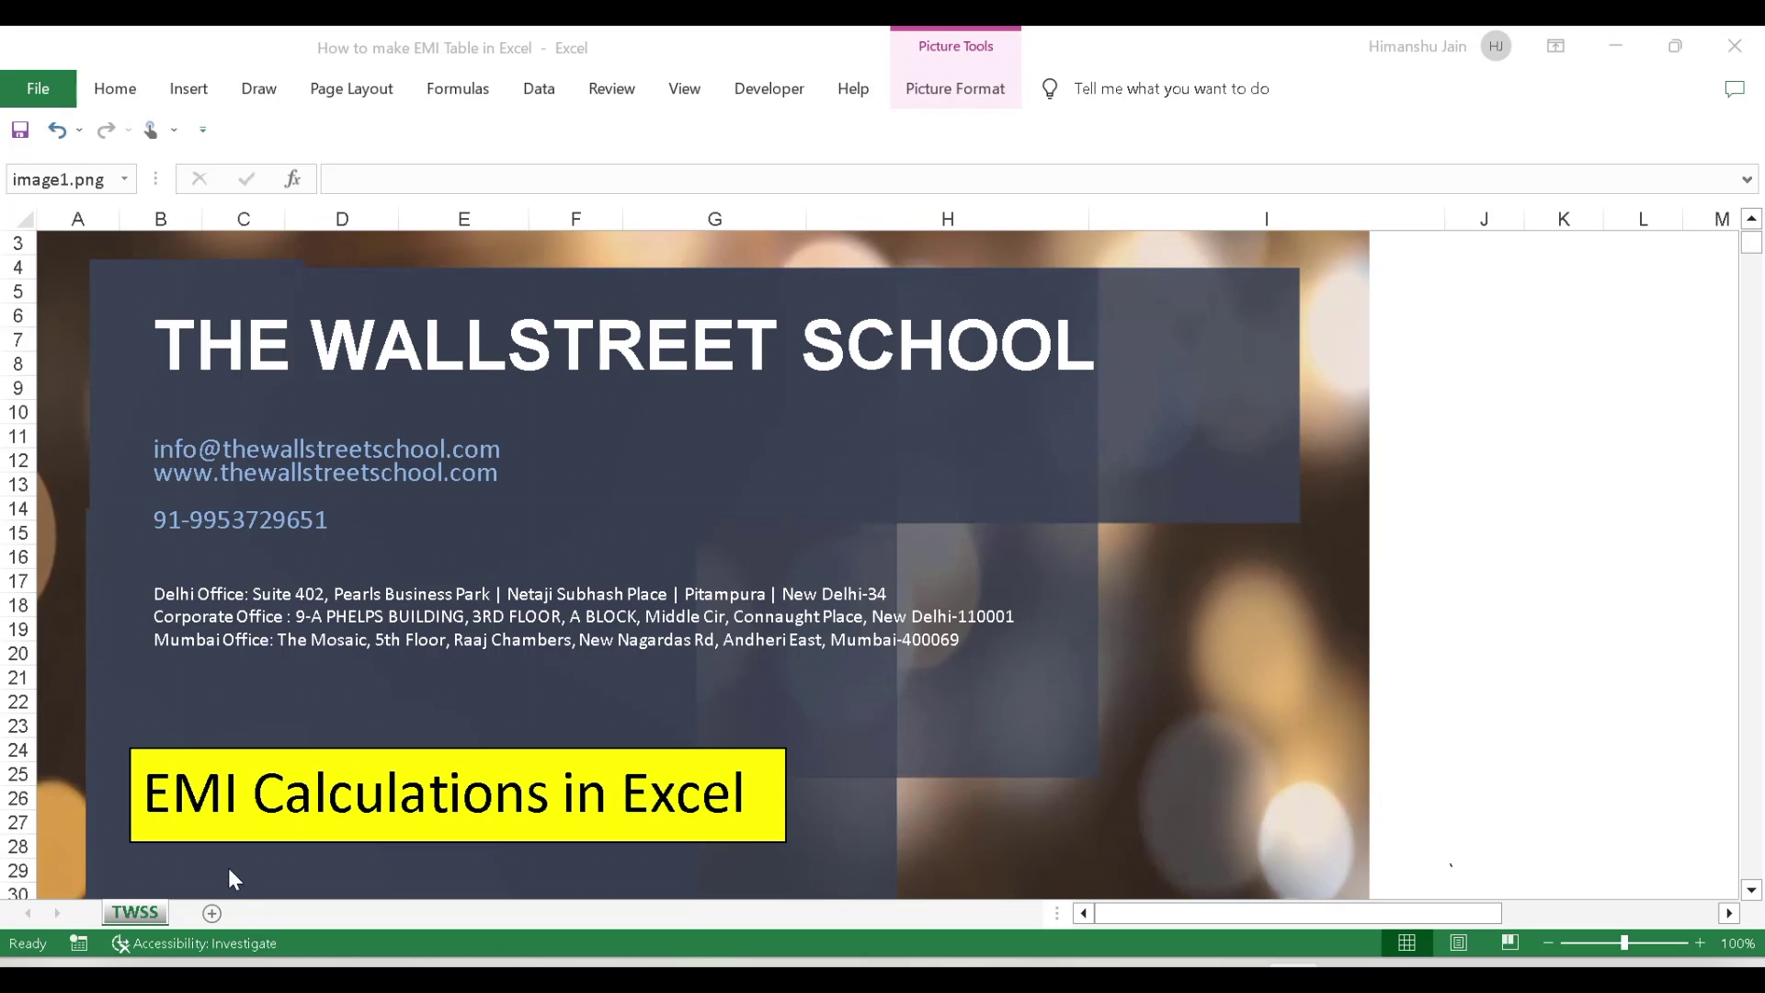
Add a new worksheet and rename it EMI Calculation
left_click(213, 914)
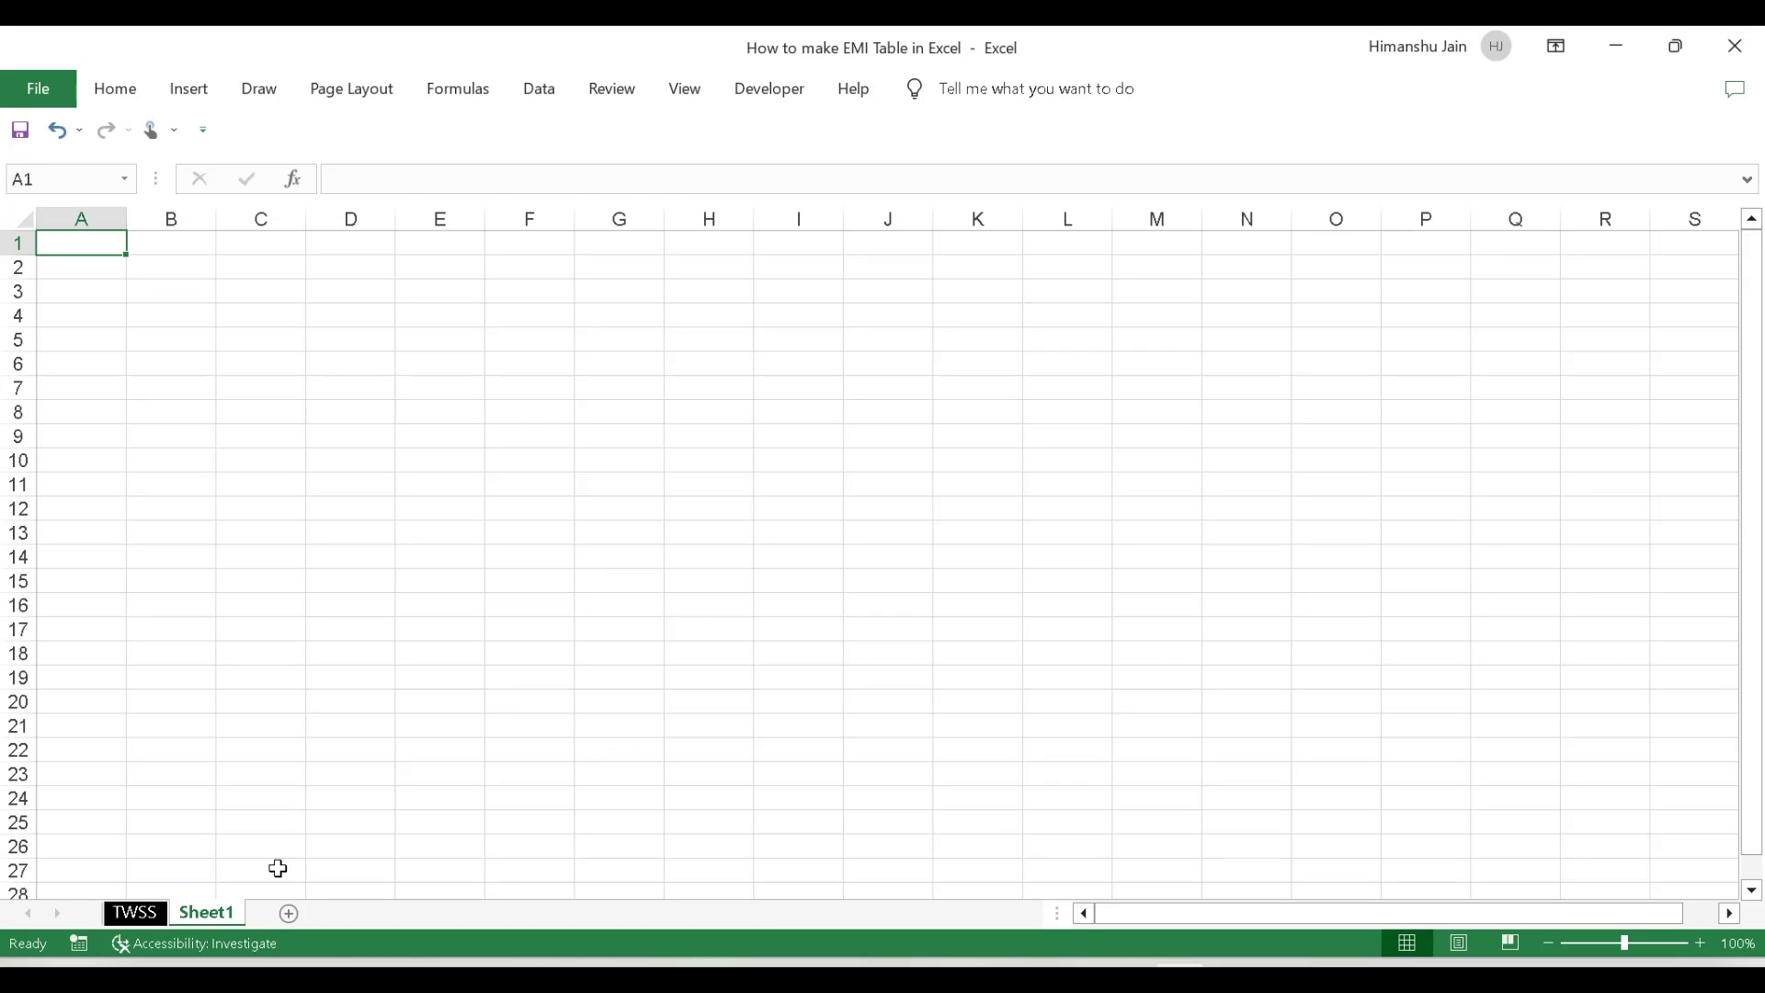
left_click(662, 571)
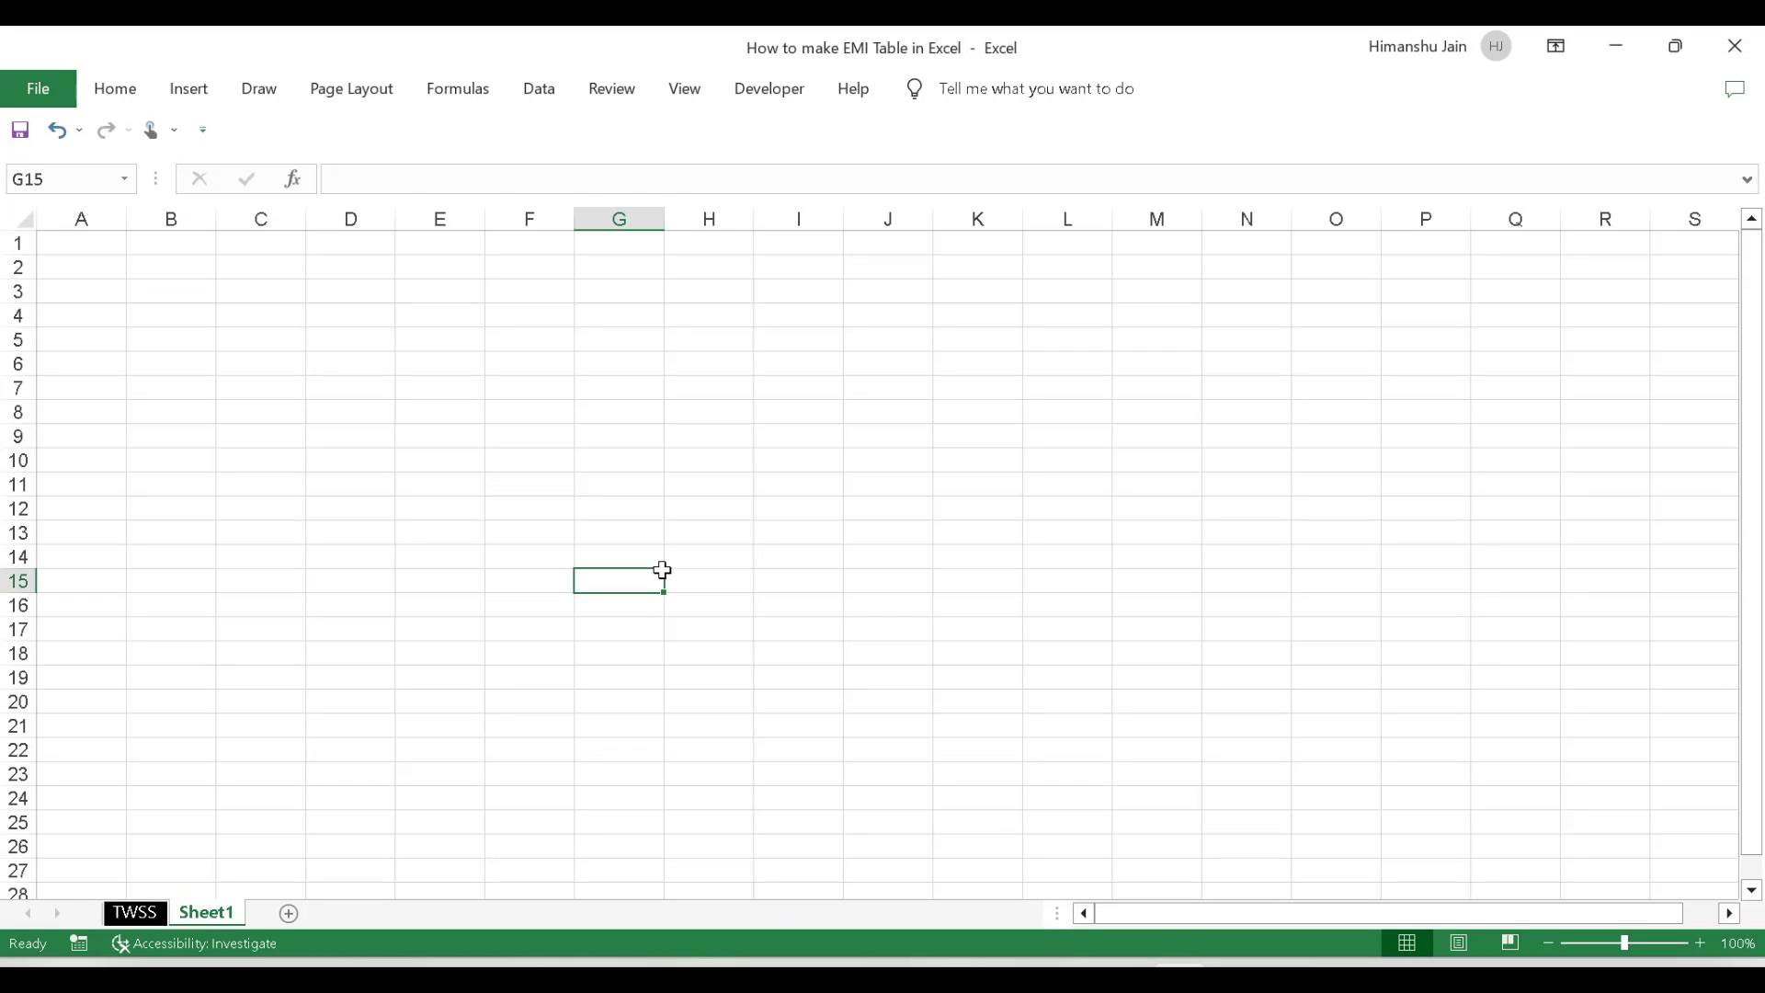
left_click(442, 411)
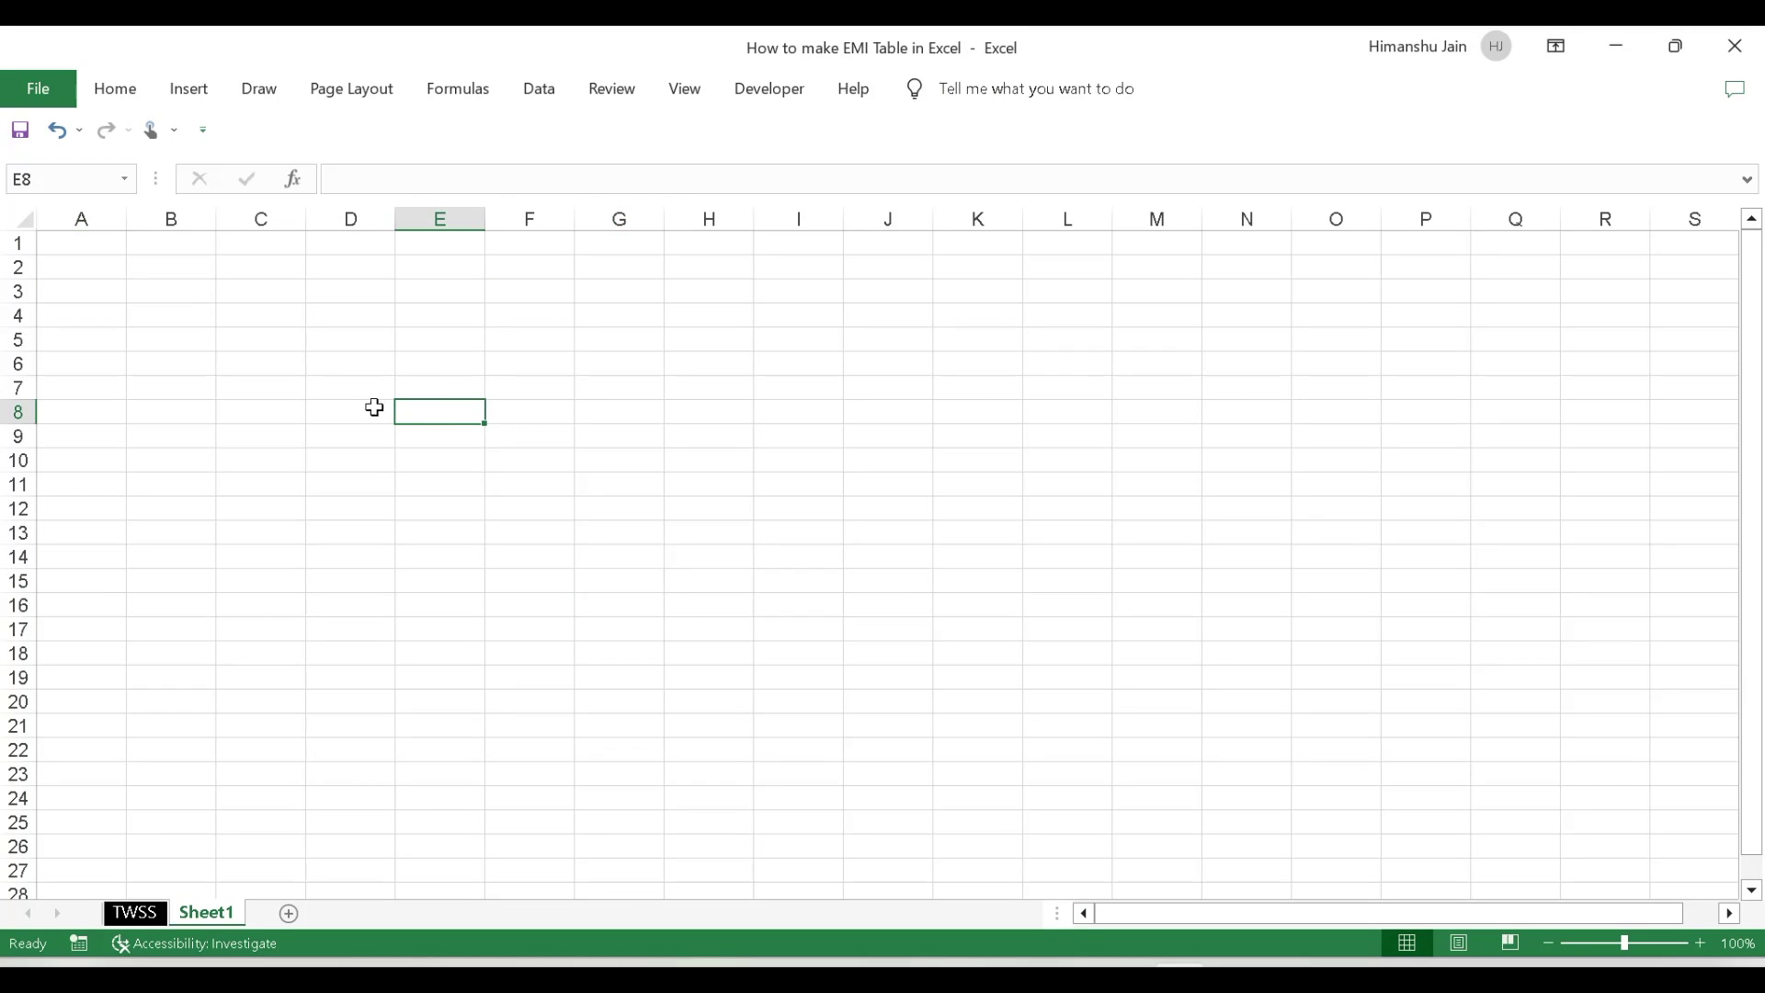
double_click(204, 913)
type("EMI C")
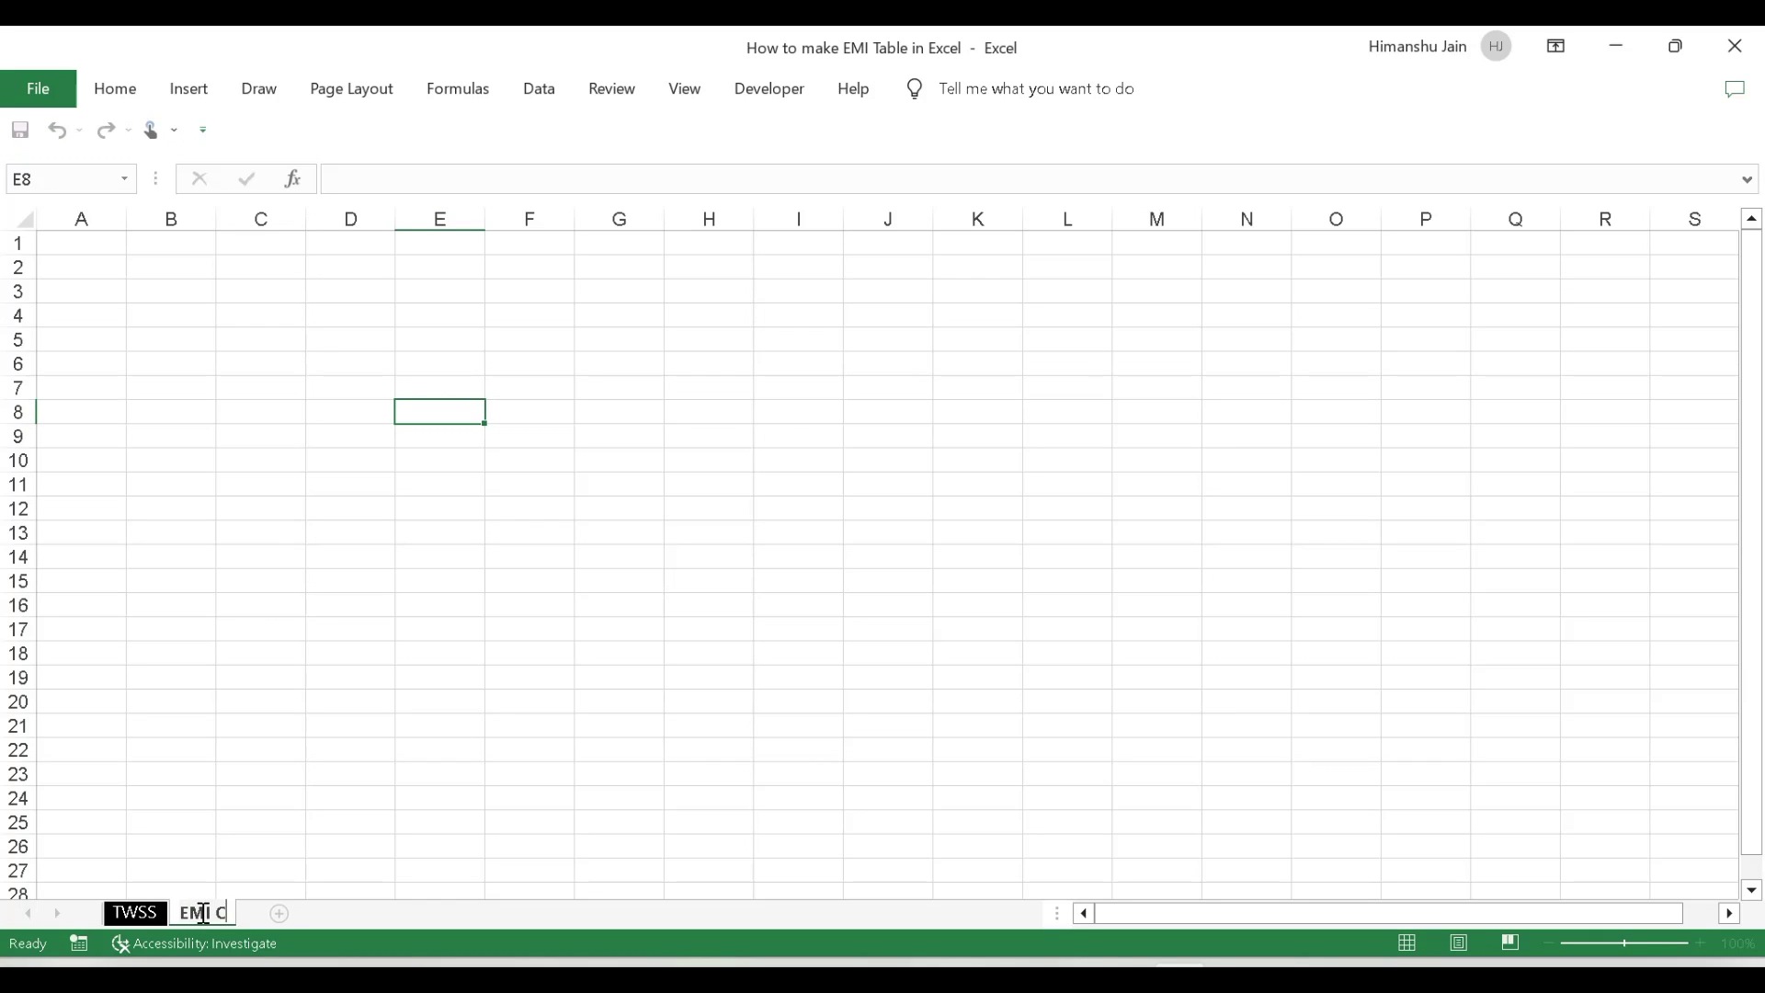
type("alculation")
left_click(504, 447)
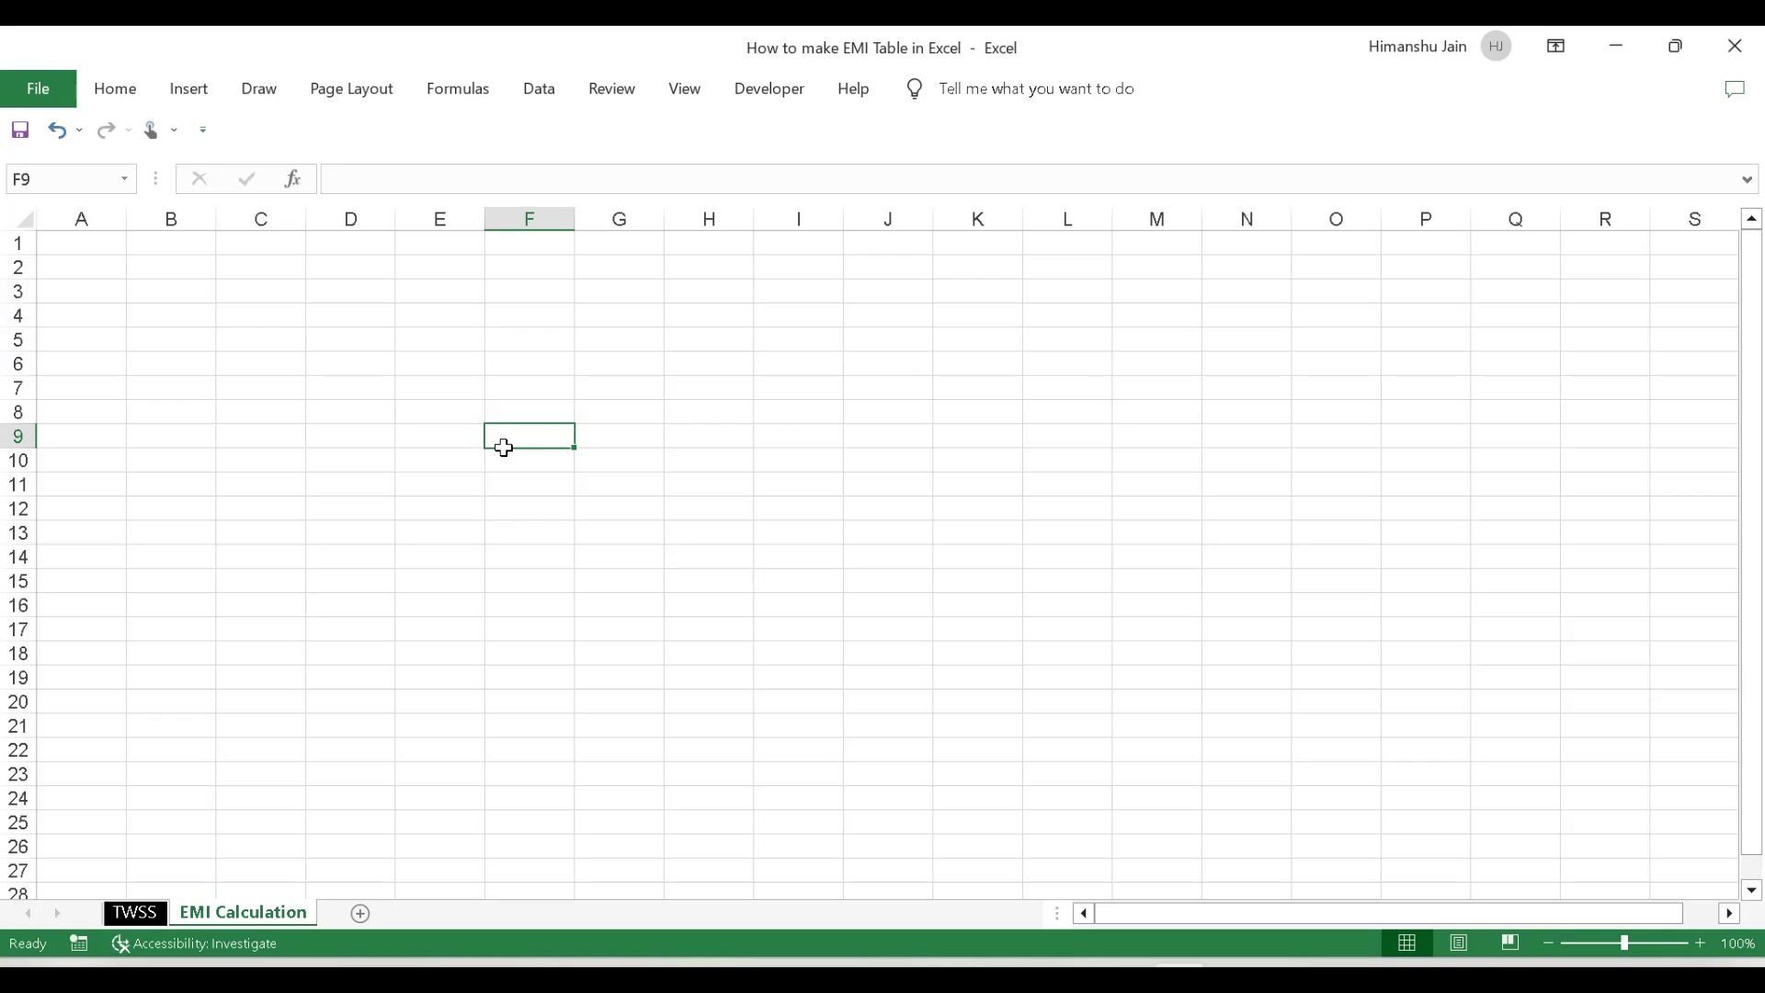
Enter the label Loan Amount in cell F6
key("Up")
key("Up")
key("Up")
key("Left")
key("Right")
key("Left")
key("Right")
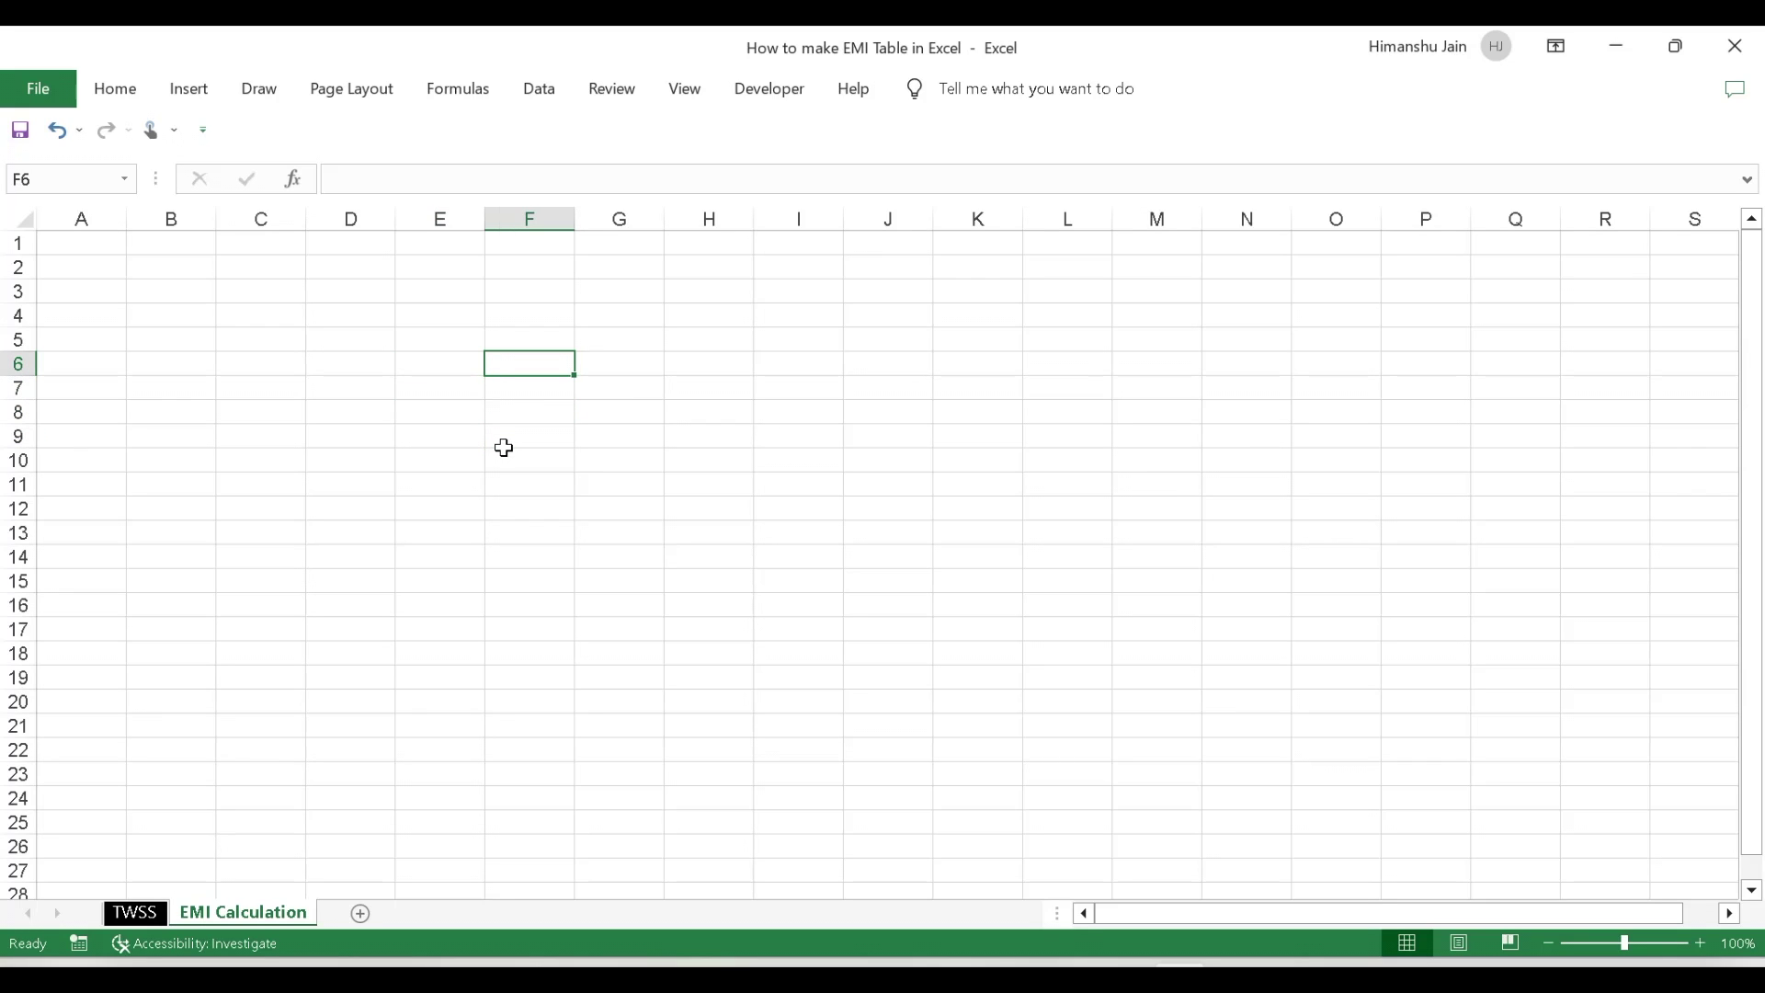
type("Loan AMount")
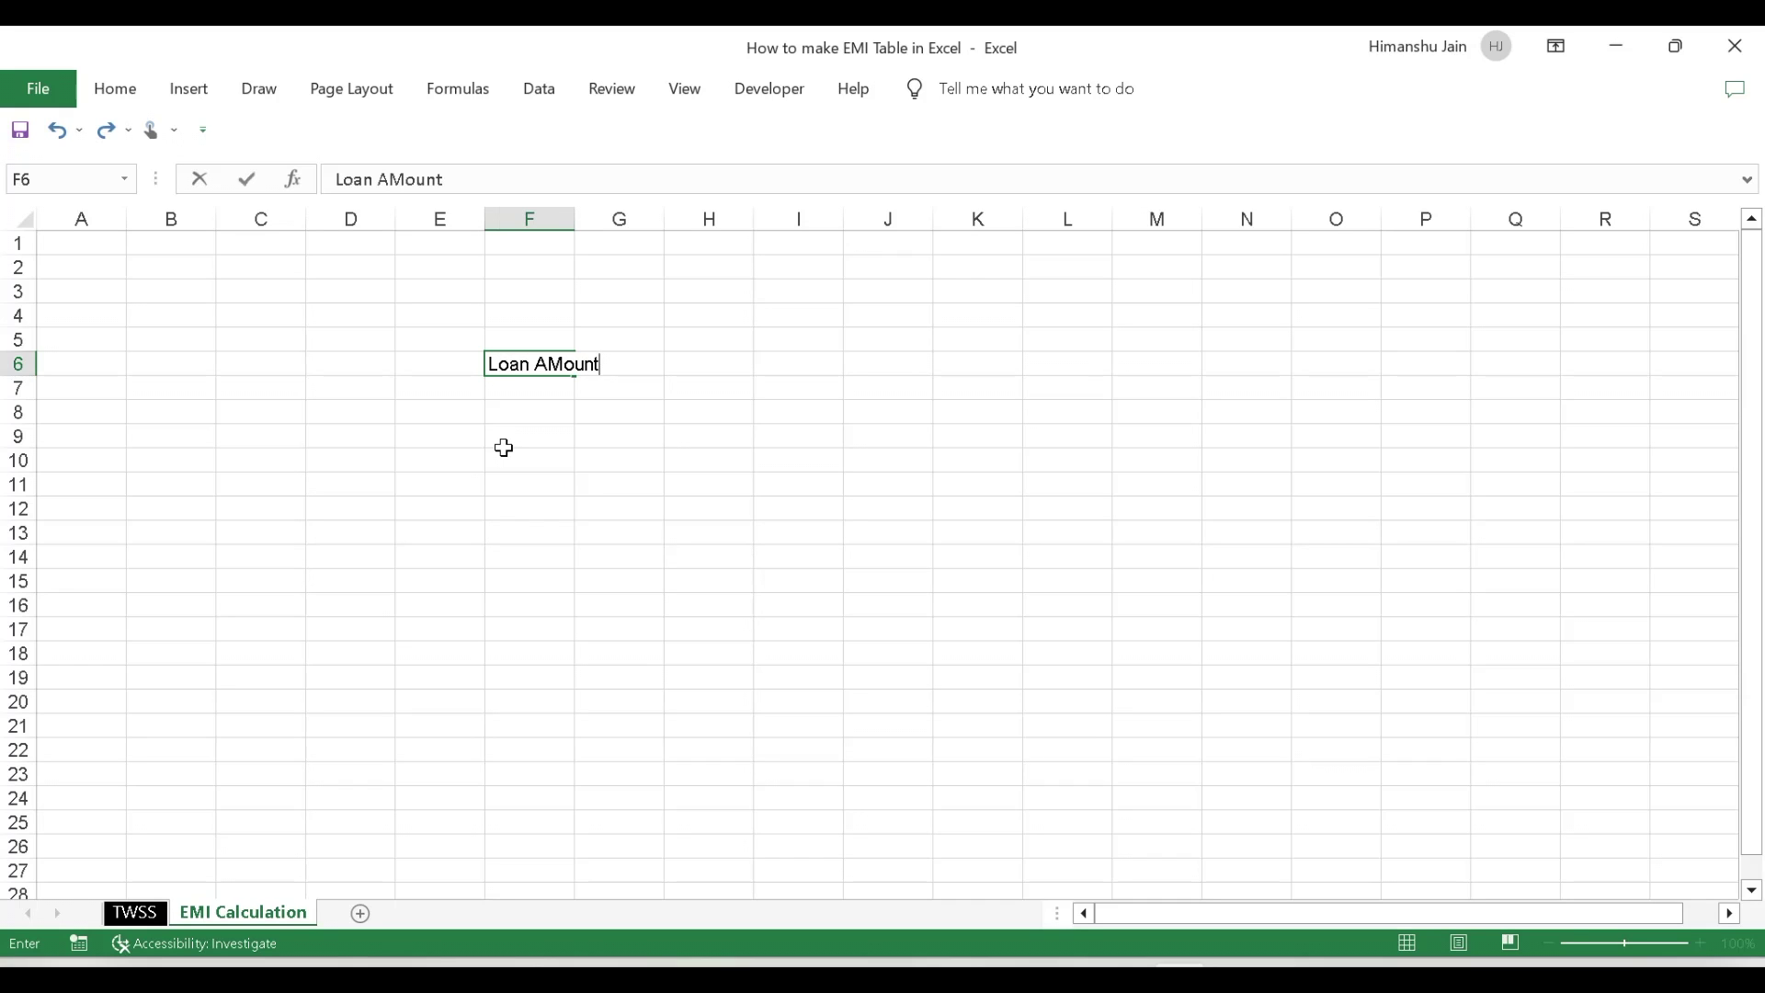
key("BackSpace")
key("BackSpace")
key("BackSpace")
key("BackSpace")
key("BackSpace")
type("mount")
Enter 500000 as the loan amount in cell H6 and apply the comma number style
key("Right")
key("Right")
type("500000")
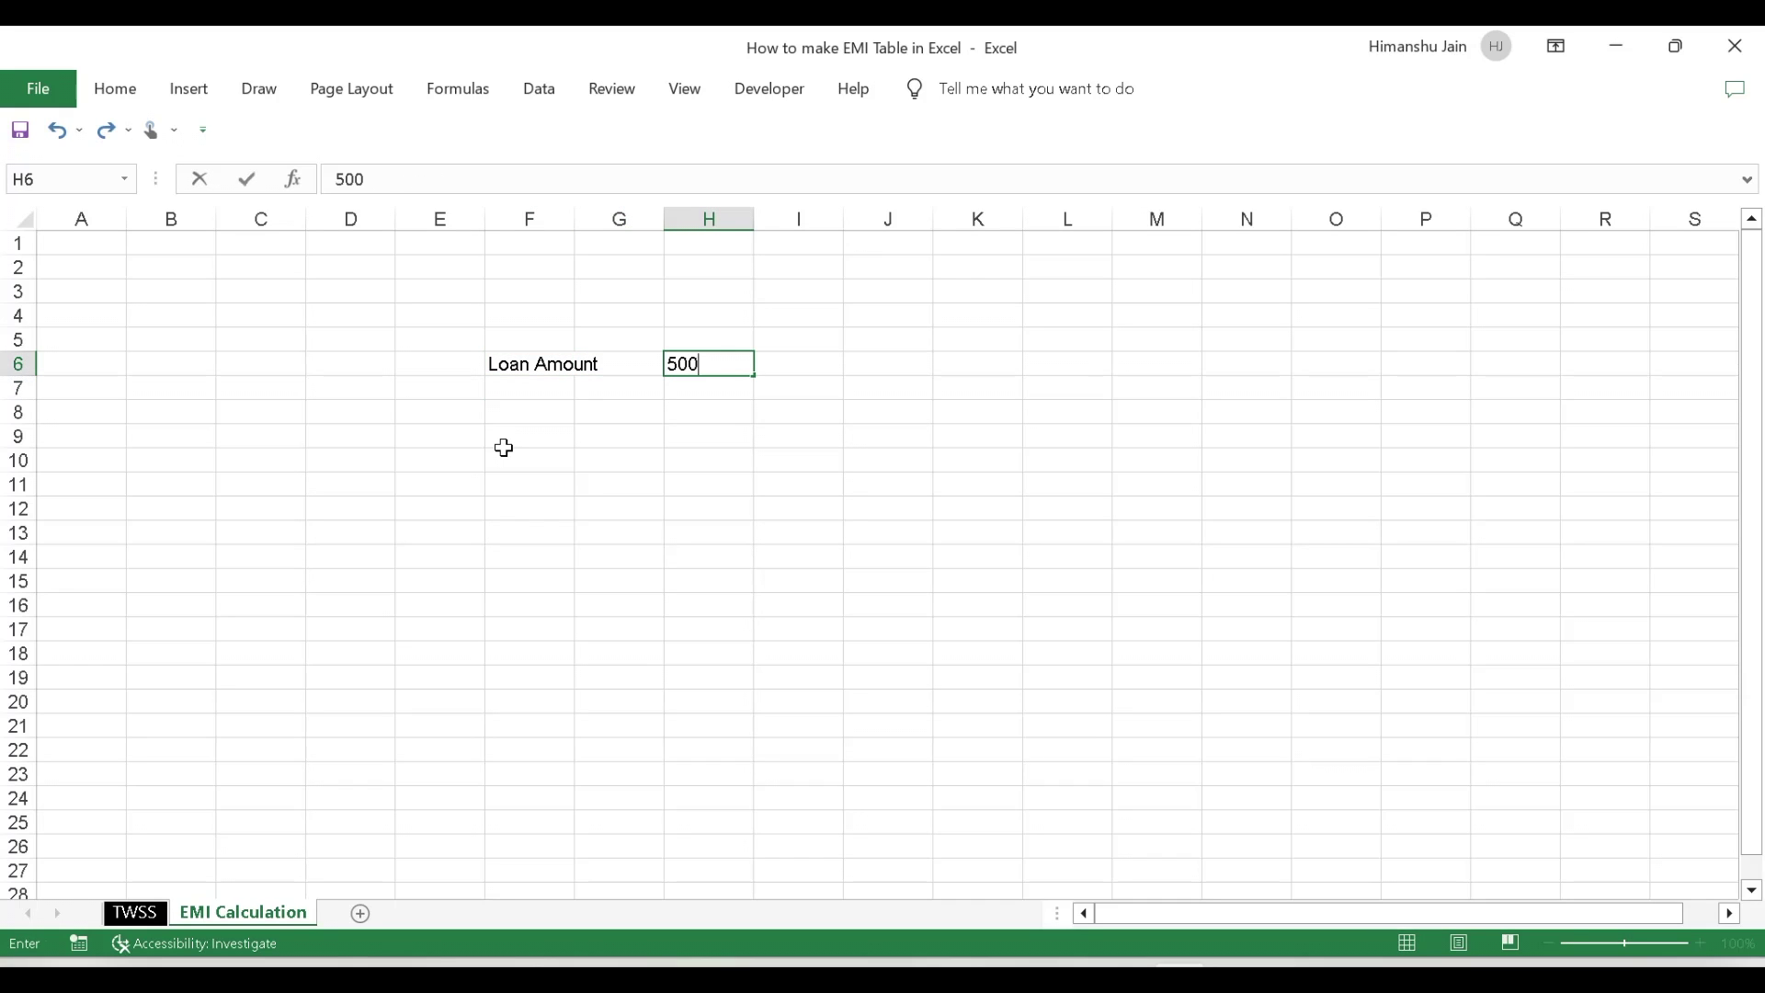
key("Return")
key("Up")
key("alt")
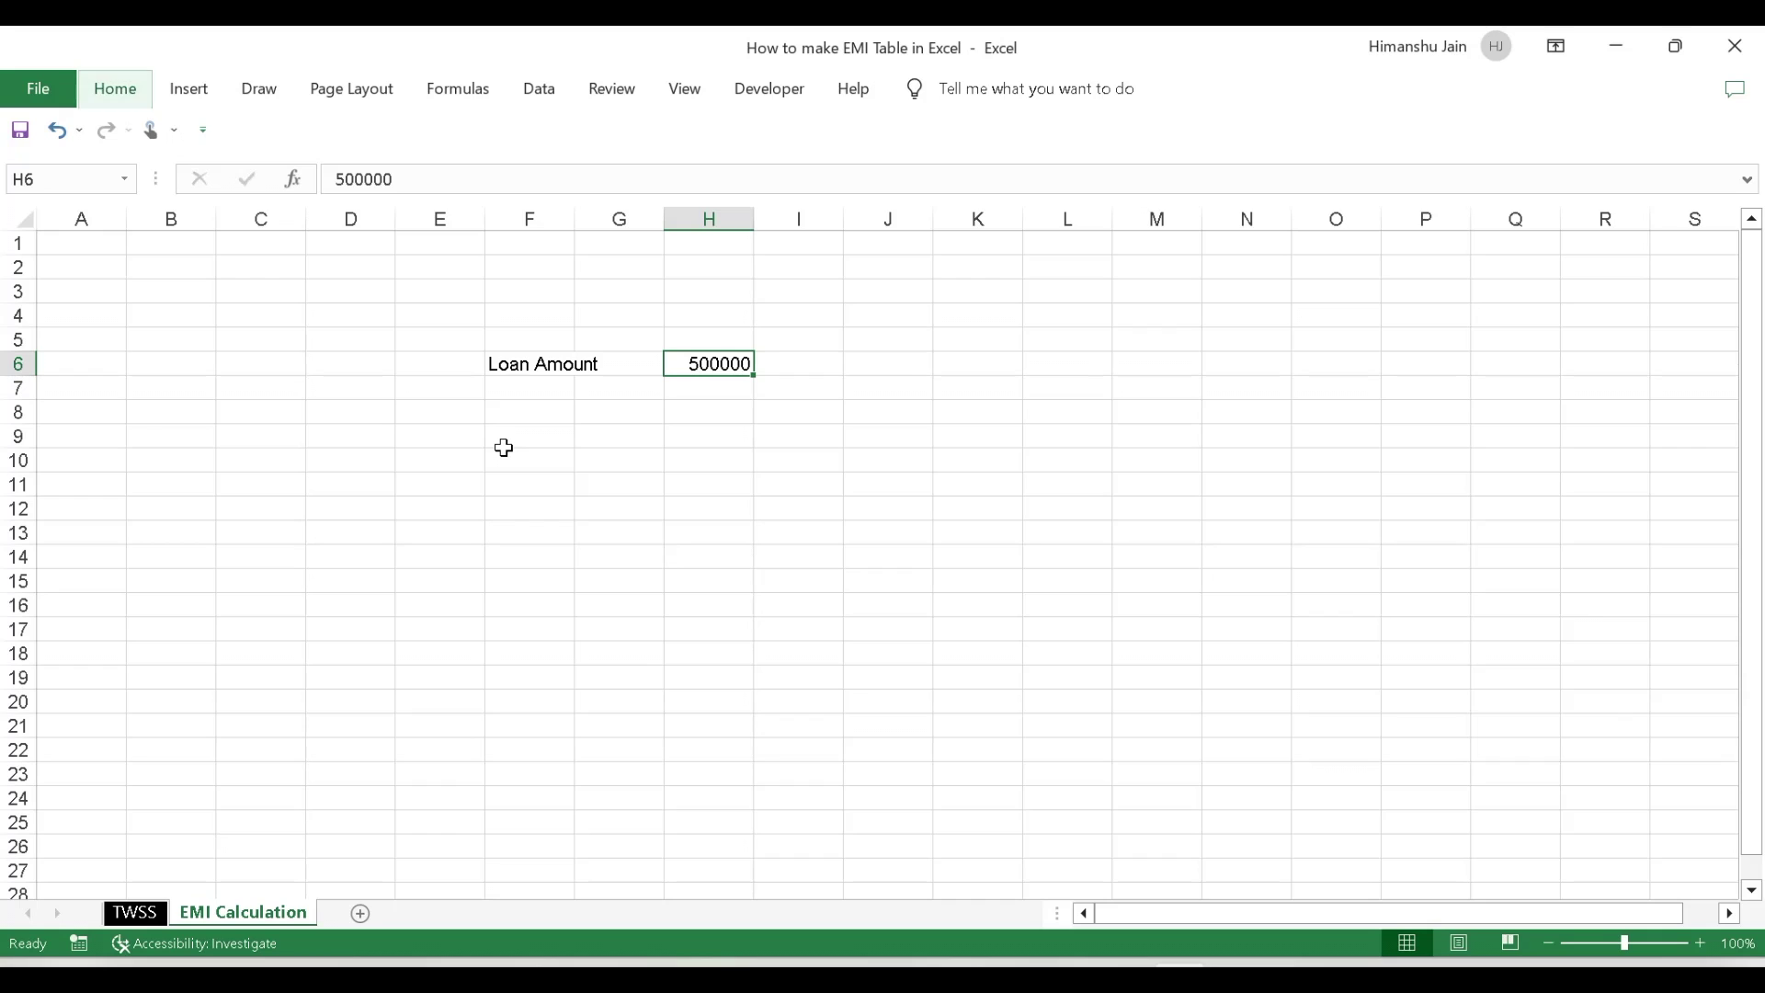
key("h")
key("k")
Enter the label Rate of Interest in cell F7 and its value 12% in cell H7
key("Left")
key("Left")
key("Down")
type("Rat")
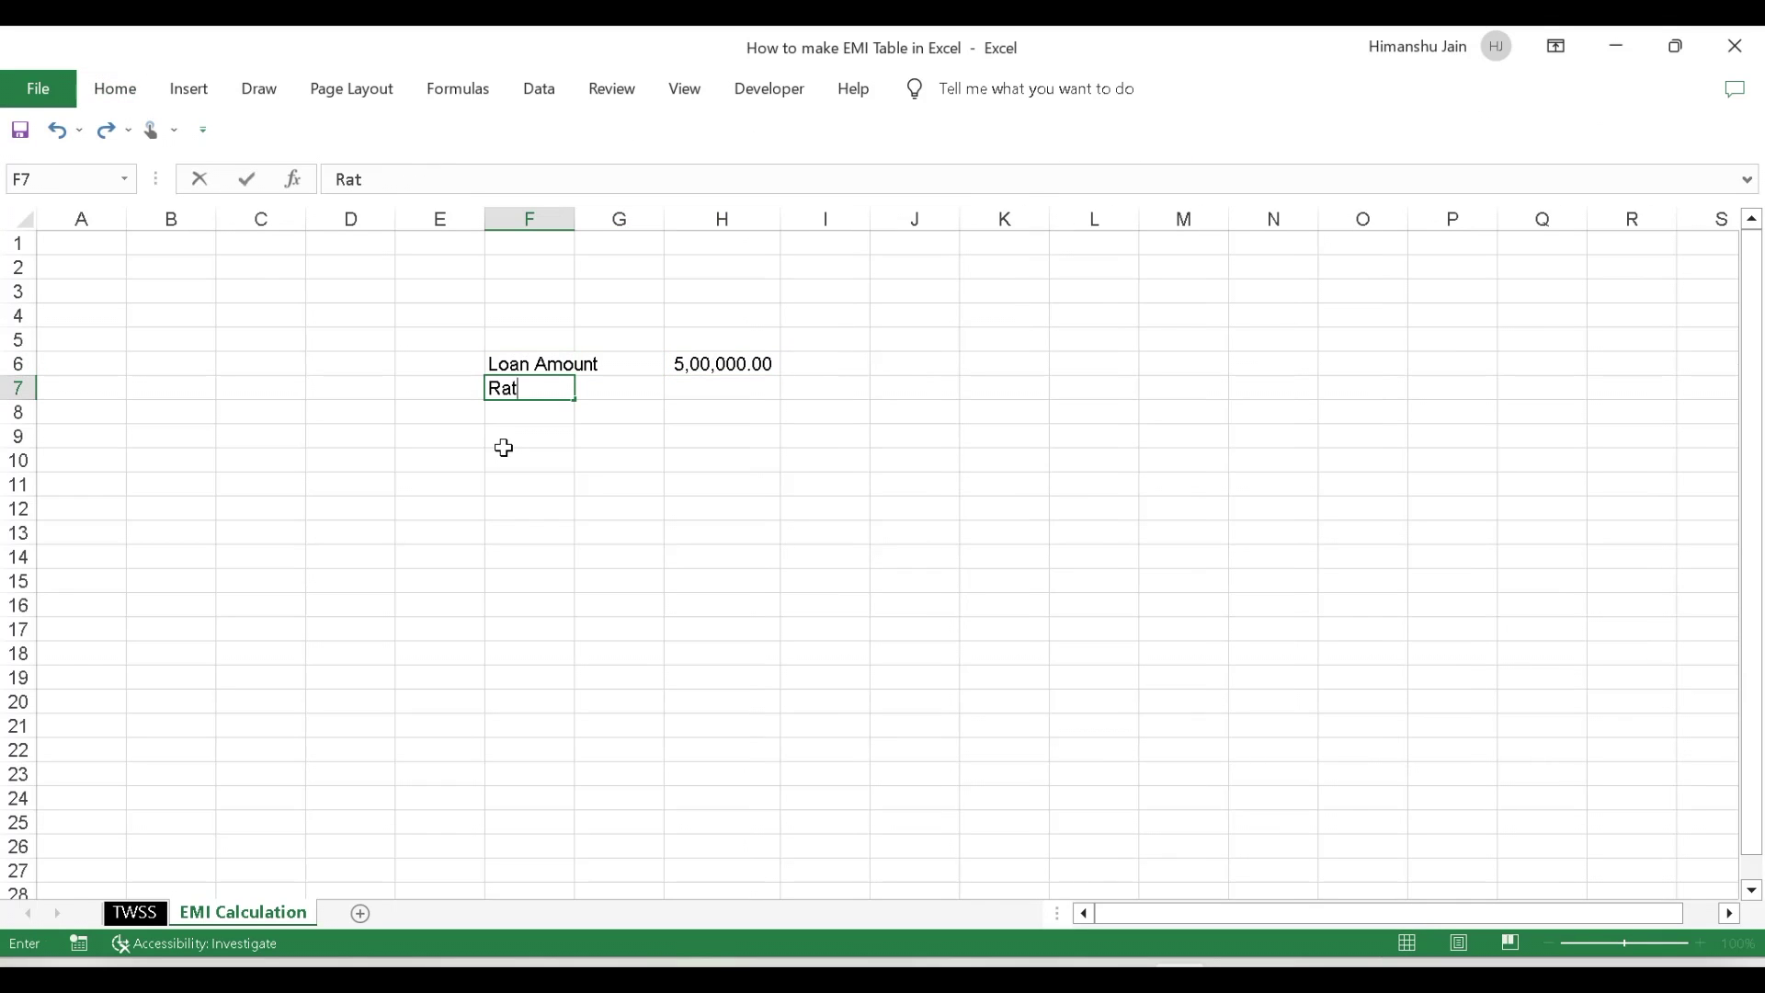
type("e of Interest")
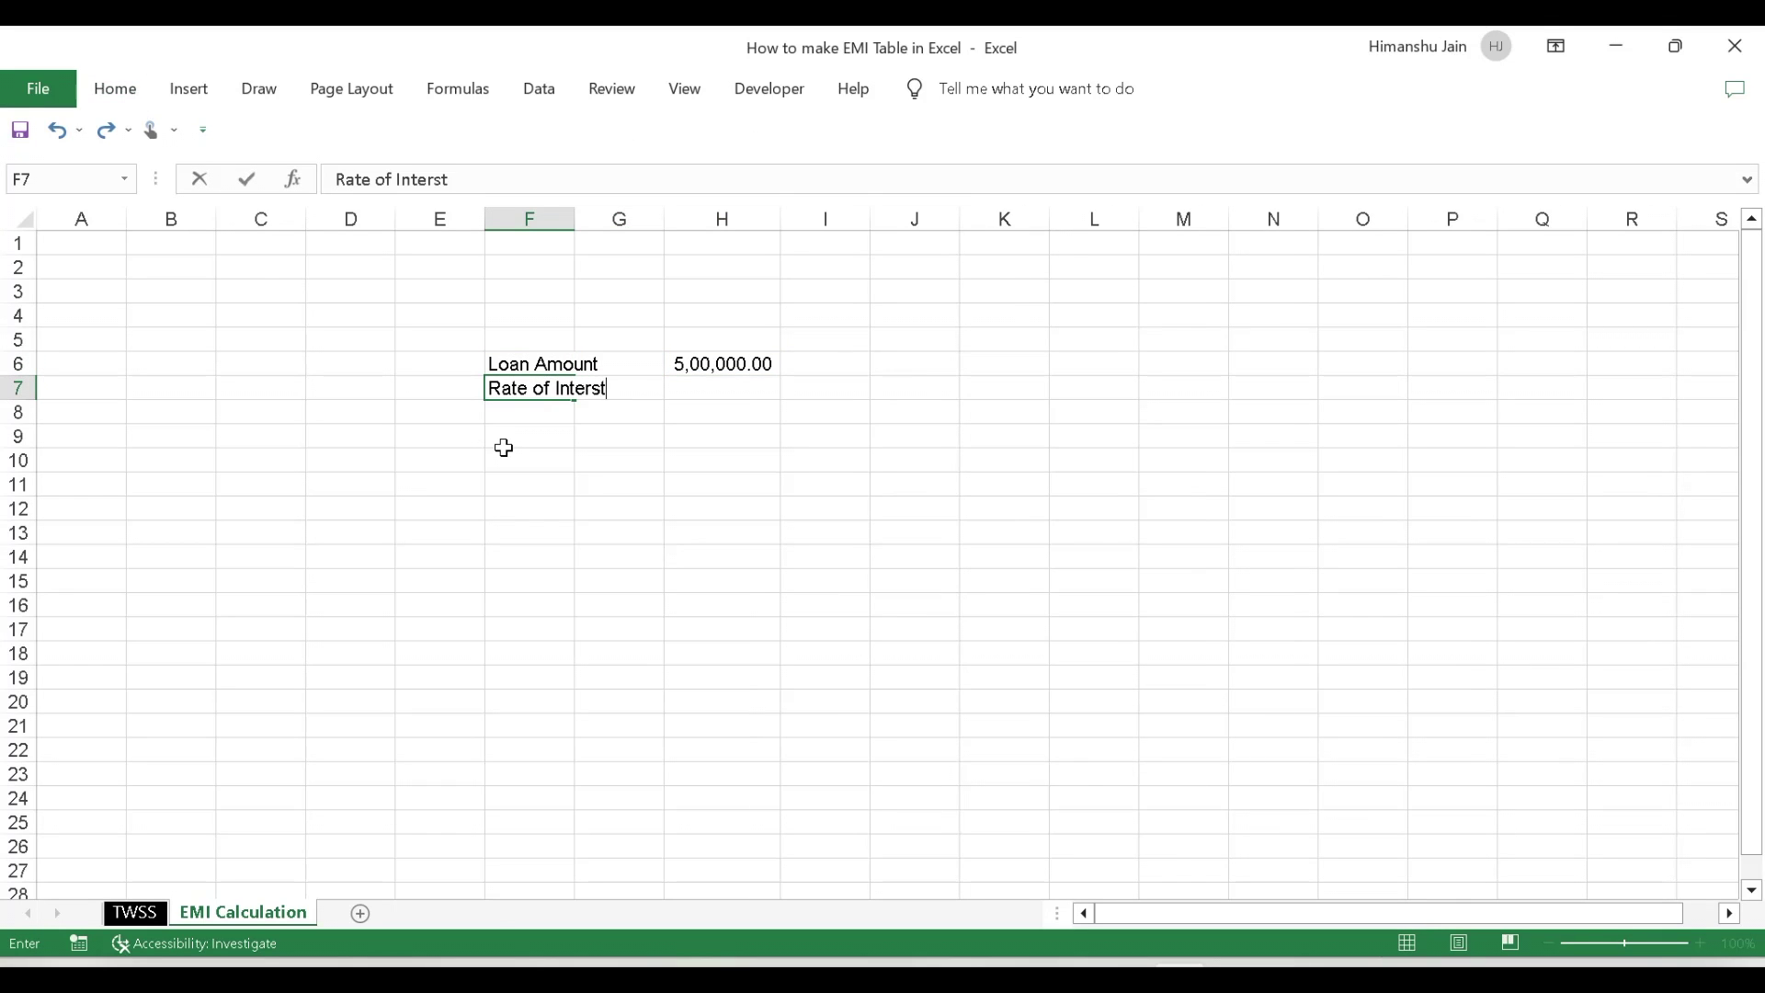
key("Return")
key("Up")
key("Right")
key("Right")
type("12%")
key("Return")
Enter the label Duration in cell F8 and its value 60 in cell H8
key("Left")
key("Left")
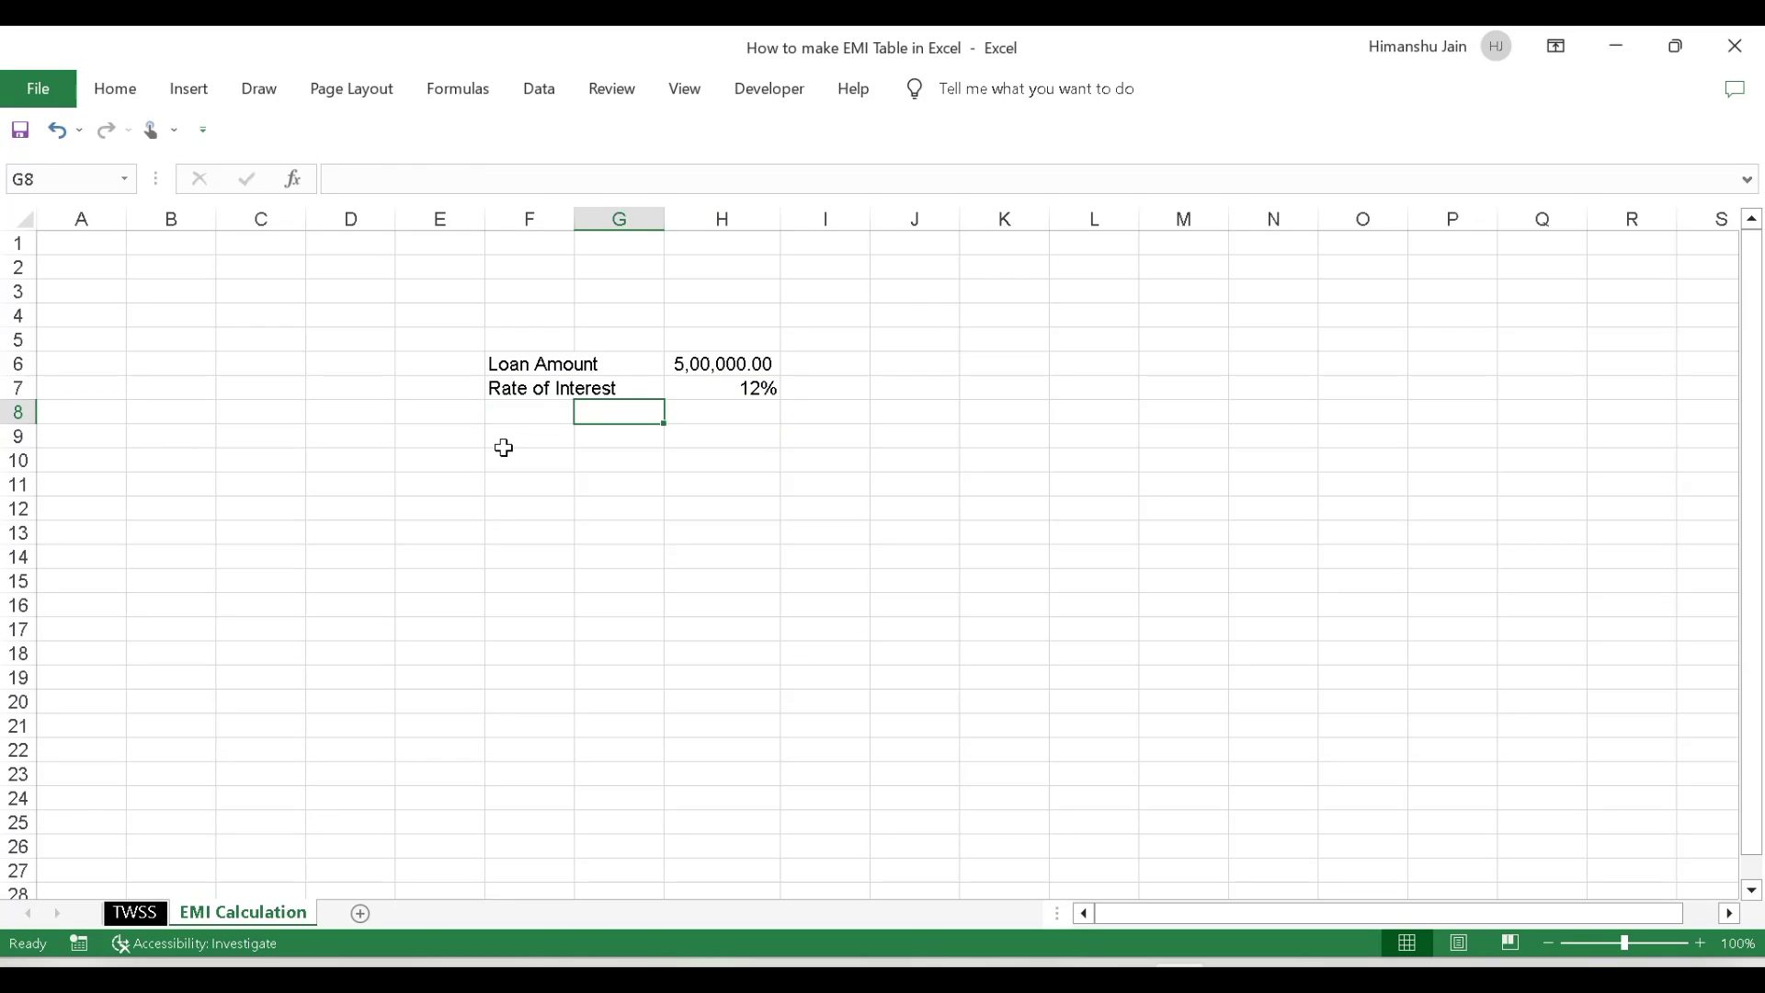
type("Duration")
key("Return")
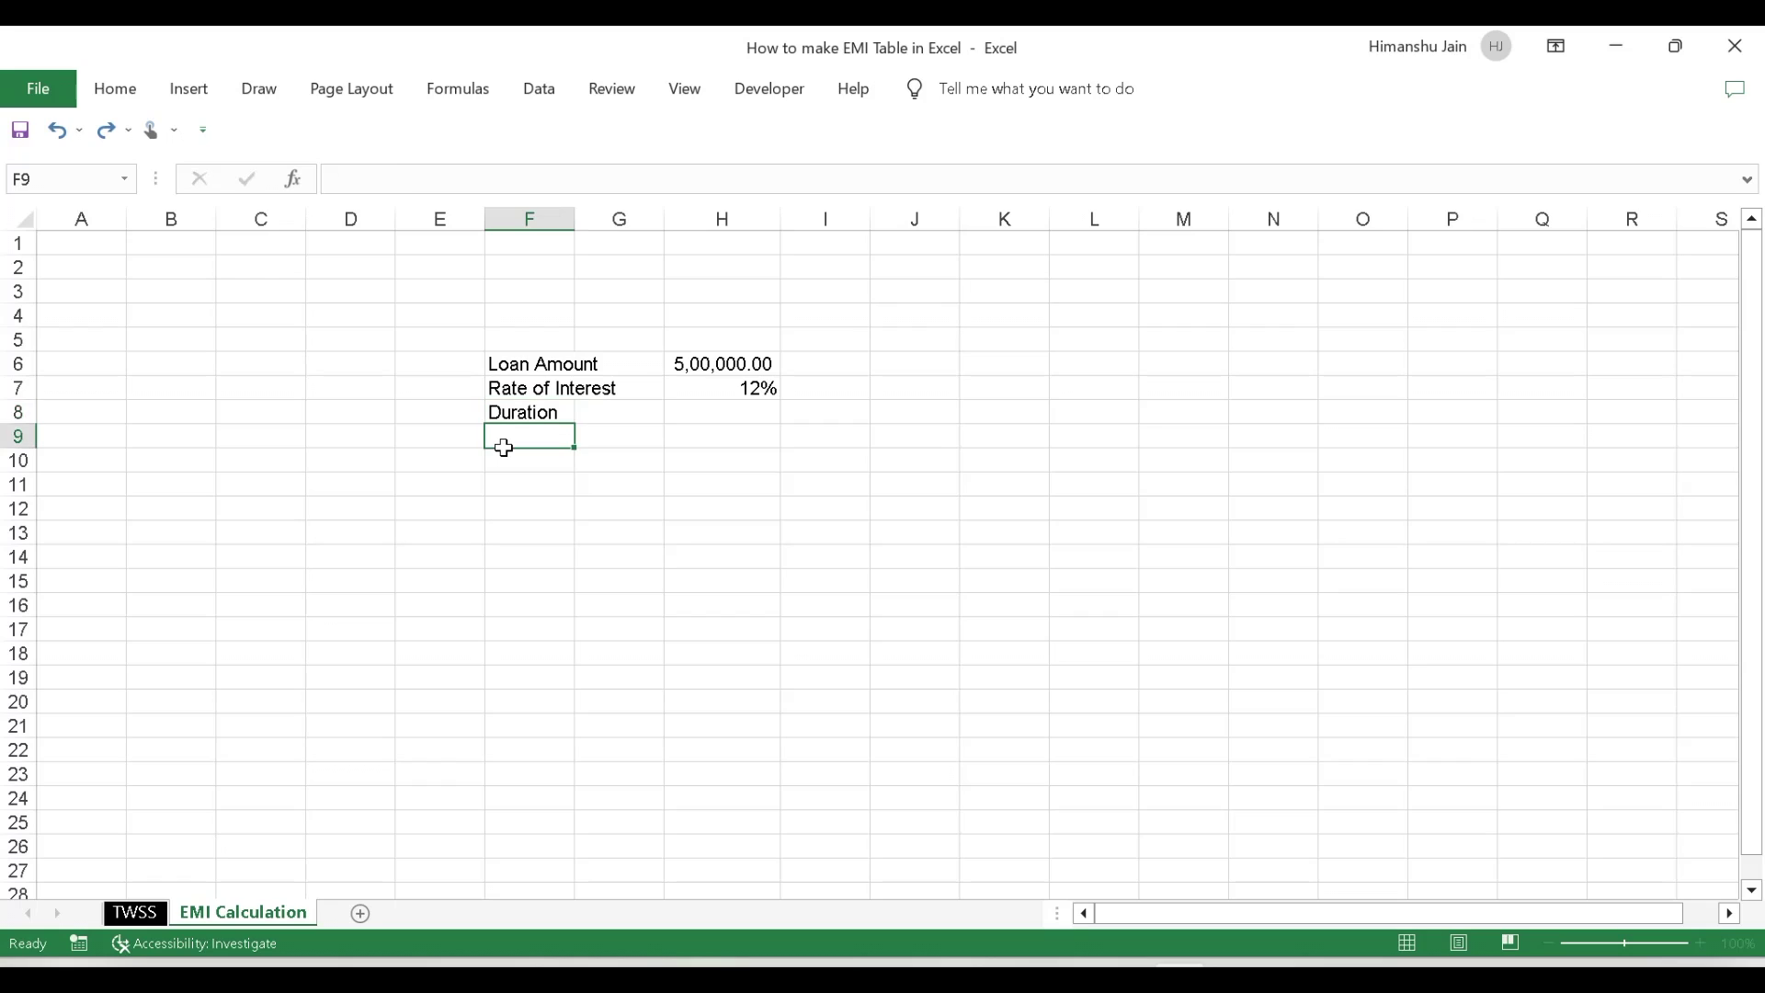
key("Up")
key("Right")
key("Right")
key("Right")
key("Left")
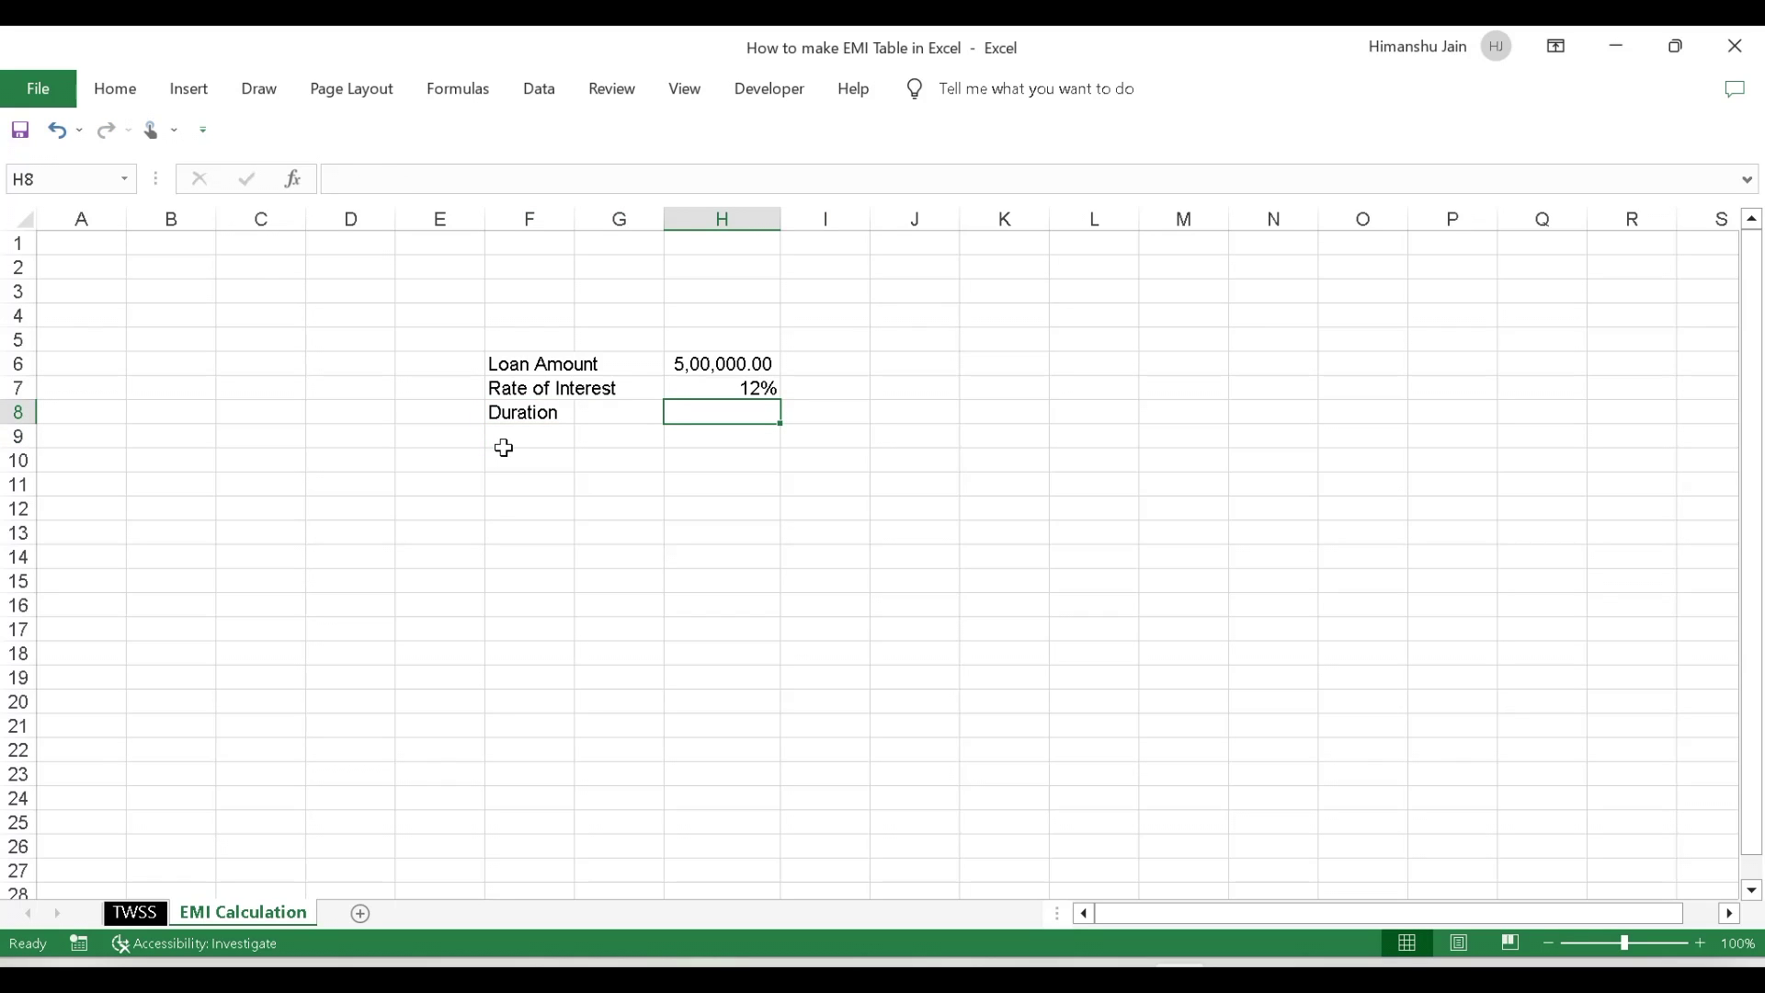
type("60")
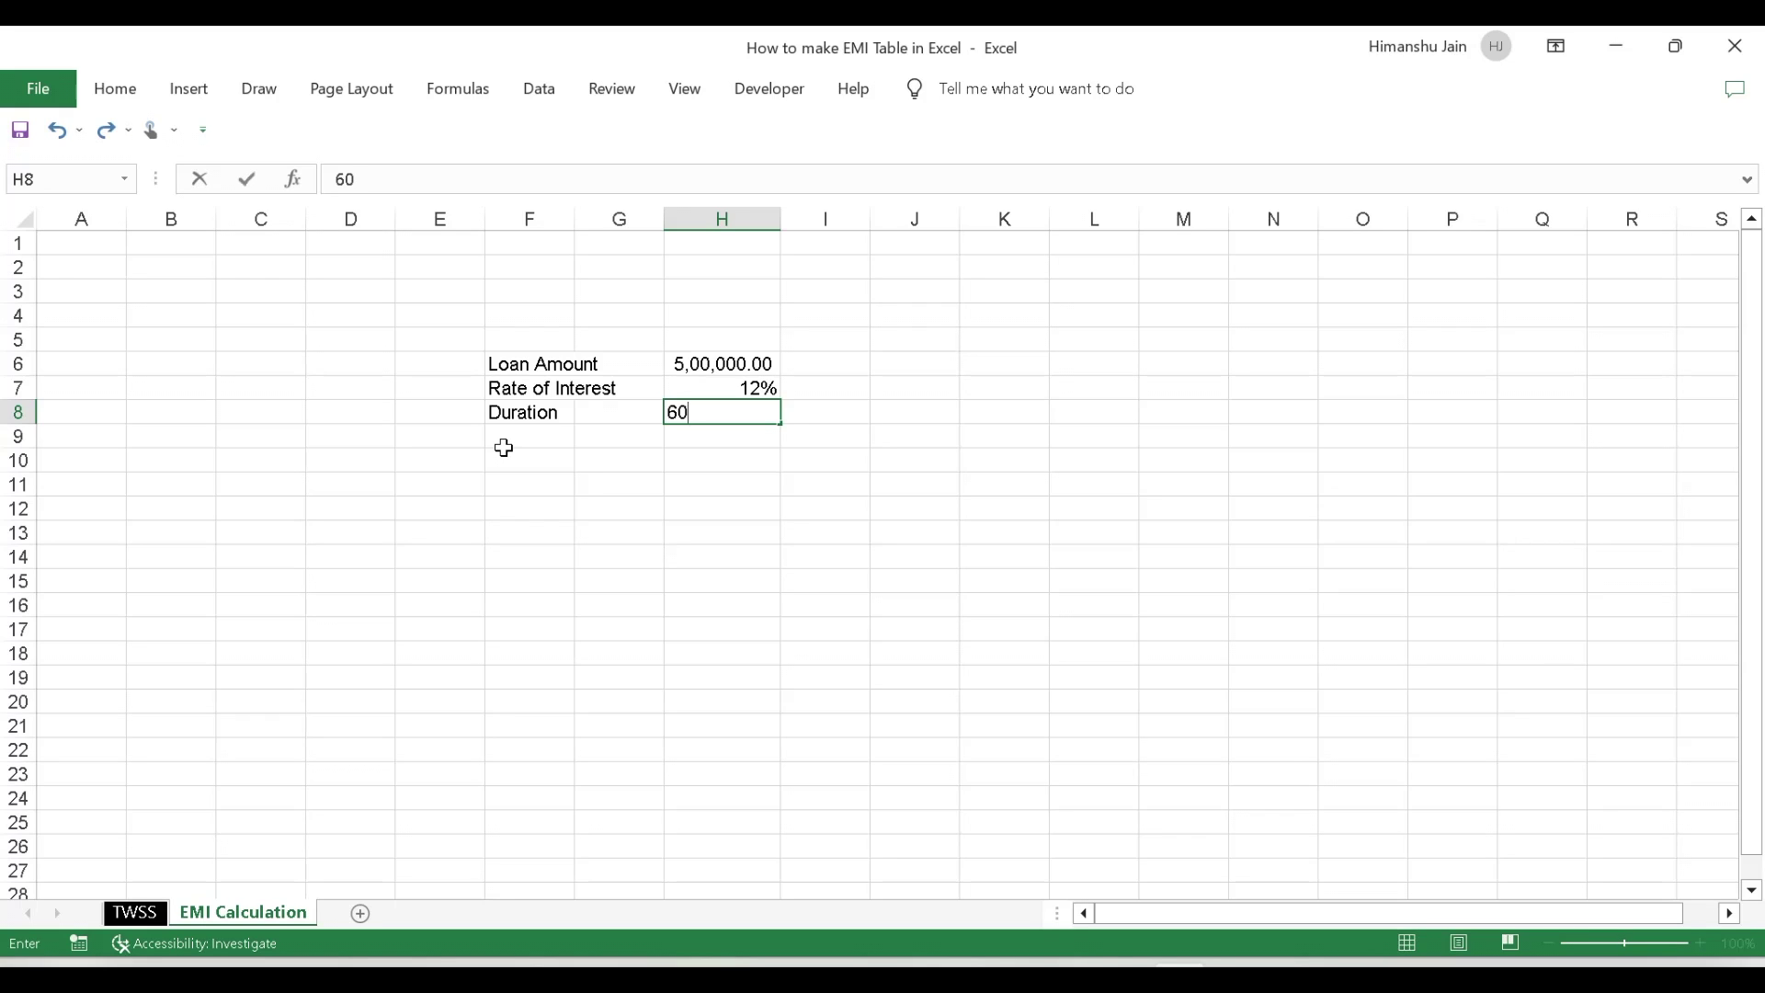
key("Return")
Enter the label EMI in cell F9, below the Duration label
key("Left")
key("Left")
type("EMI")
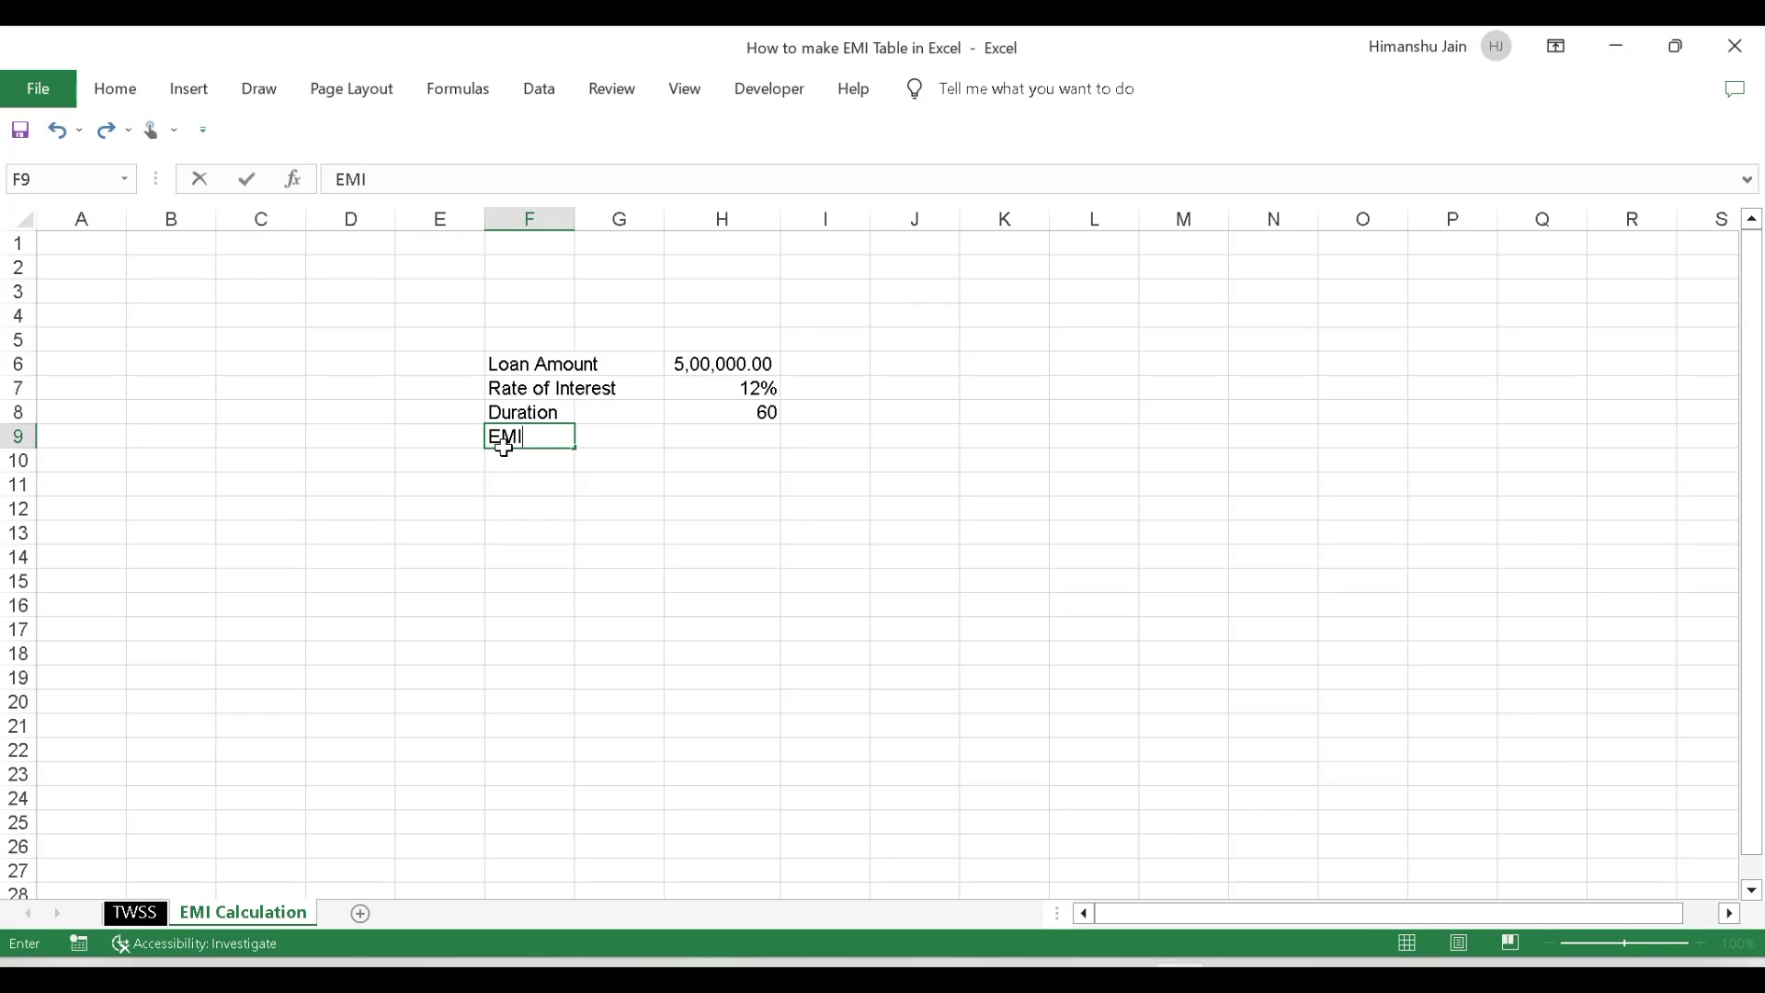
key("Return")
Begin a PMT formula in cell H9 with the monthly rate H7/12 as its first argument
key("Up")
key("Right")
key("Right")
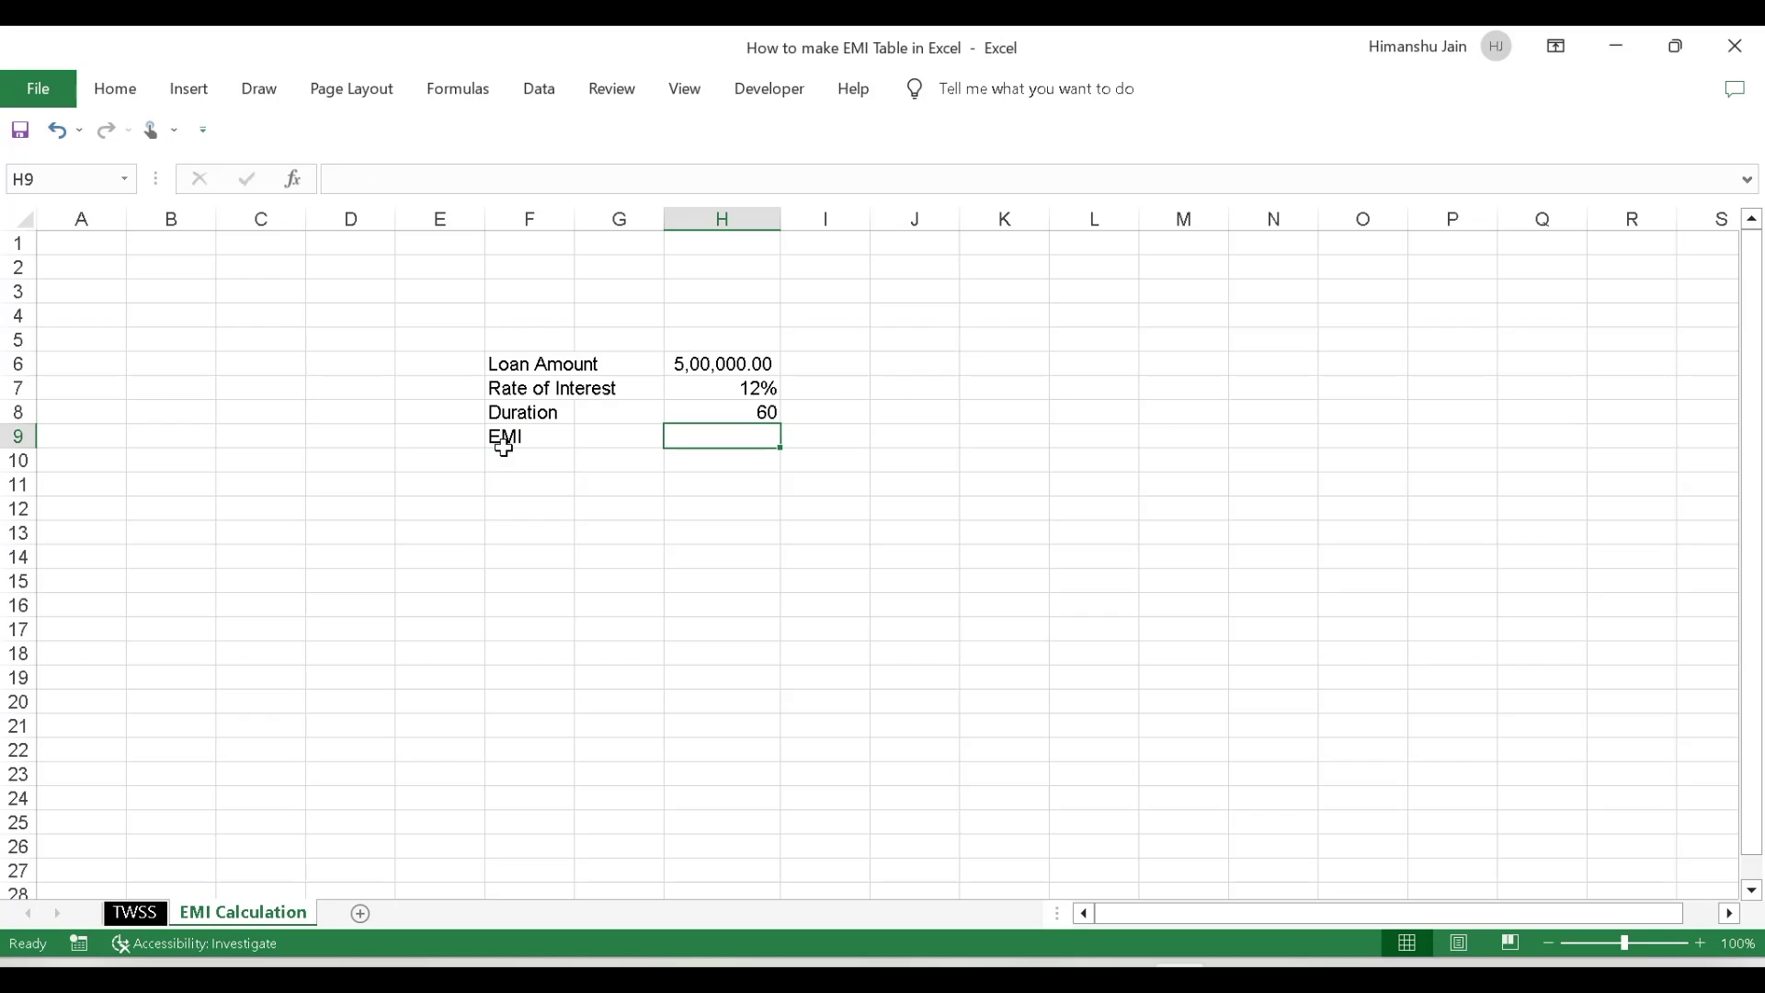
type("=")
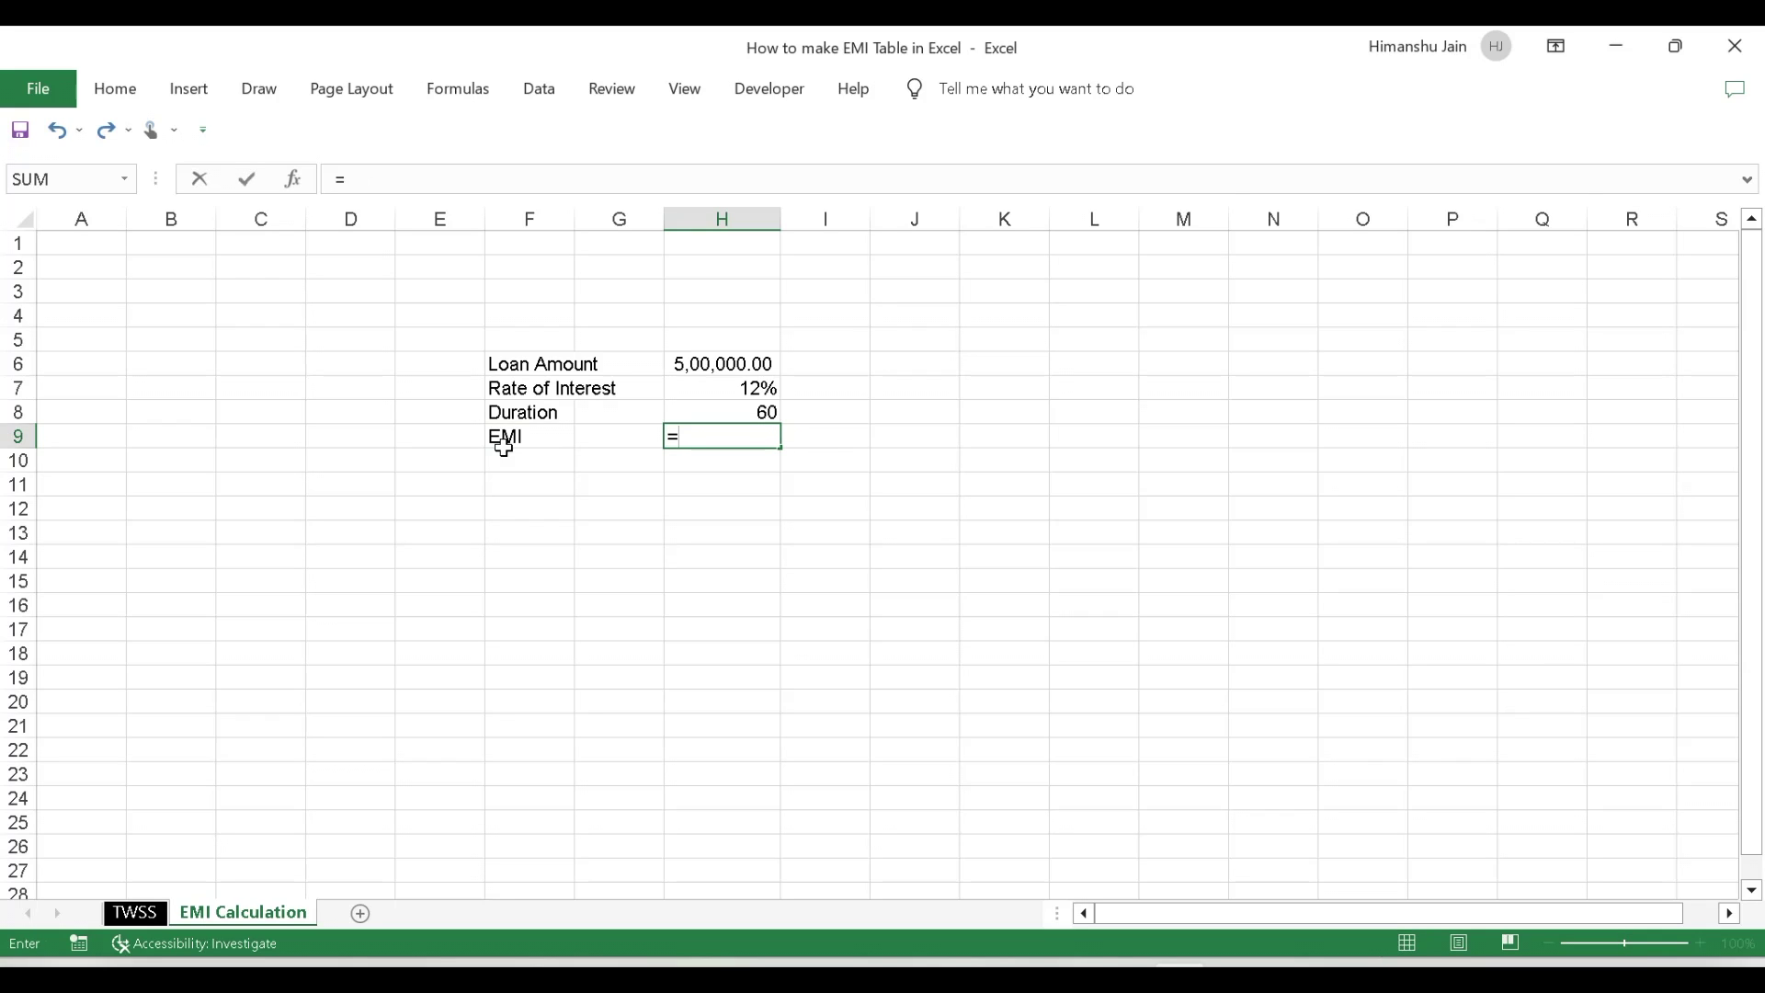
type("pmt")
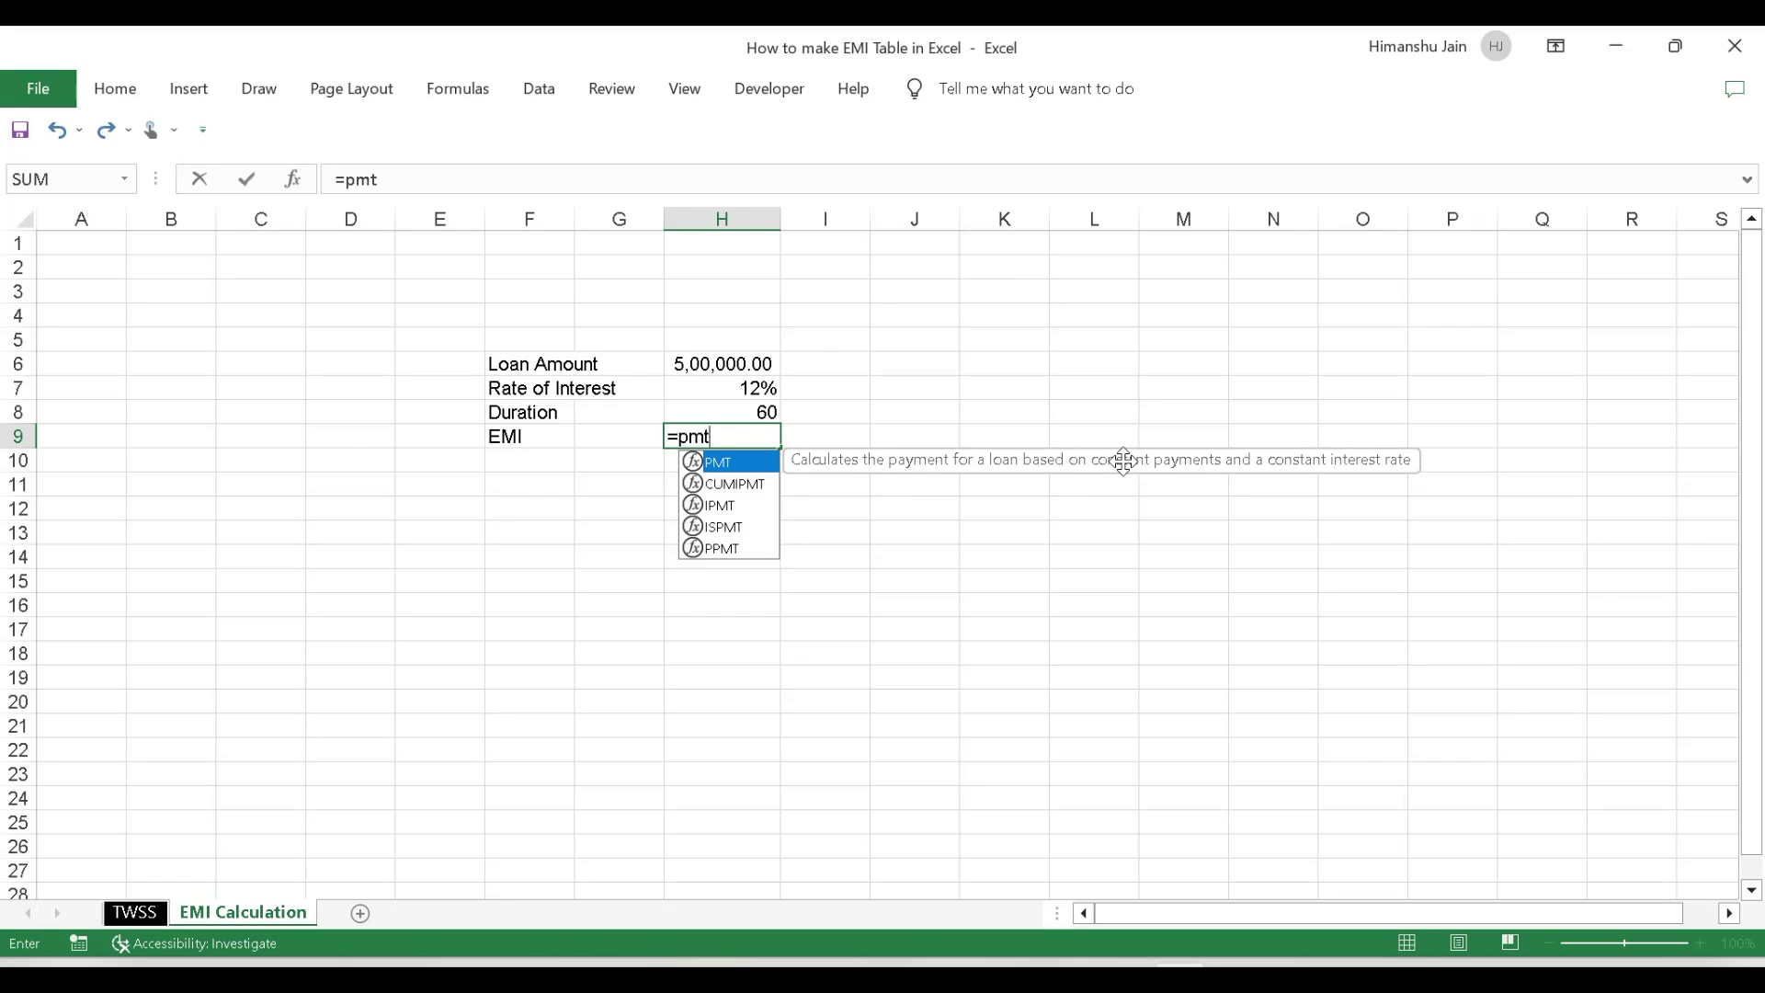
type("(")
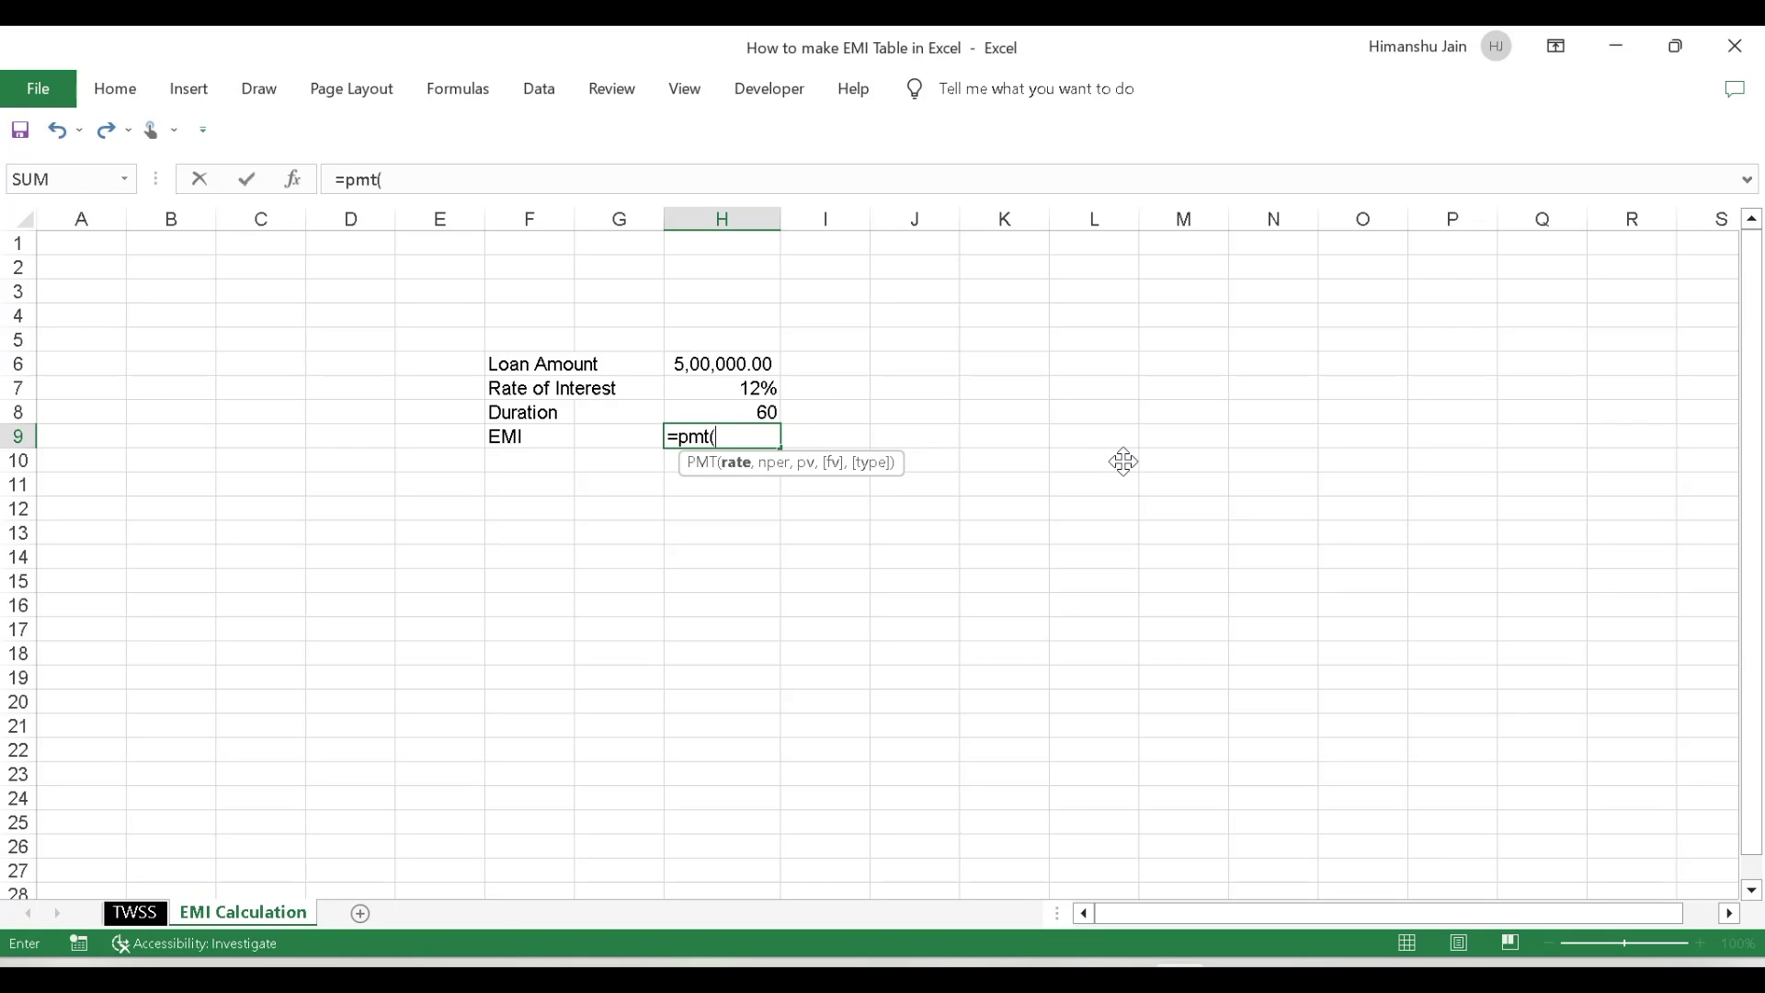
key("Up")
key("Up")
key("Up")
key("Down")
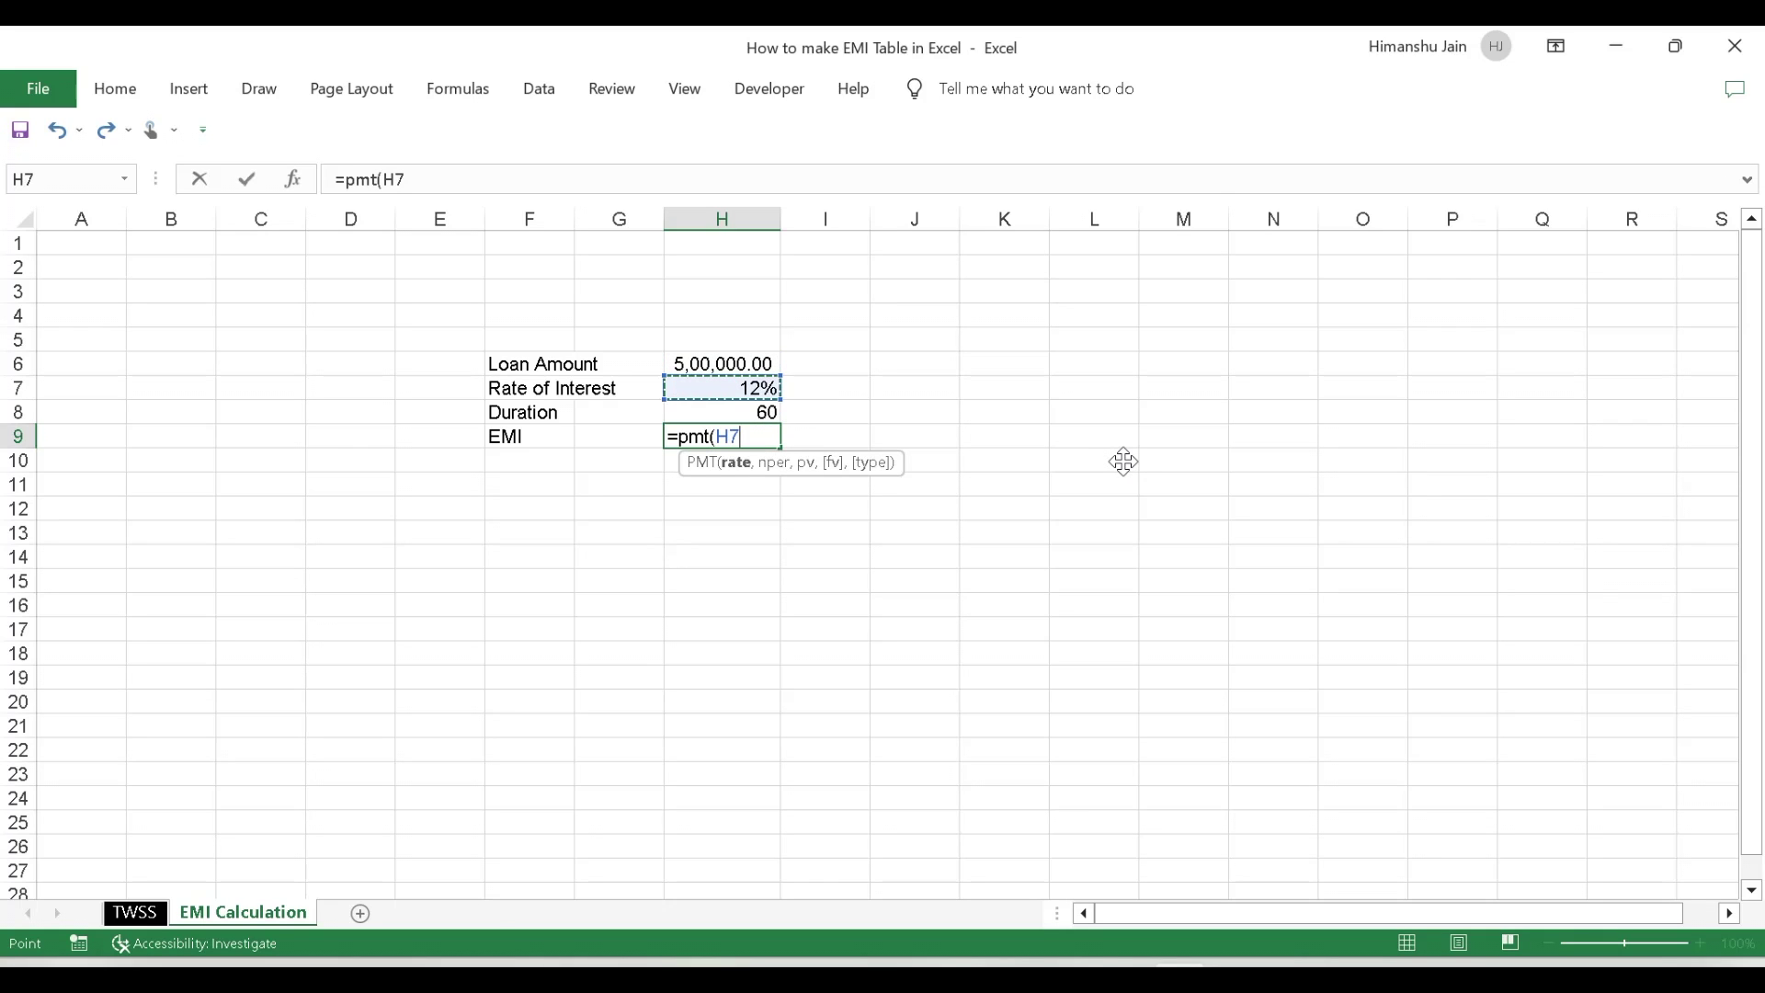
left_click(770, 387)
type("/12,")
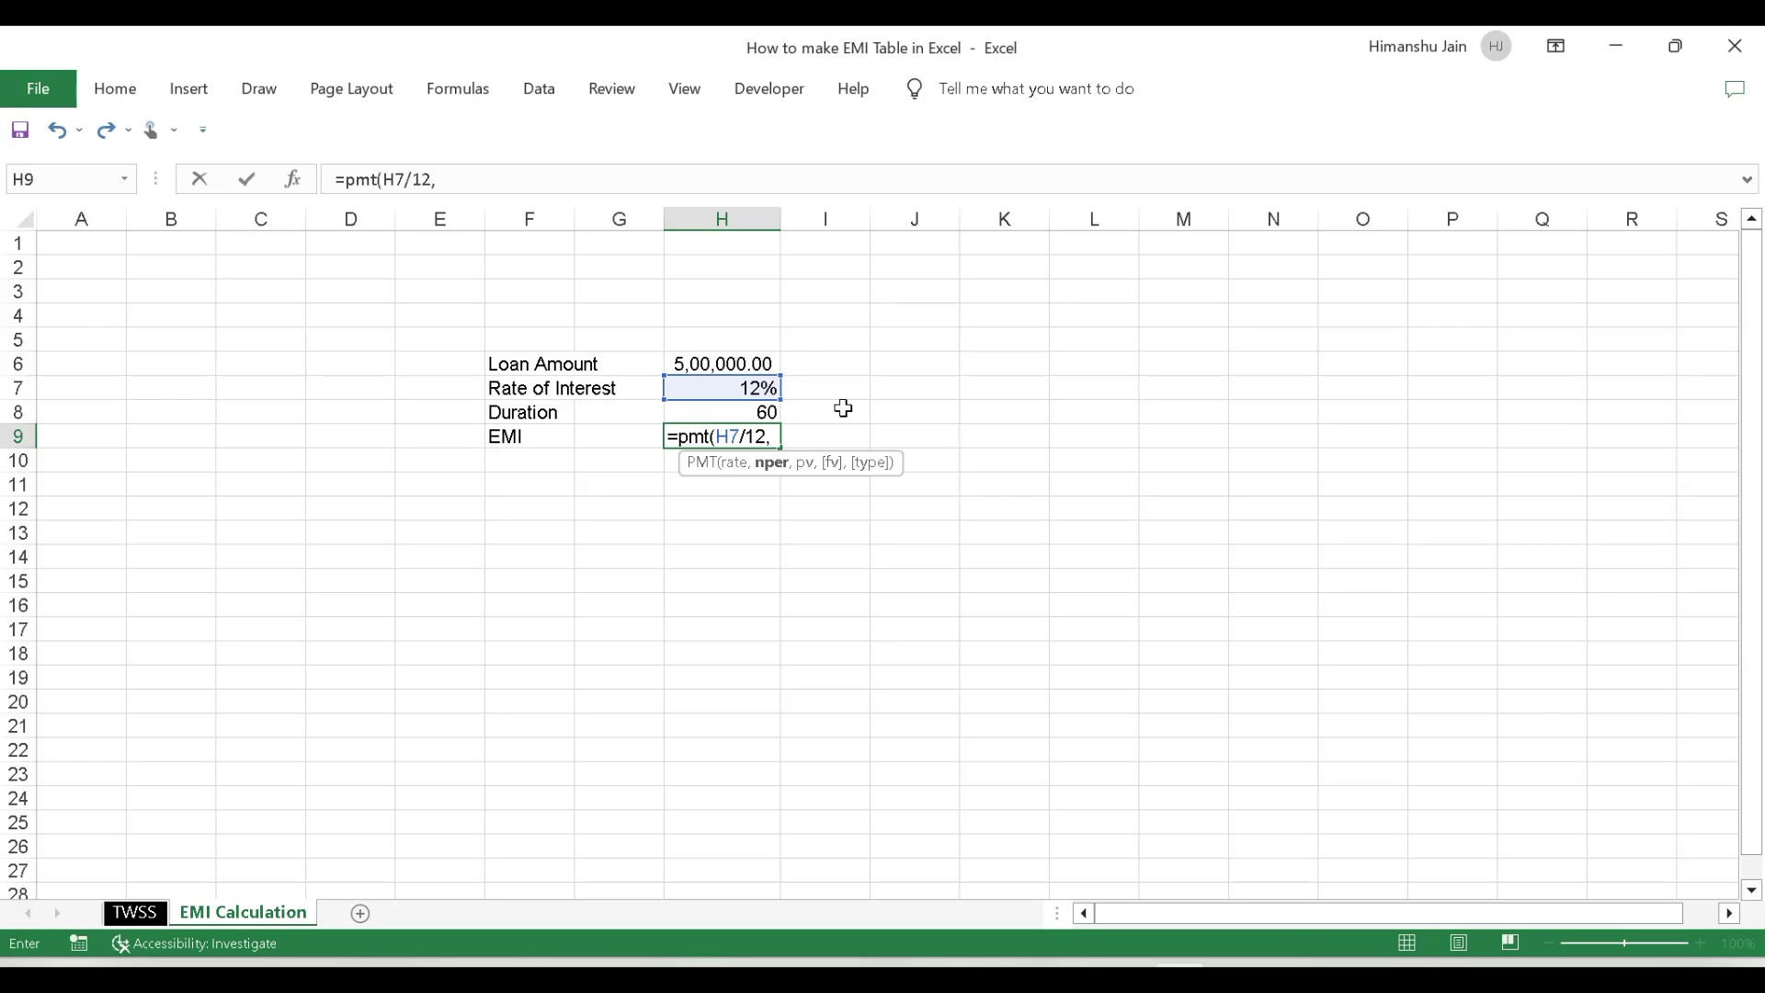
Complete the H9 PMT formula with H8 as the number of periods, -H6 as present value, 0 as future value and 0 as payment type
key("Down")
key("Up")
key("Up")
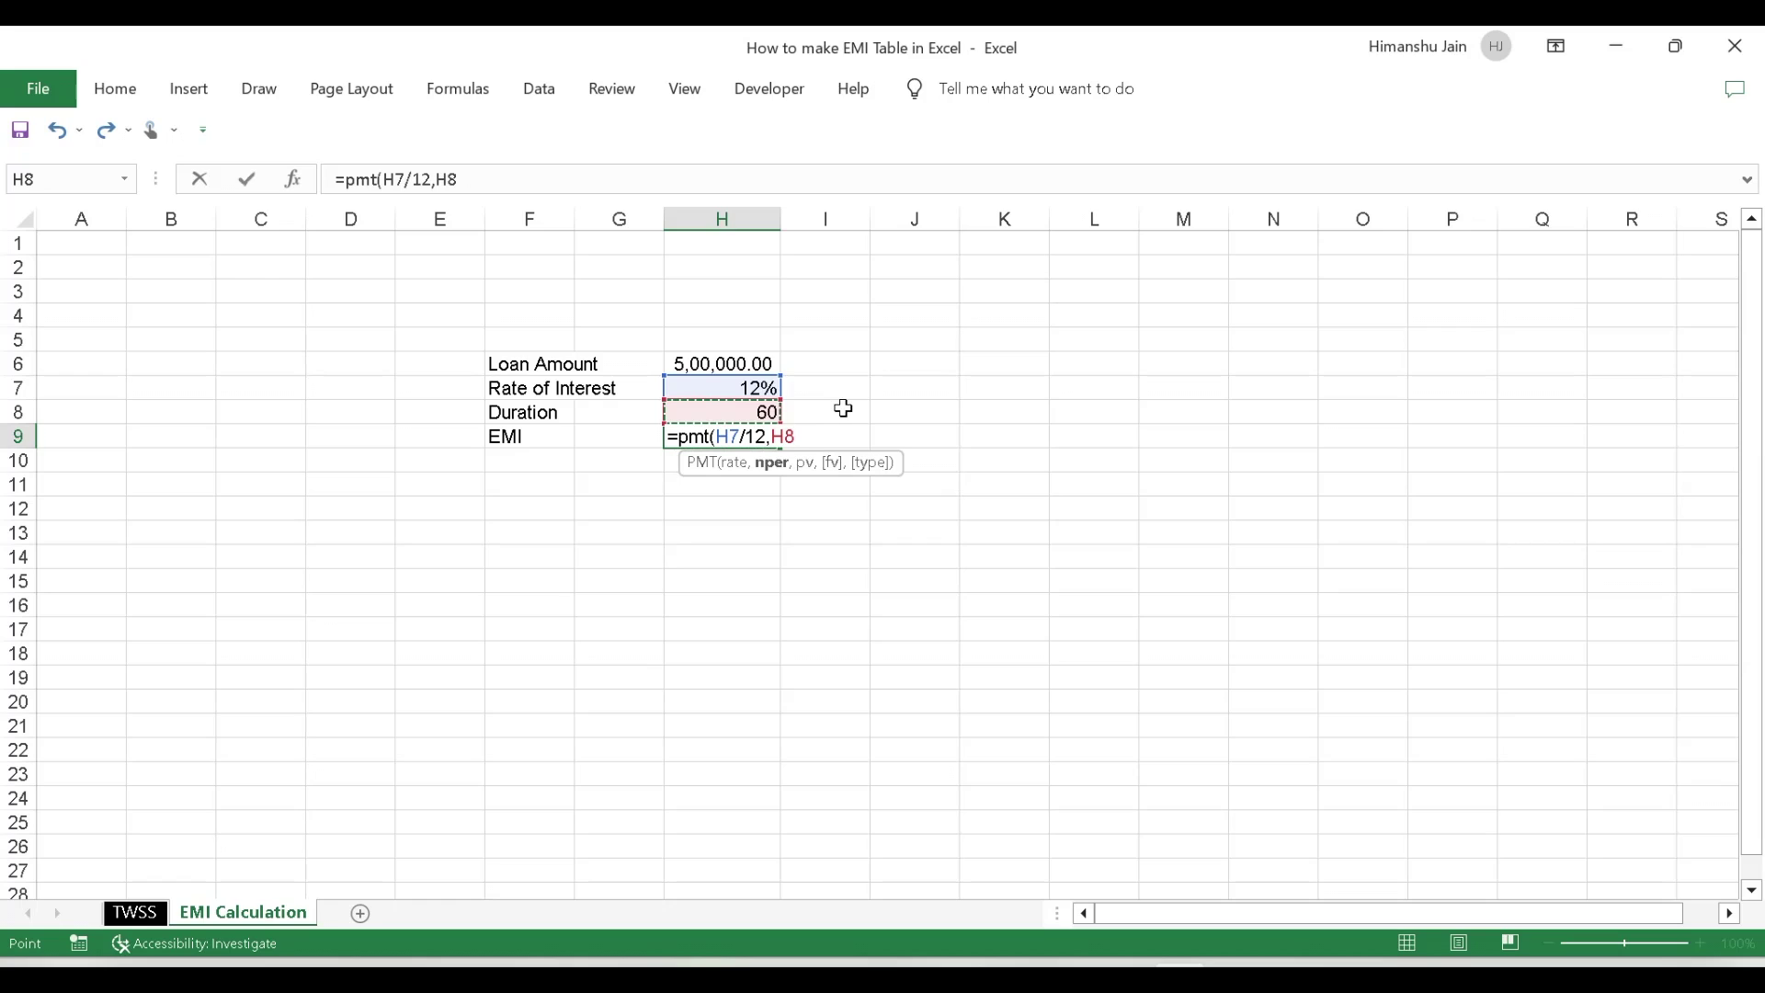
type(",")
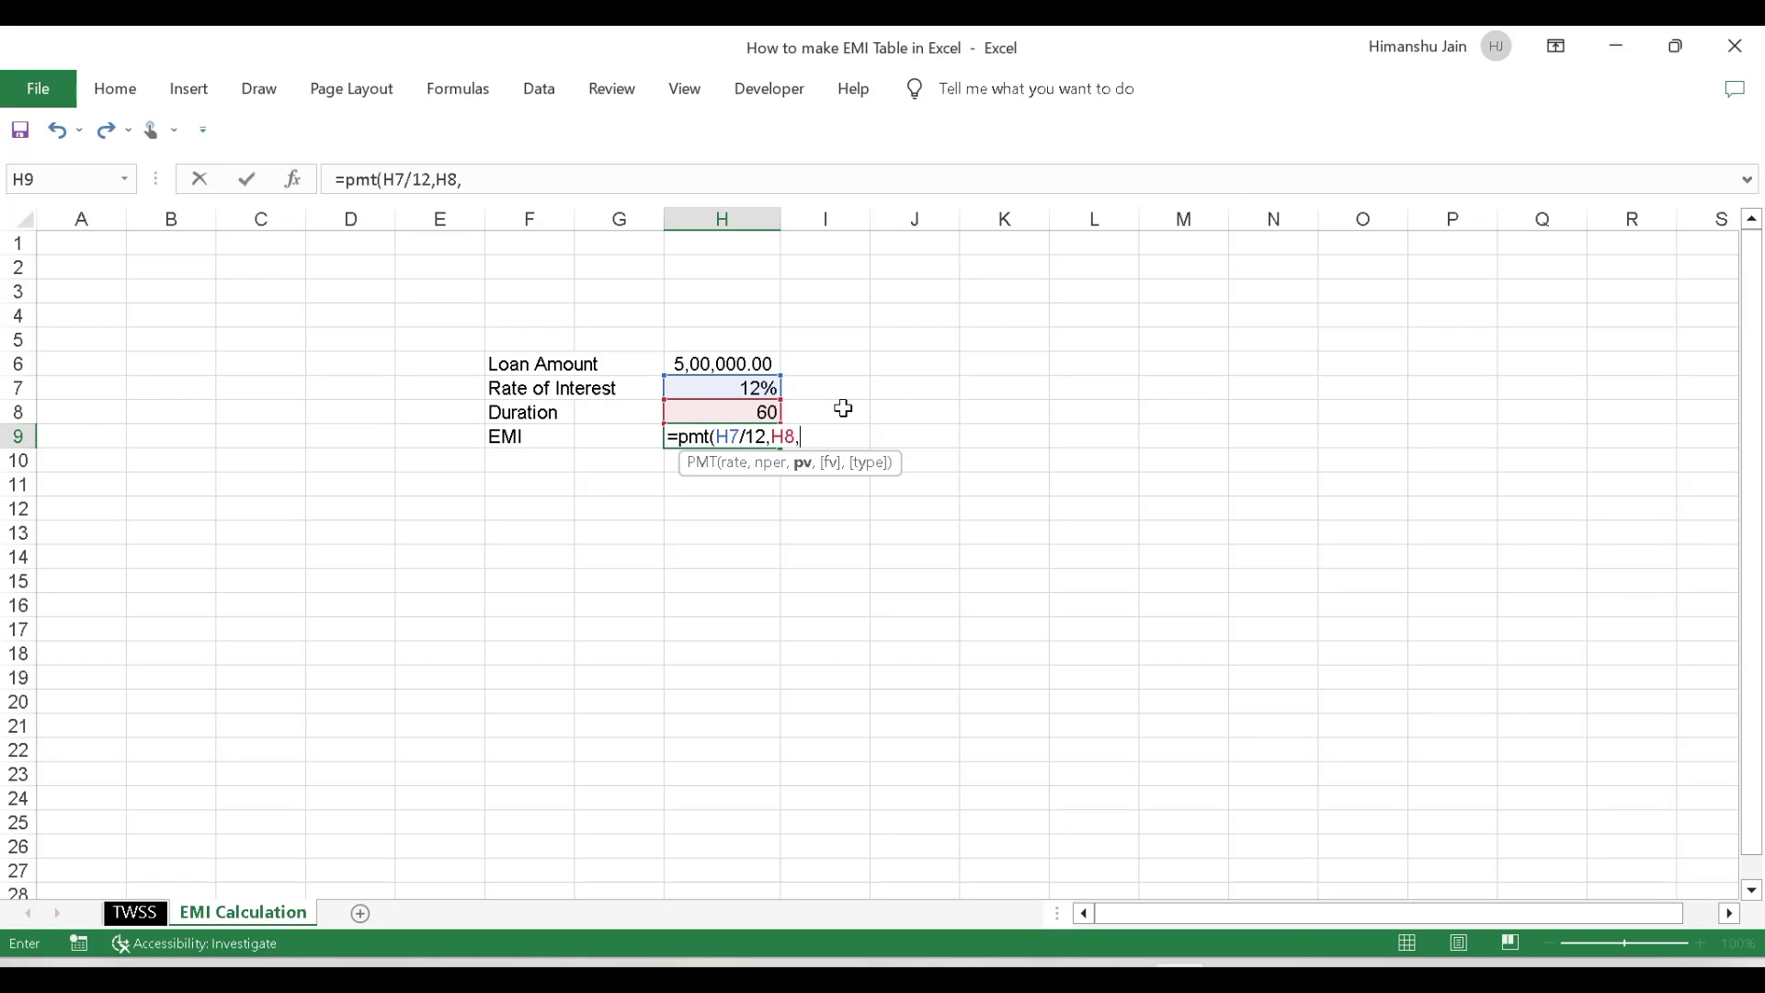
type("-")
key("Up")
key("Up")
key("Up")
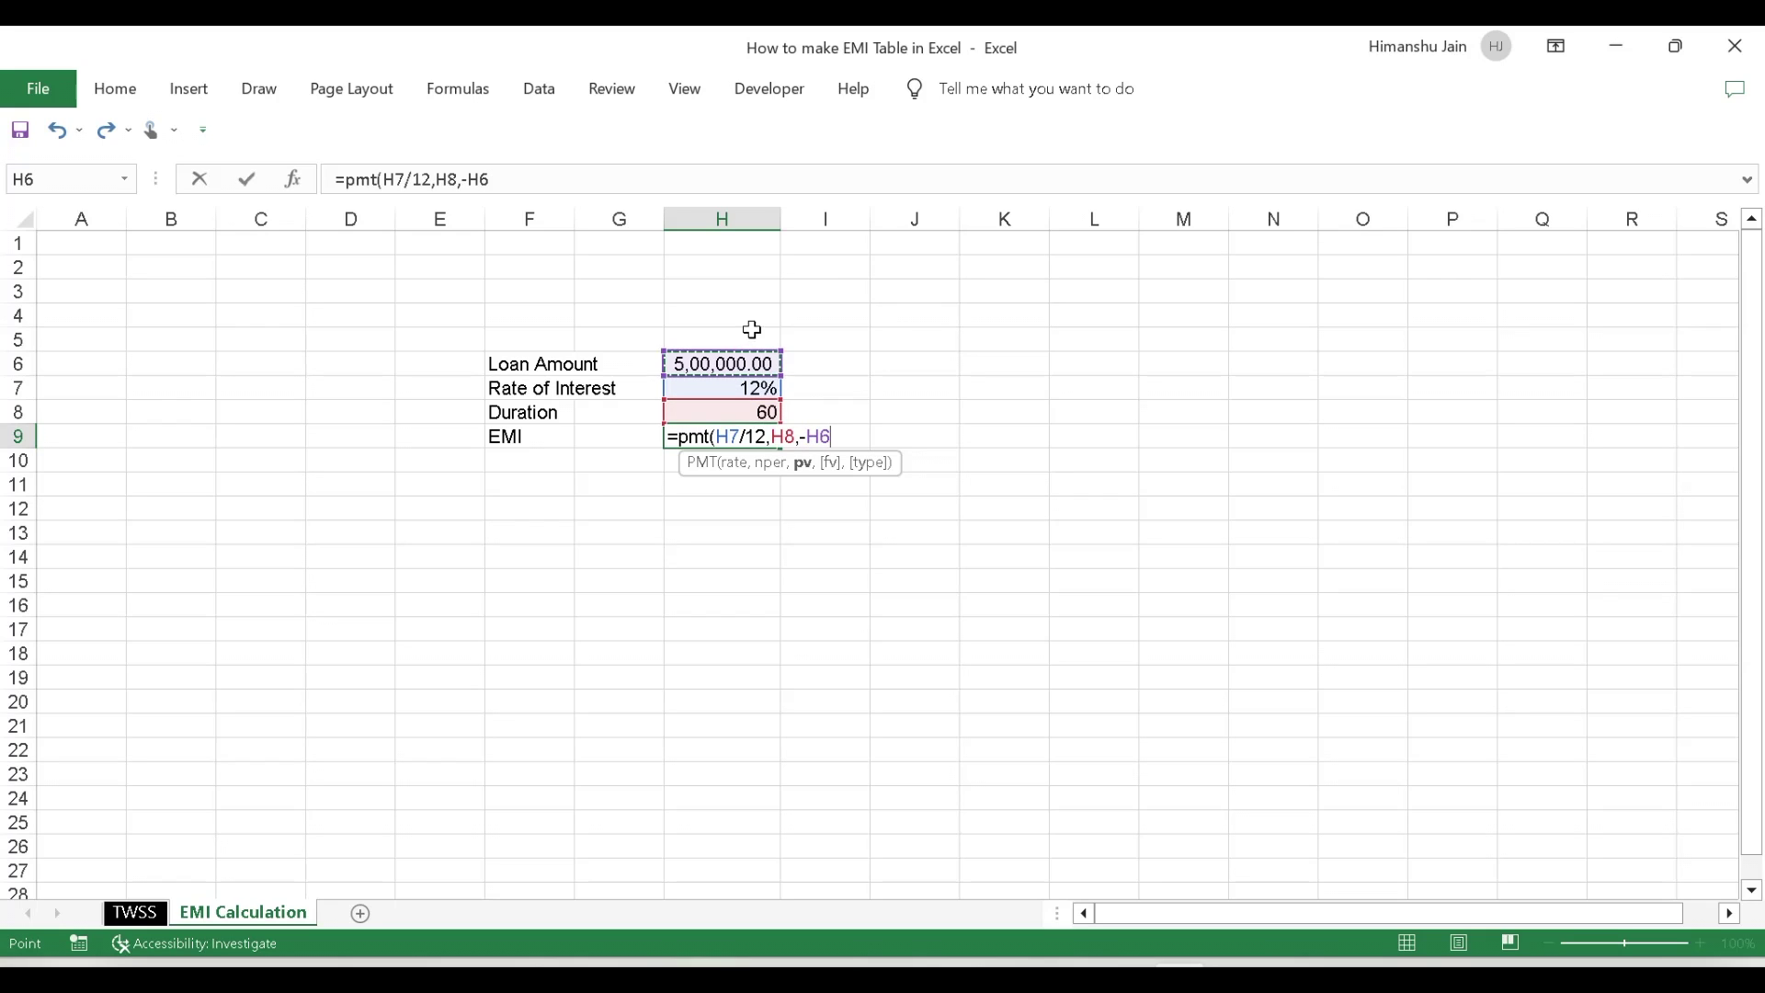
type(",")
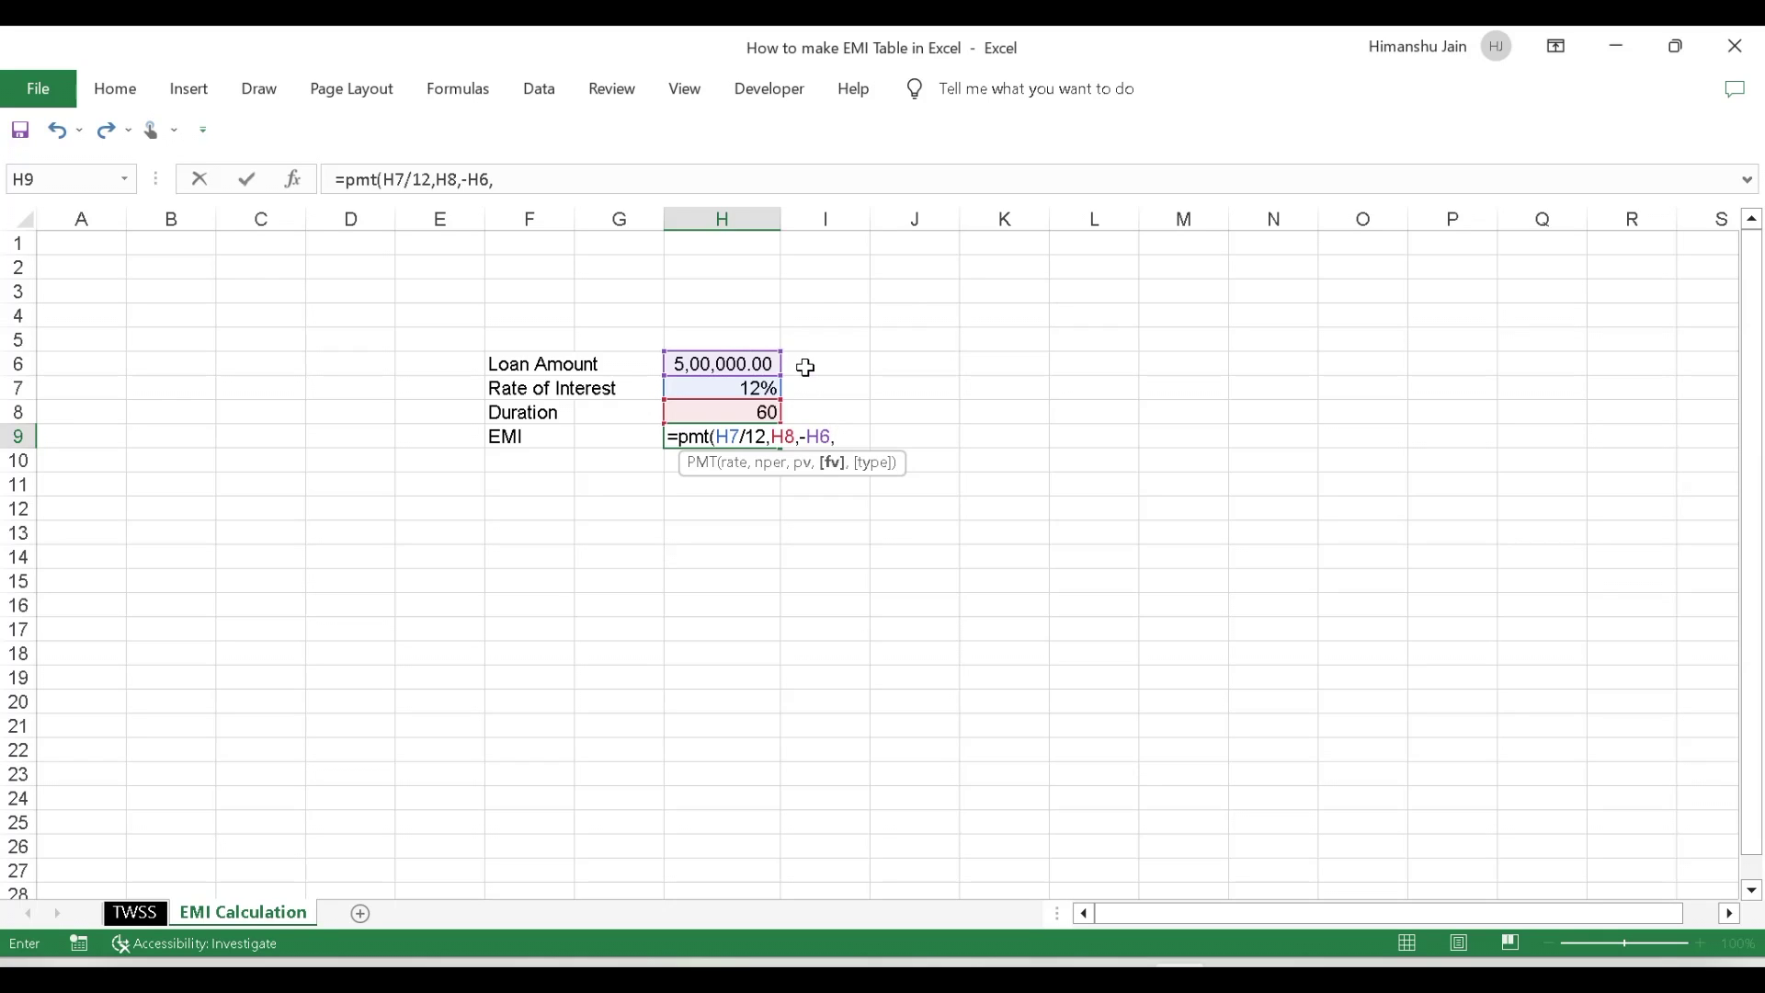
type("0,")
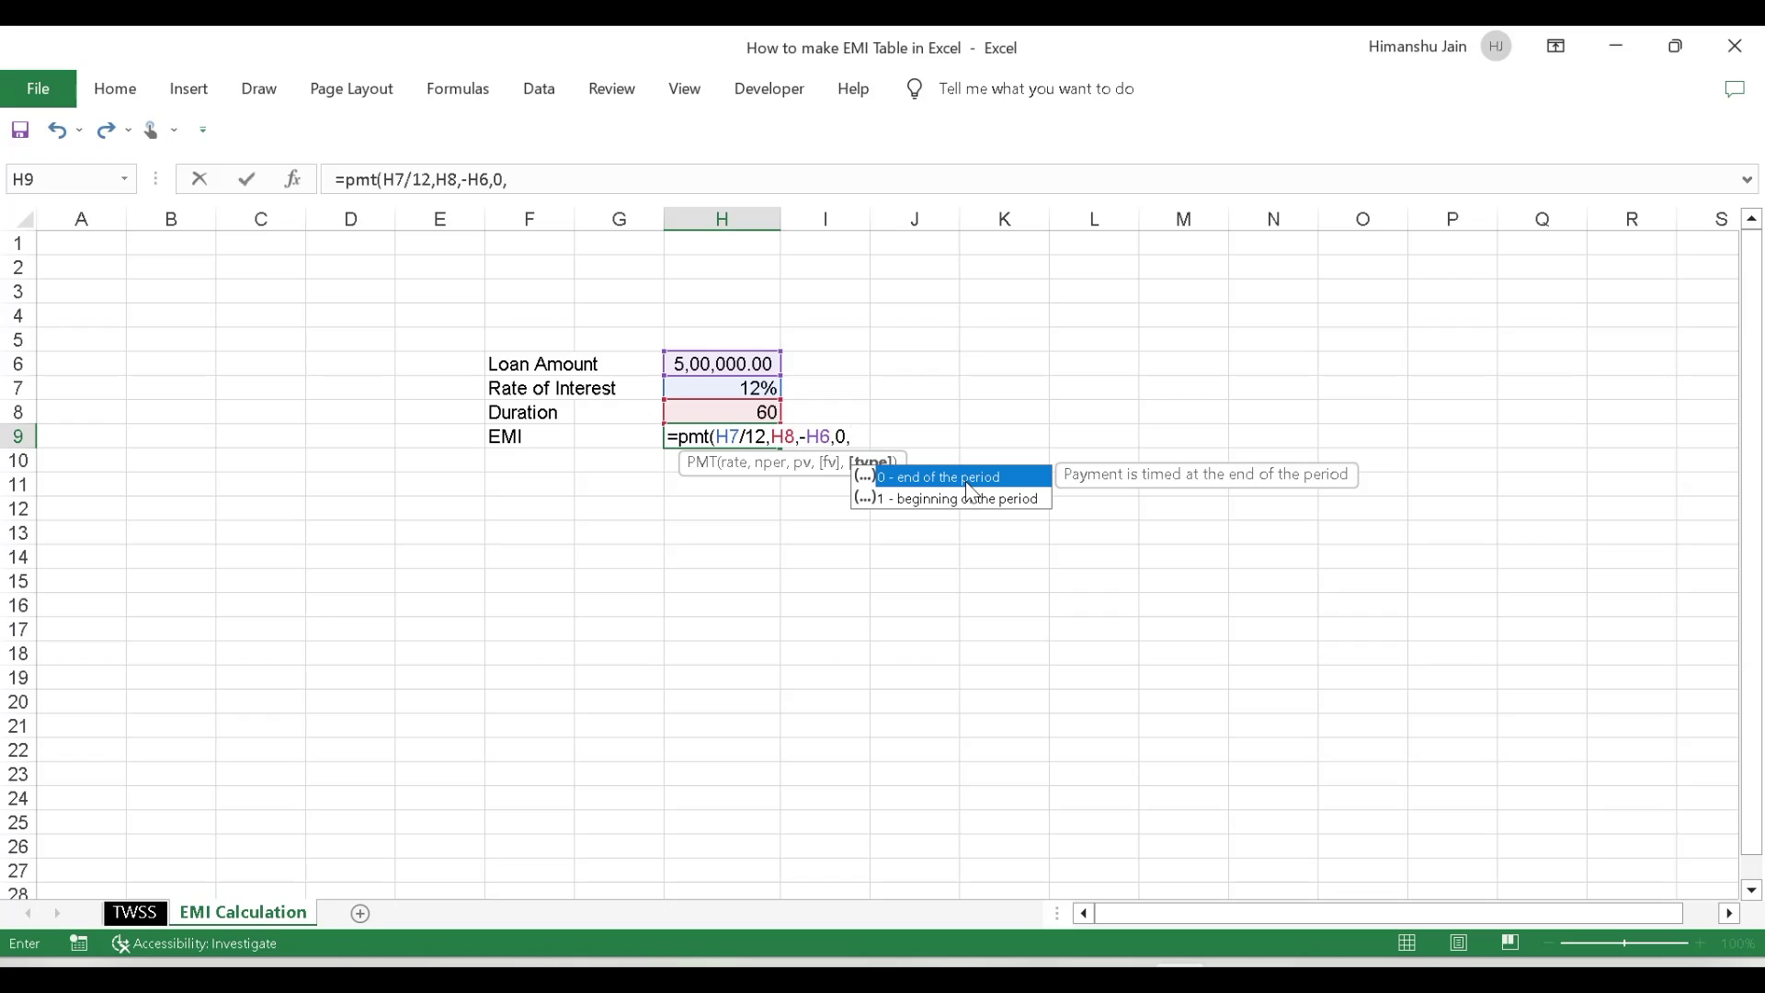
type("0)")
key("Return")
Make the calculated EMI in cell H9 bold
key("Up")
key("Left")
key("Right")
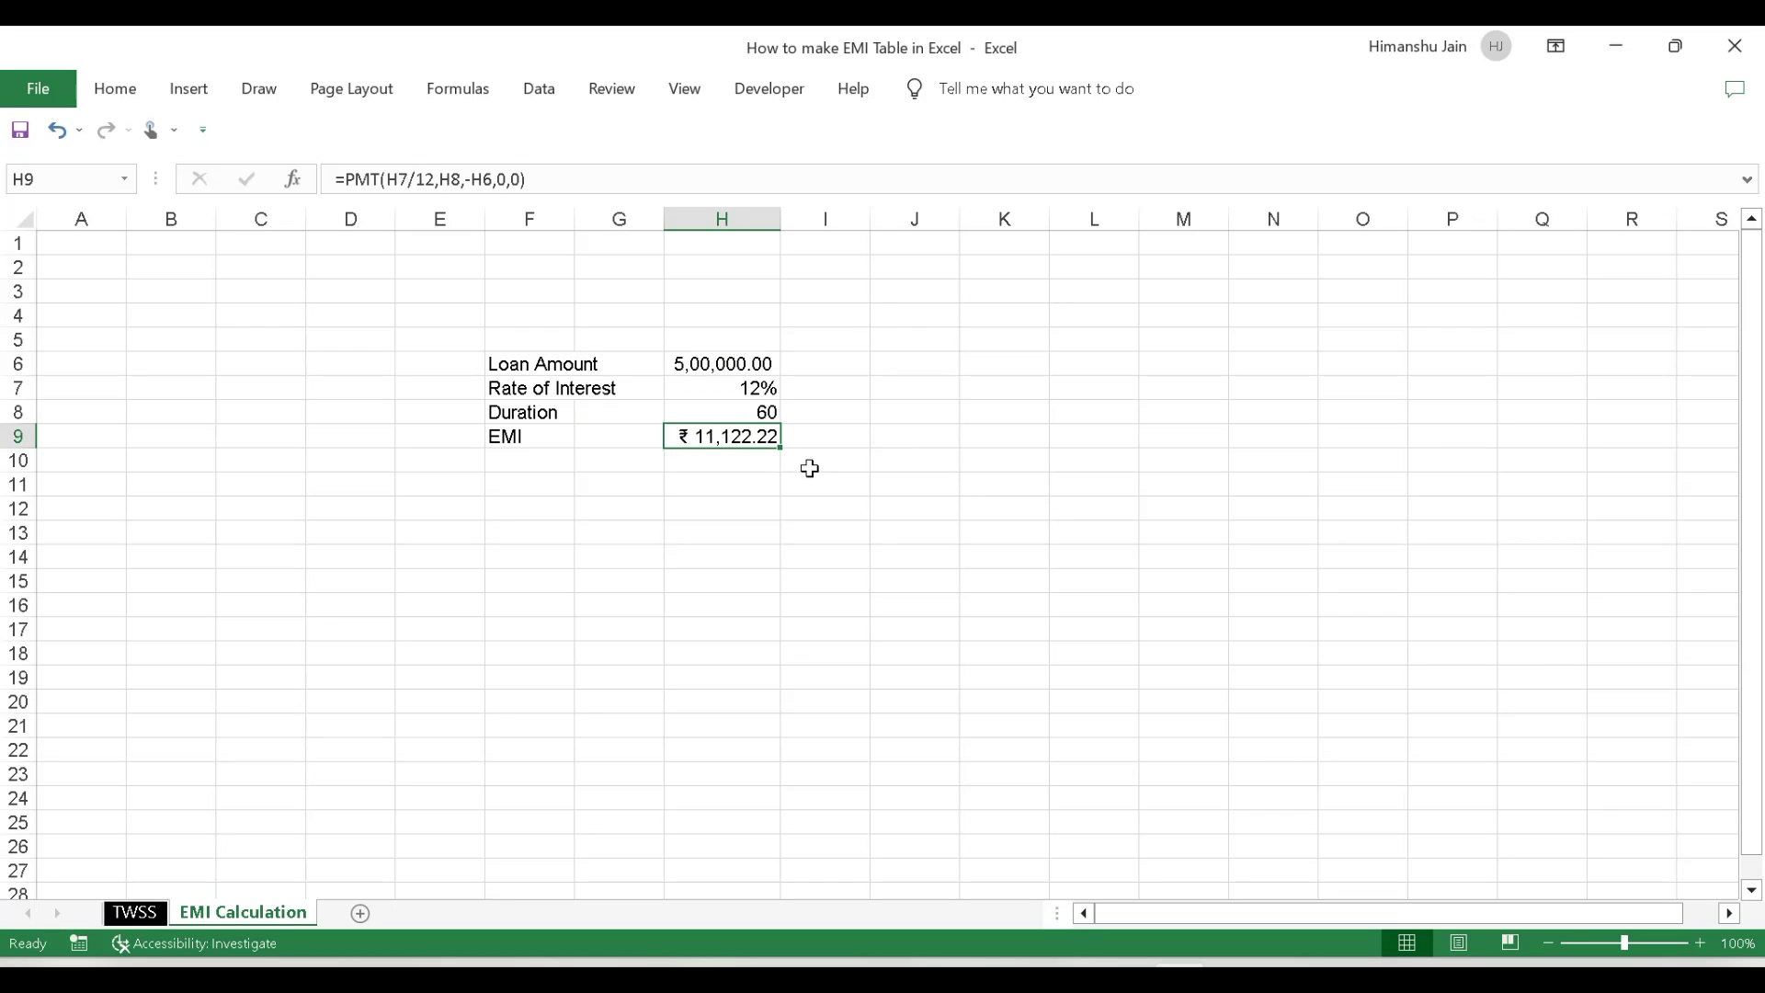
key("ctrl+b")
Begin a second PMT formula in cell H11 with H7/12 as the rate
left_click(748, 480)
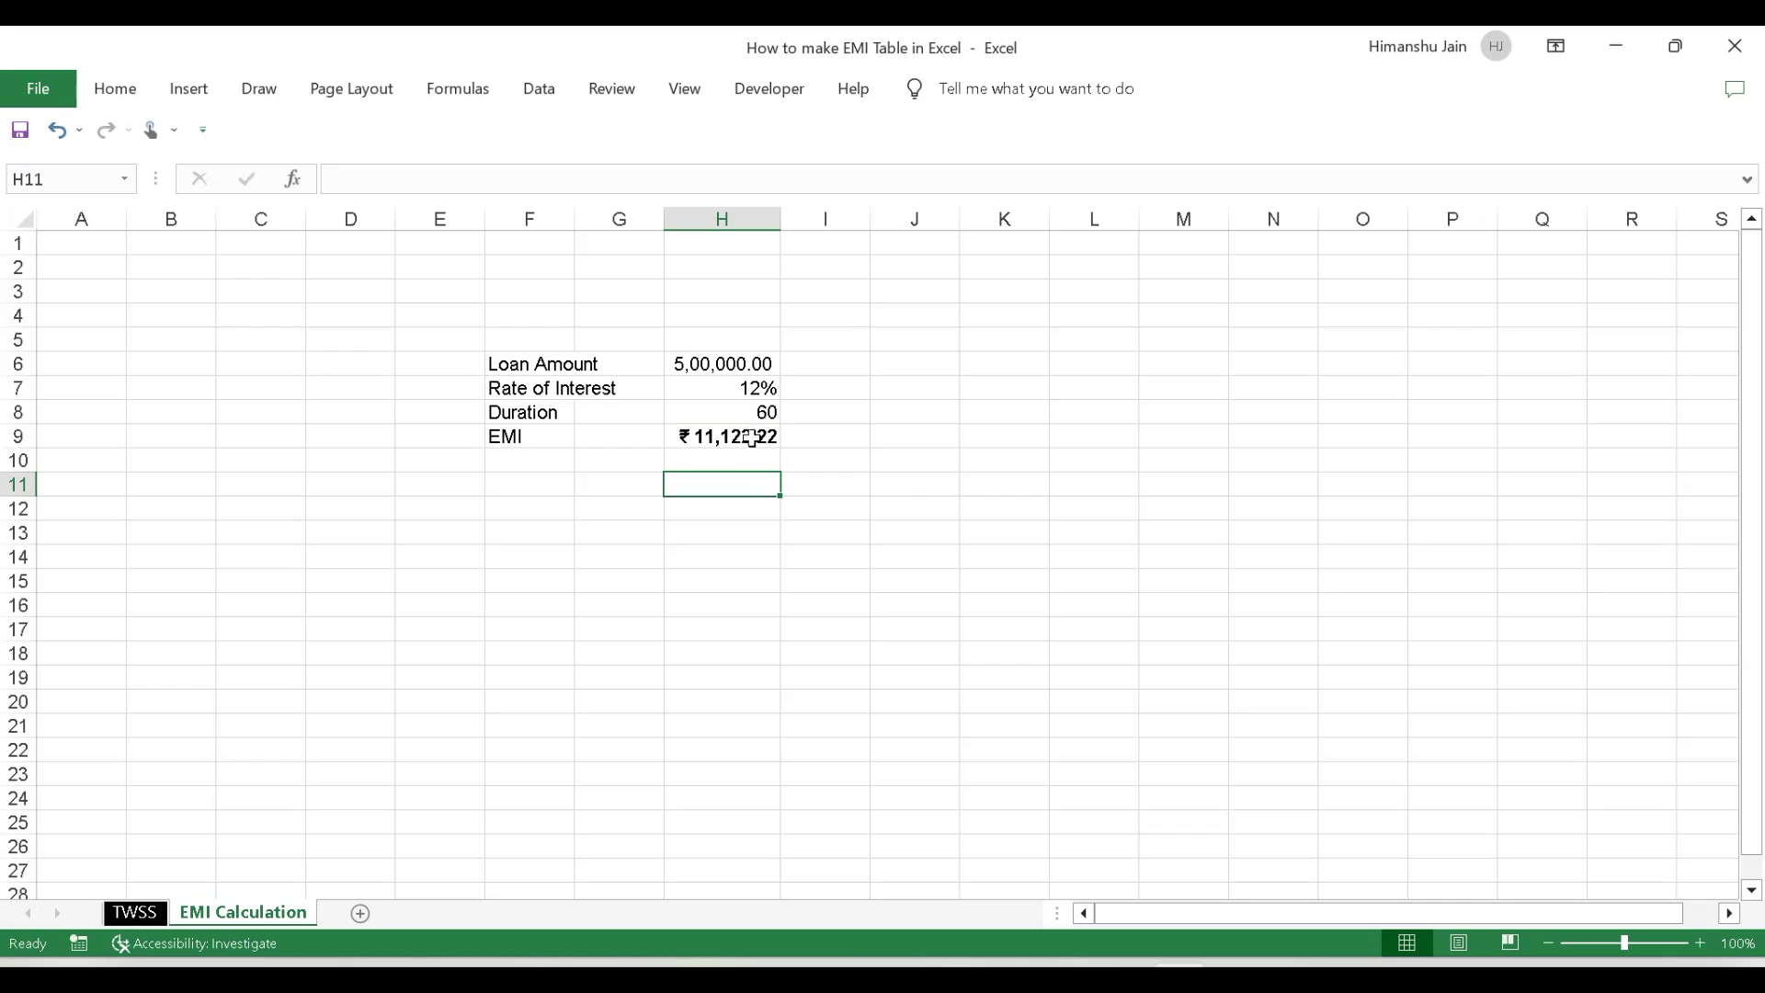
type("=pmt(")
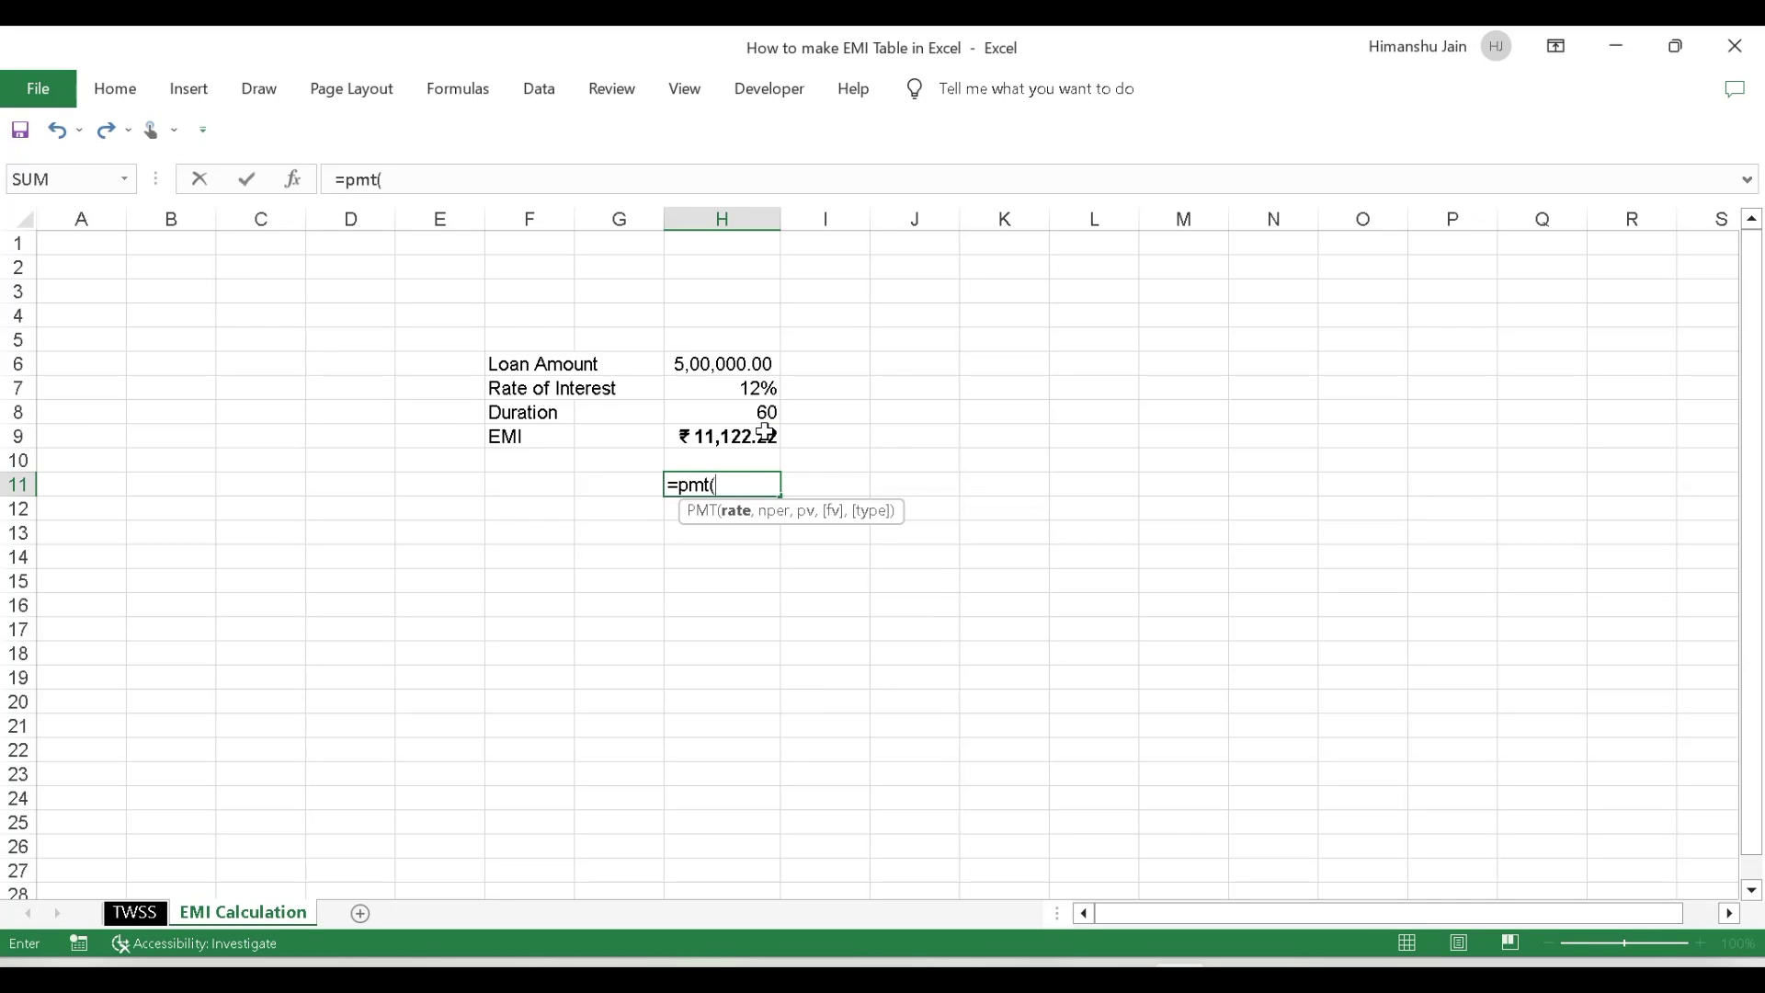
key("Up")
key("Up")
key("Up")
key("Up")
type("/12")
type(",")
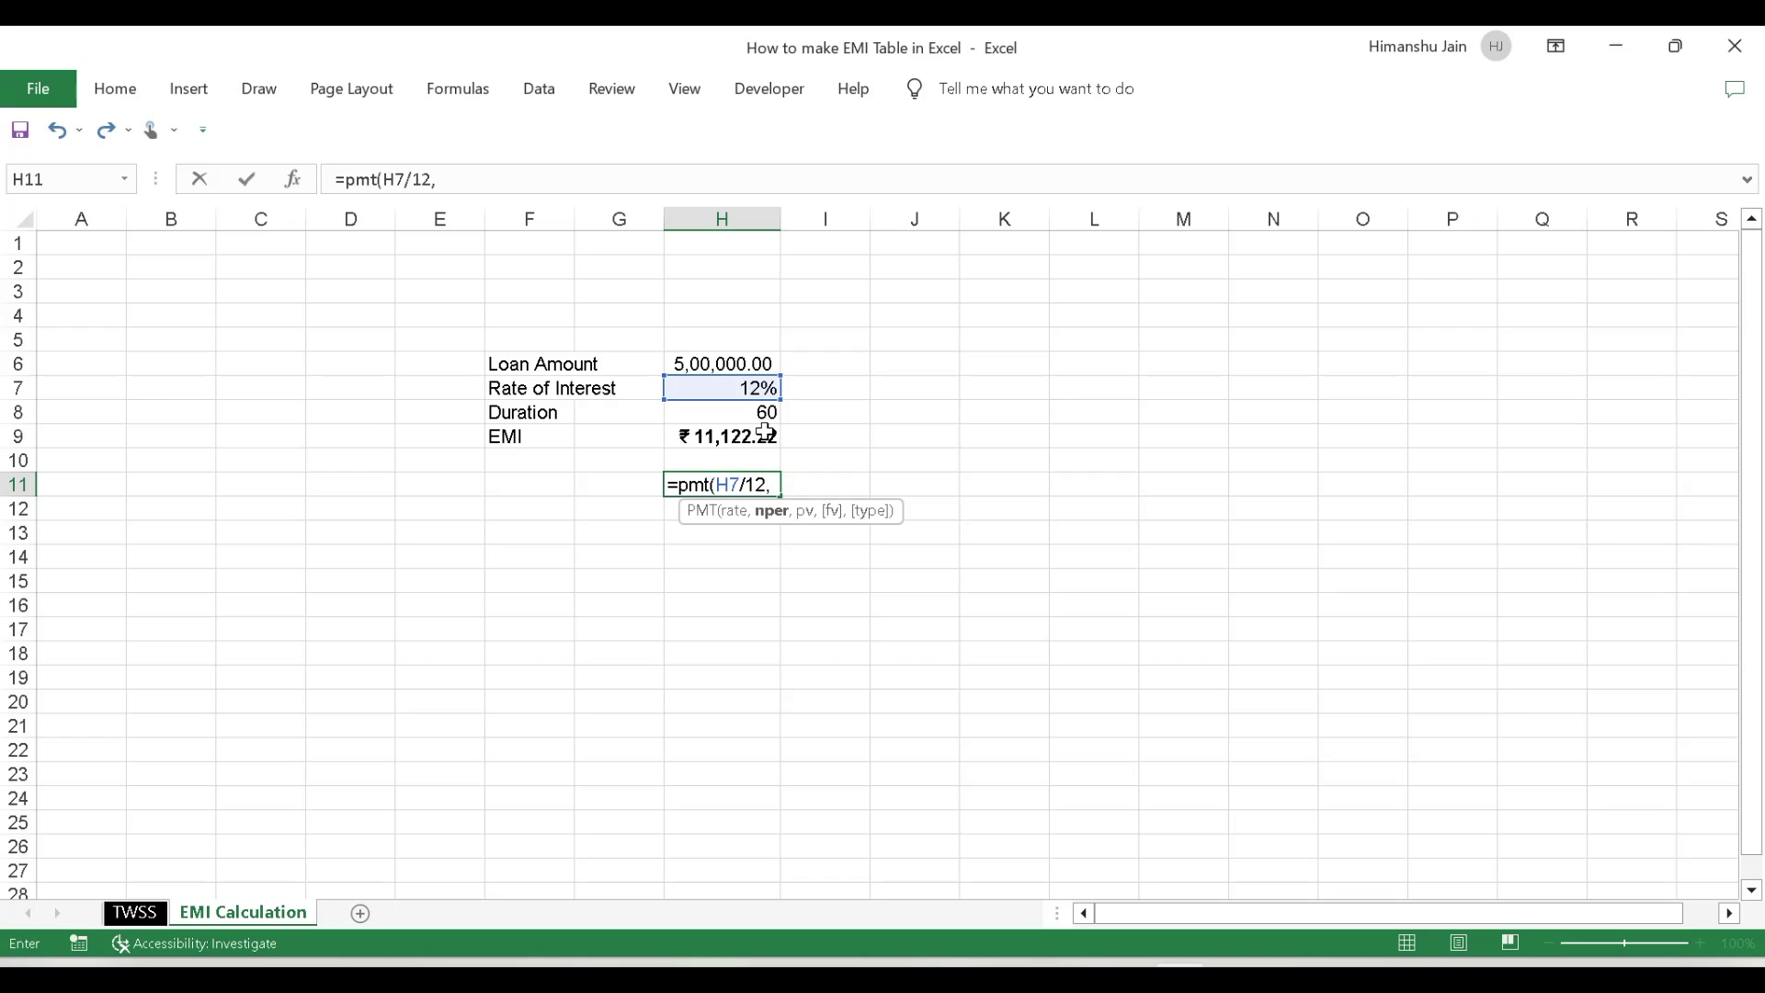
Add H8 as the number of periods and H6 as the present value to the H11 PMT formula
key("Up")
key("Up")
key("Up")
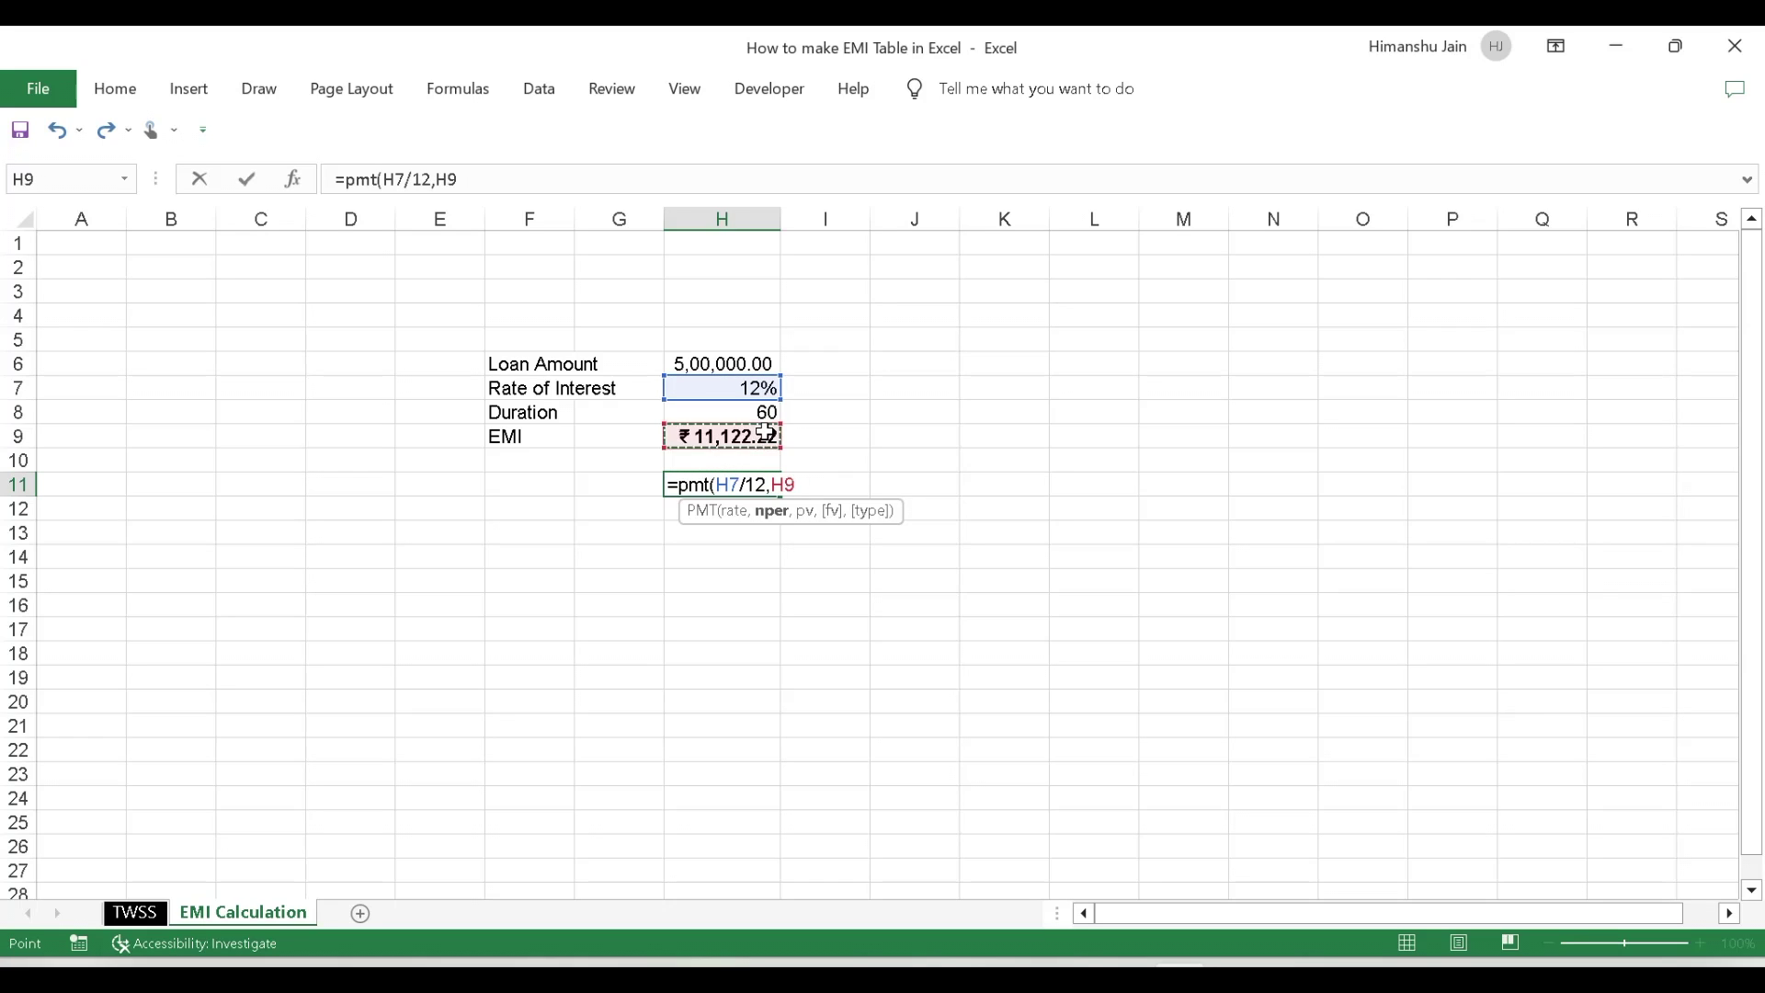
type(",")
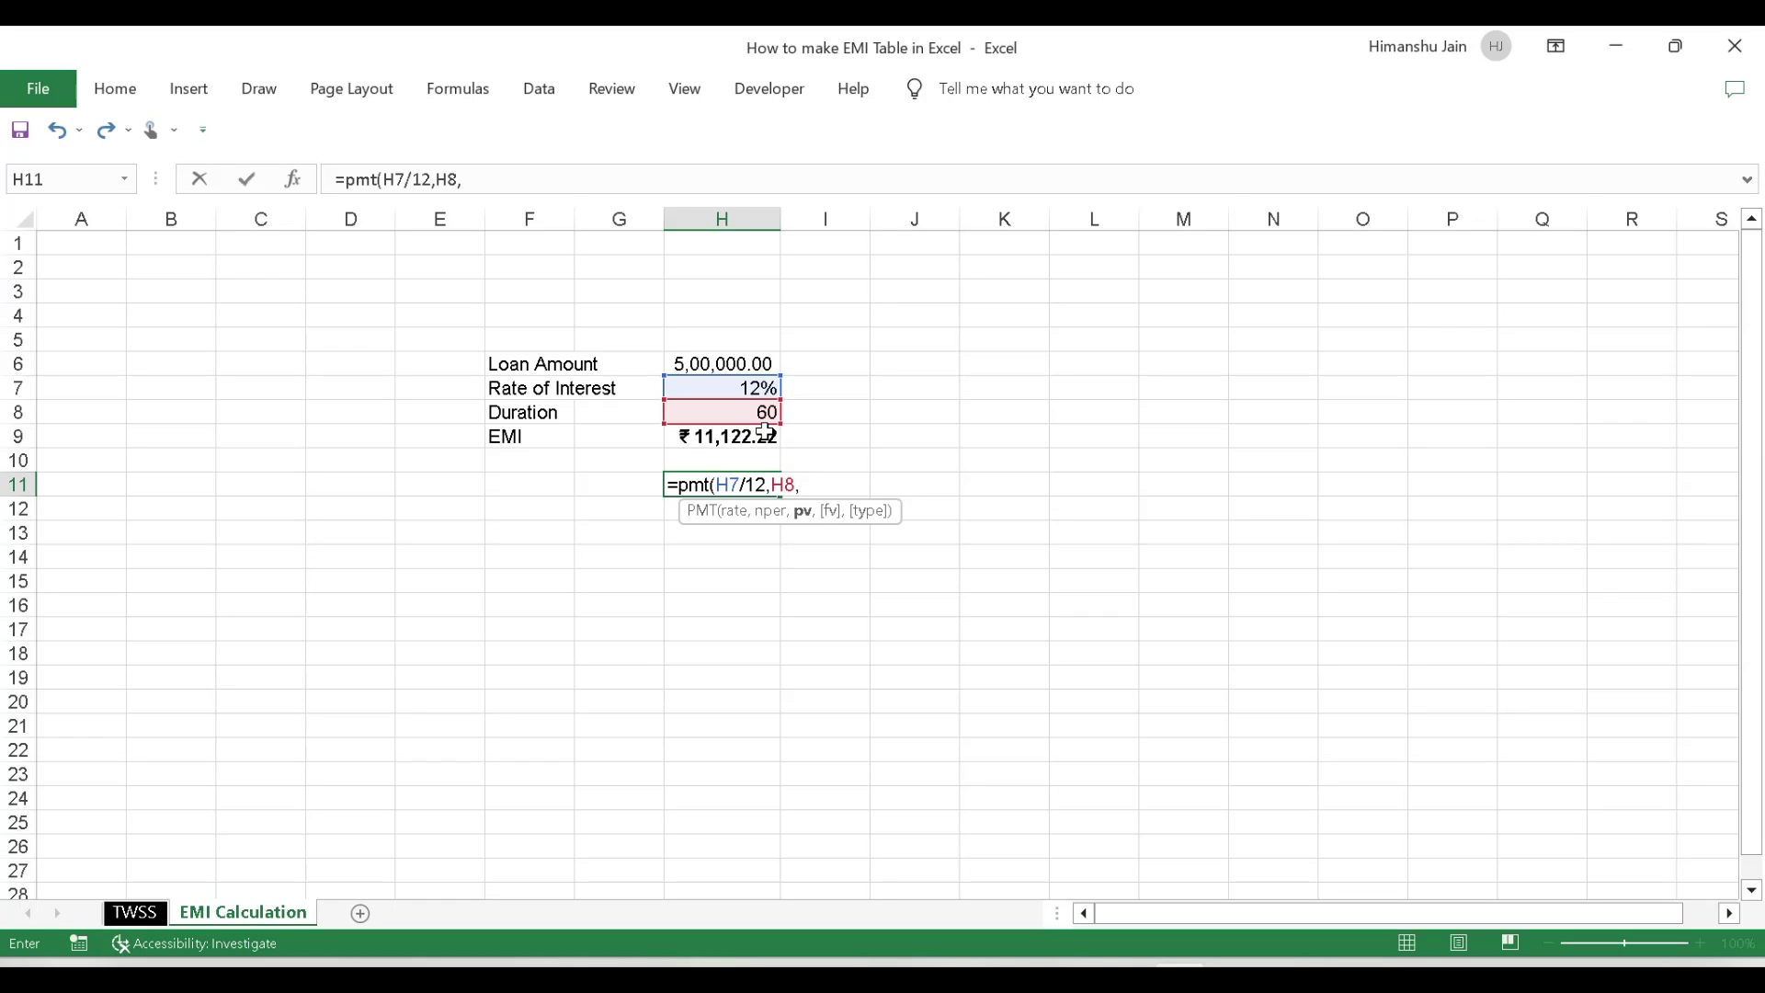
type("-")
key("BackSpace")
key("Up")
key("Up")
key("Up")
key("Up")
key("Up")
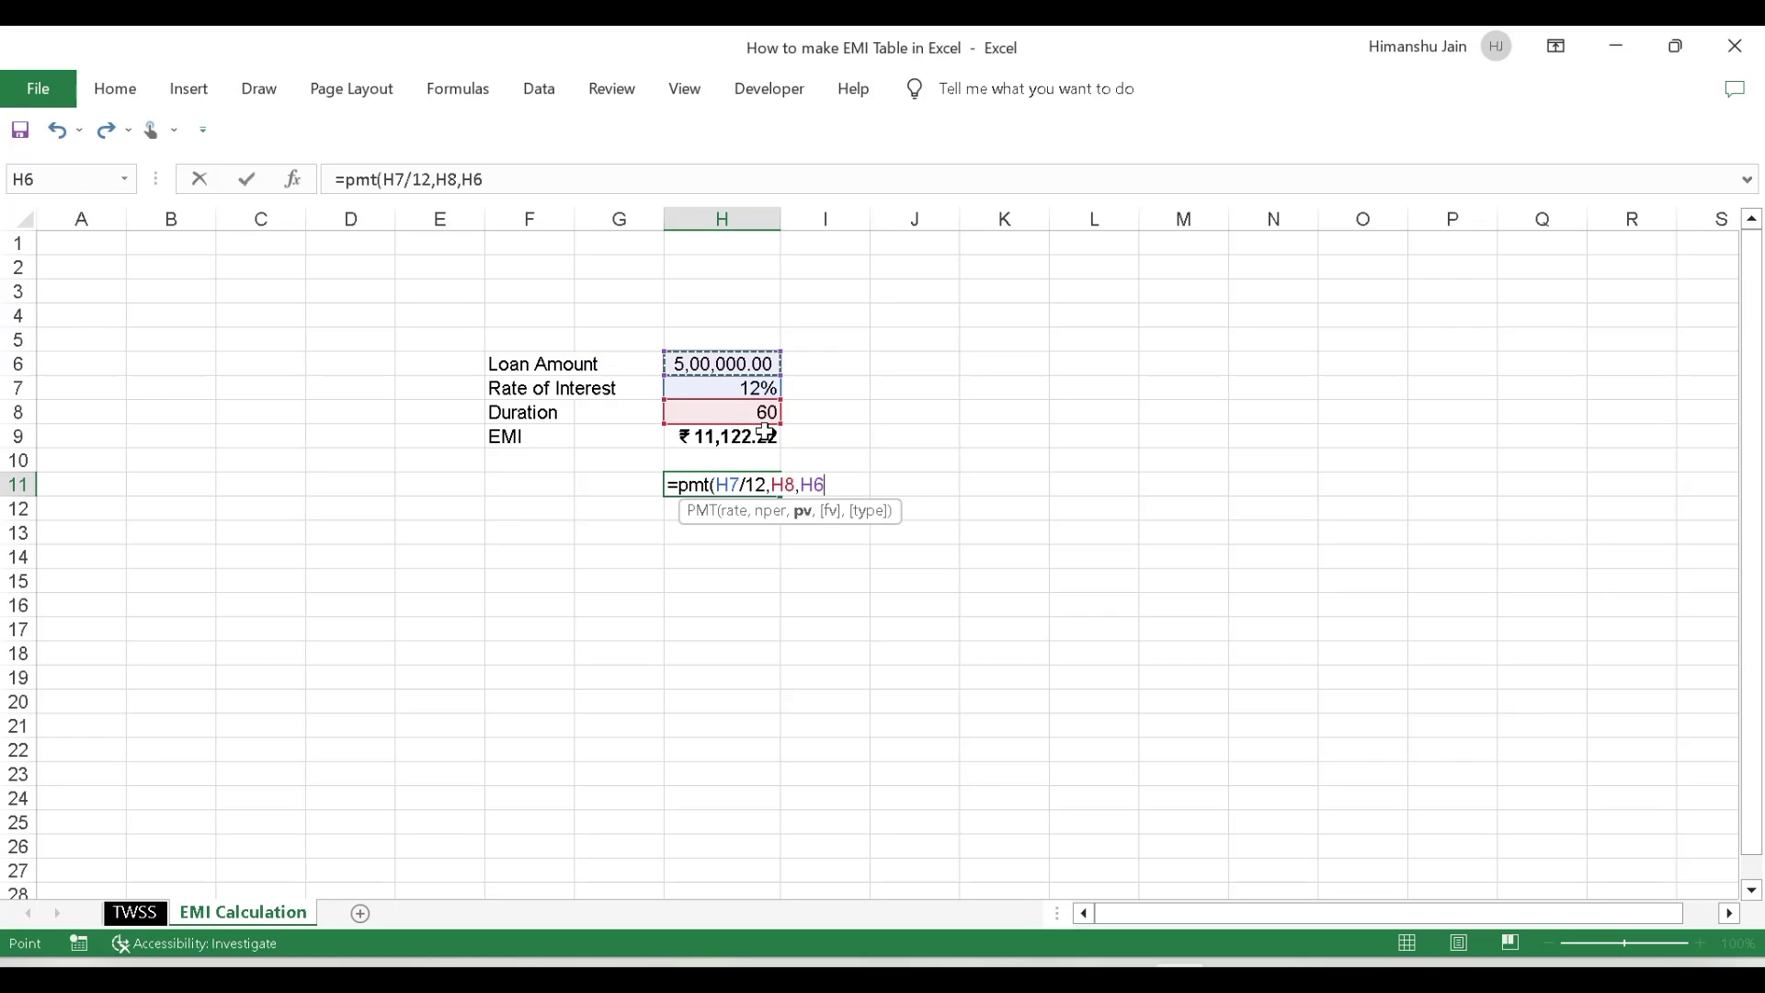
type(",")
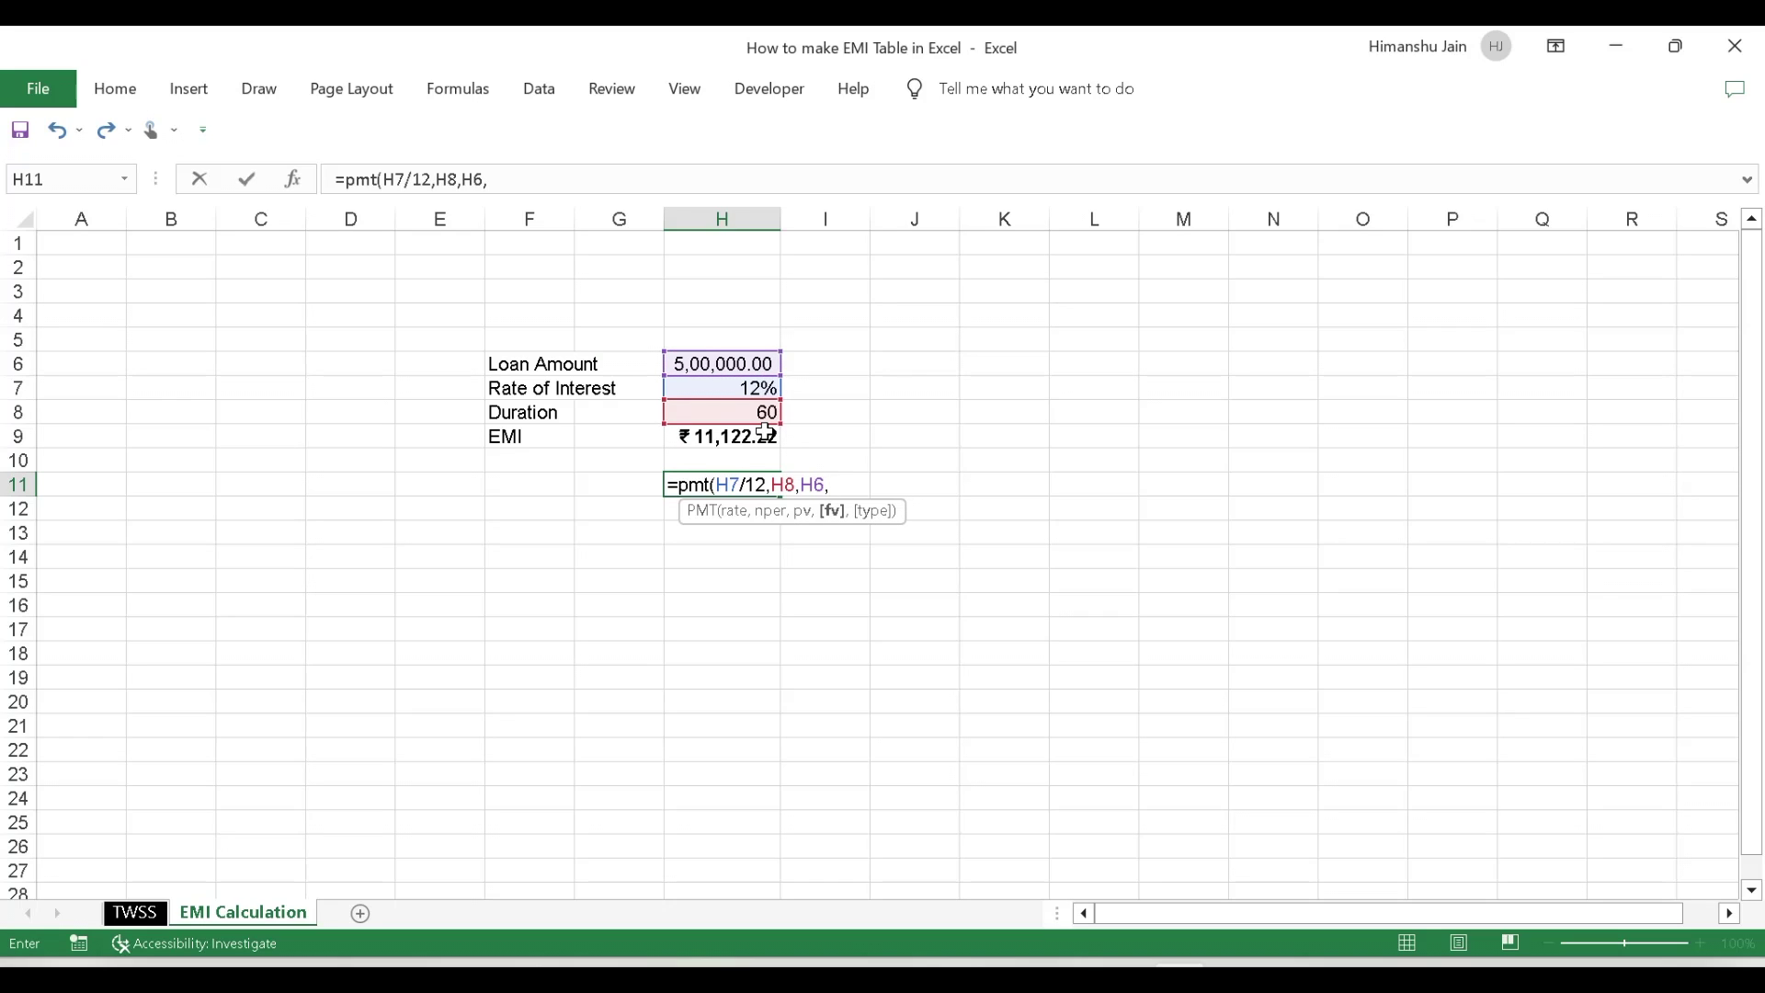
Complete the H11 PMT formula with 0 as future value and 1 as payment type for payments at the beginning of the period
type("0,")
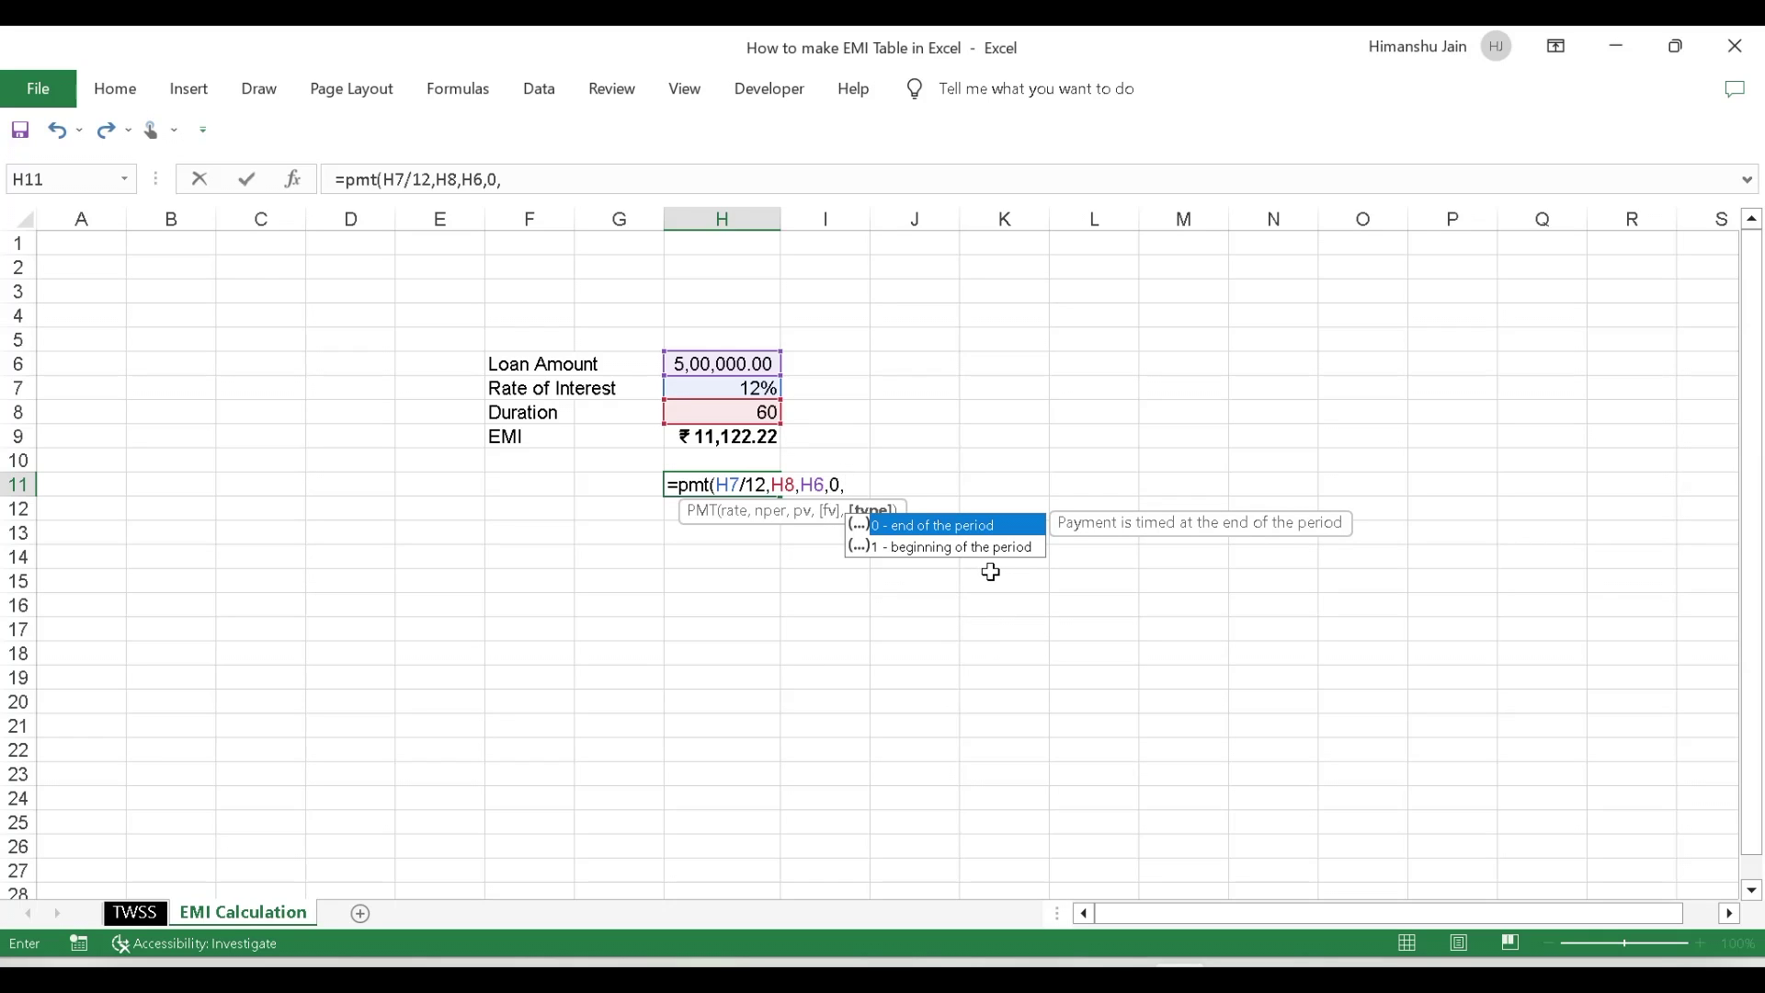
type("1)")
key("Return")
key("Up")
key("Left")
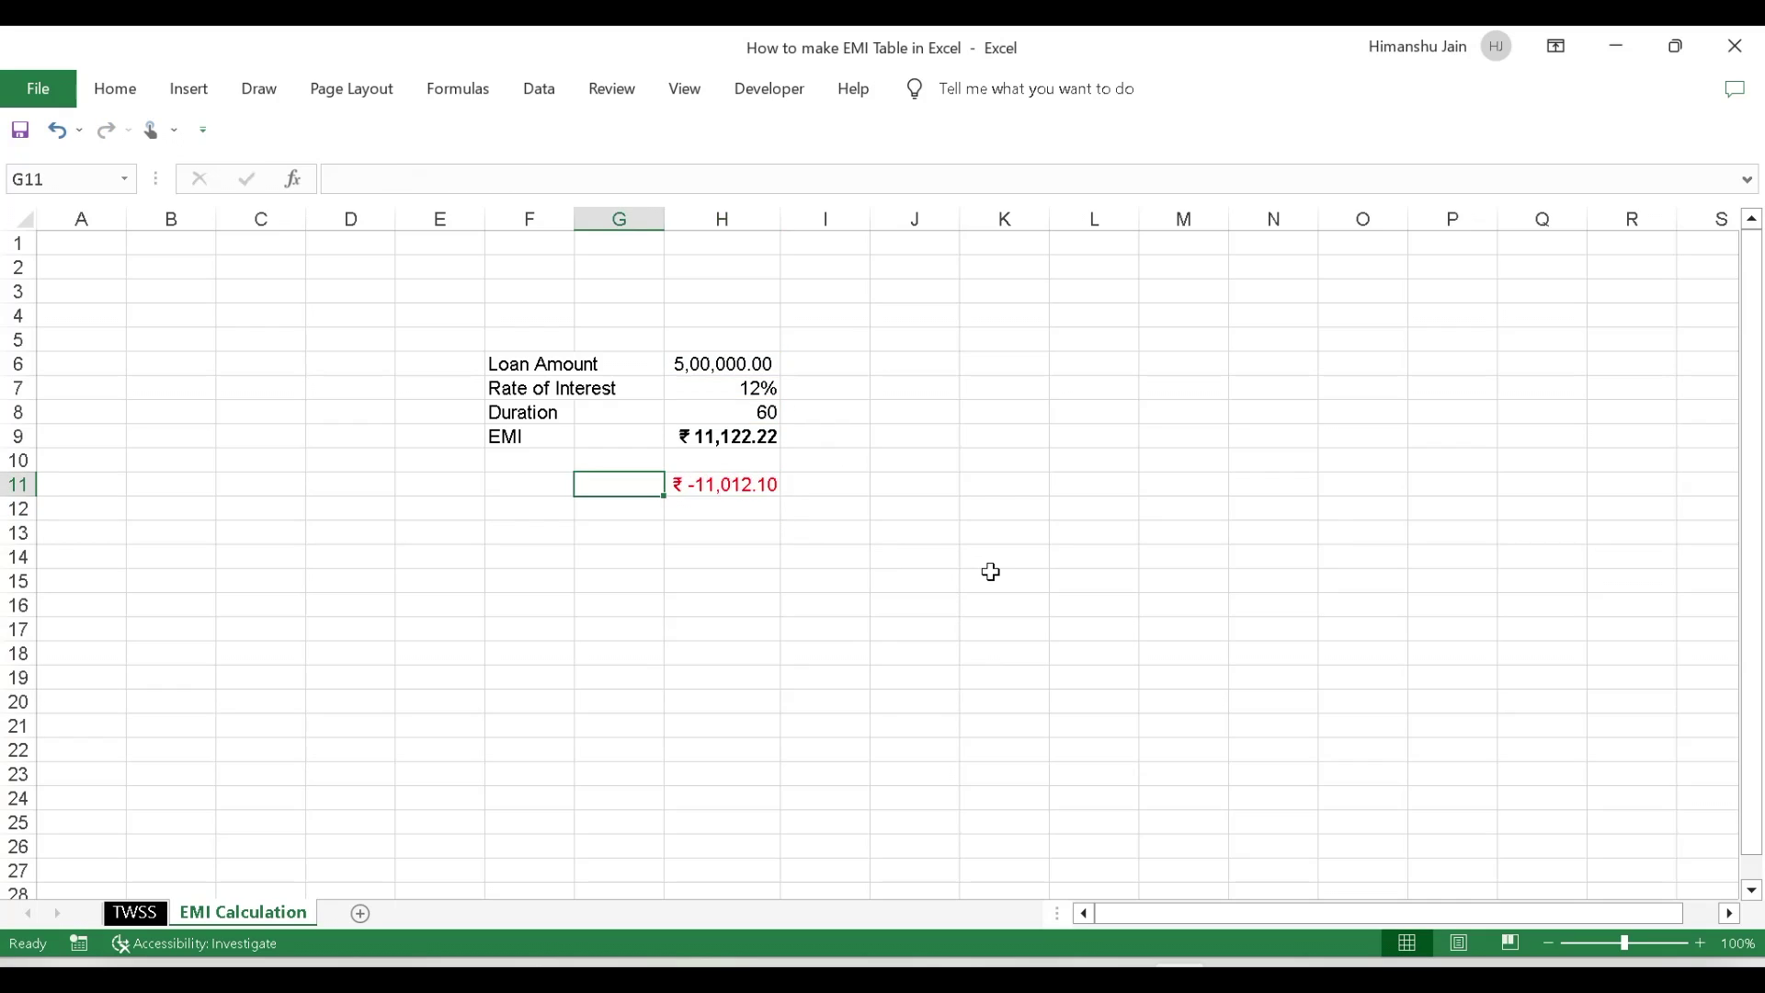
key("Right")
Edit the H11 PMT formula so that the present value argument is -H6
left_click(821, 542)
left_click(757, 489)
left_click(733, 581)
left_click(757, 487)
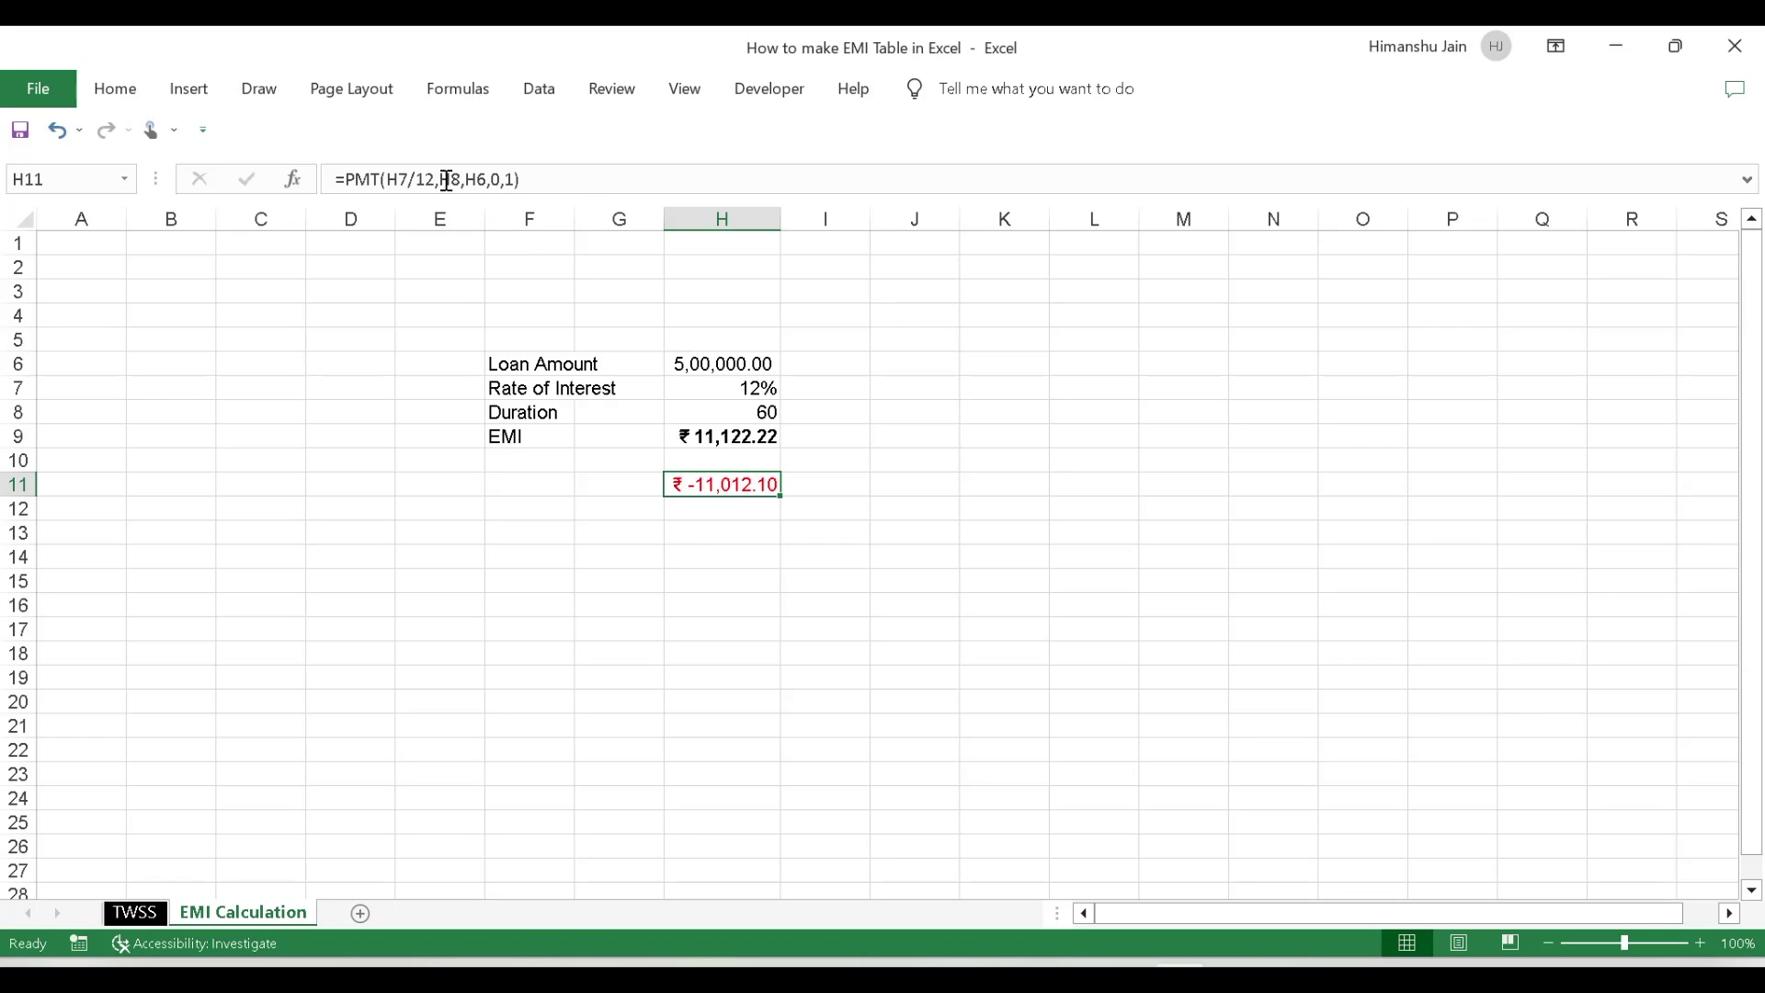
left_click(468, 180)
type("-")
left_click(536, 180)
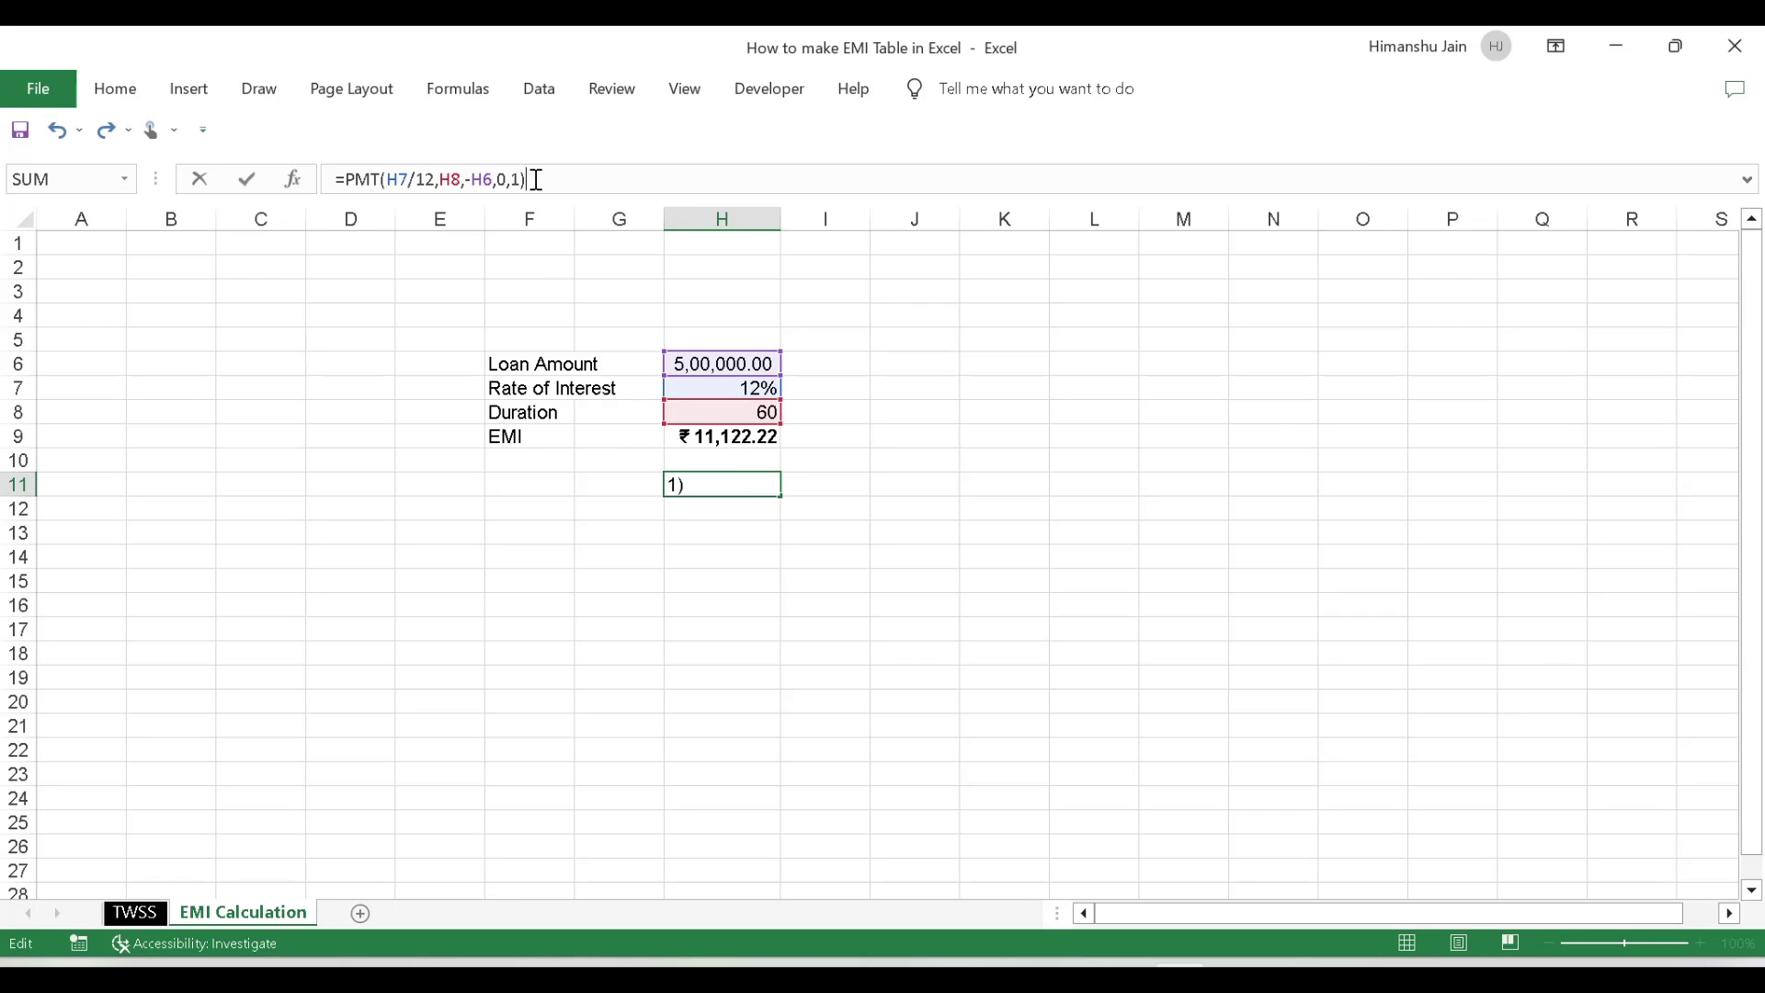
key("ctrl+Return")
Compare the beginning-of-period payment in H11 with the end-of-period EMI in H9
left_click(701, 590)
left_click(749, 488)
left_click(763, 552)
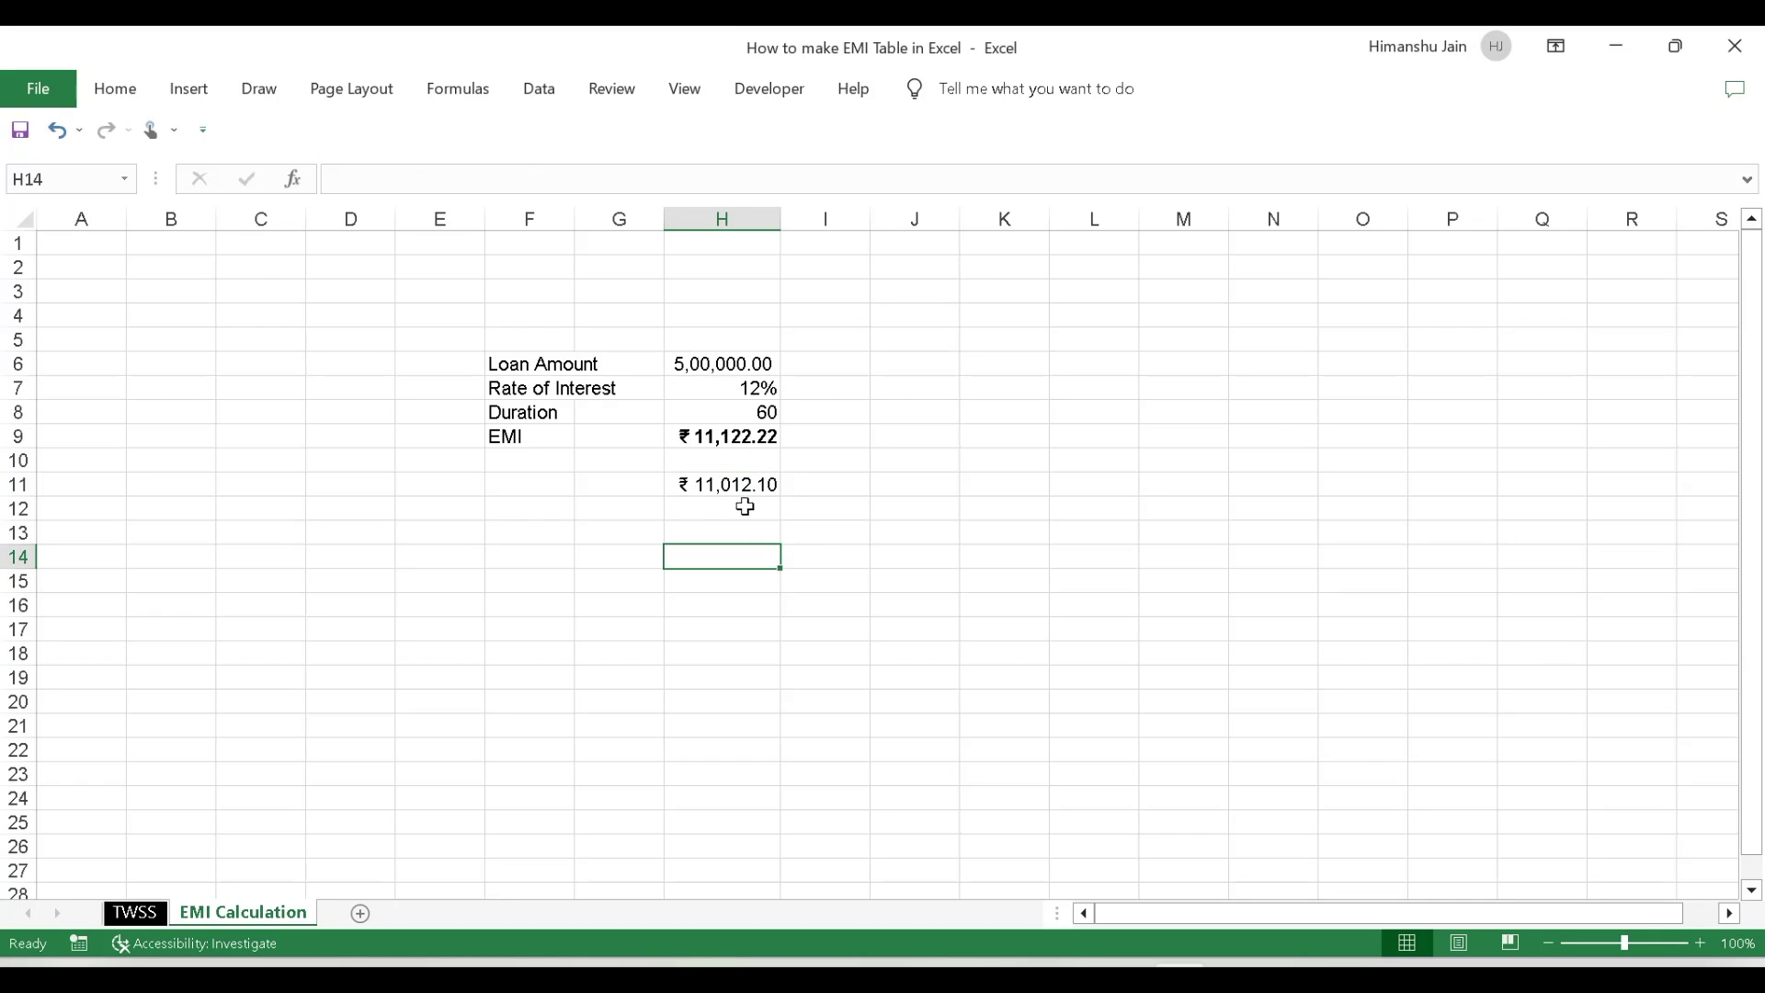
left_click(756, 482)
left_click(725, 575)
left_click(741, 471)
left_click(770, 432)
left_click(648, 476)
left_click_drag(505, 438, 752, 441)
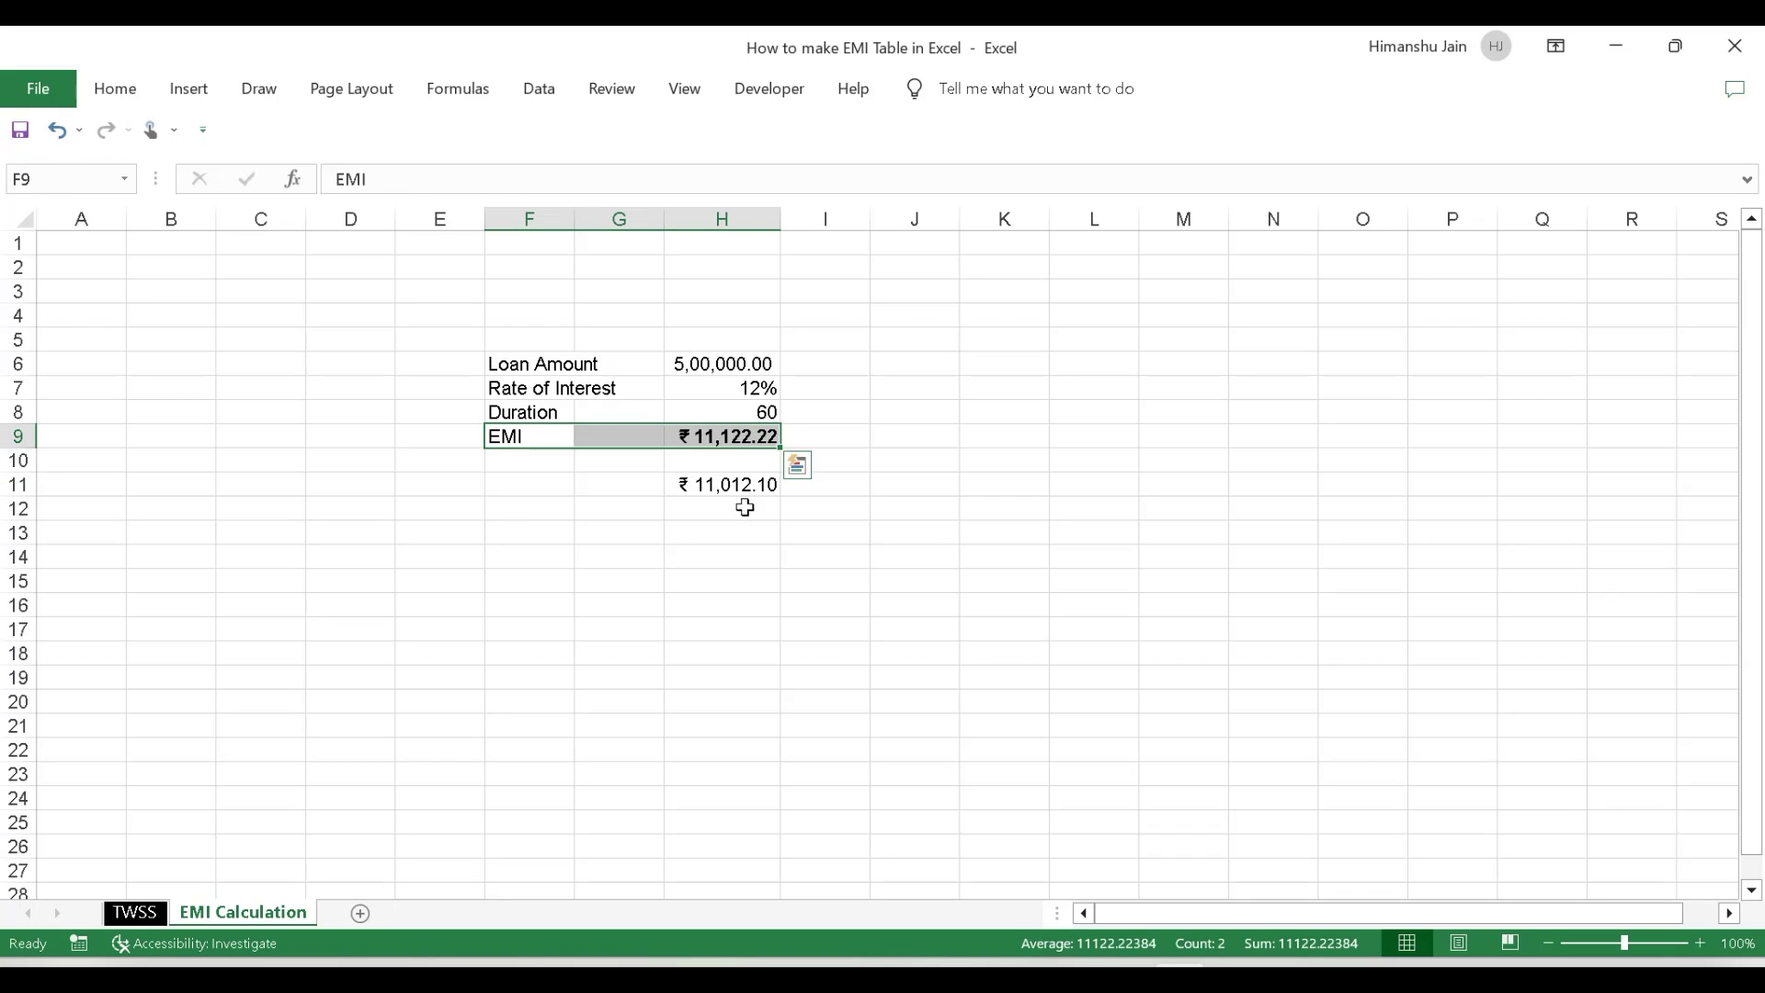
left_click(748, 484)
left_click(733, 438)
Apply a border above and below the EMI row, cells F9:H9
left_click_drag(495, 442, 751, 441)
key("alt+h")
key("b")
key("a")
left_click(715, 598)
Delete the second PMT formula from cell H11
left_click(738, 487)
key("Delete")
key("Left")
key("Left")
key("Up")
key("Up")
key("Up")
key("Up")
key("Up")
key("Right")
key("Right")
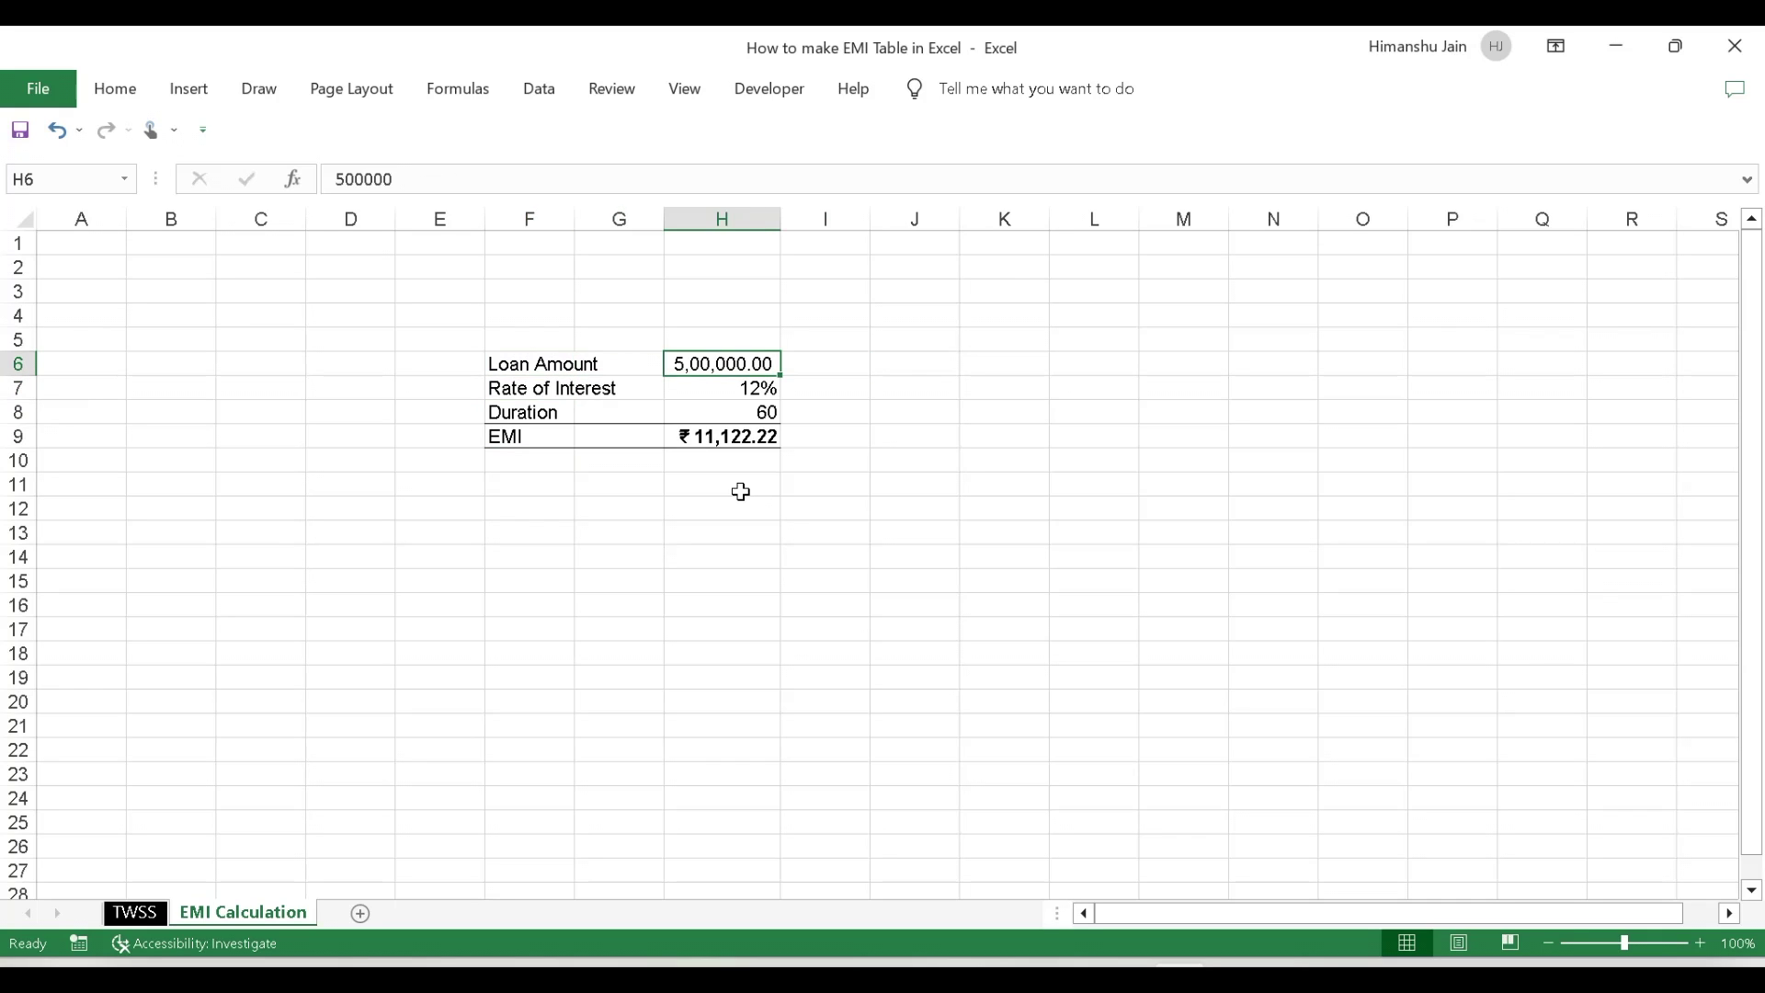
key("Left")
key("Left")
key("shift+Right")
key("shift+Right")
key("shift+Down")
key("shift+Down")
key("shift+Down")
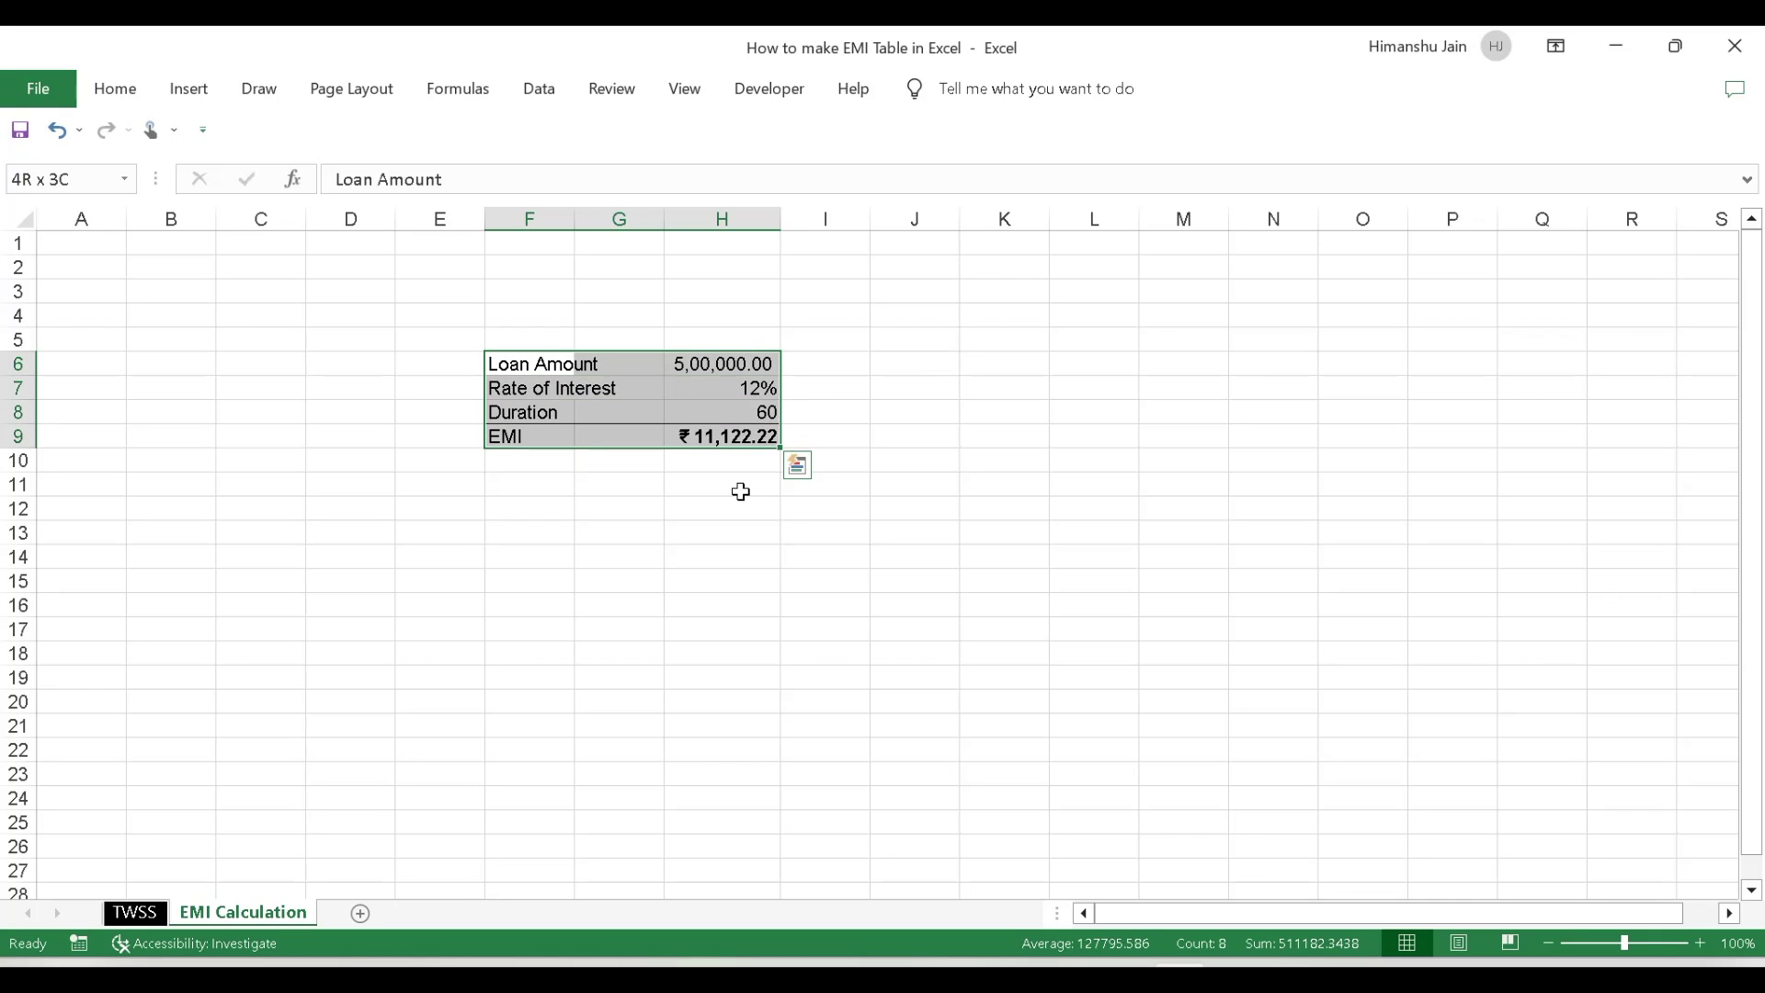
left_click(686, 535)
left_click(556, 535)
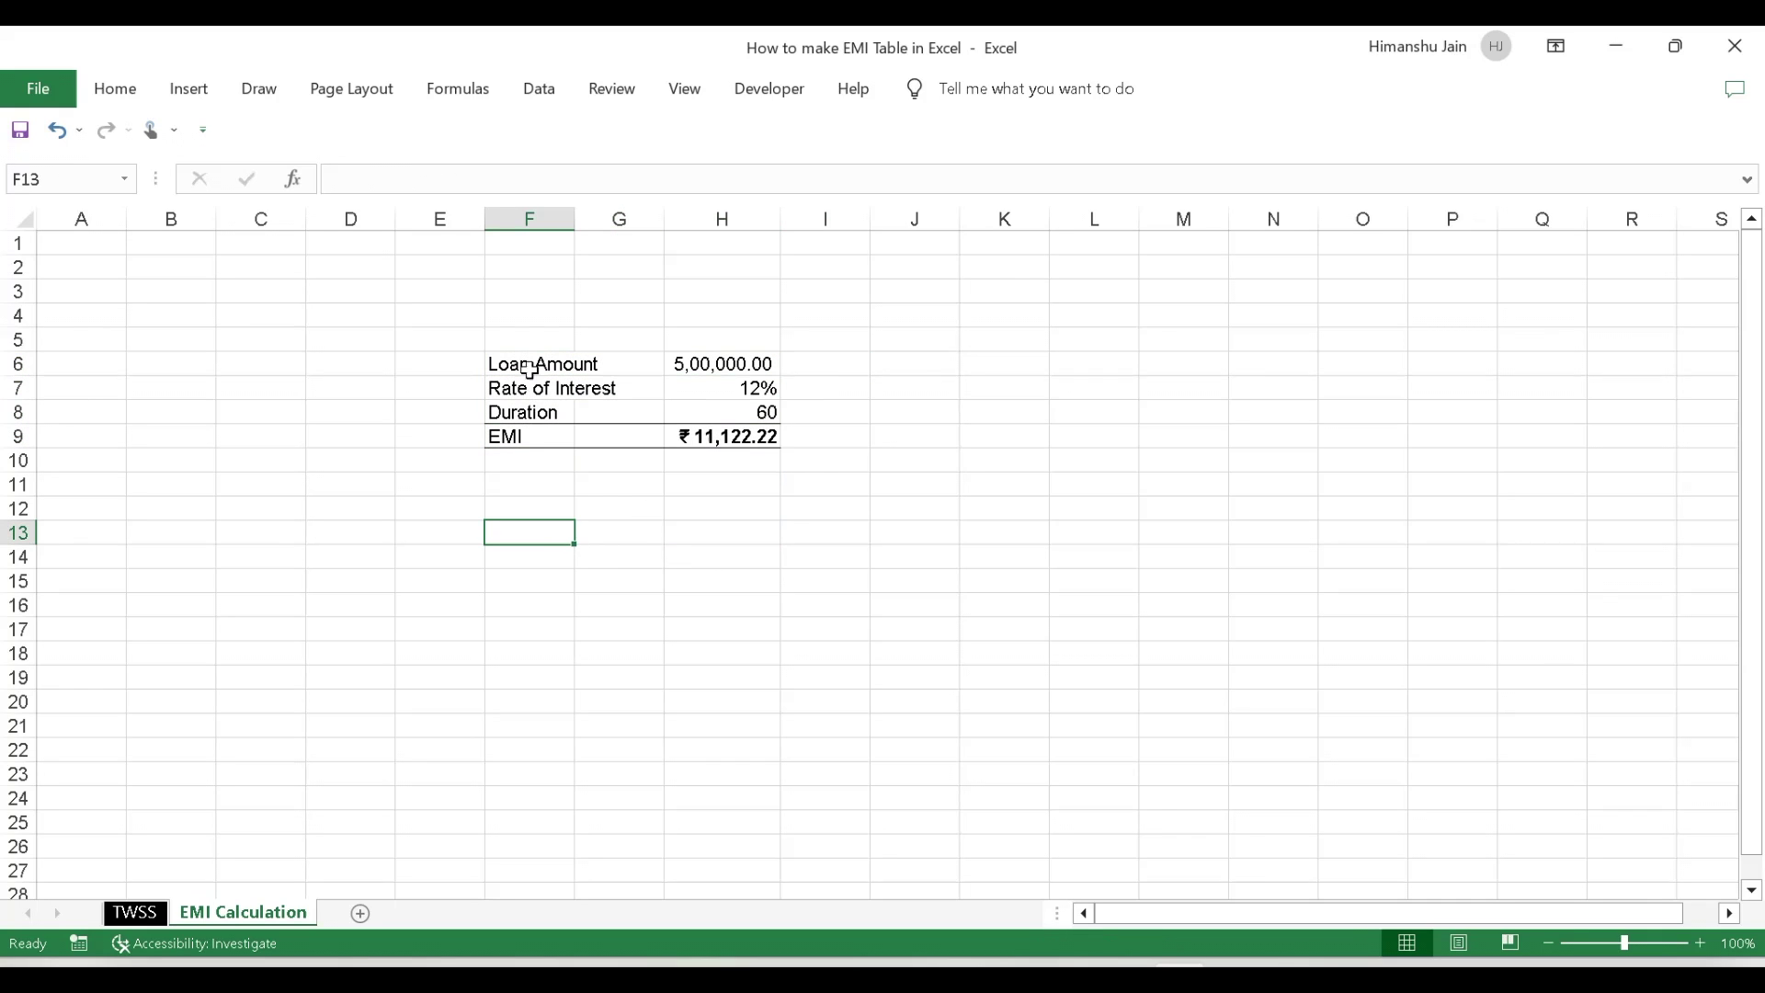
left_click(734, 514)
left_click(712, 438)
left_click(498, 529)
left_click_drag(362, 516, 957, 512)
left_click_drag(722, 678, 723, 653)
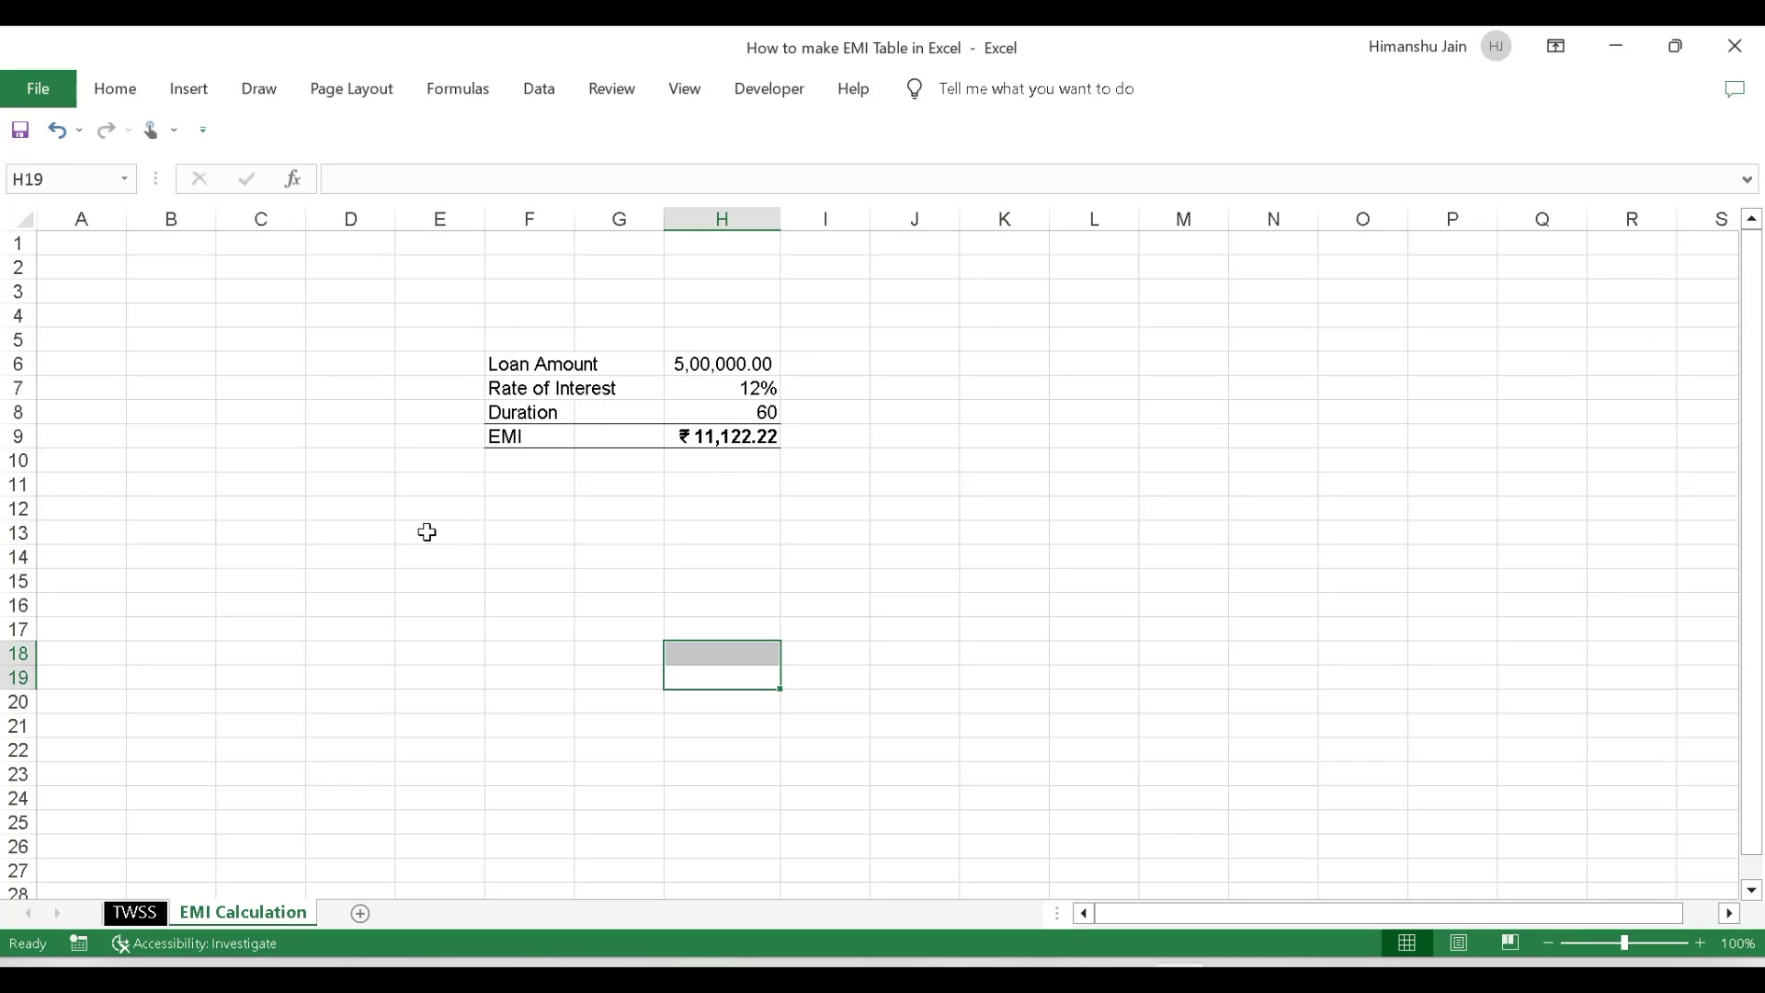
Enter the table headers Duration in cell E12 and EMI in cell F12
left_click(434, 502)
type("Duration")
key("Return")
key("Up")
key("Right")
type("EMI")
key("Return")
key("Up")
key("Right")
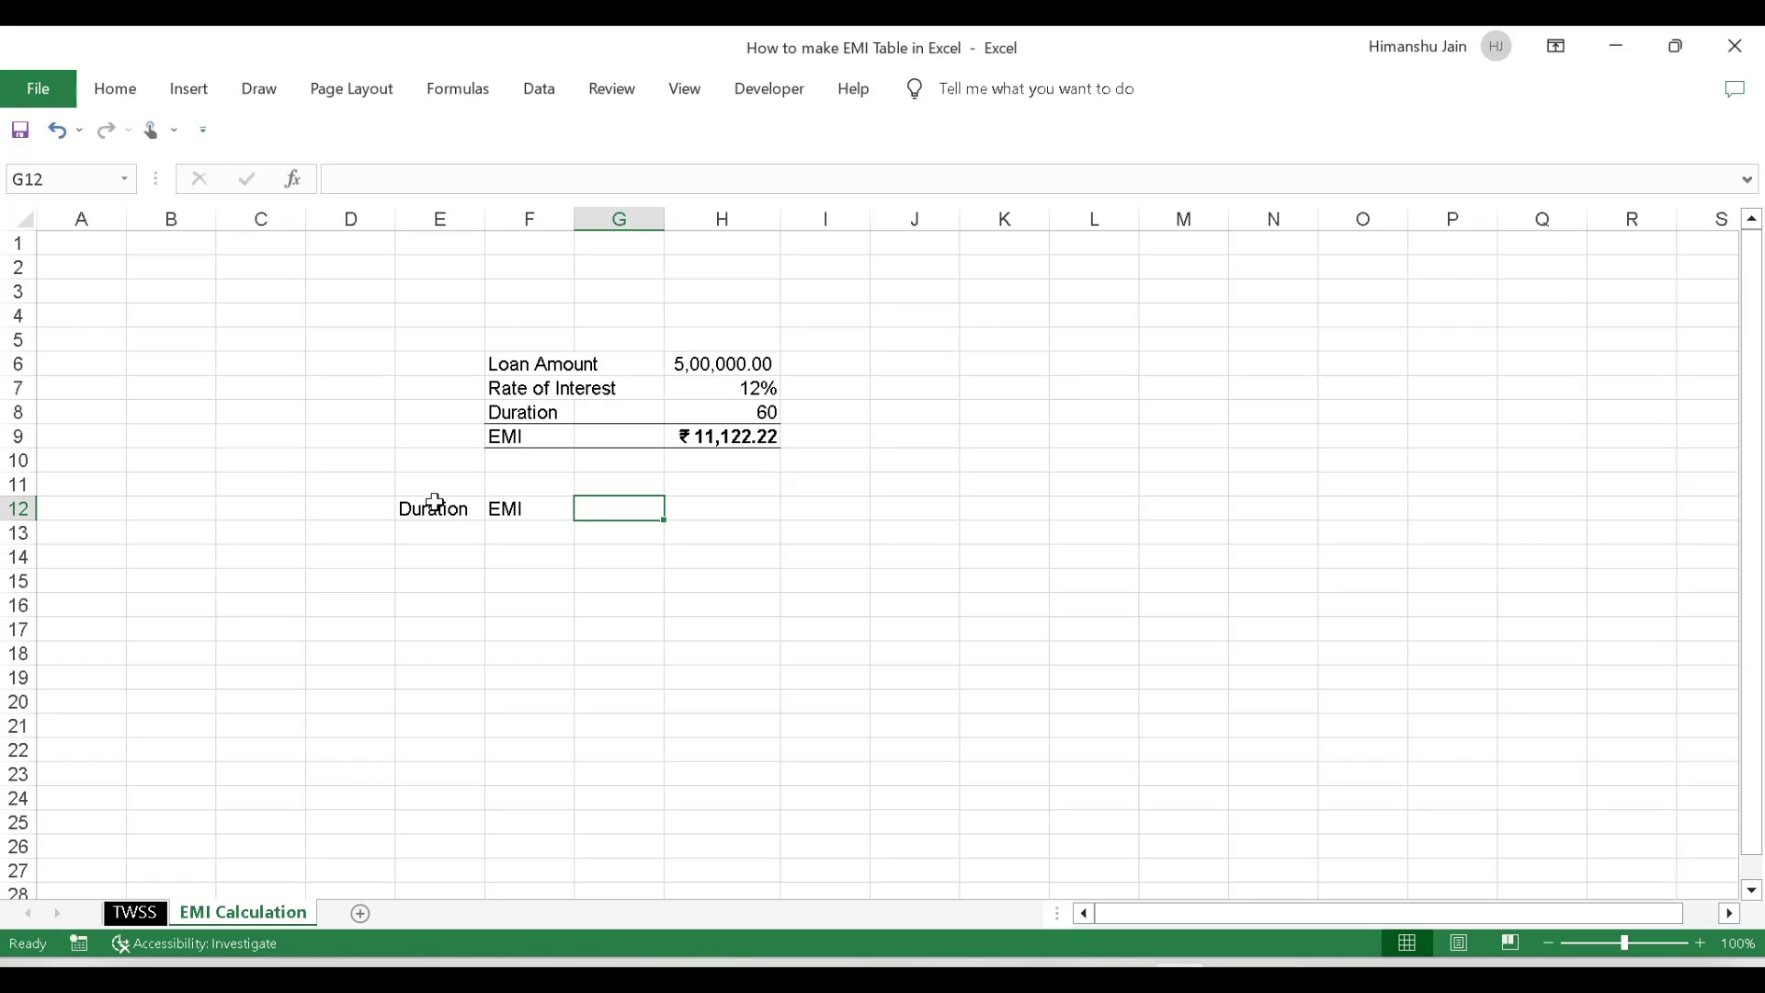
Enter the headers Interest Component in cell G12 and Principal Component in cell H12
left_click(742, 515)
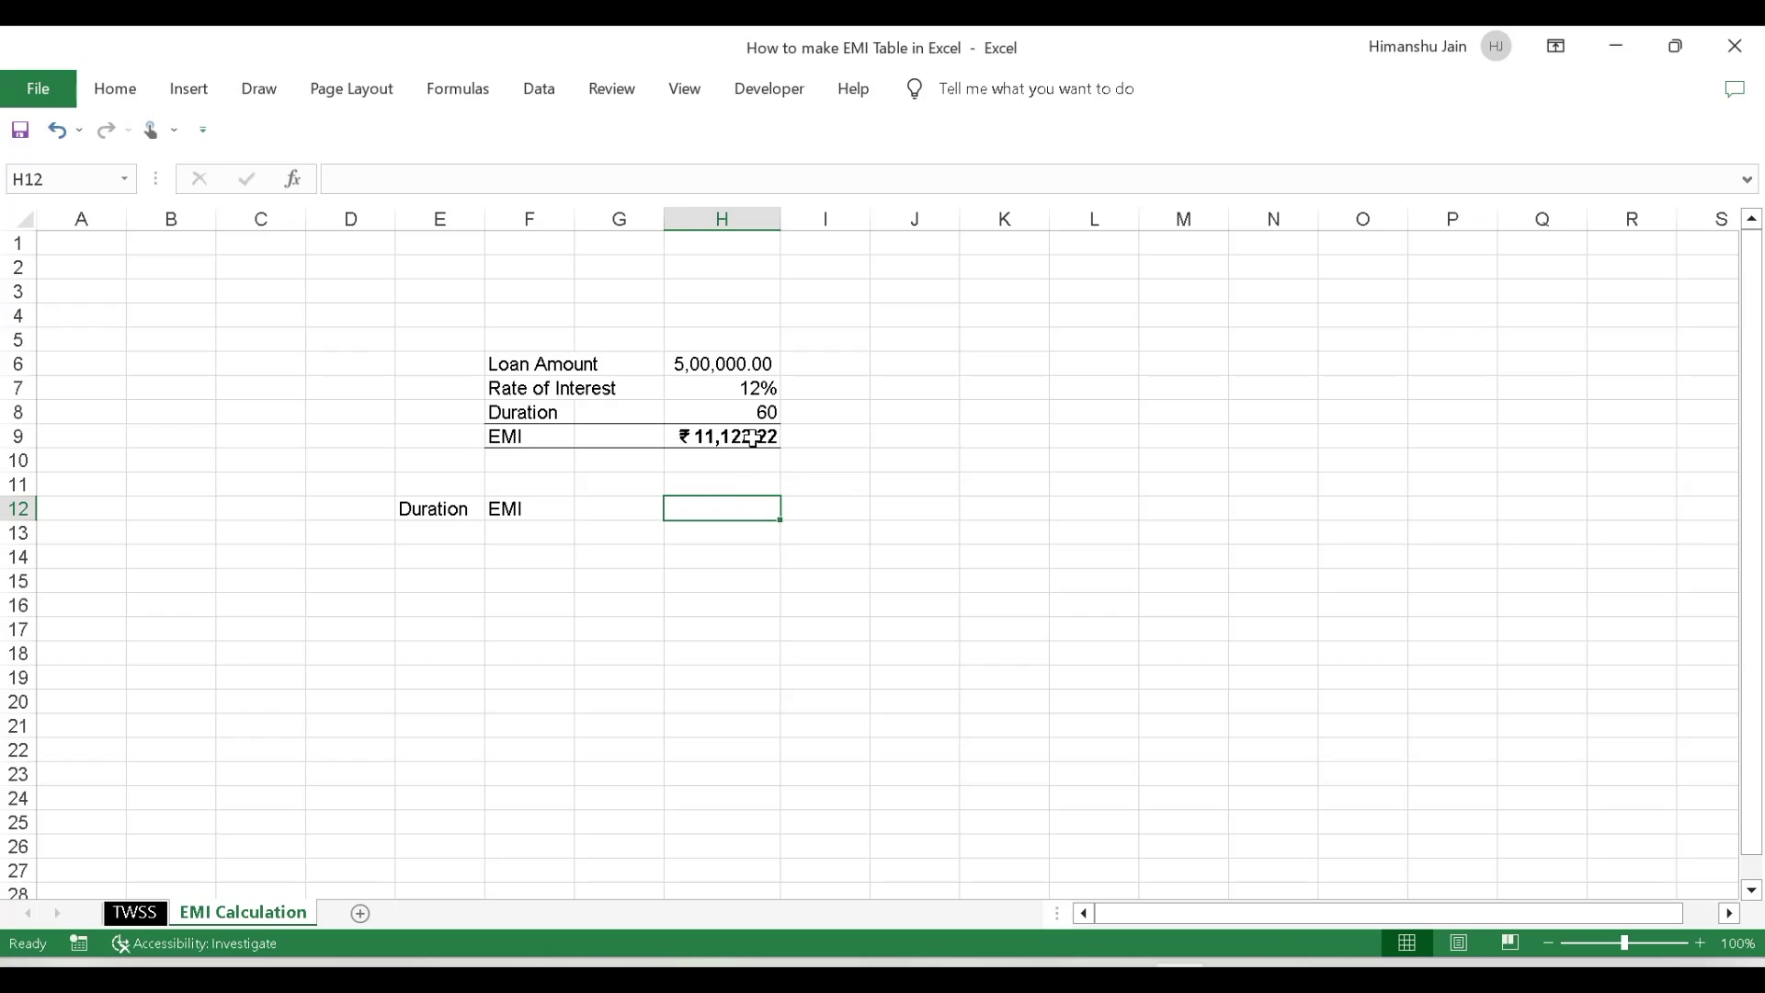
left_click(752, 438)
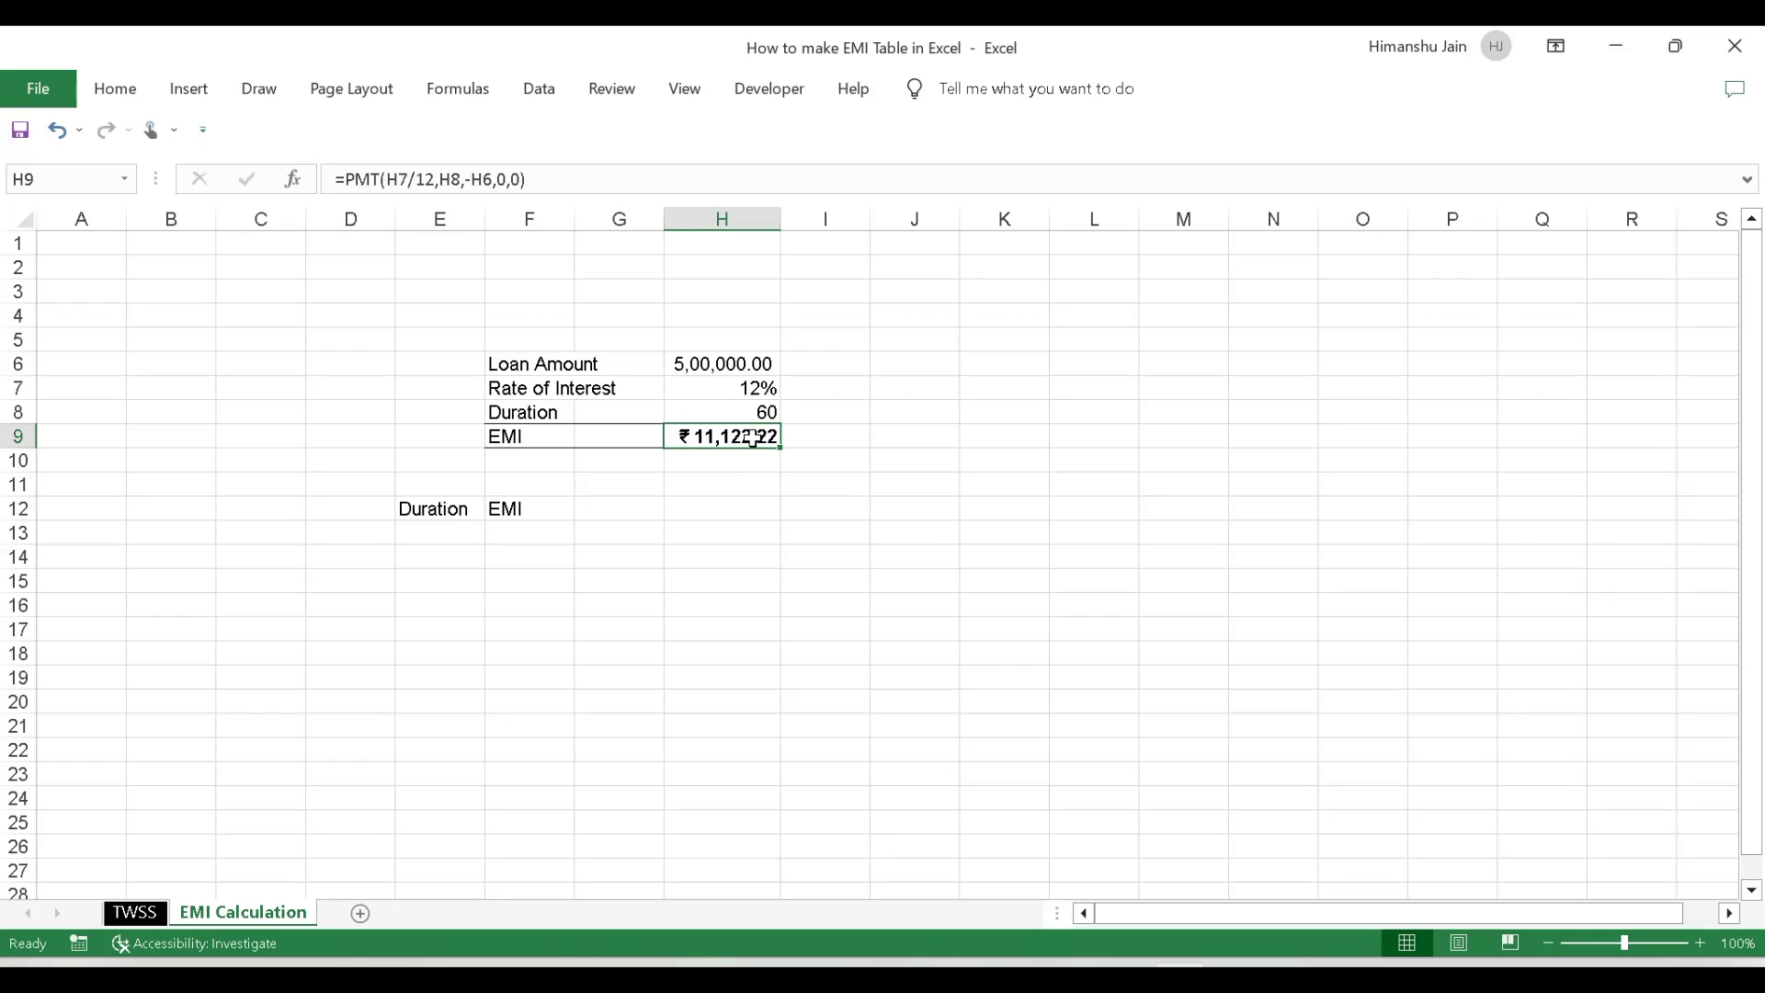
left_click(623, 503)
type("Interest C")
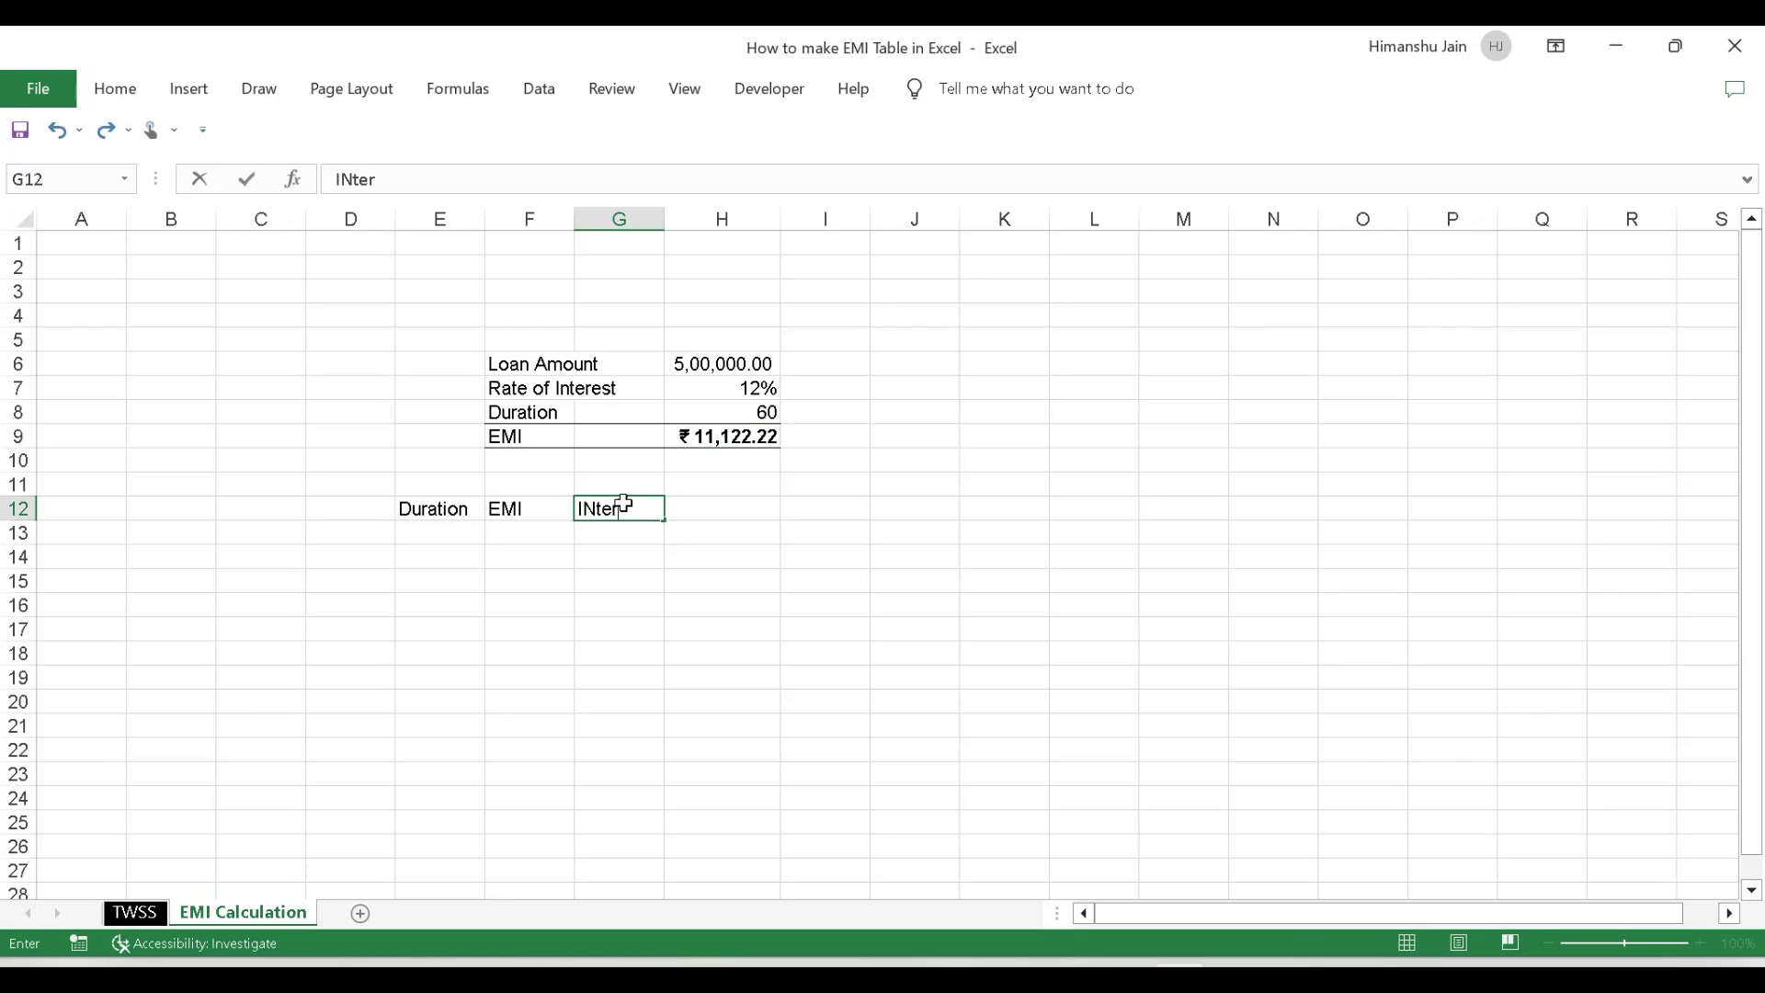
type("omponent")
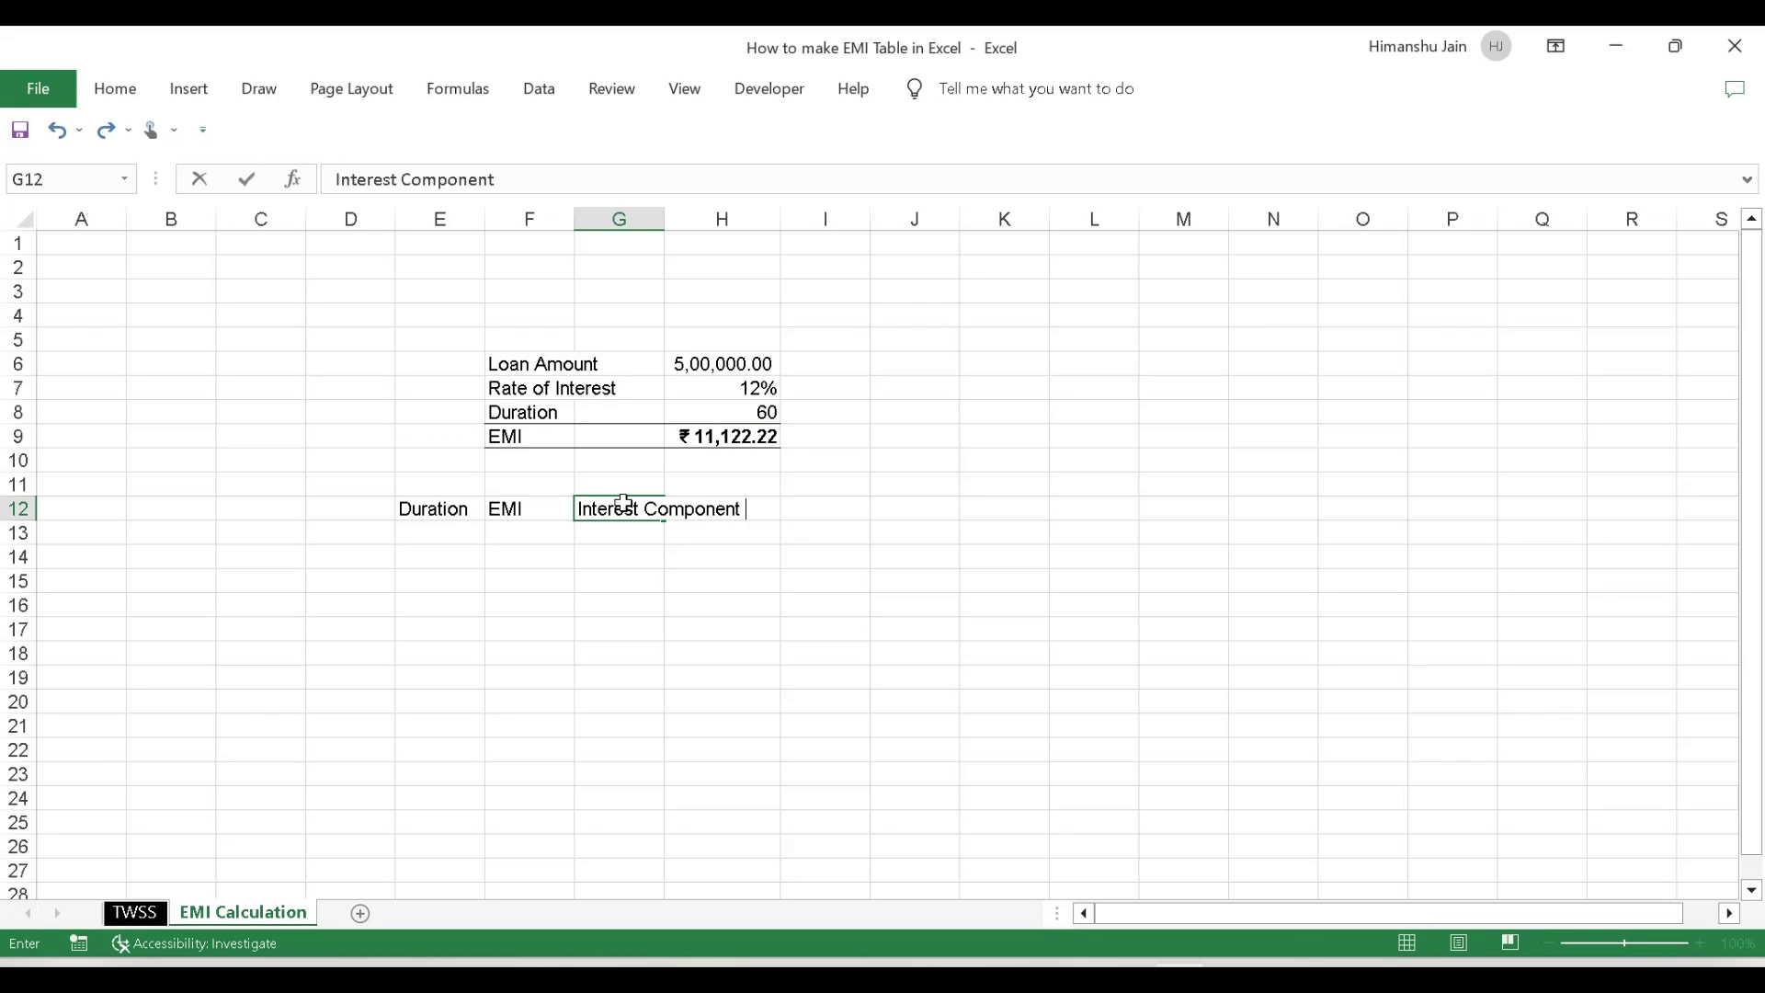
key("Tab")
type("Prin")
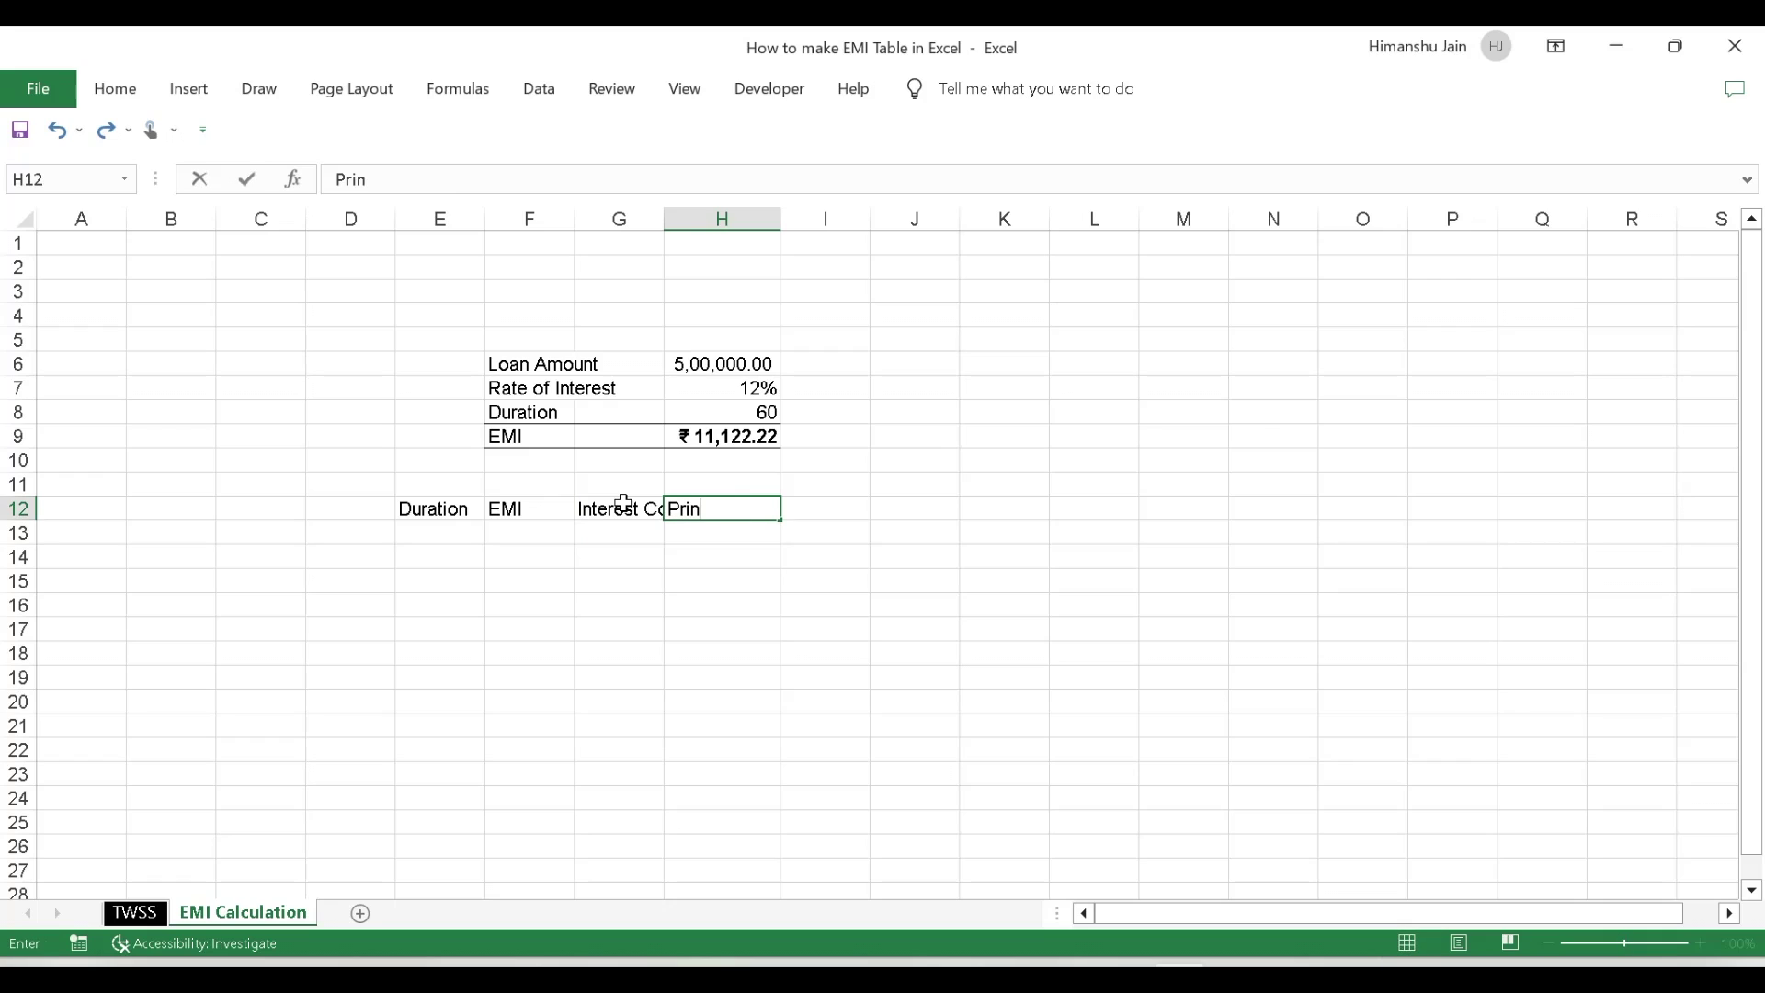
type("cipal Component")
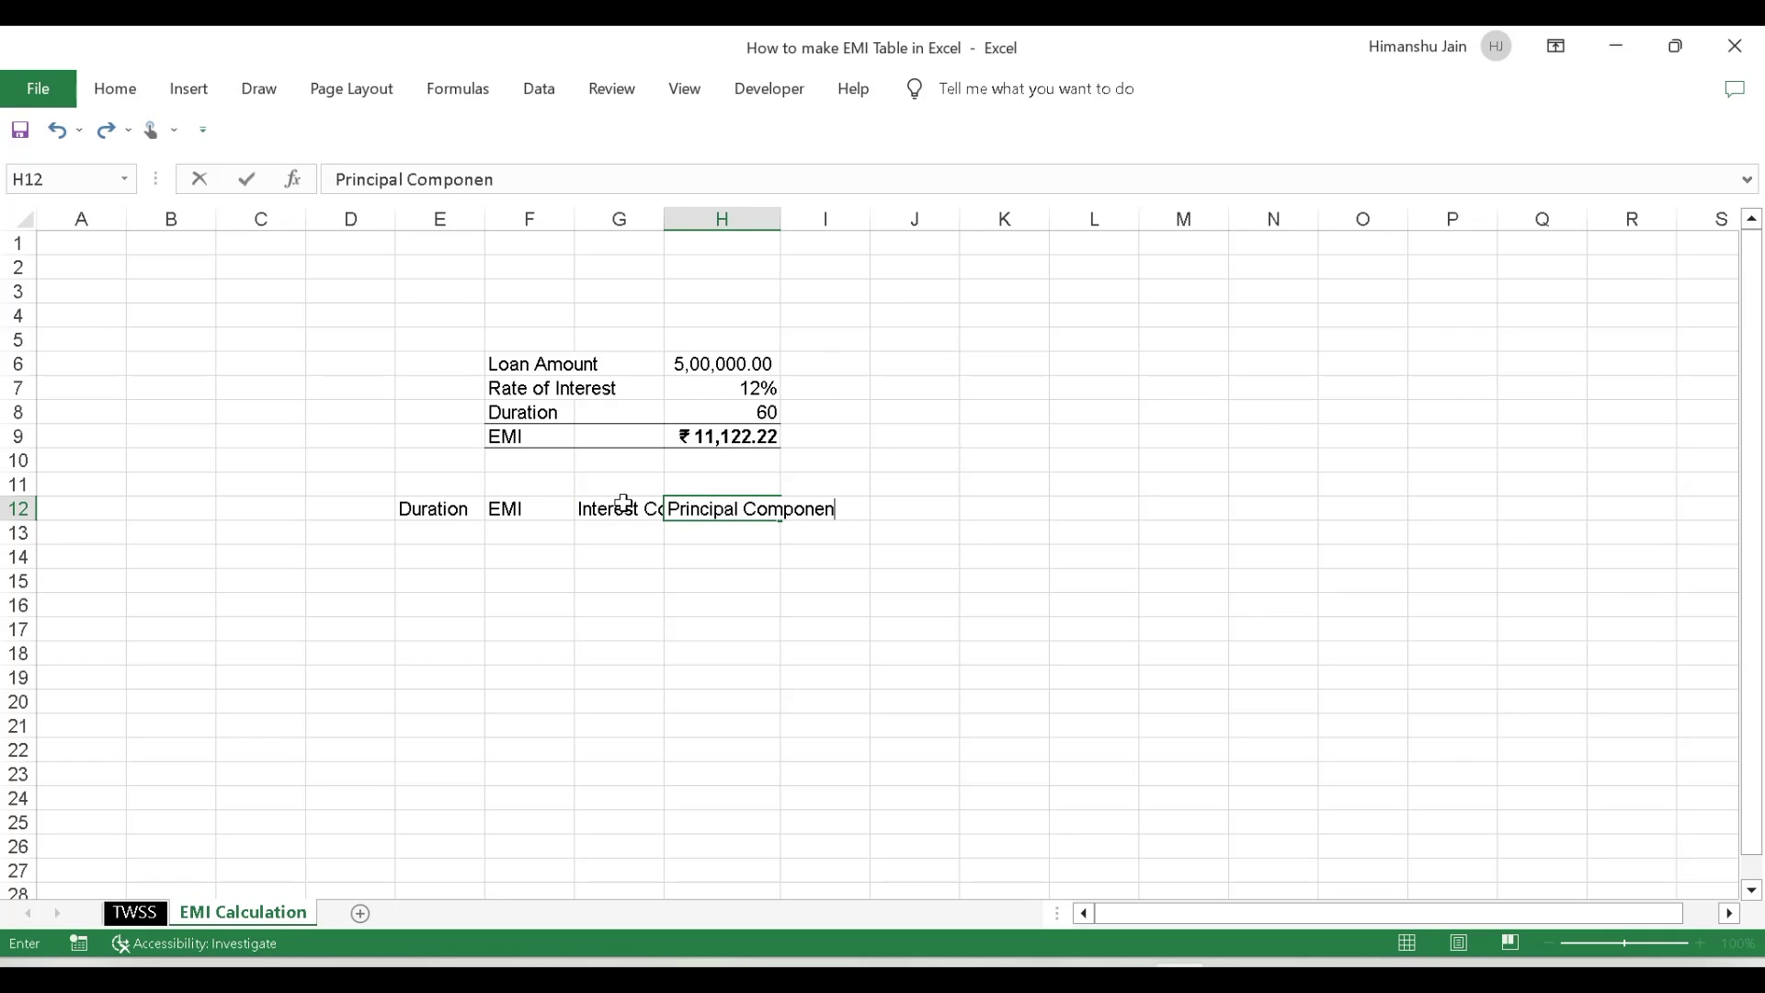
key("Return")
Enter the header Principal Outstanding in cell I12
key("Up")
key("Right")
type("PR")
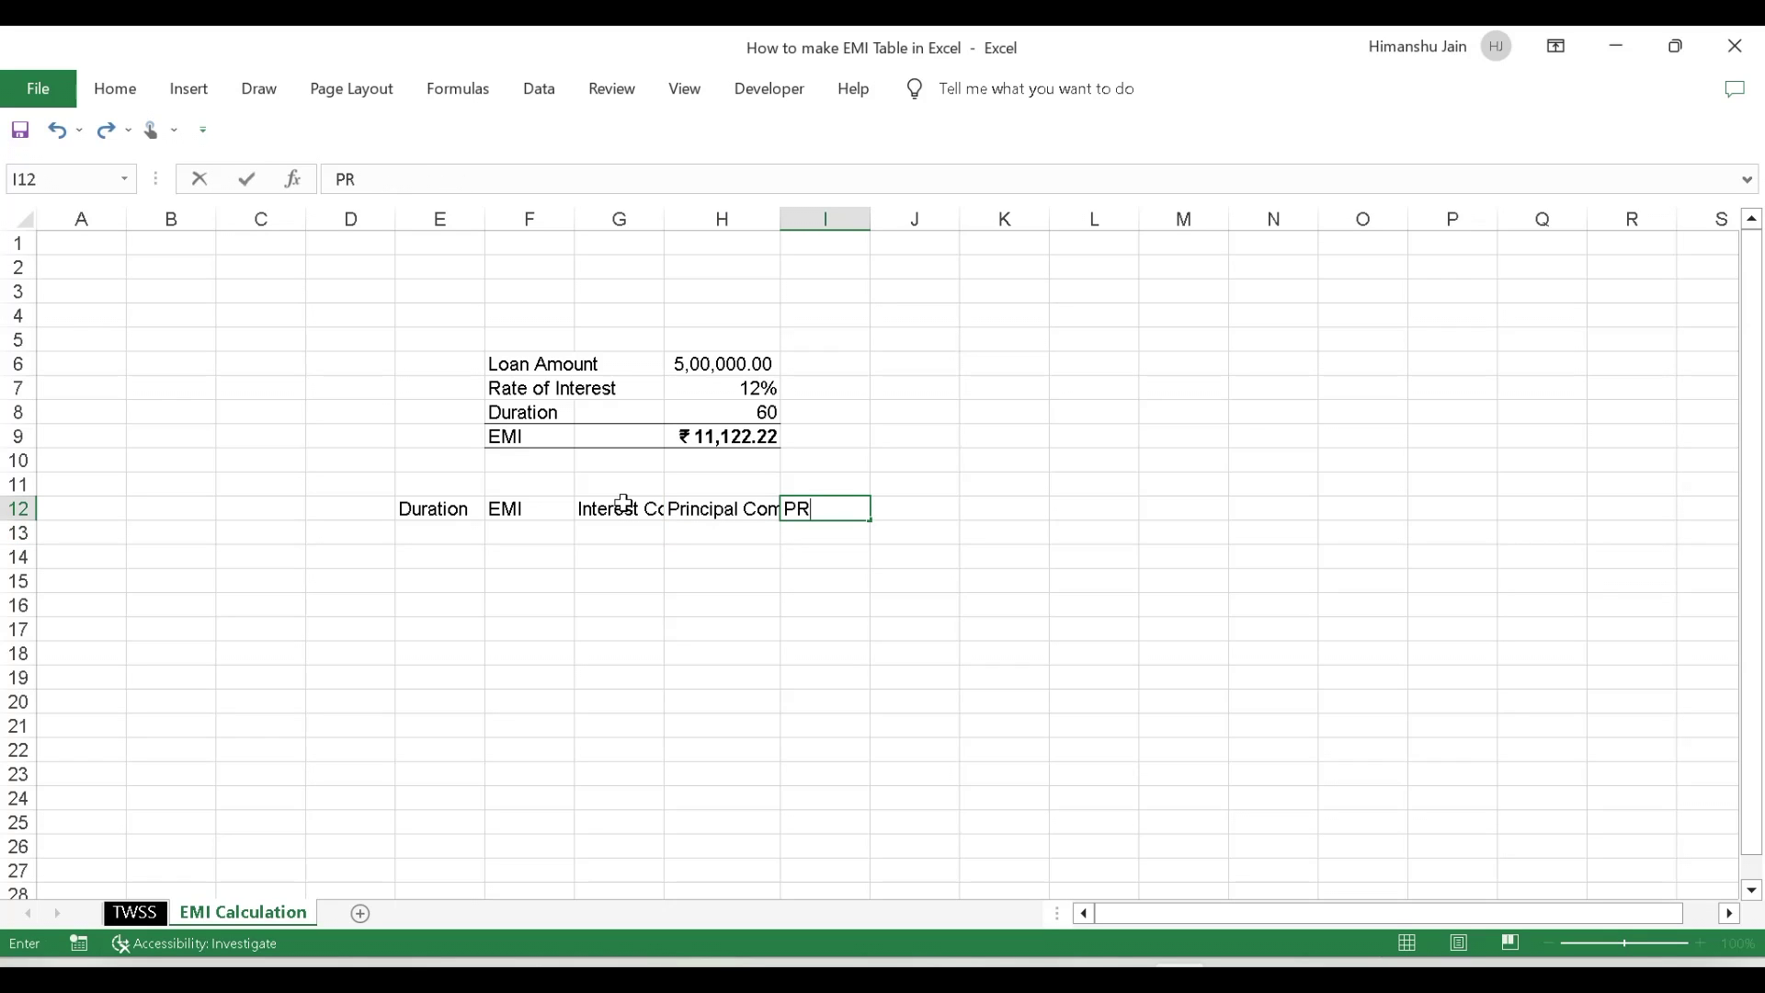
type("incipal Outsn")
key("BackSpace")
type("tanding")
key("Return")
left_click(624, 502)
key("Left")
key("Left")
key("Right")
key("Right")
key("Right")
key("Right")
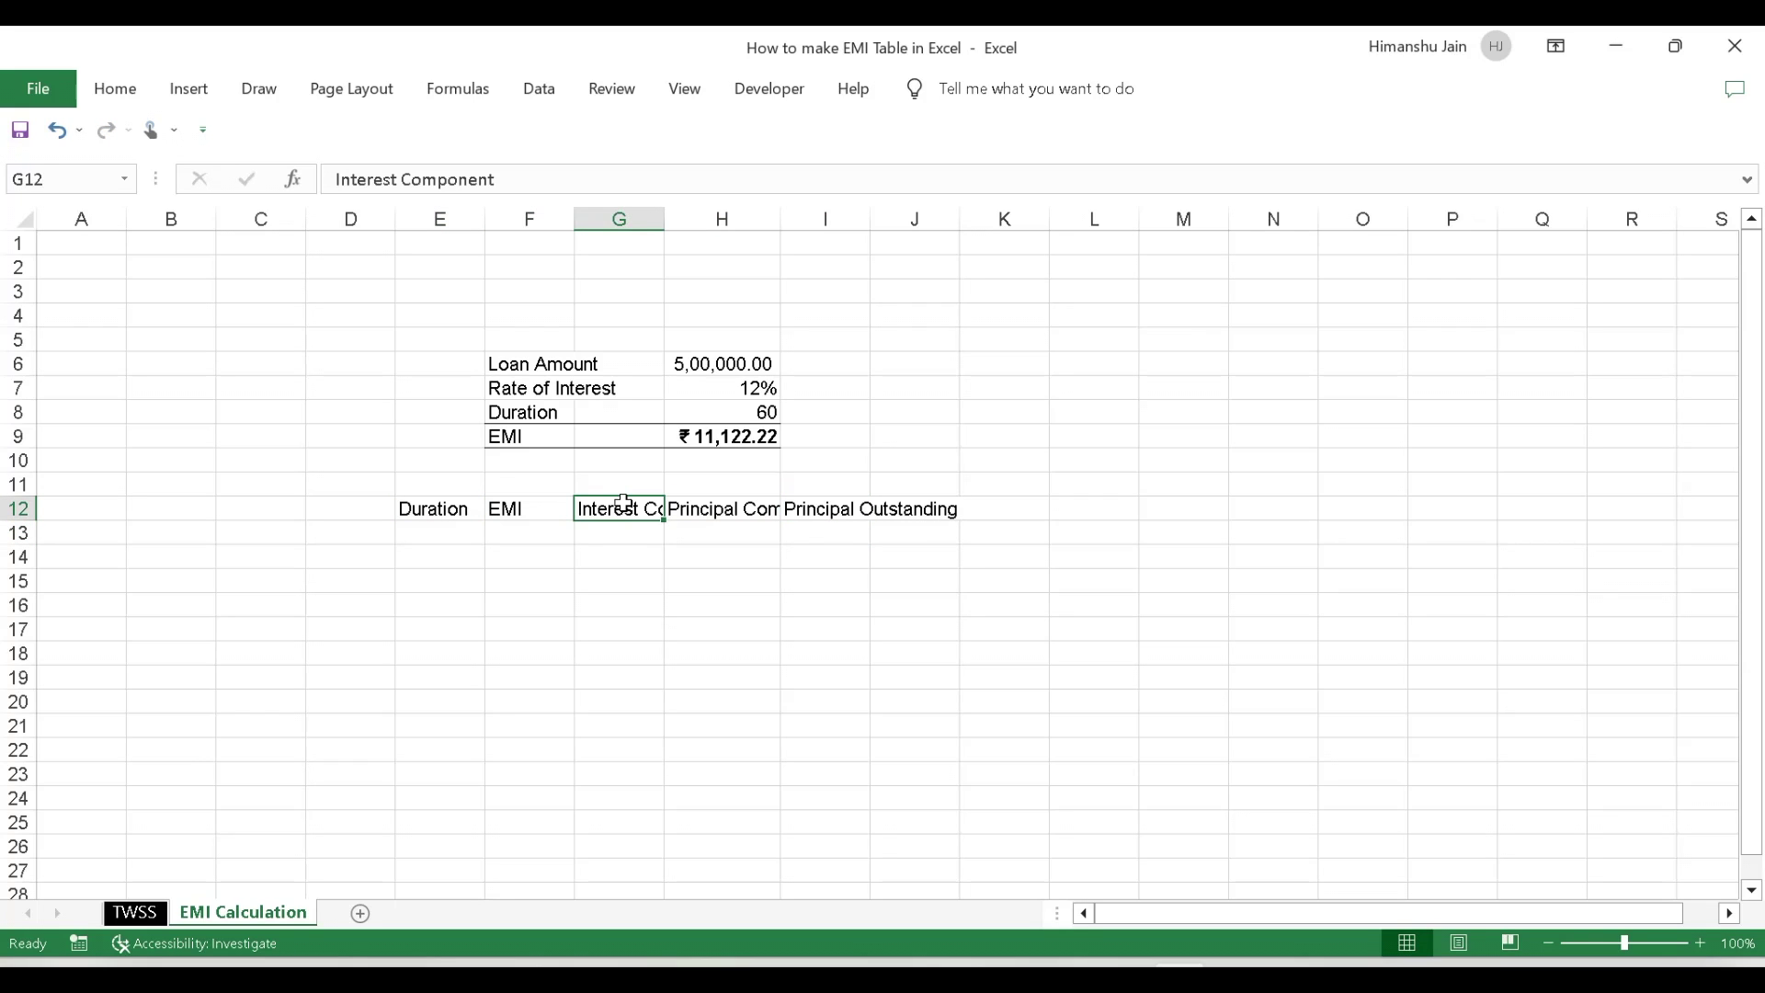
Select the header cells E12:I12 and hide the worksheet gridlines
key("Left")
key("Left")
key("Left")
key("Left")
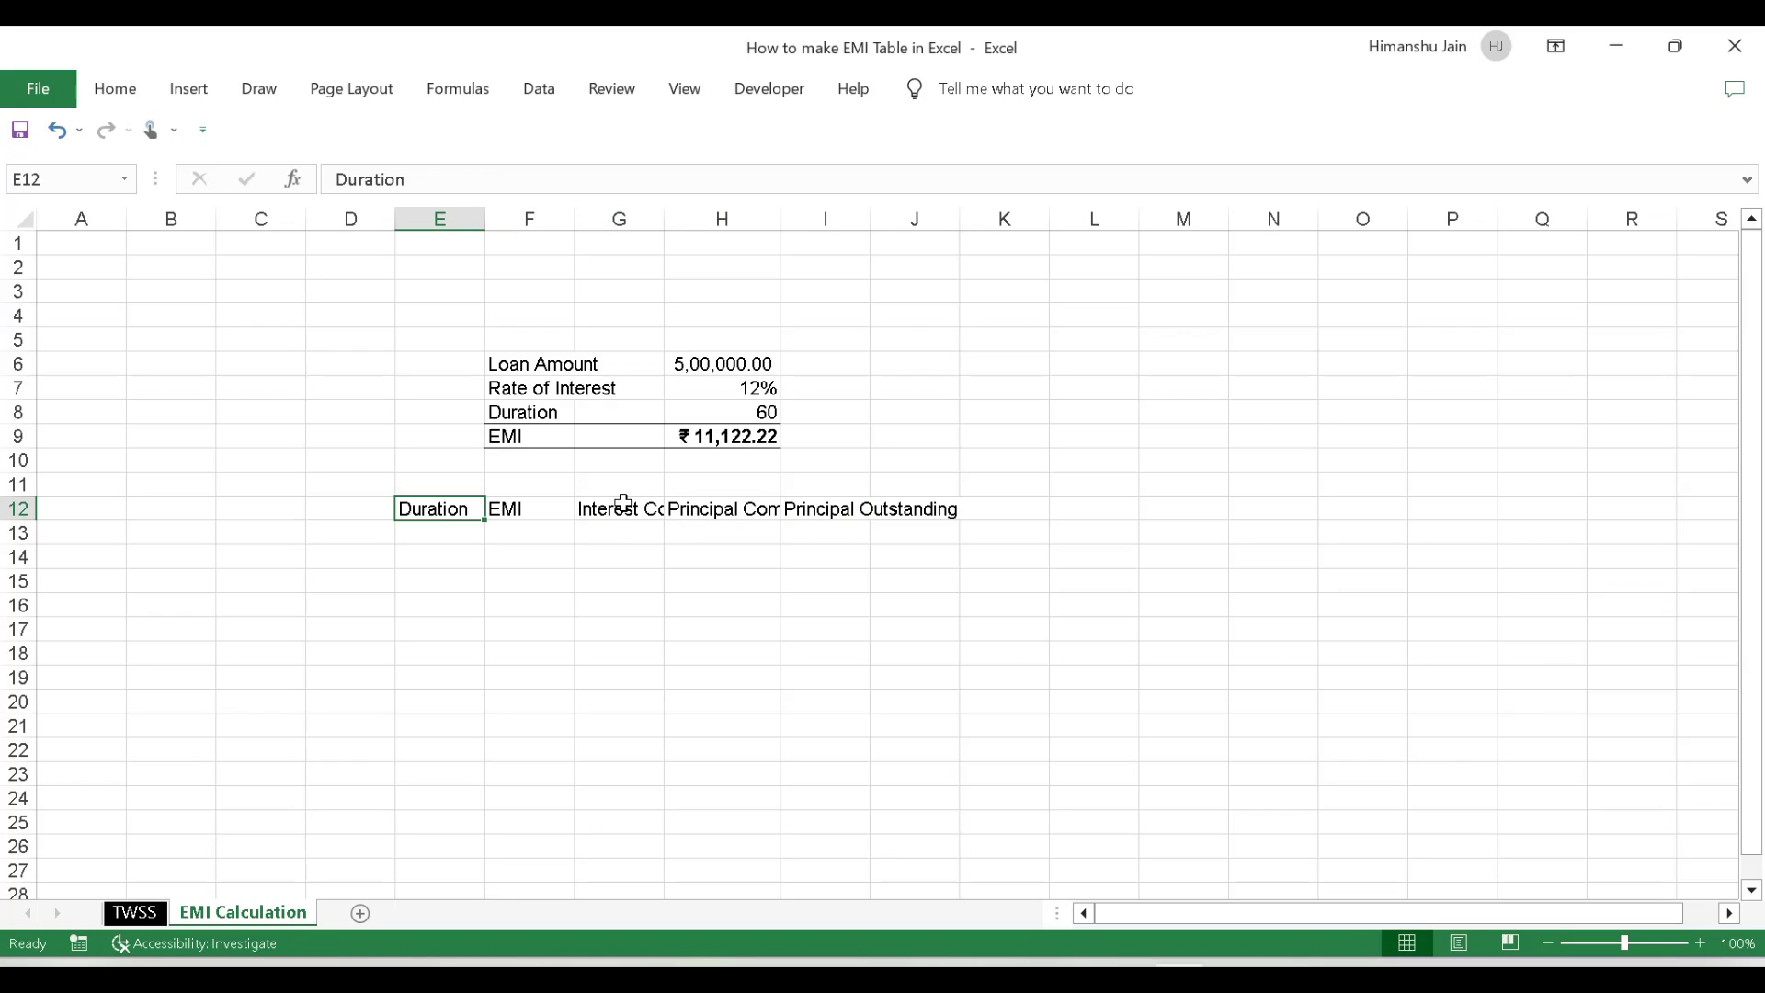
key("shift+Right")
key("shift+Right")
key("shift+Right")
key("shift+Right")
key("shift+Right")
key("shift+Left")
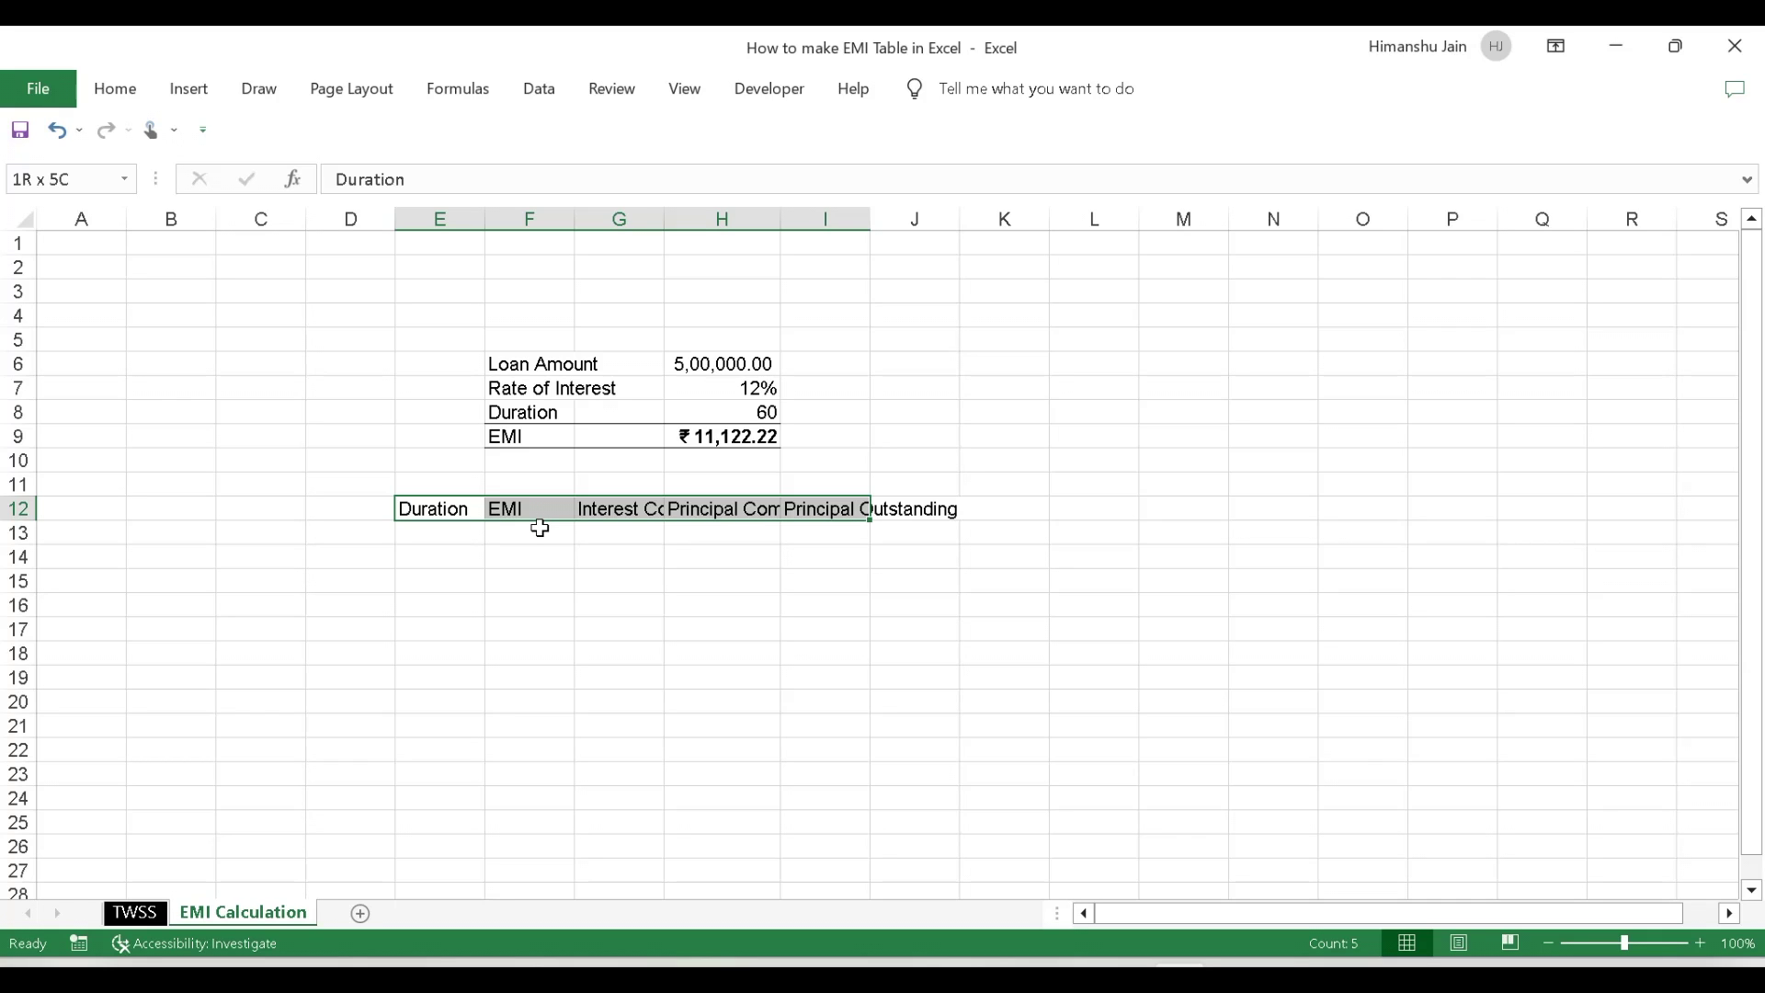
key("alt")
key("w")
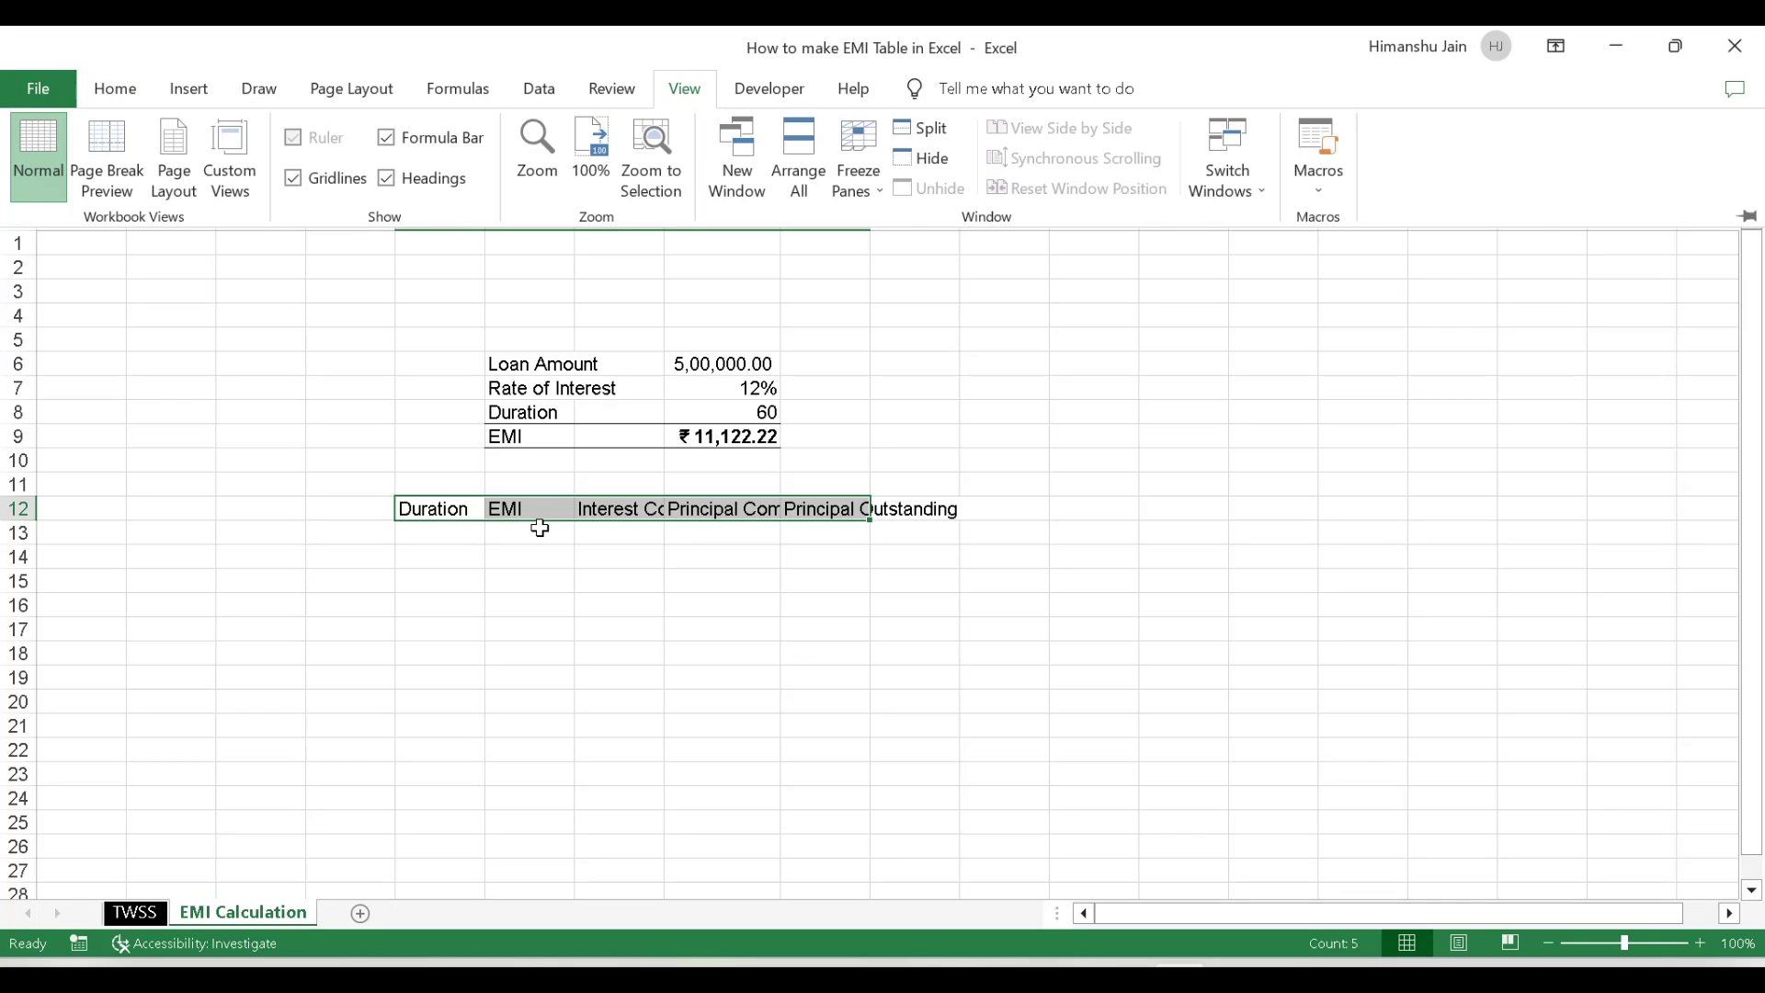
key("v")
key("g")
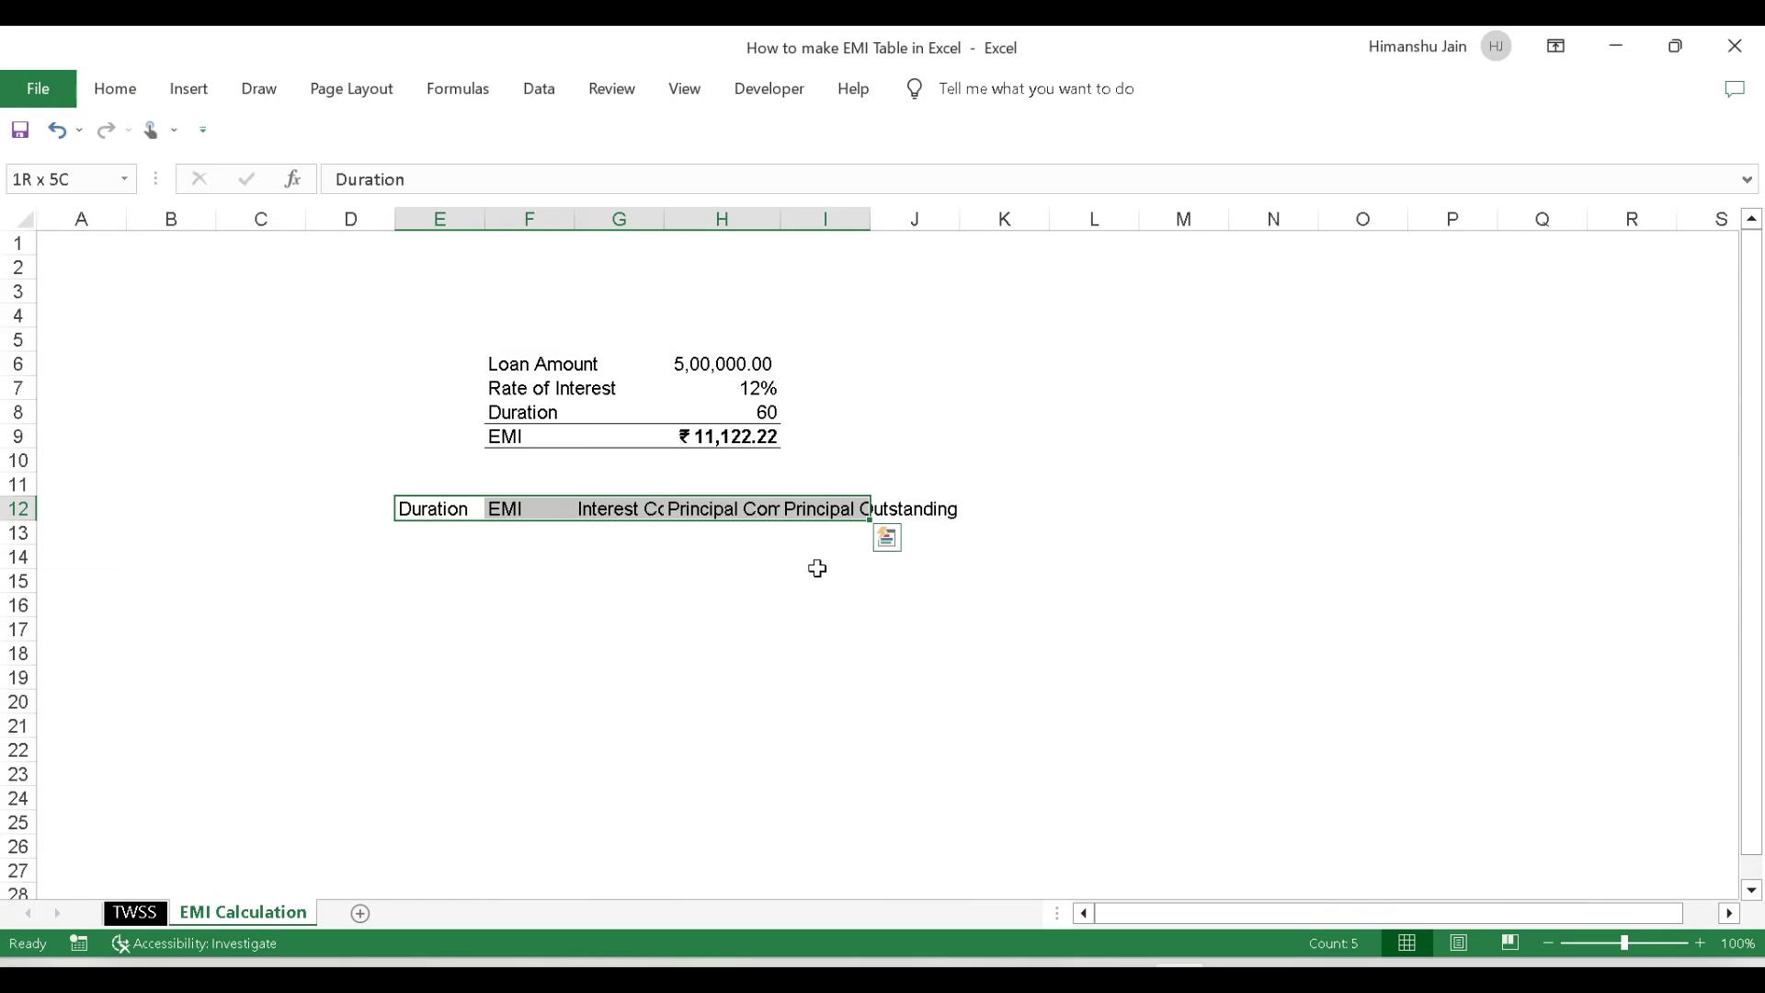
Wrap the text in the selected header cells E12:I12
key("alt")
key("h")
key("w")
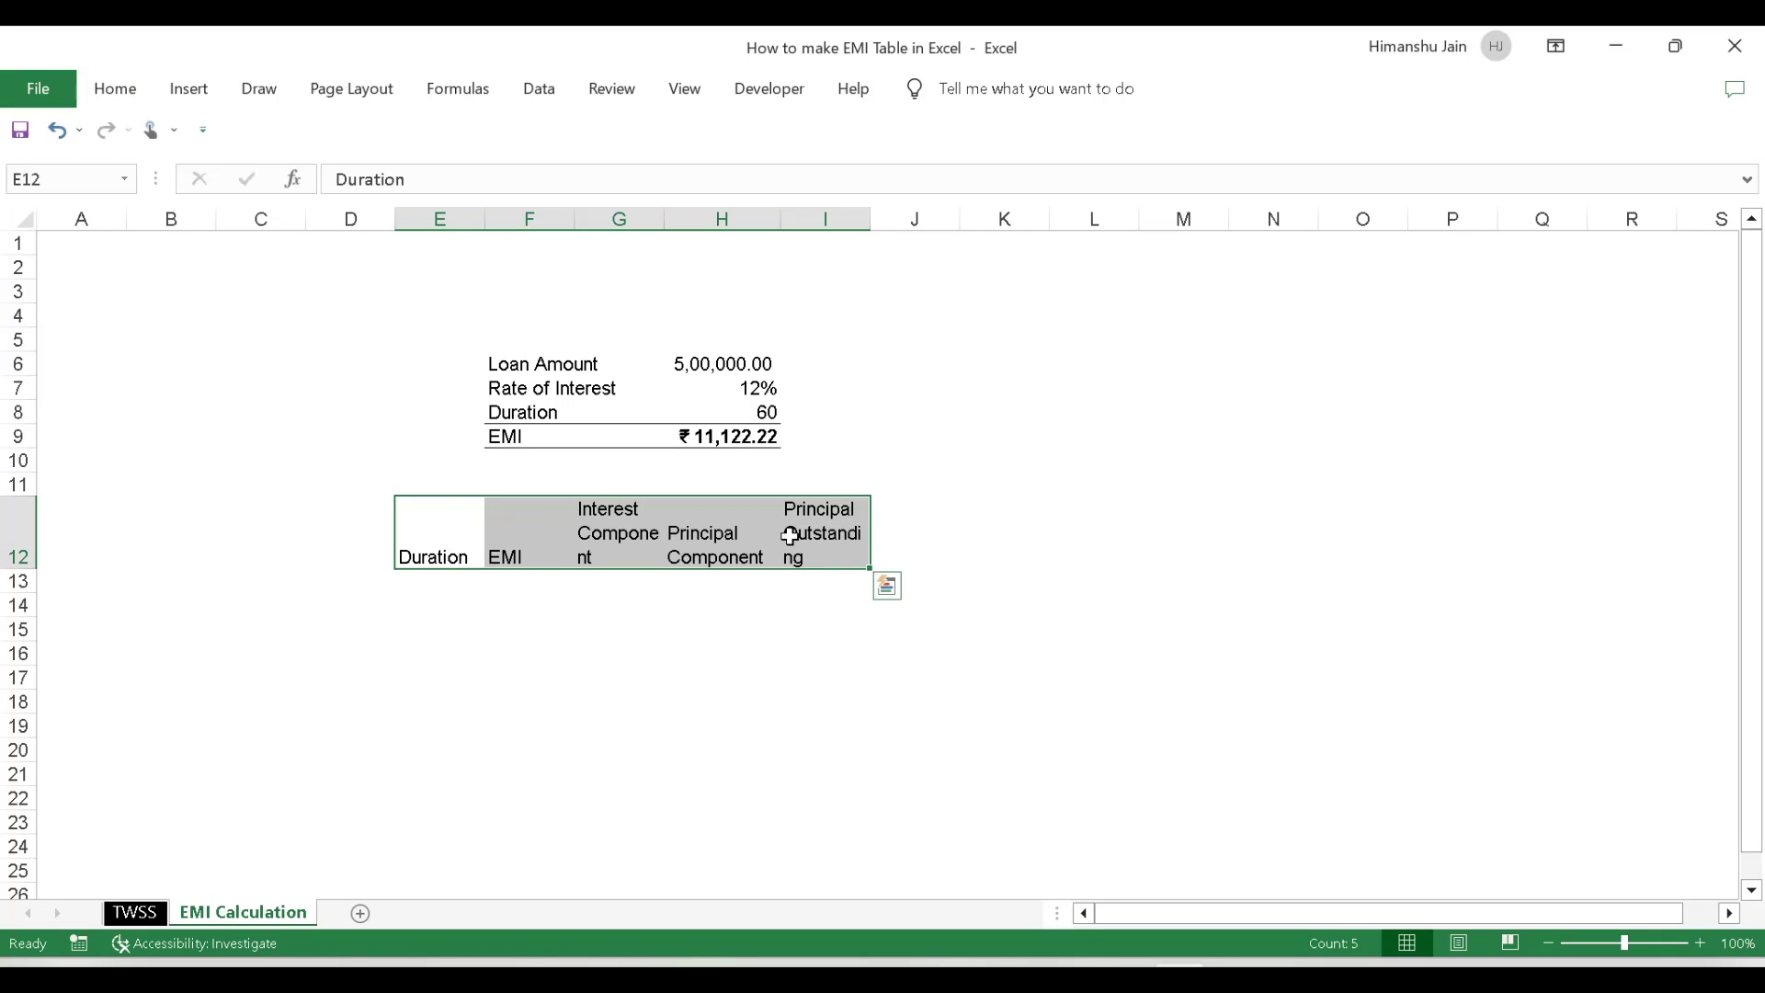
Center the header text in E12:I12 horizontally and align it to the middle vertically
key("alt")
key("h")
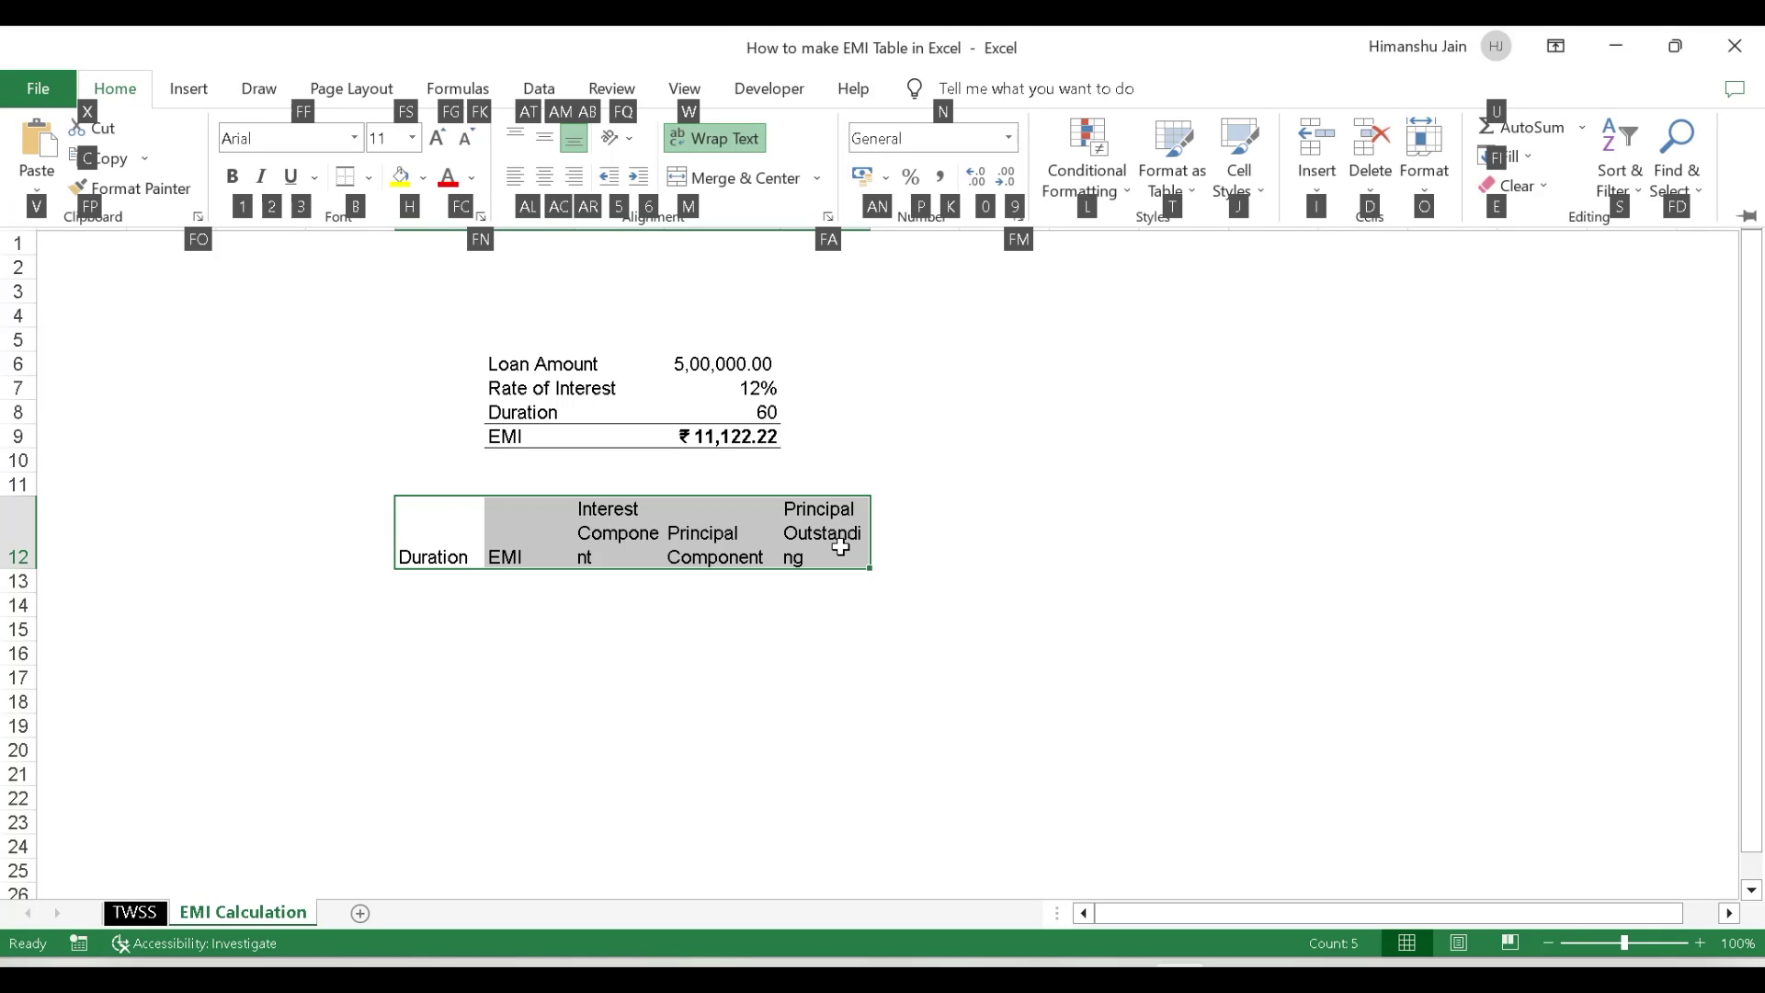
key("a")
key("c")
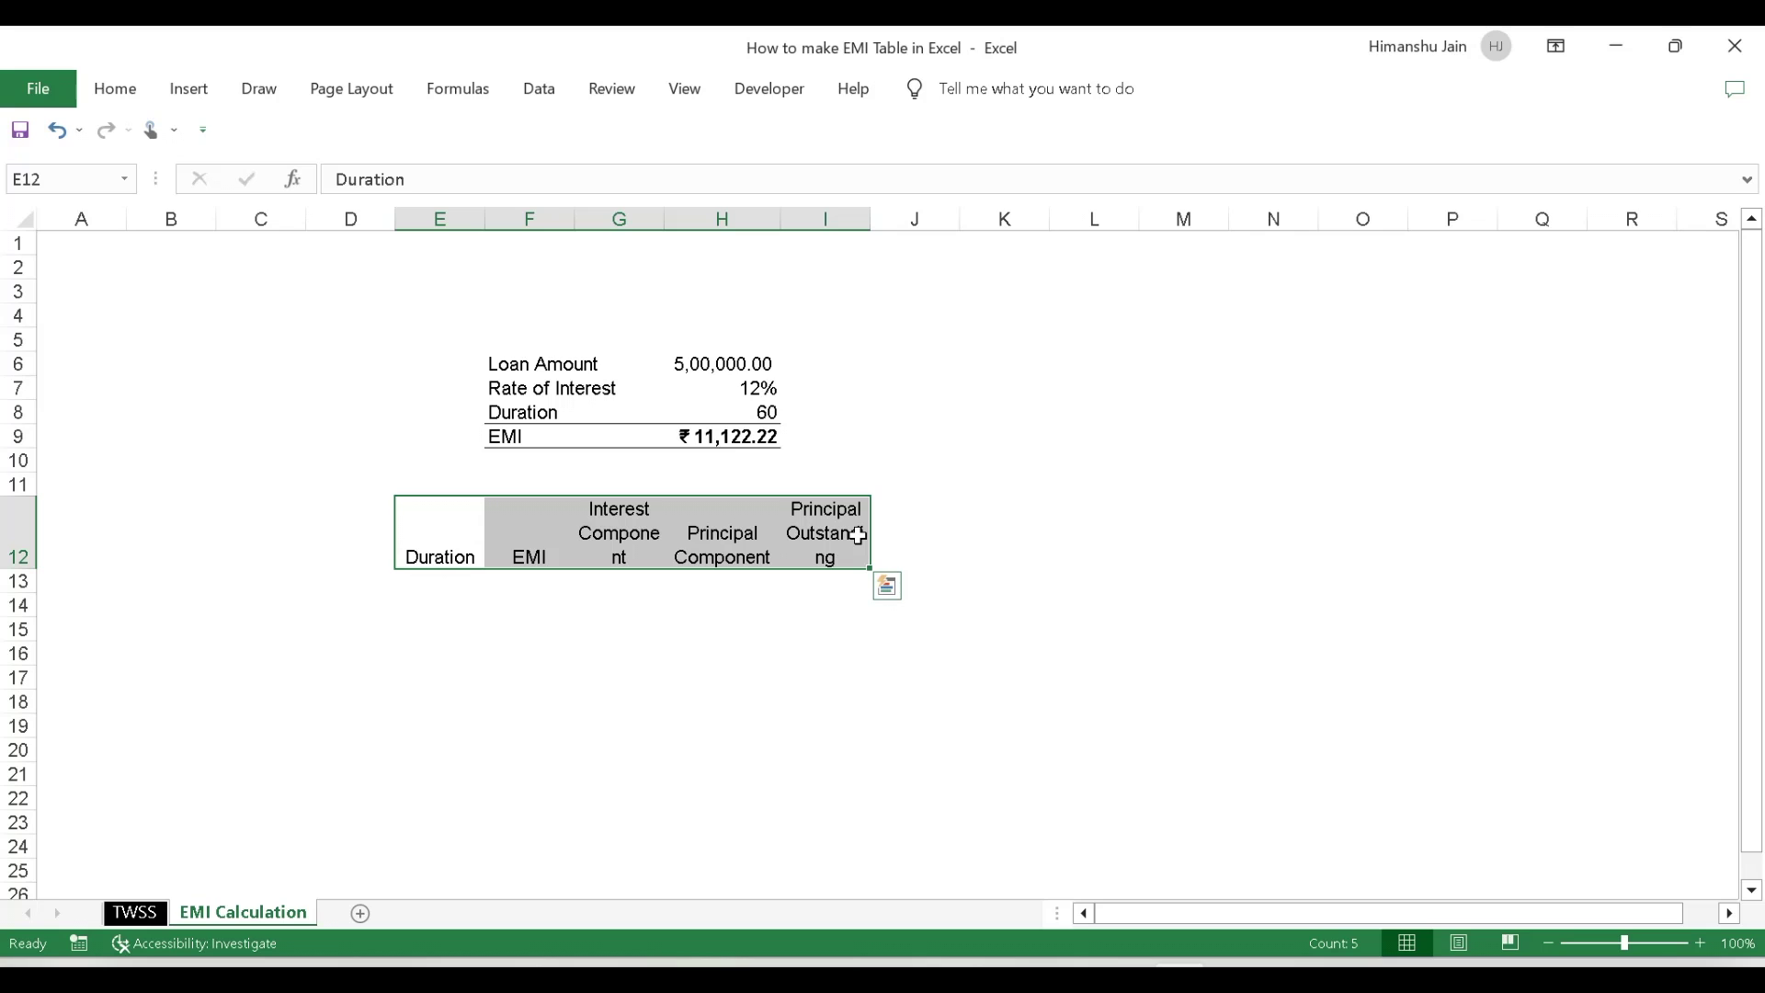
key("alt")
key("h")
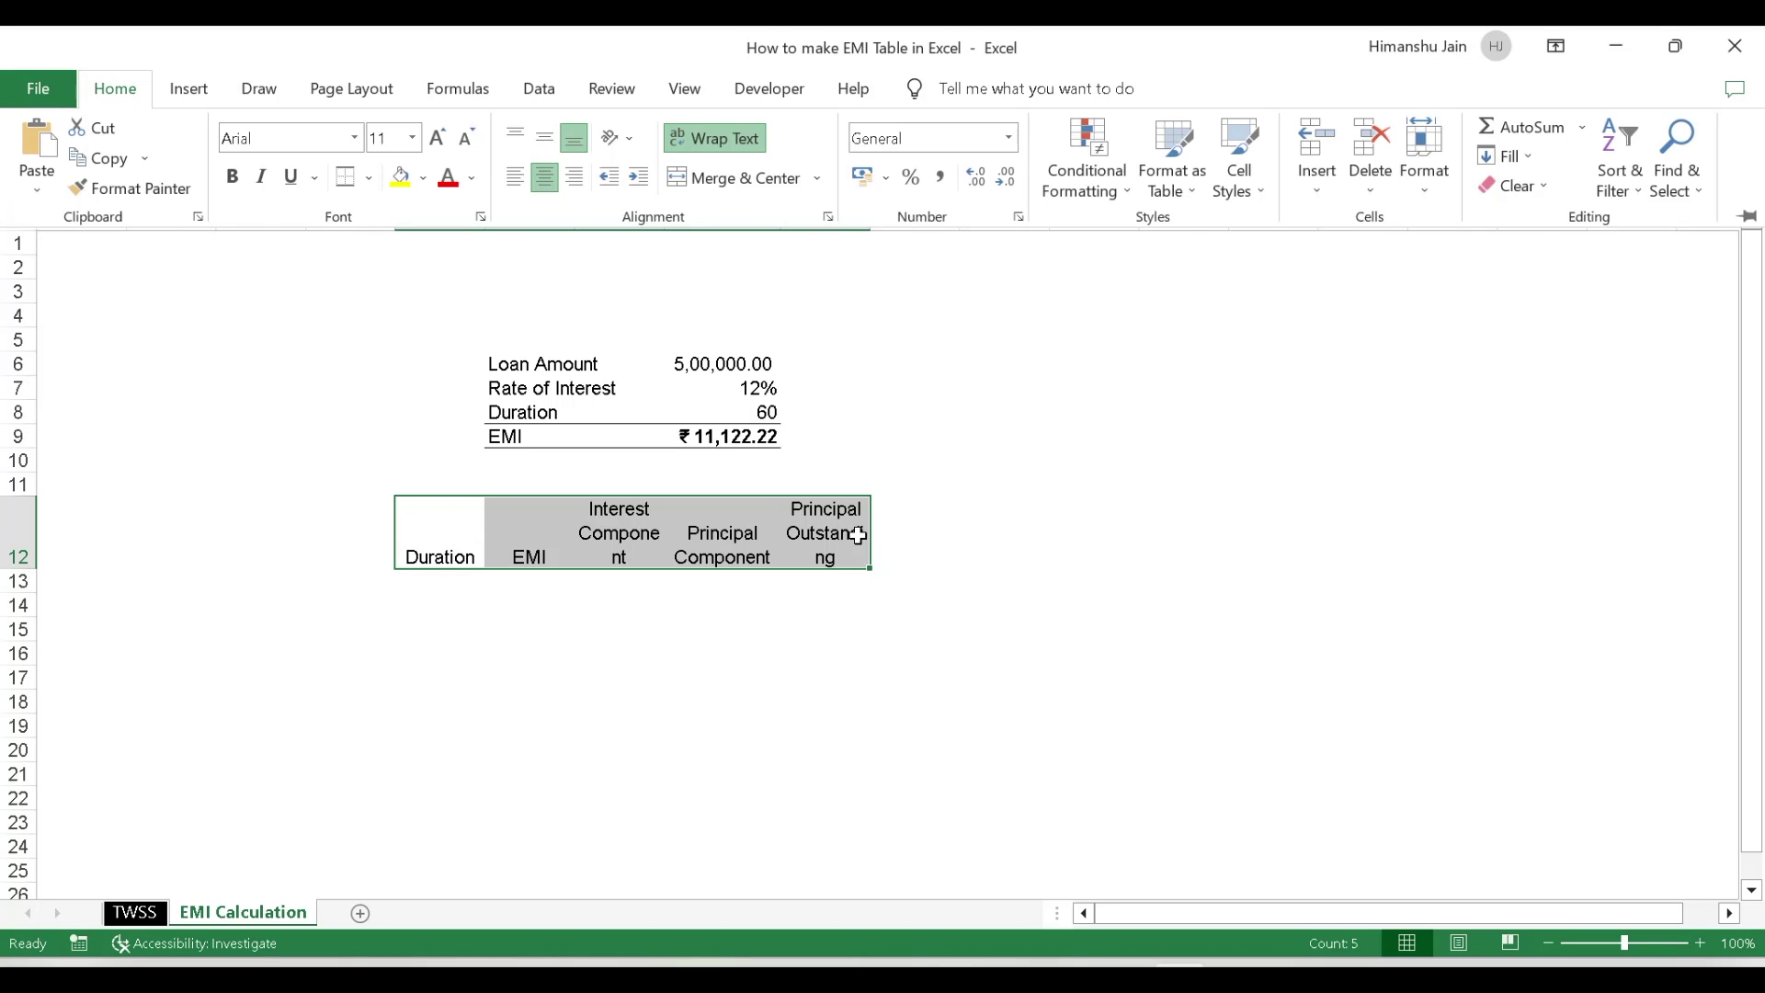
key("a")
key("m")
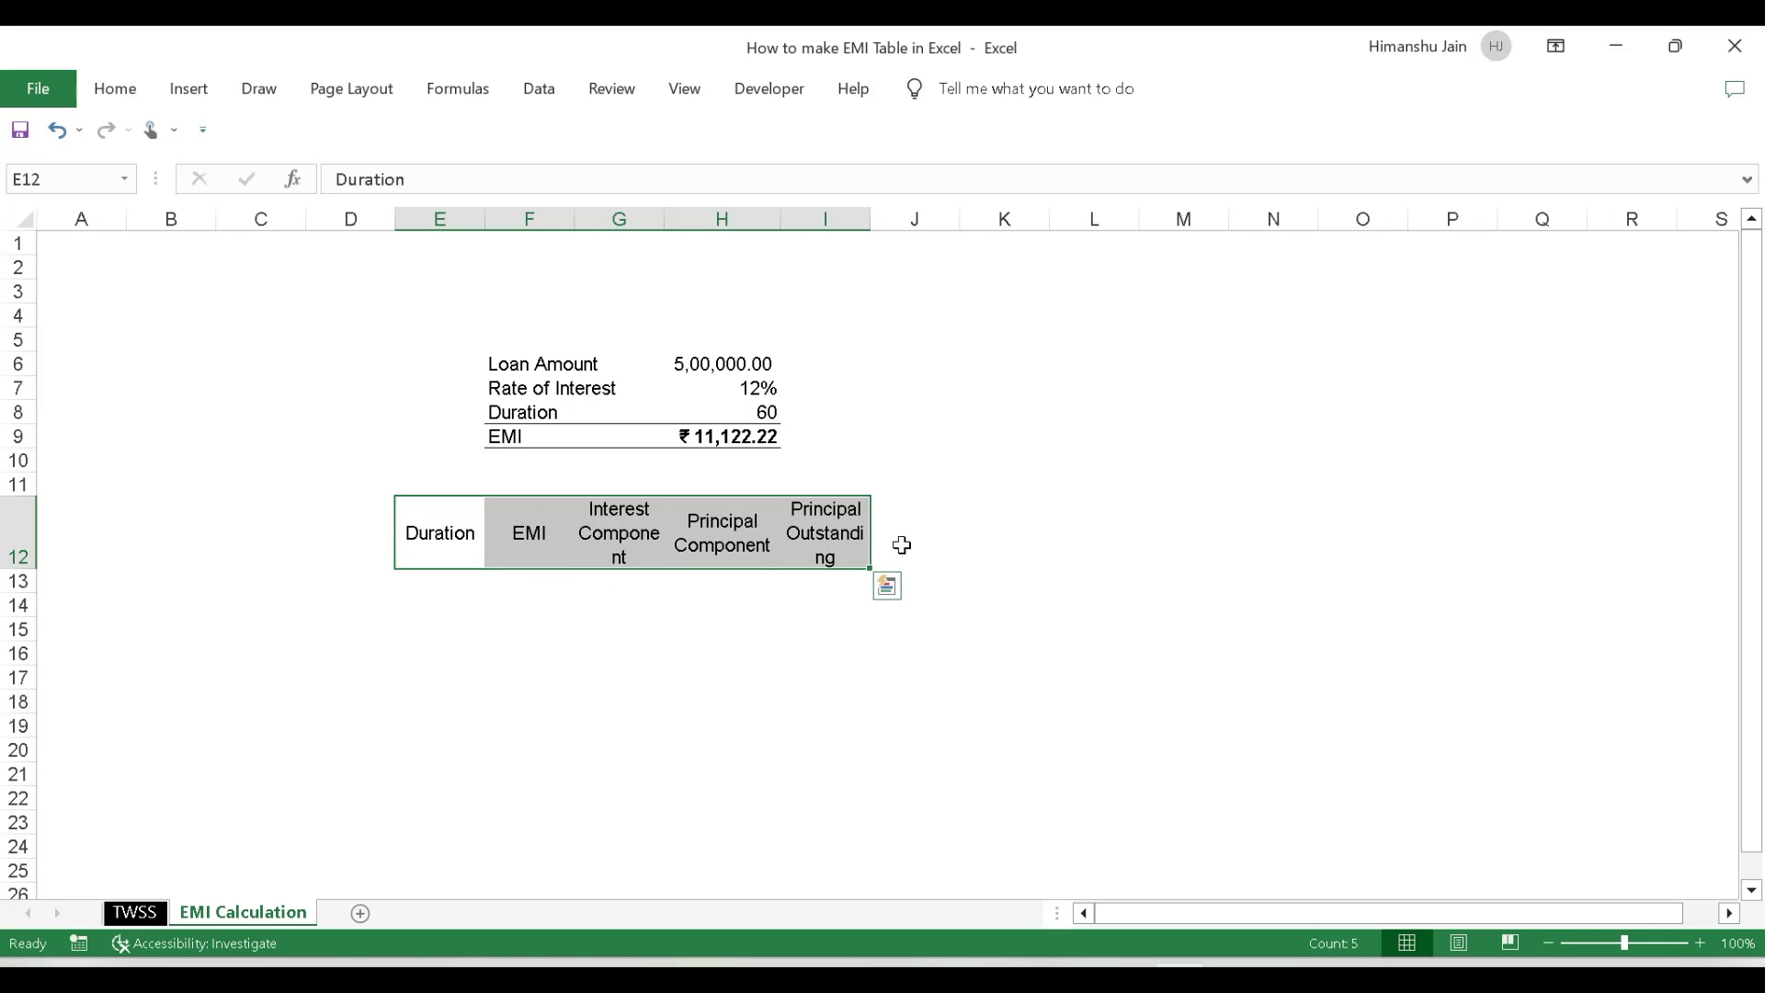
Fill the header cells E12:I12 with a grey background
key("alt")
key("h")
key("h")
key("Down")
key("Down")
key("Down")
key("Return")
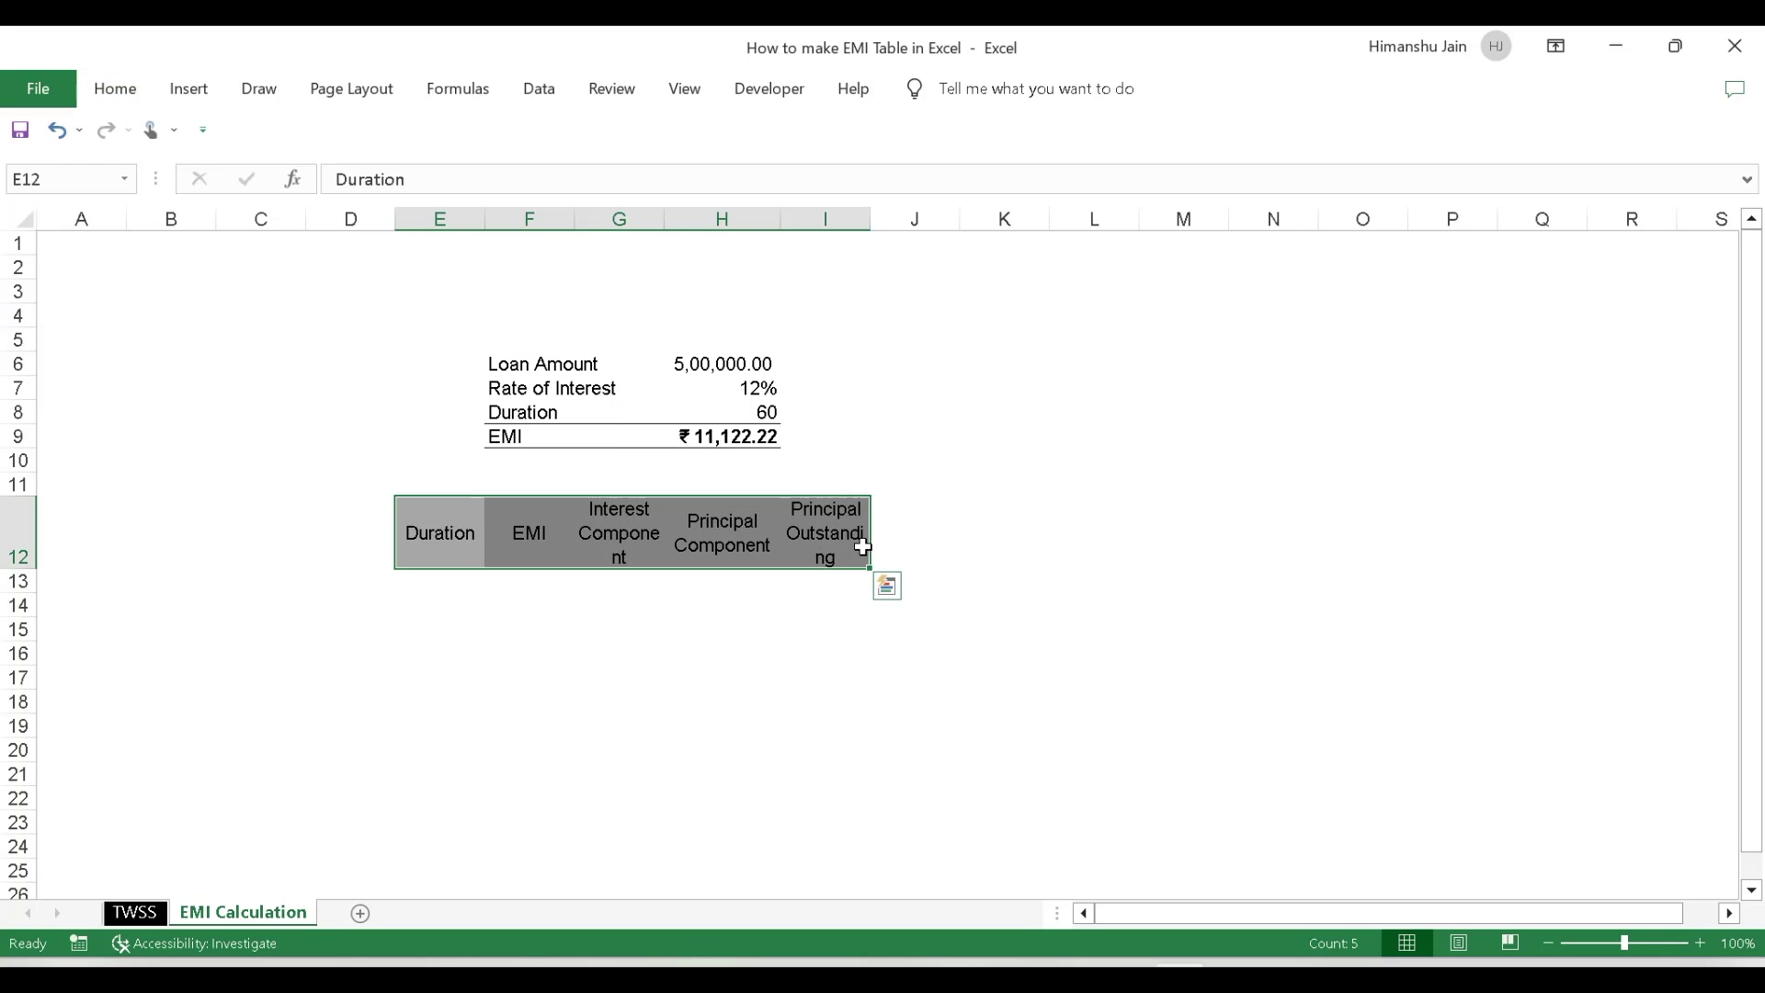
key("Down")
key("Up")
key("Right")
key("Right")
key("Right")
key("Right")
key("Left")
key("Left")
key("Left")
key("Left")
key("Right")
key("Right")
key("Right")
key("Right")
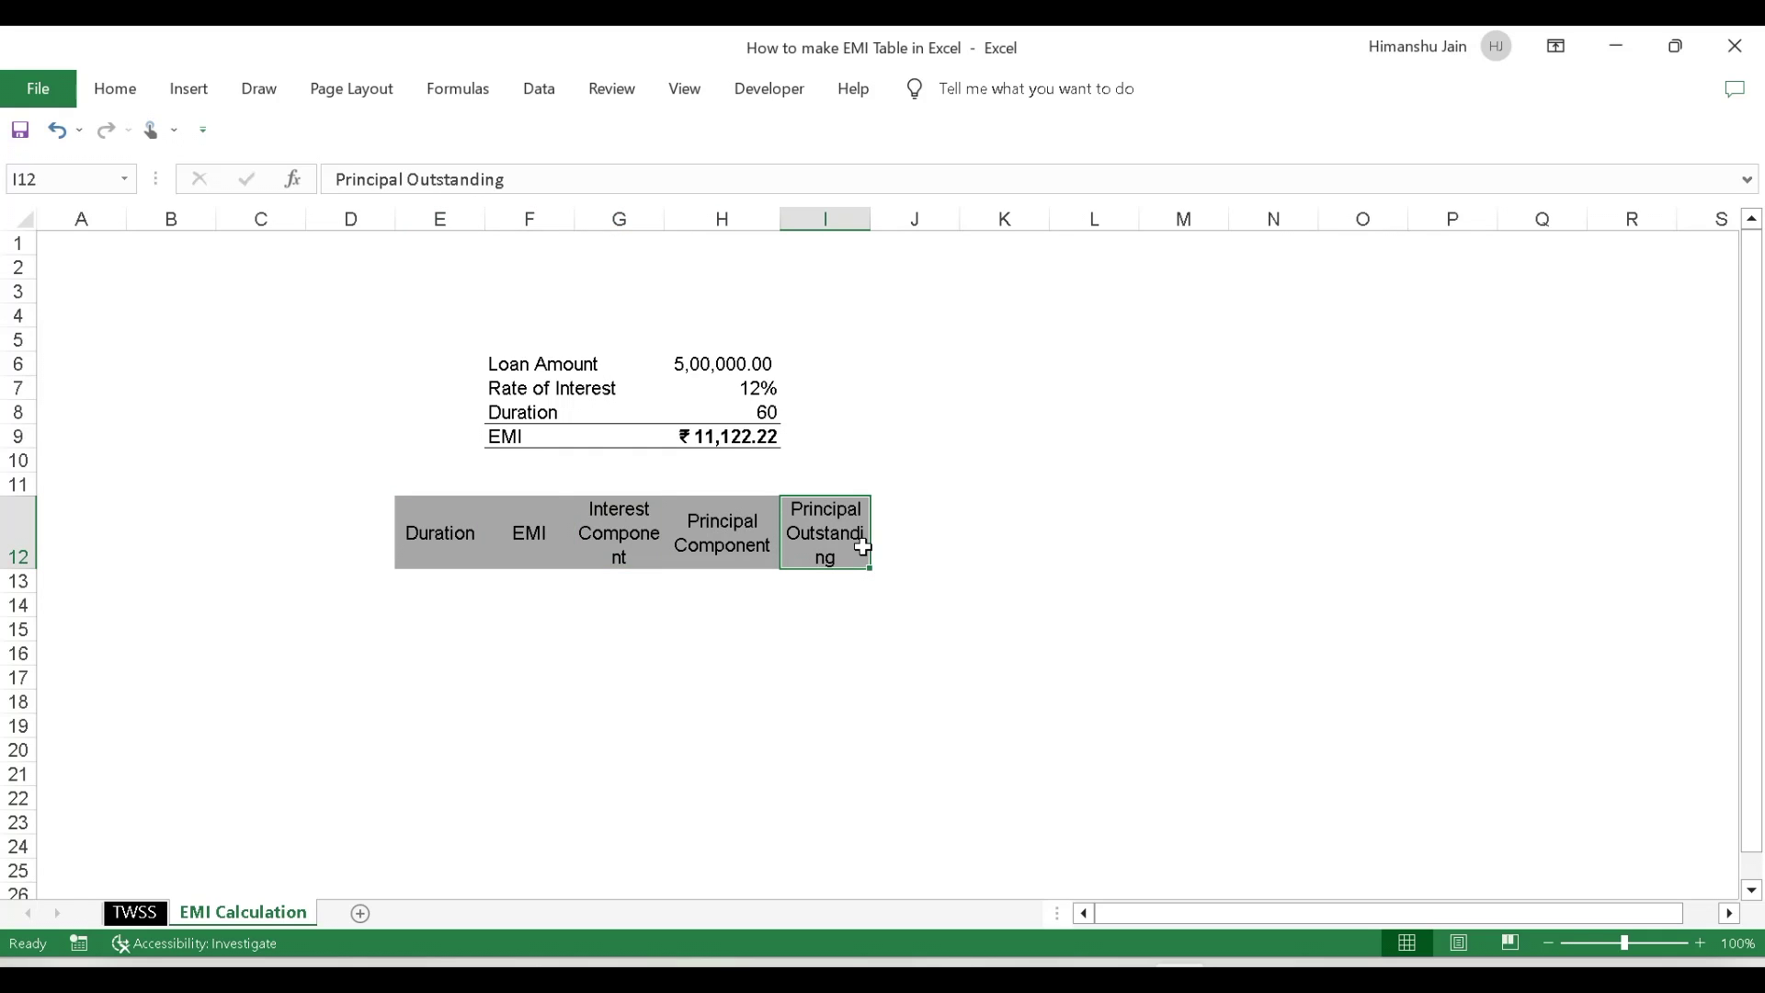
left_click(720, 600)
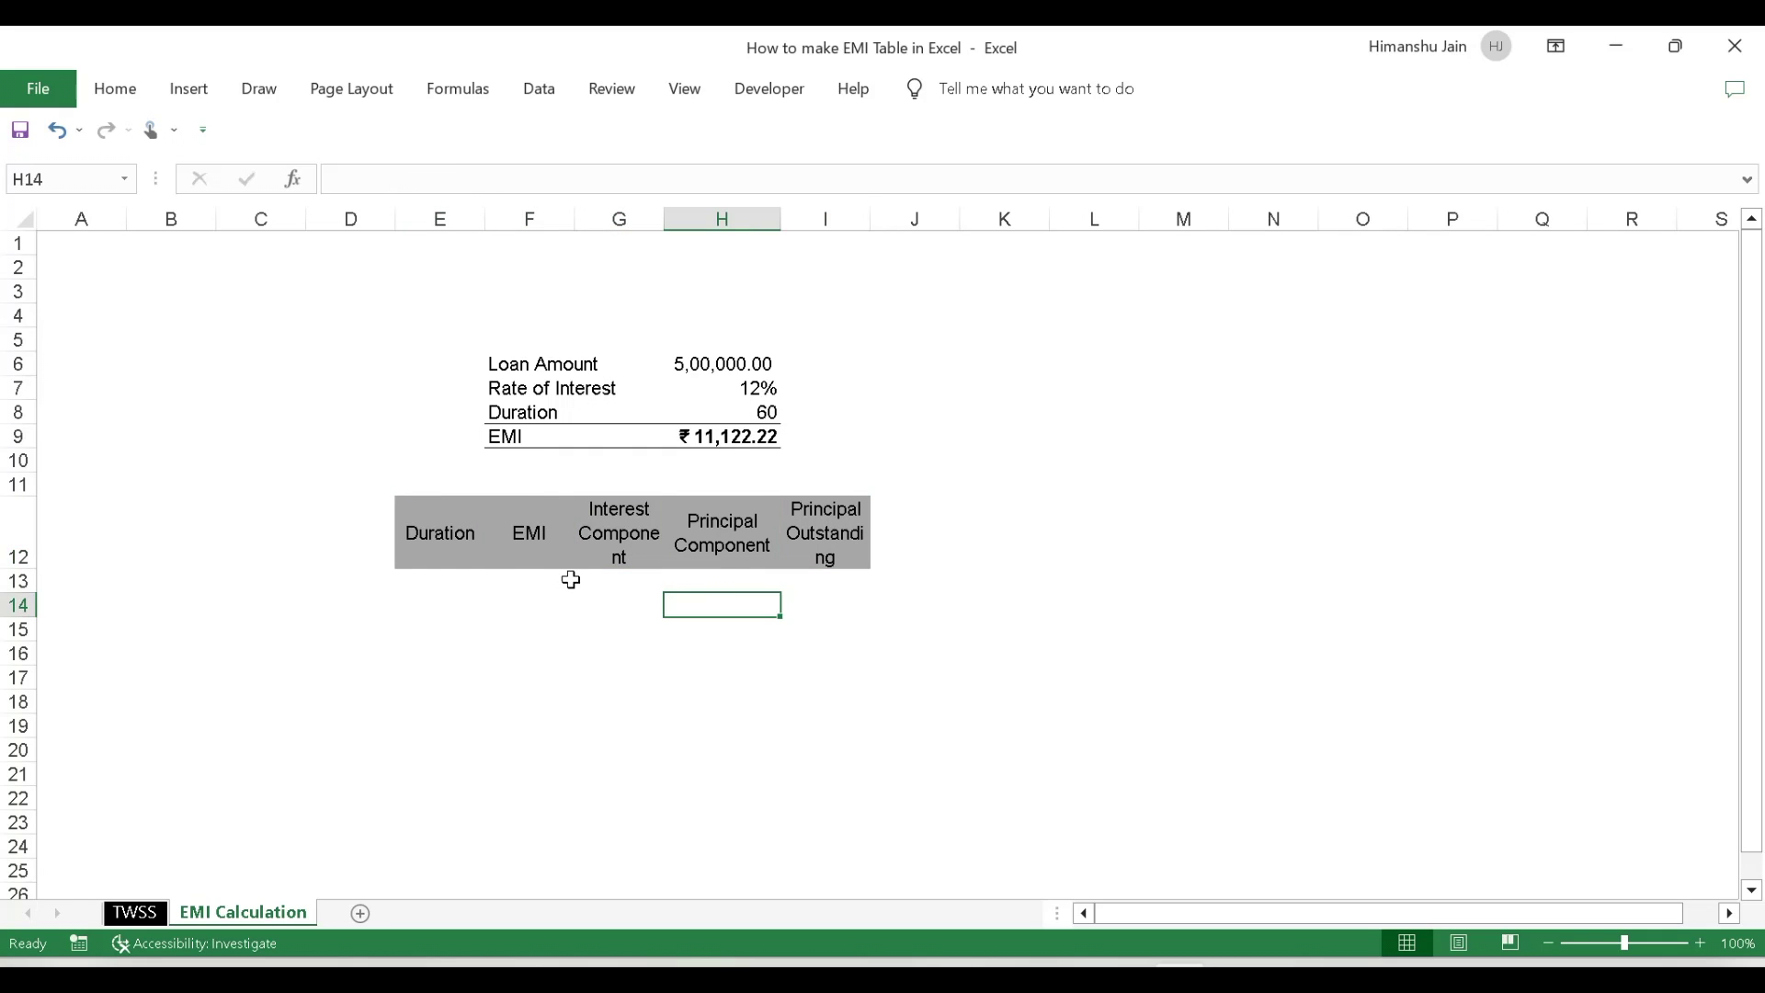
Start the Duration column with 1 in E13 and the formula =E13+1 in E14
left_click(434, 552)
left_click(441, 582)
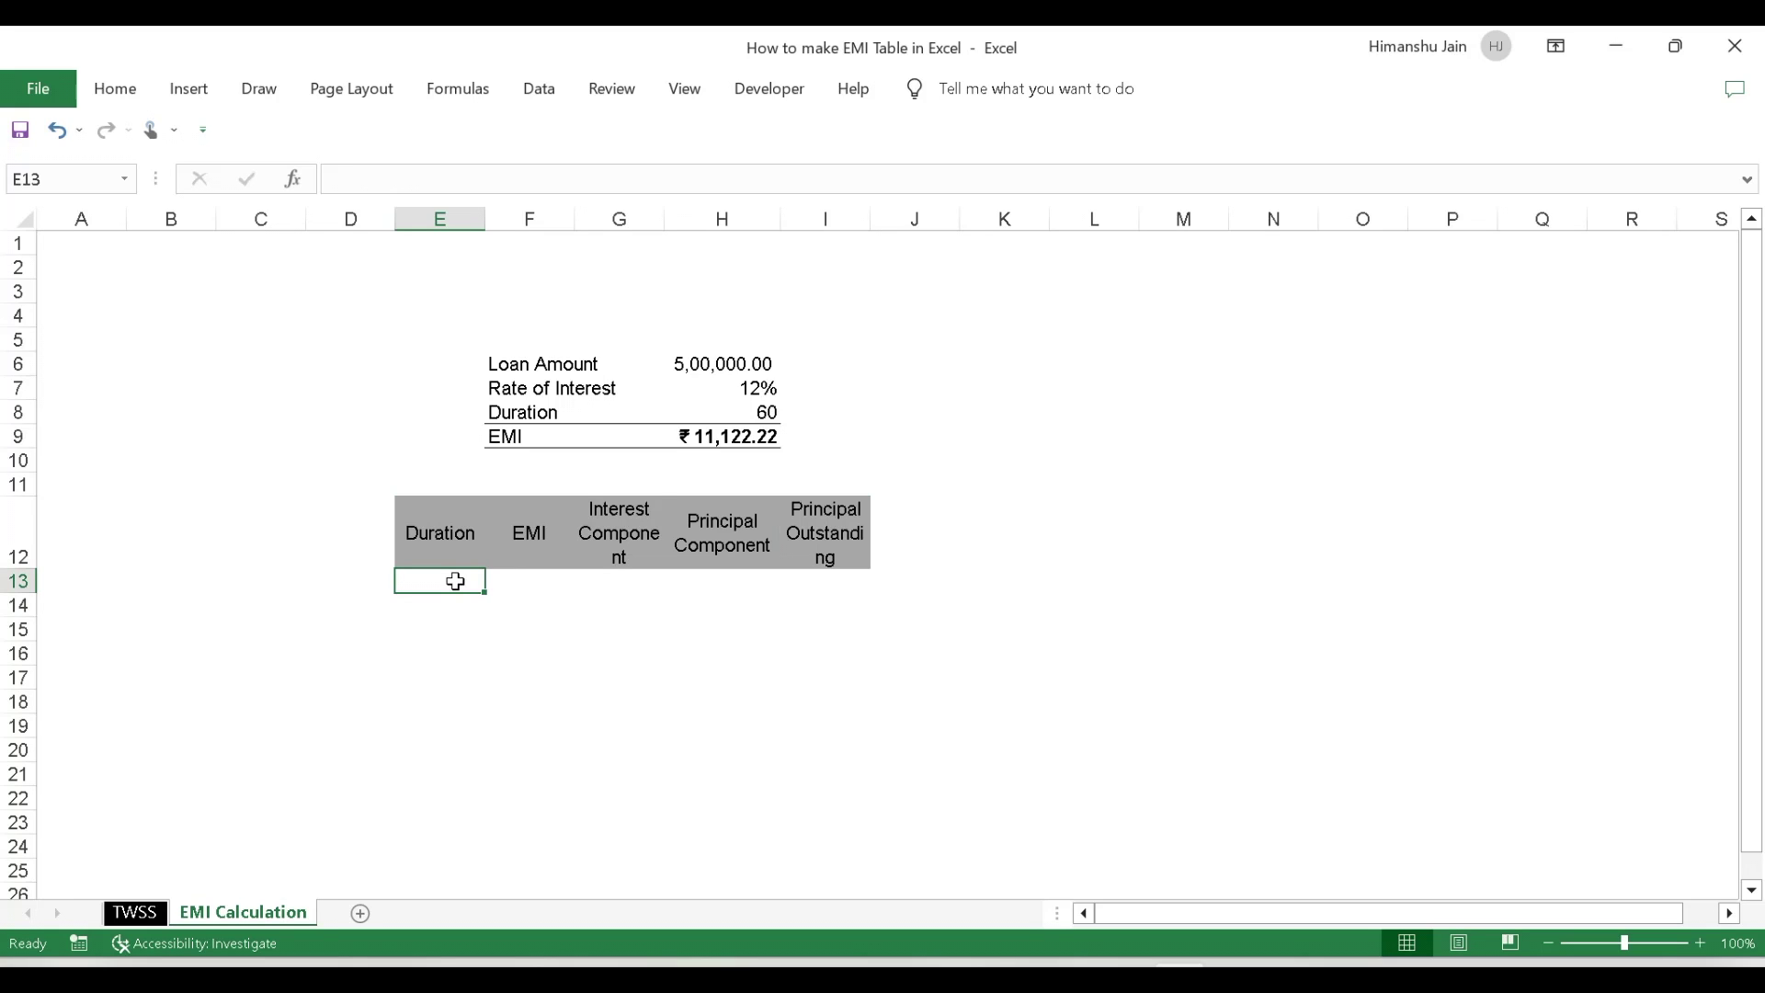
type("1")
key("Return")
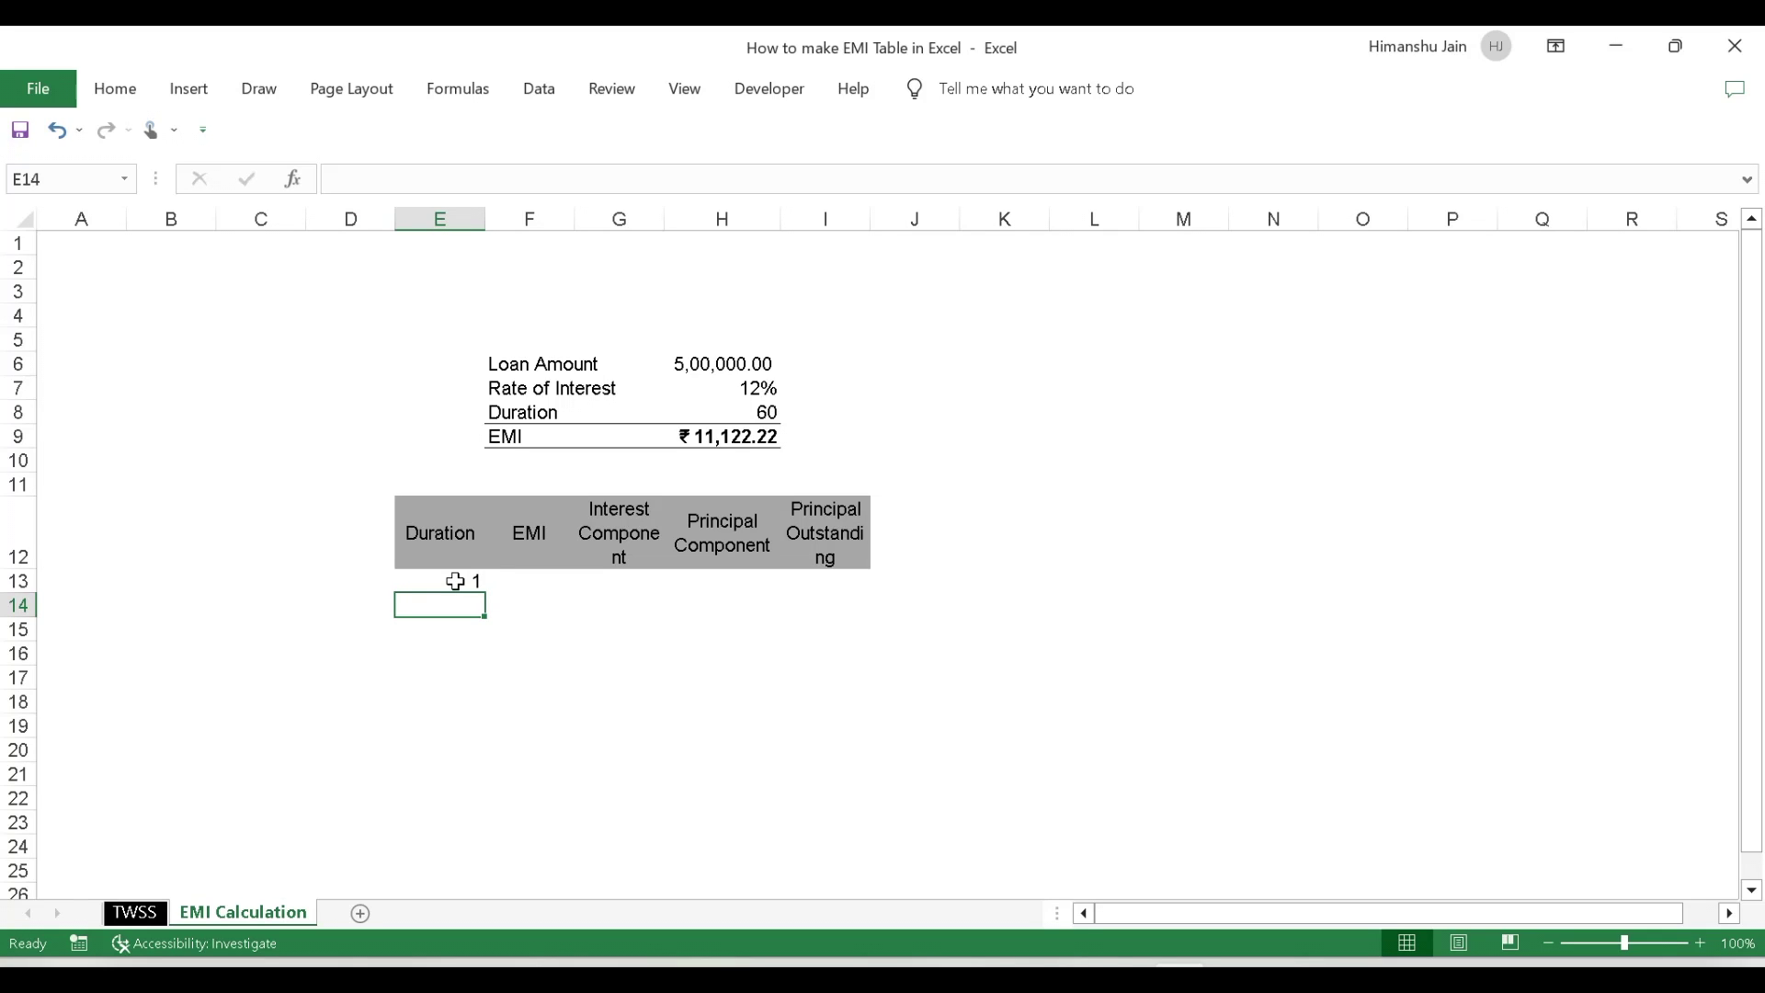
type("=")
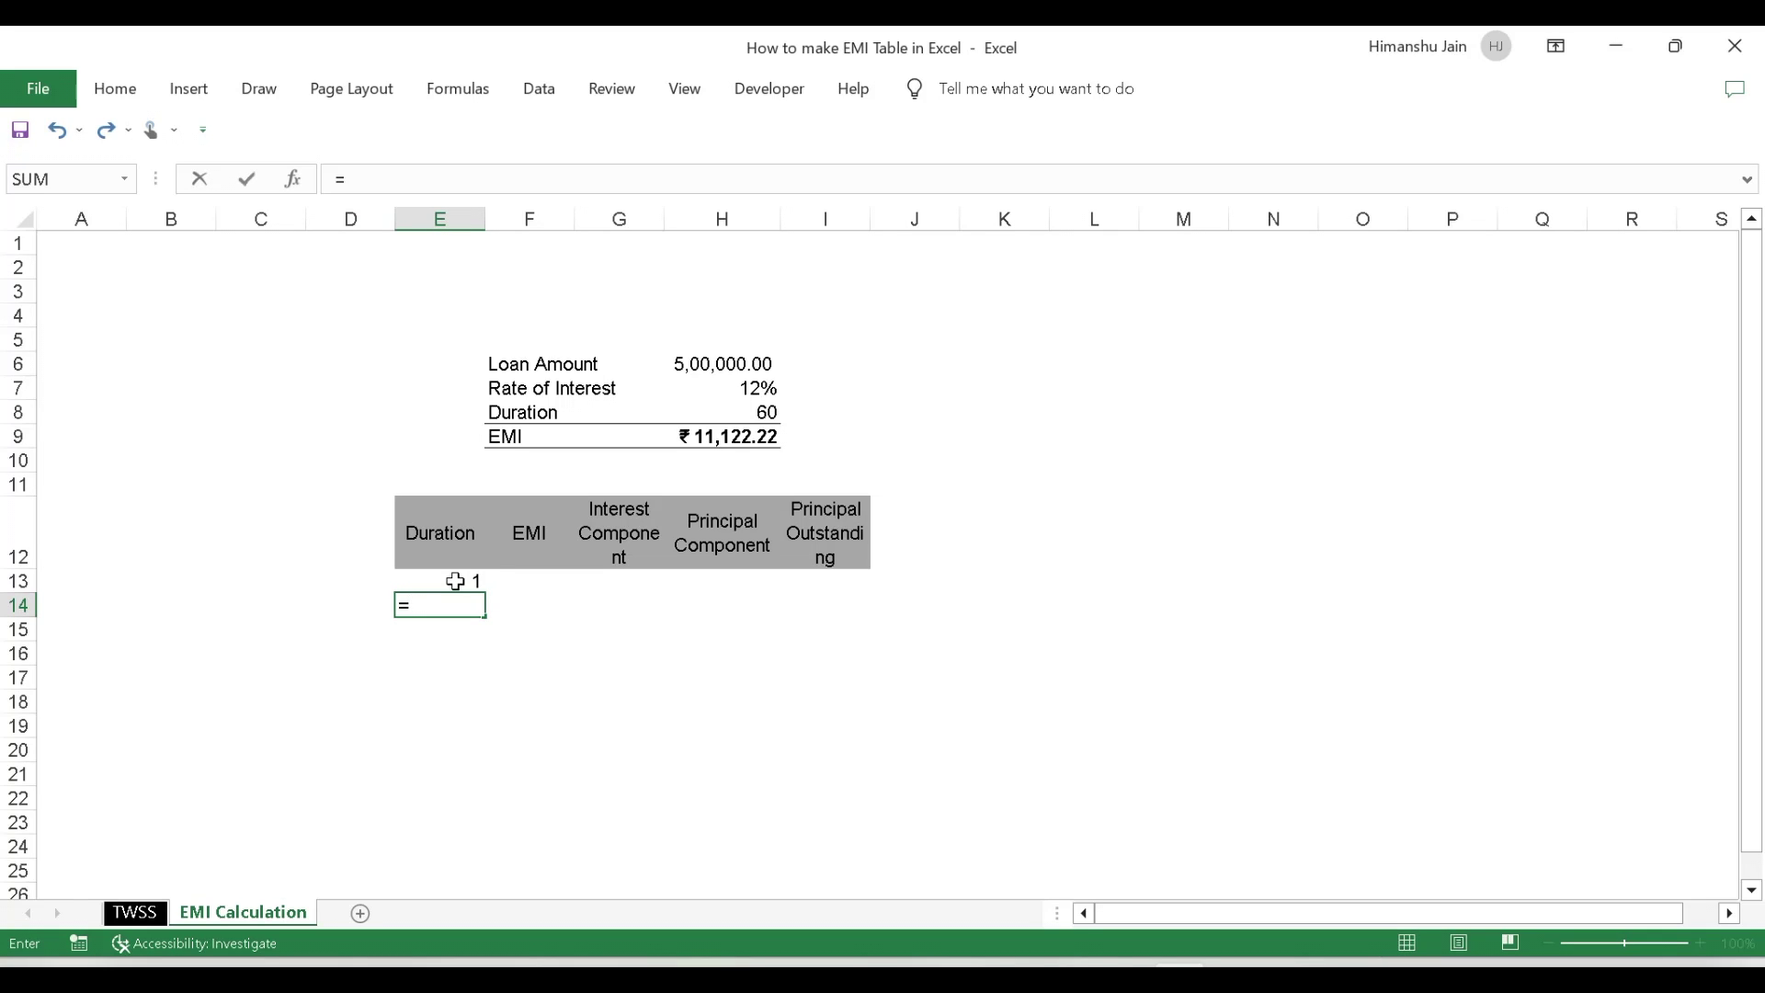
left_click(455, 582)
type("+1")
key("Return")
key("Up")
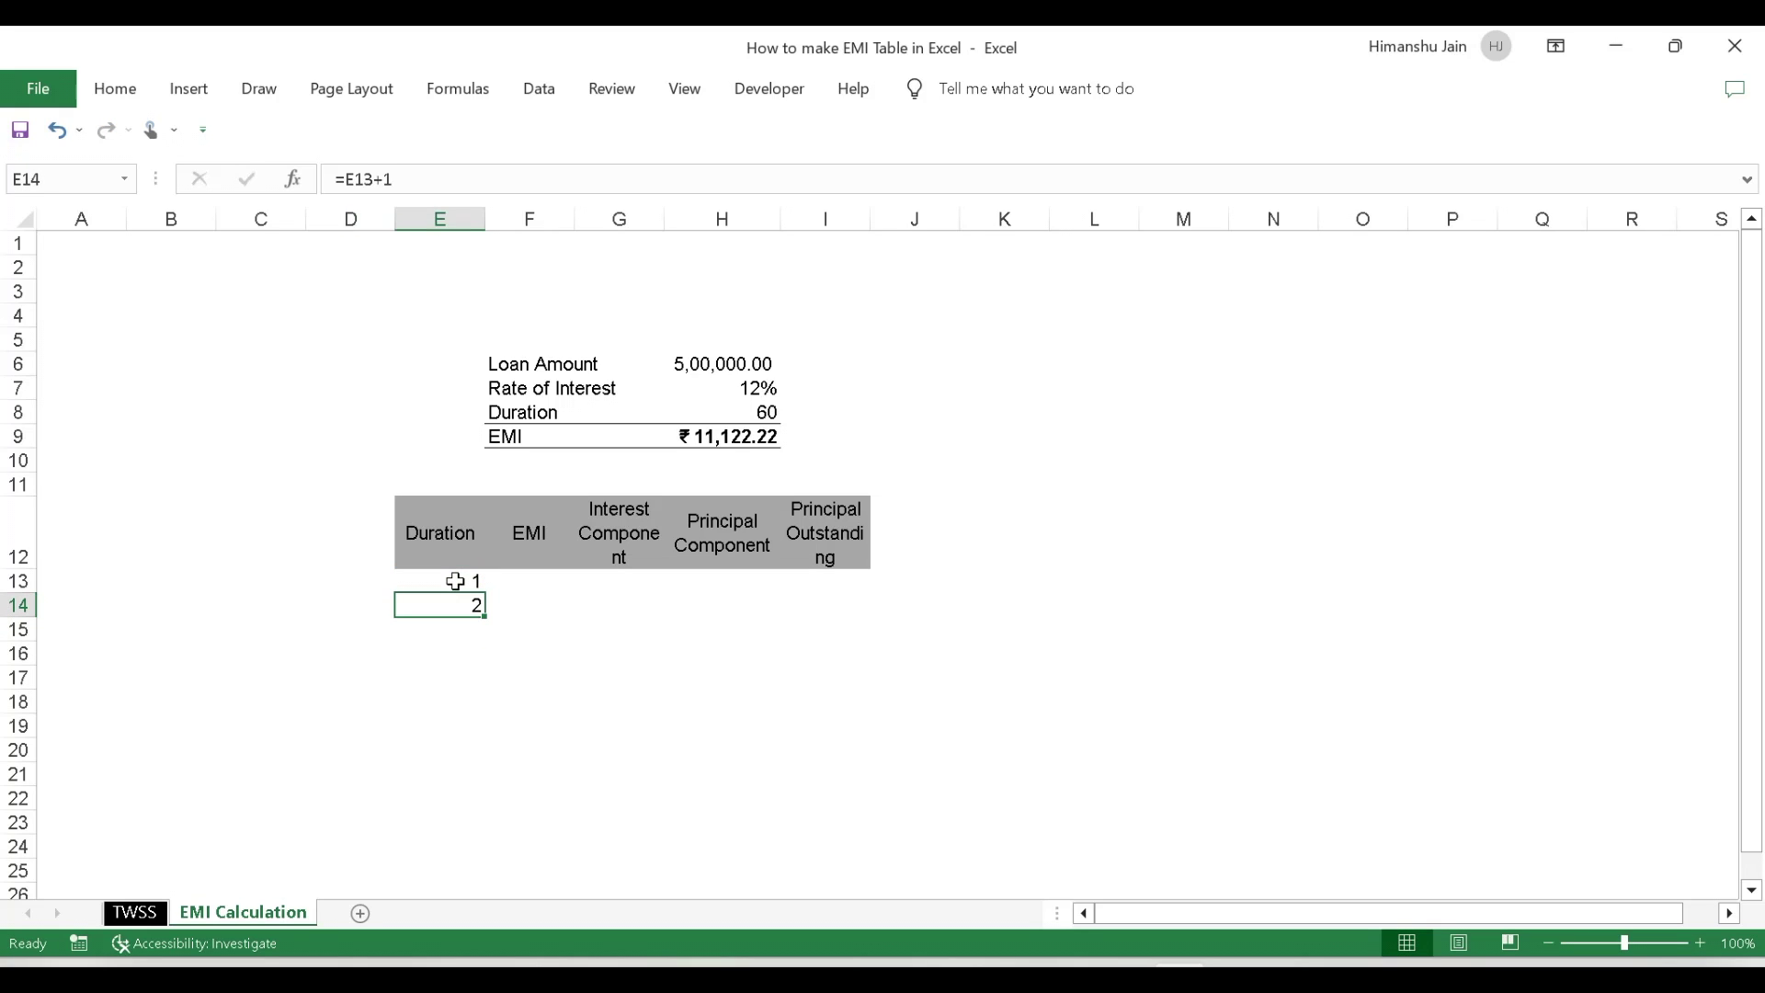
Copy the formula in E14 down the Duration column through E78
key("Left")
key("Right")
key("Left")
key("Right")
key("ctrl+c")
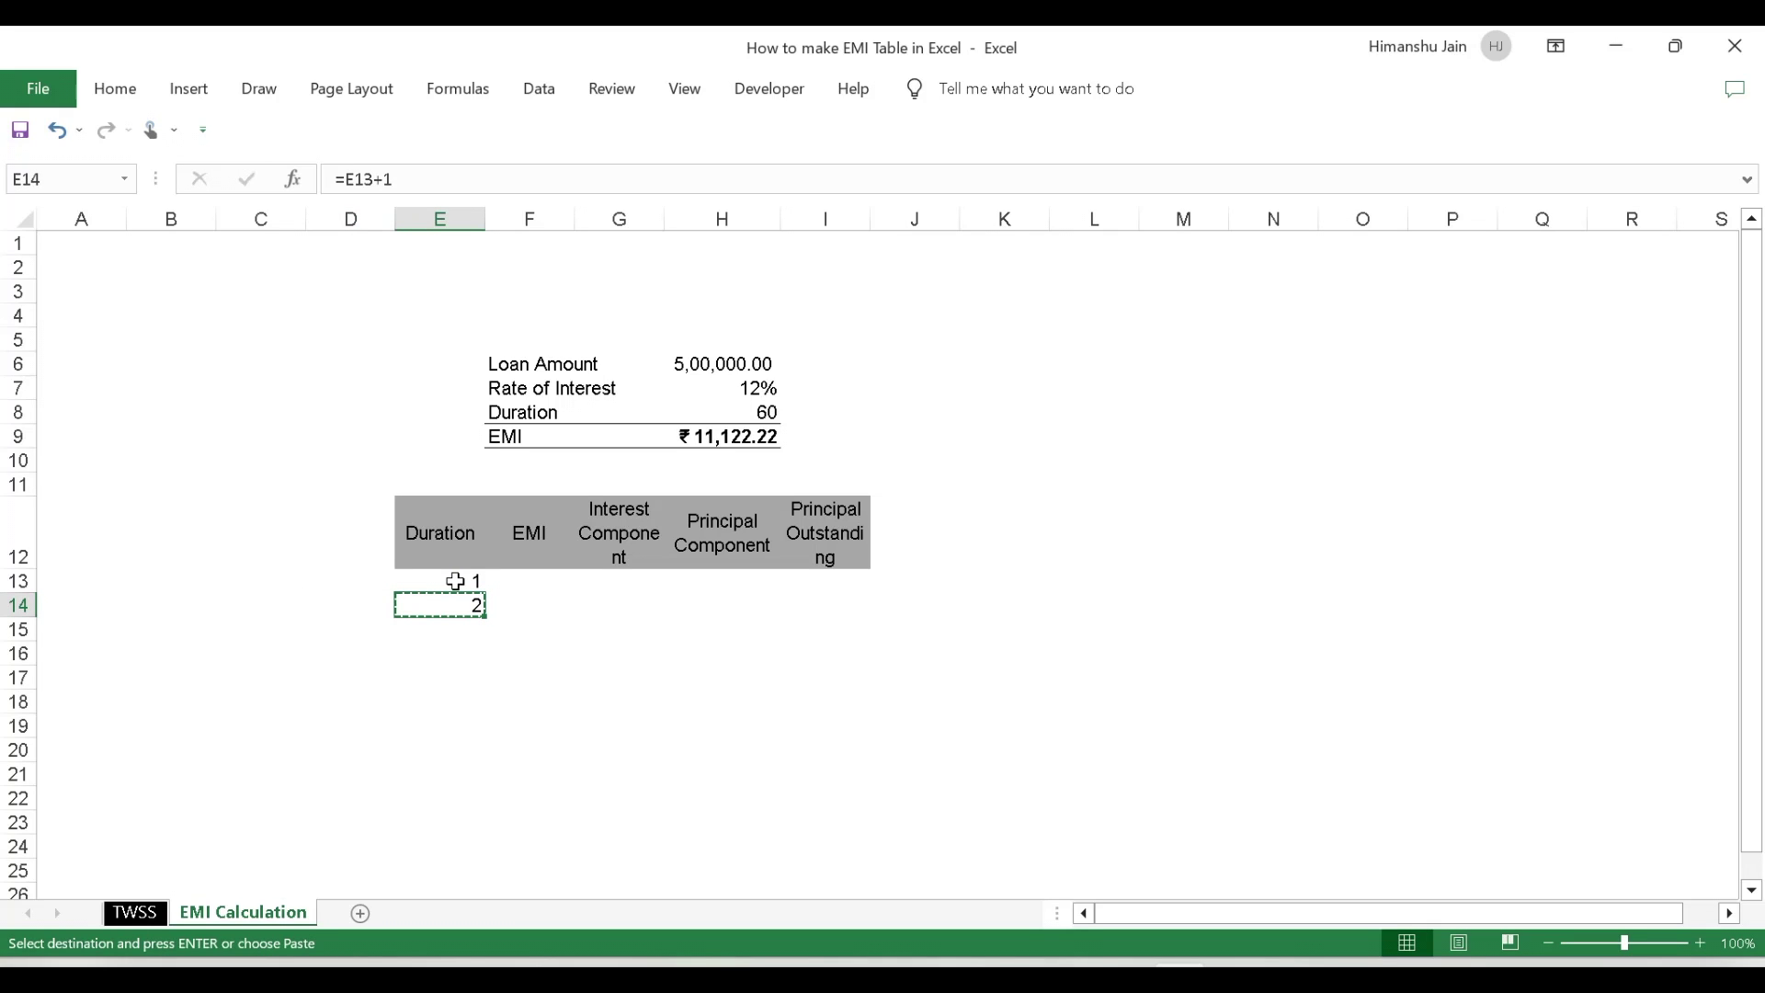
key("shift+Down")
key("shift+Down")
key("shift+Down")
key("shift+Down")
key("shift+Down")
key("shift+Down")
key("shift+Down")
key("shift+Down")
key("shift+Down")
key("shift+Down")
key("shift+Down")
key("shift+Down")
key("shift+Down")
key("shift+Down")
key("shift+Down")
key("shift+Down")
key("shift+Down")
key("shift+Down")
key("shift+Down")
key("shift+Down")
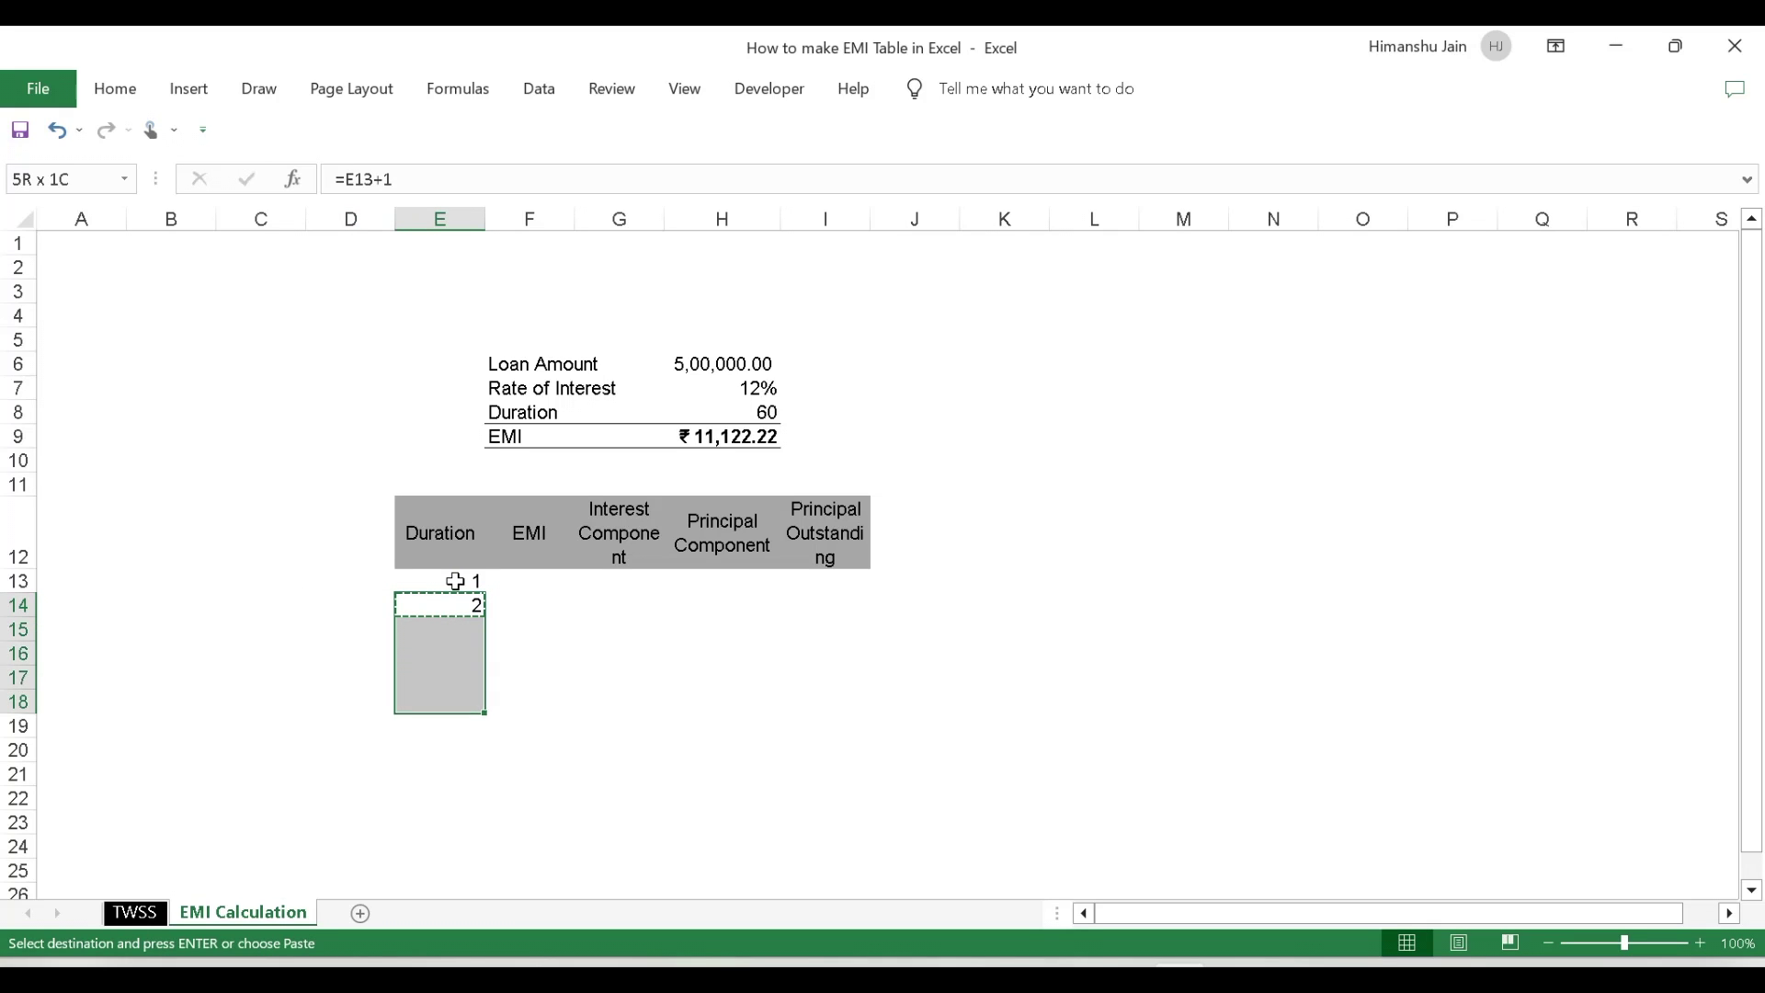
key("shift+Down")
key("shift+Down")
key("shift+Down")
key("shift+Down")
key("shift+Down")
key("shift+Down")
key("shift+Down")
key("shift+Down")
key("shift+Down")
key("shift+Down")
key("shift+Down")
key("shift+Down")
key("shift+Down")
key("shift+Down")
key("shift+Down")
key("shift+Down")
key("shift+Down")
key("shift+Down")
key("shift+Down")
key("shift+Down")
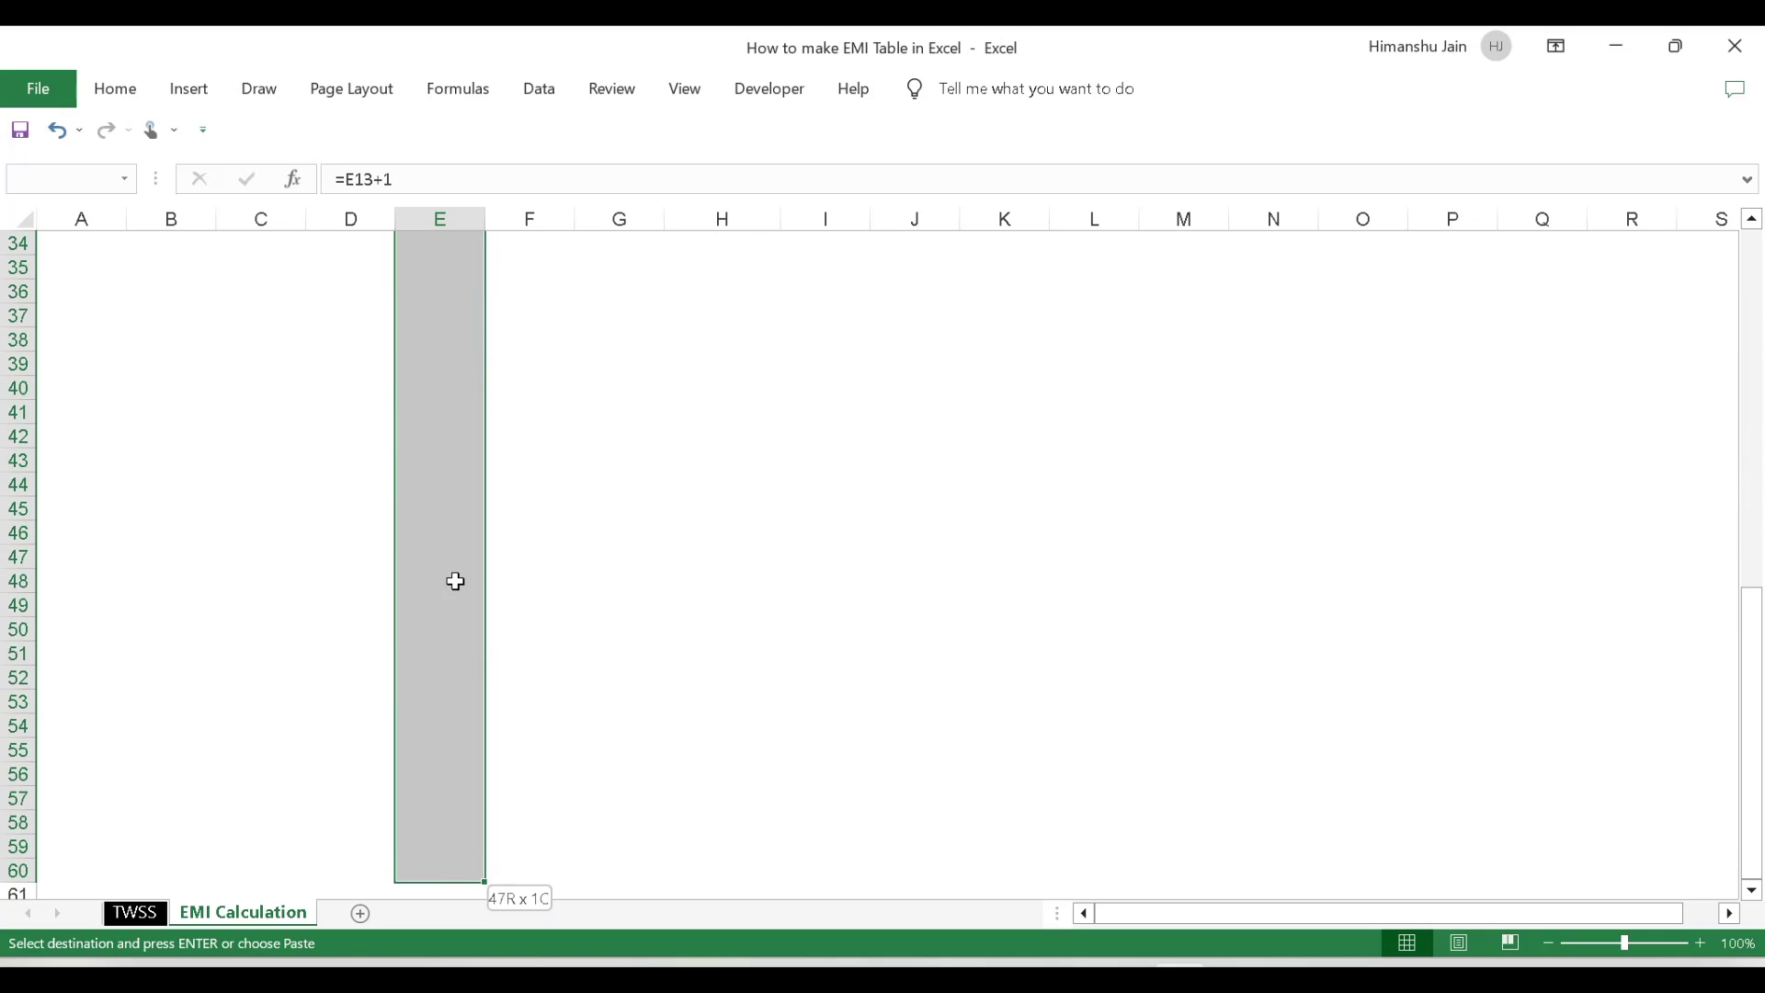
key("shift+Down")
key("shift+Down")
key("shift+Down")
key("shift+Down")
key("shift+Down")
key("shift+Down")
key("shift+Down")
key("shift+Down")
key("shift+Down")
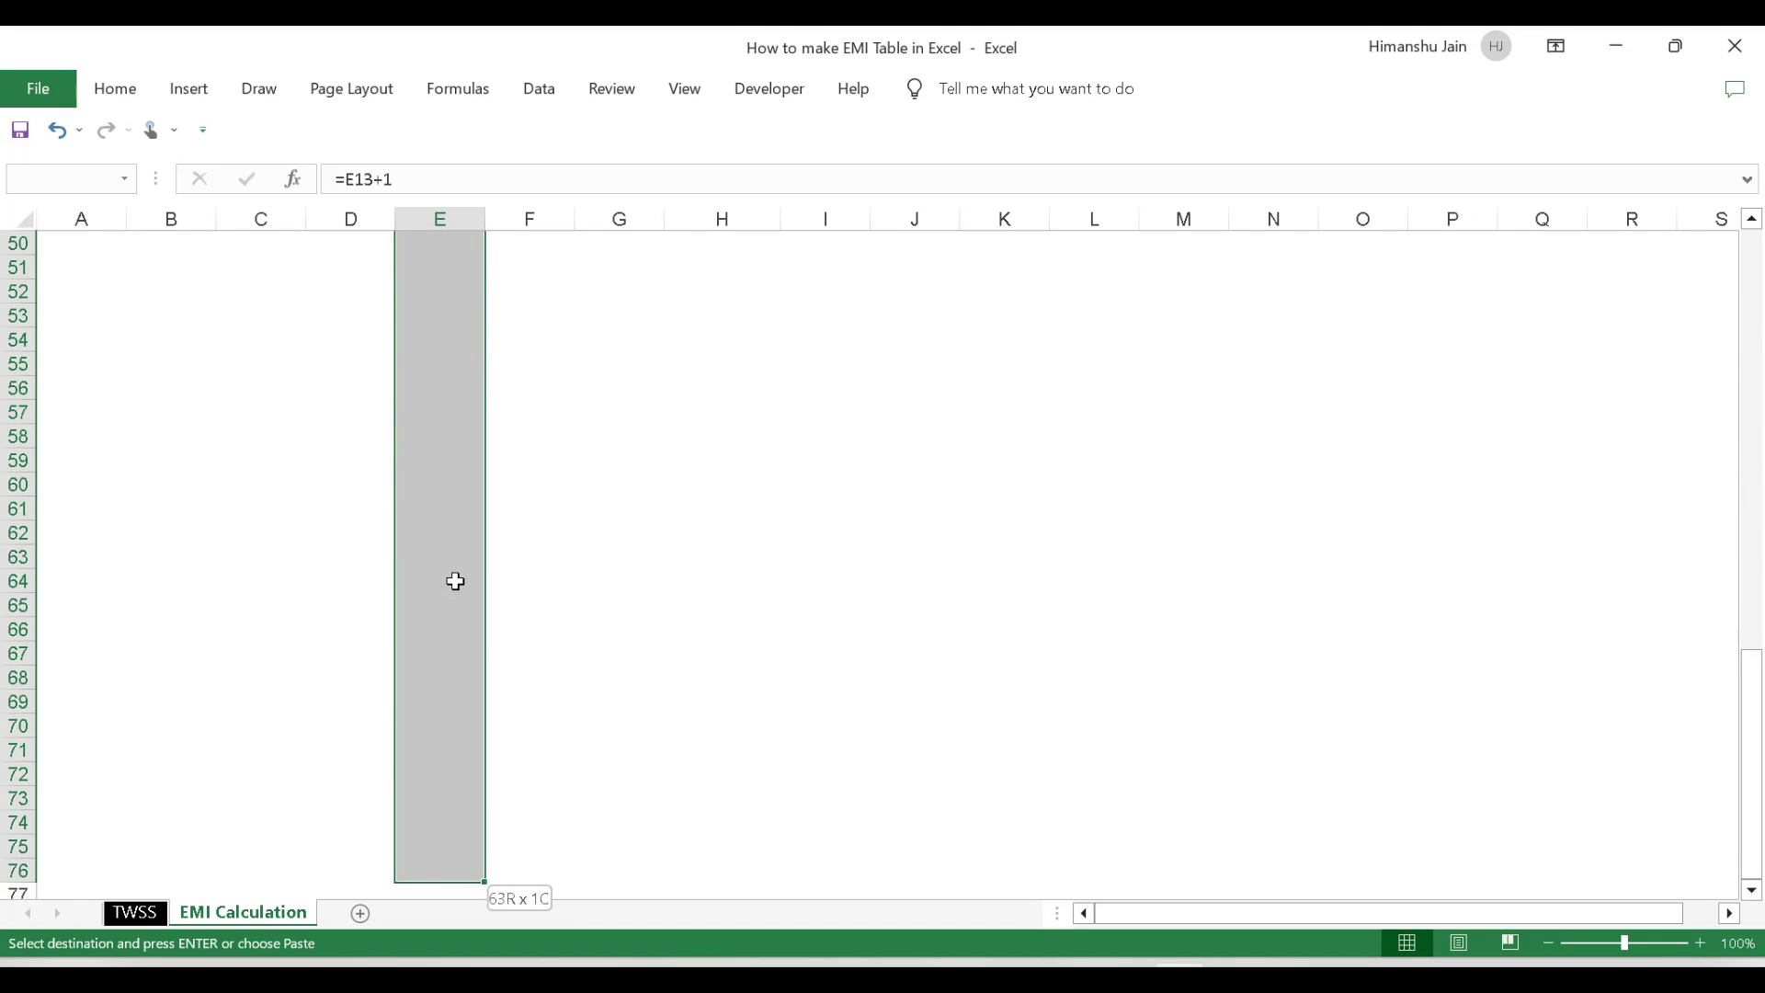
key("ctrl+v")
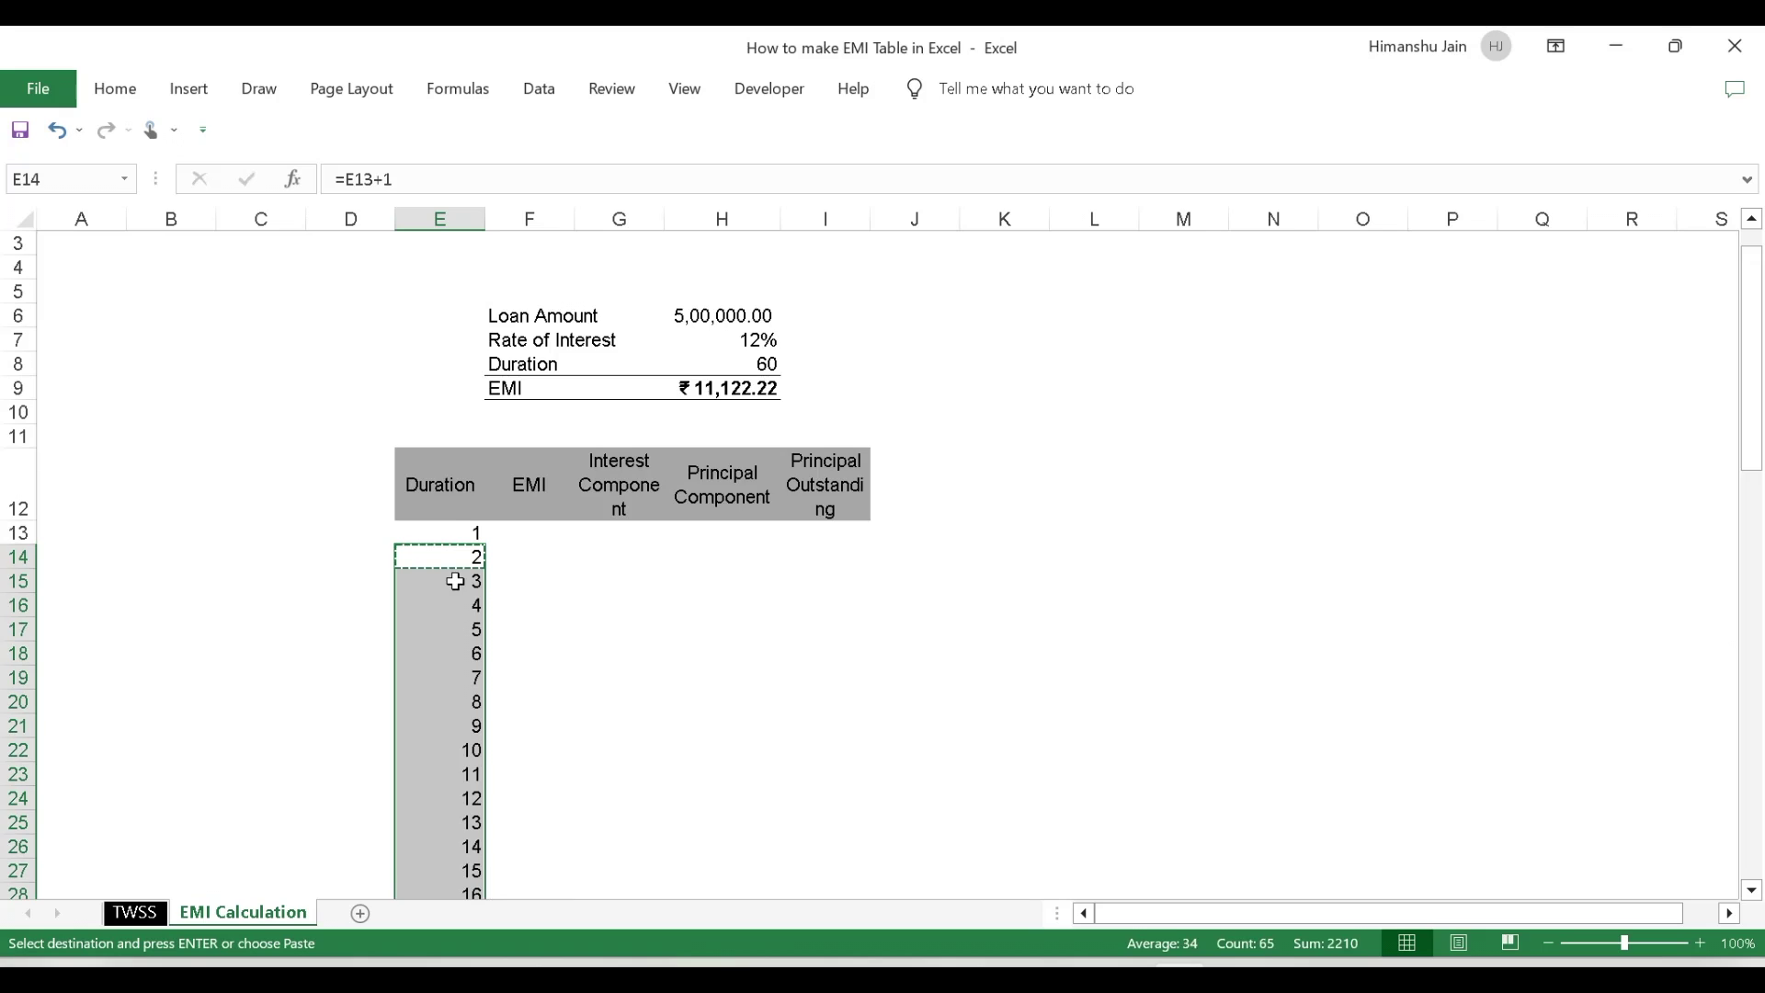
Delete the surplus duration numbers beyond 60 in E73:E78
key("ctrl+Down")
key("Up")
key("Up")
key("Up")
key("Up")
key("Up")
key("ctrl+shift+Down")
key("Delete")
Enter =$H$9 in F13 as an absolute reference to the calculated EMI and copy that cell
key("Up")
key("ctrl+Up")
key("Up")
key("Up")
key("Up")
key("Up")
key("Up")
key("Up")
key("Up")
key("Up")
key("Up")
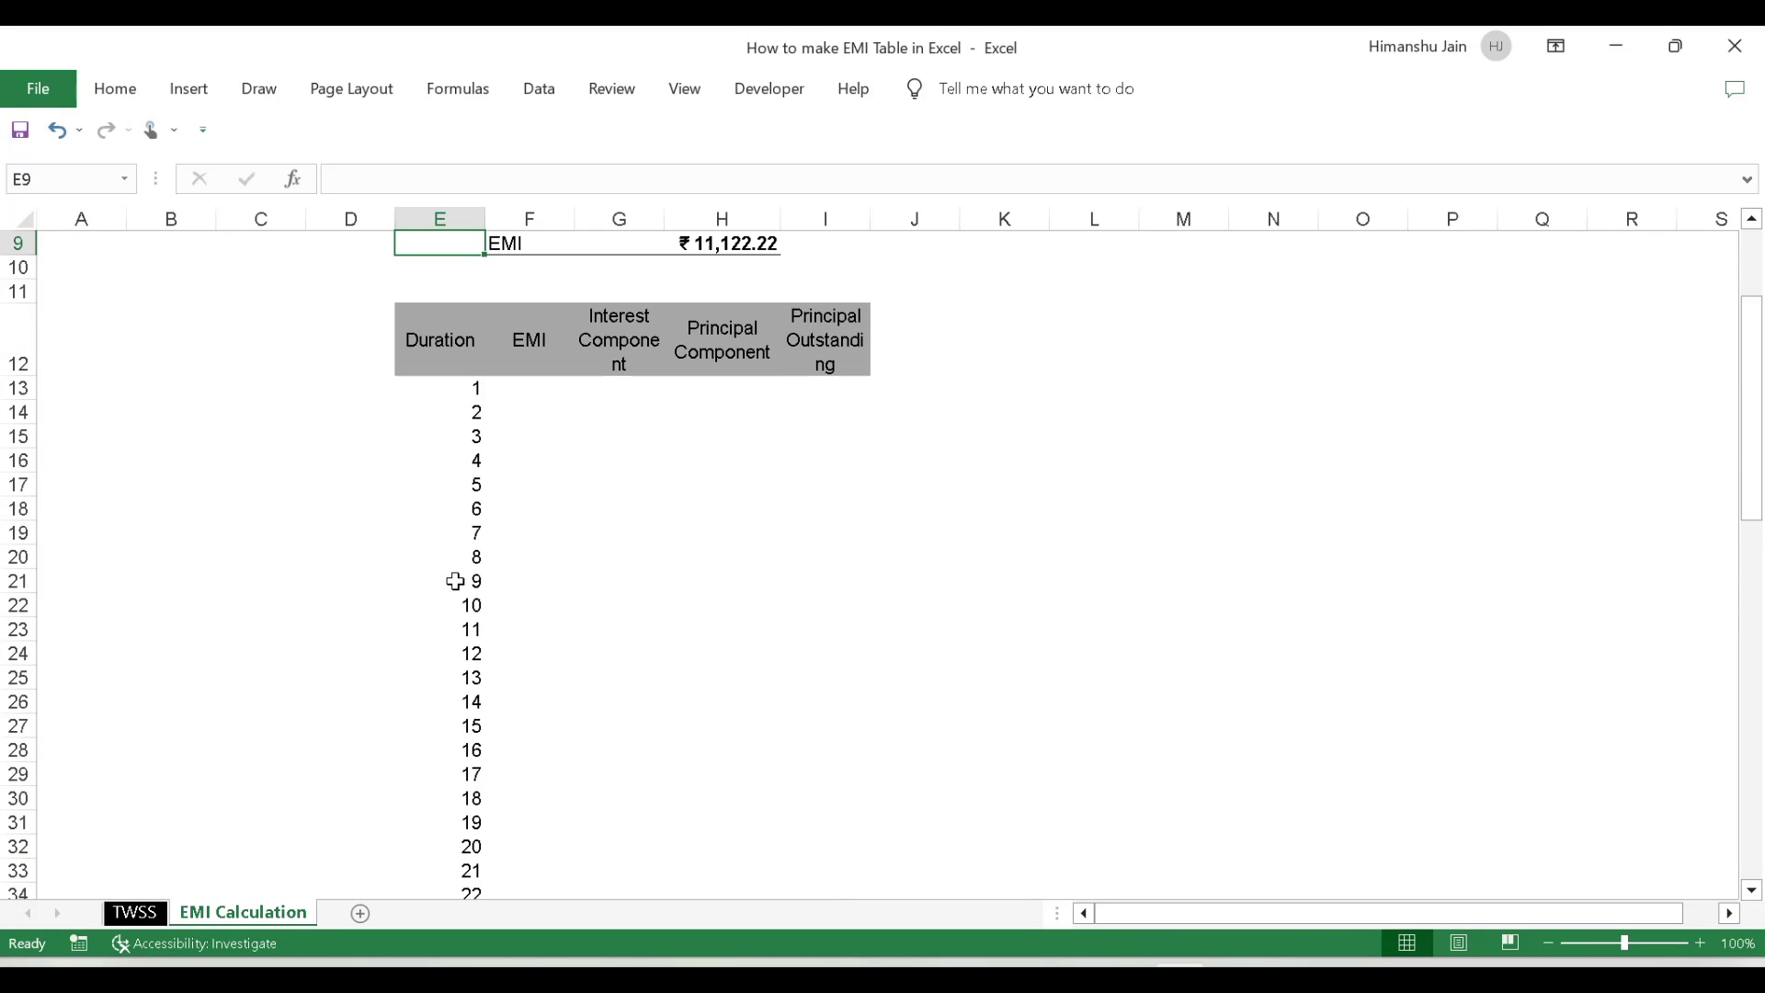
key("Up")
key("Up")
key("Up")
key("Down")
key("Down")
key("Down")
key("Down")
key("Down")
key("Down")
key("Down")
key("Down")
key("Right")
key("Right")
key("Down")
key("Down")
key("Down")
key("Down")
key("Left")
key("Up")
key("Up")
key("Down")
key("Down")
key("Down")
key("Up")
type("=")
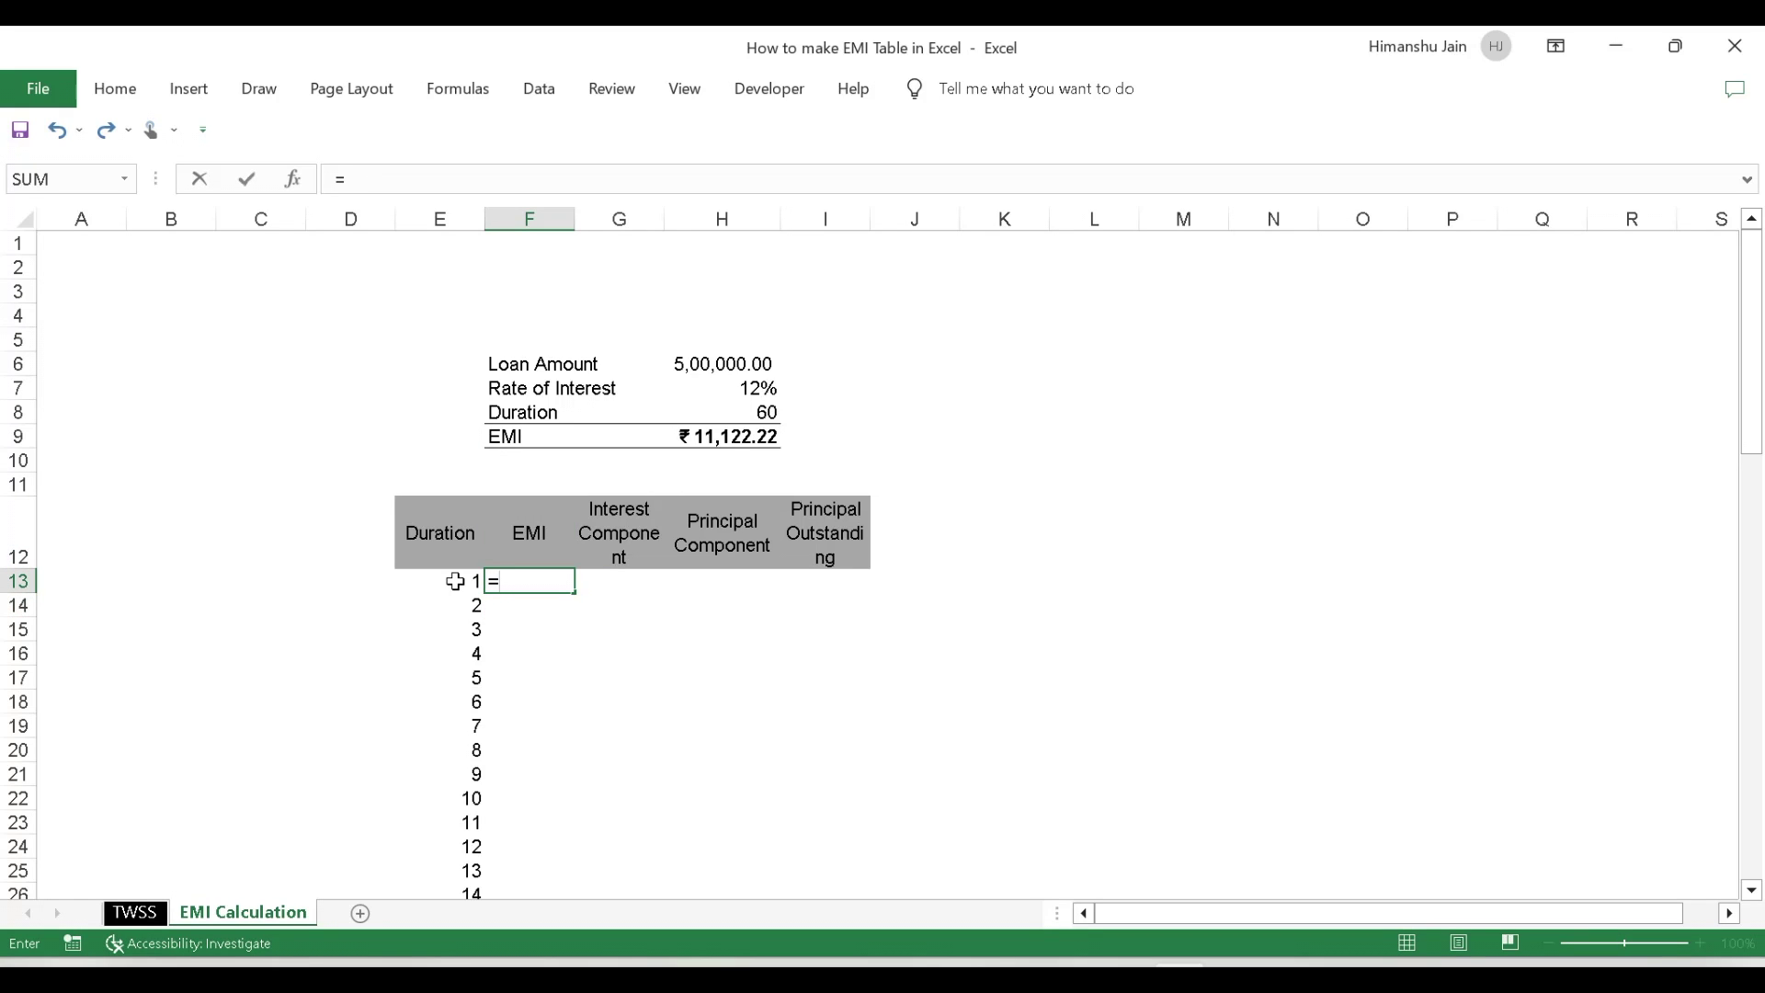
key("Up")
key("Up")
key("Up")
key("Up")
key("Right")
key("Right")
key("Right")
key("Left")
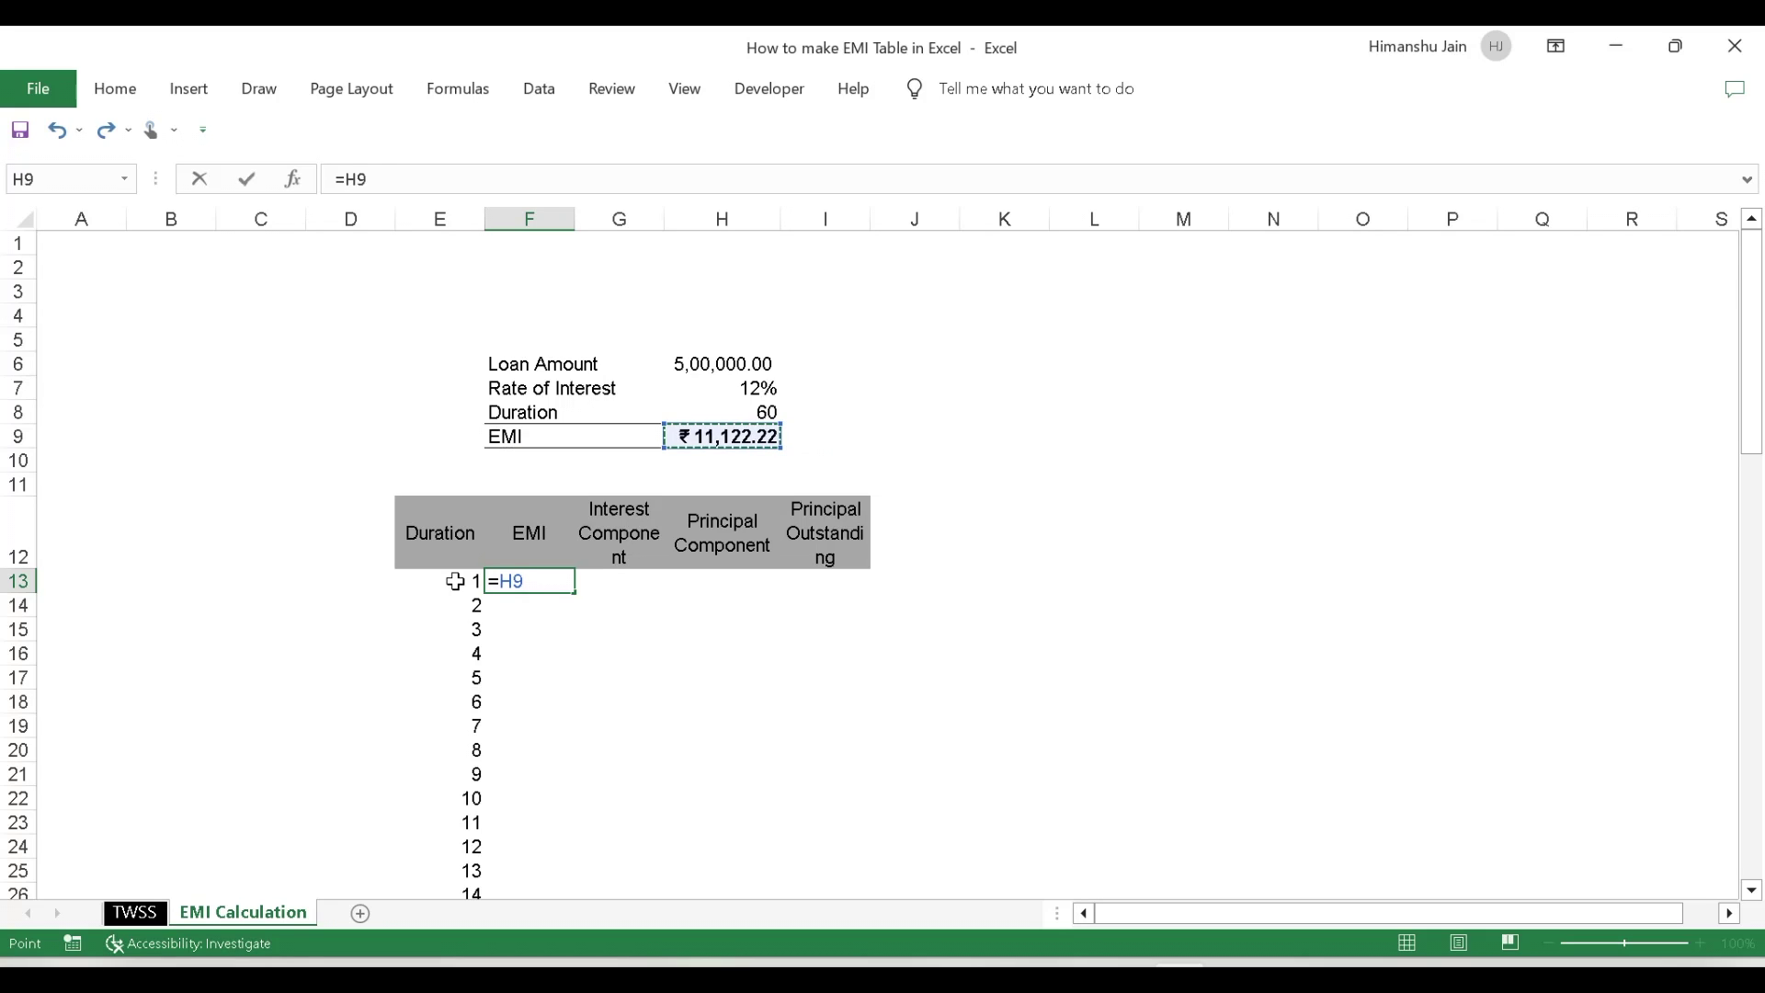
key("F4")
key("Return")
left_click(456, 581)
key("Right")
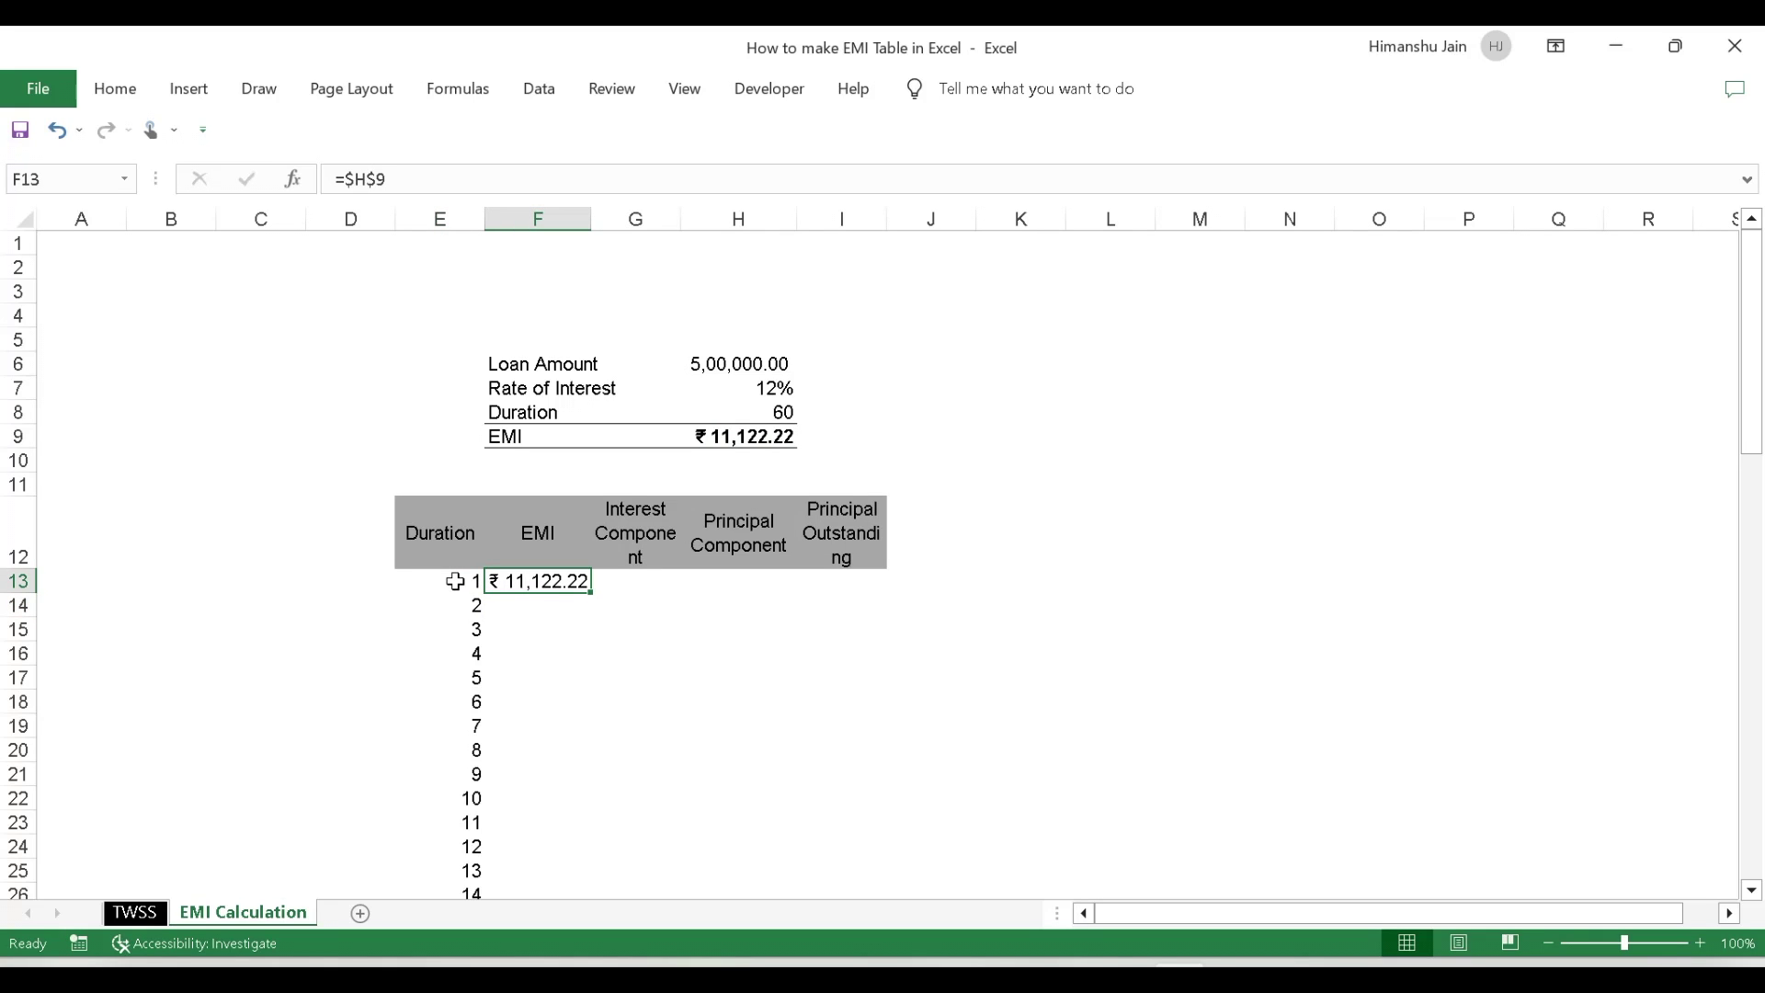
key("ctrl+c")
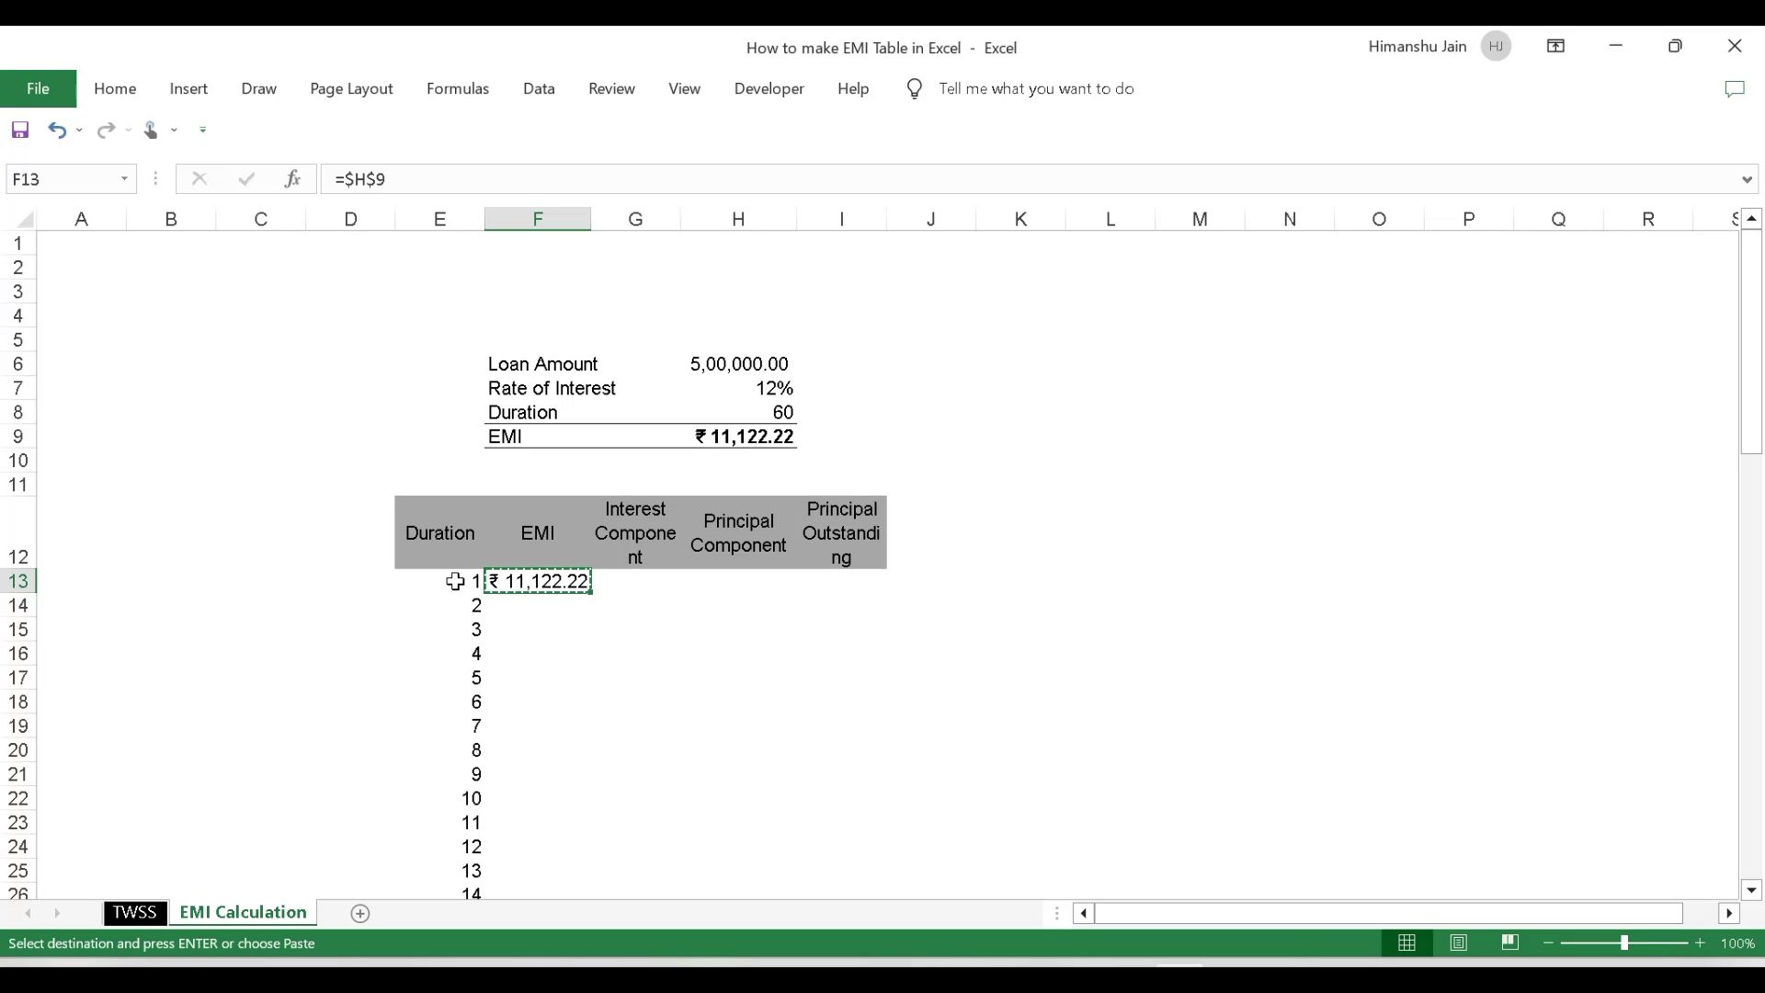
Try to paste the copied EMI reference into F13:F72, and undo the paste
left_click(455, 582)
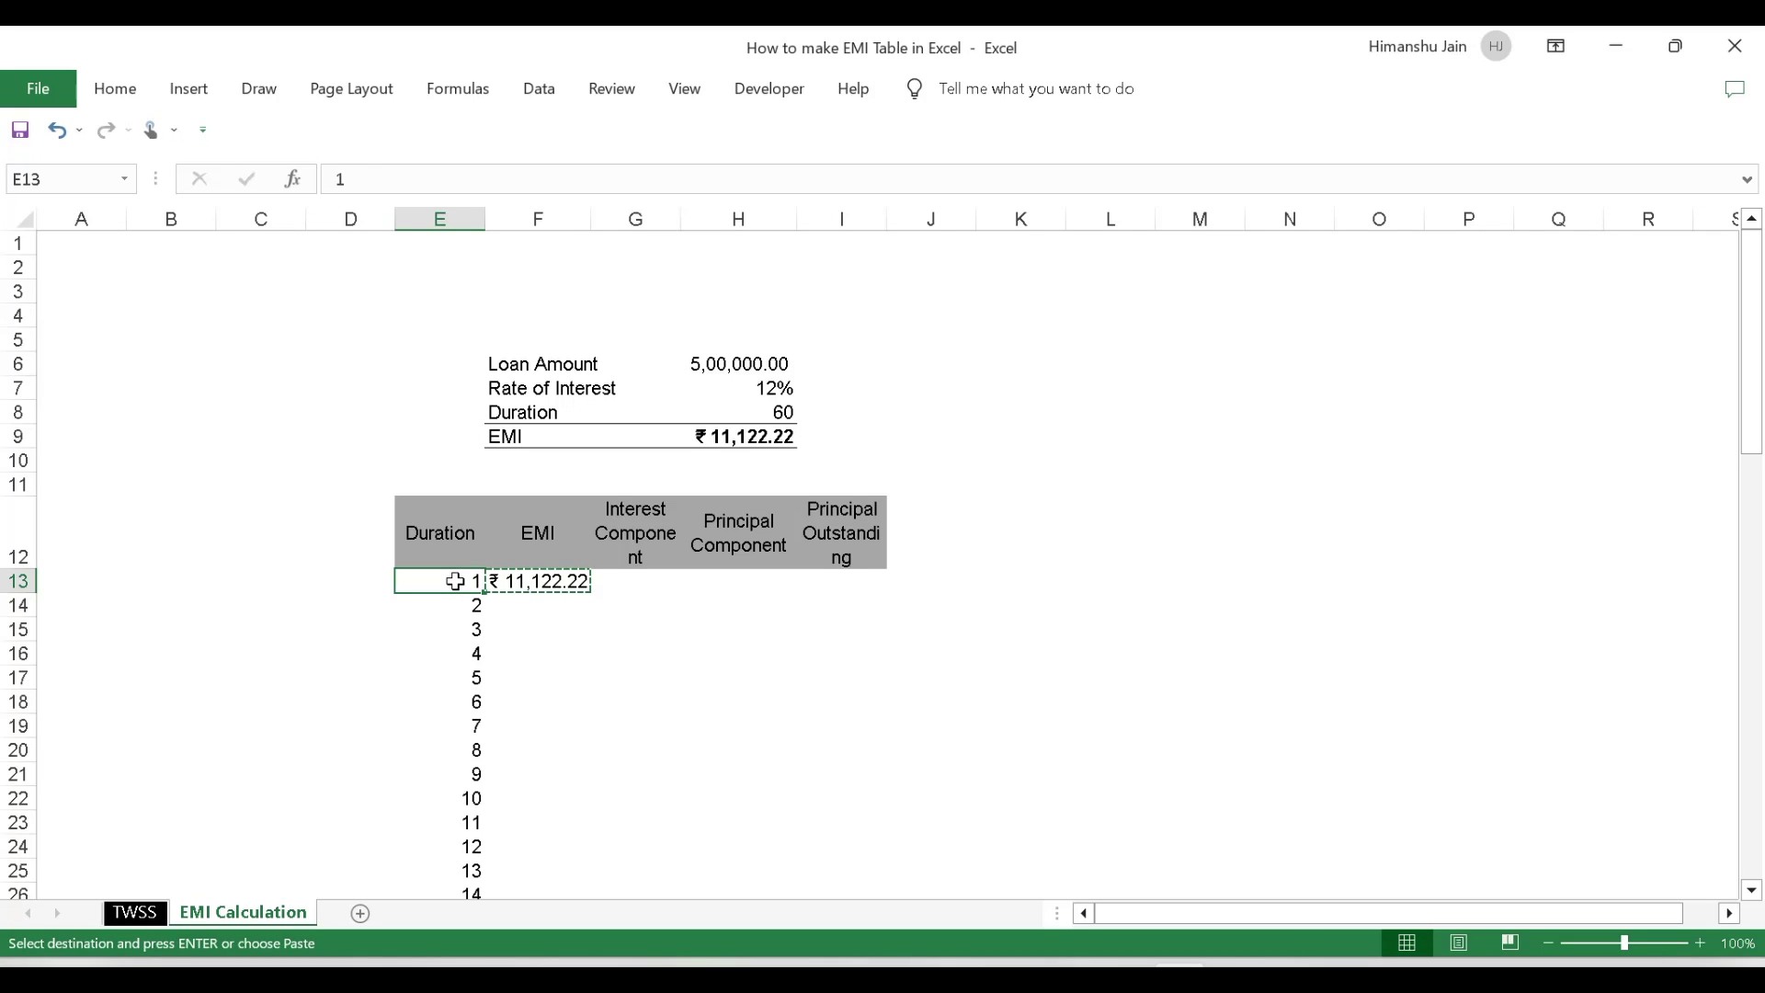
key("ctrl+Down")
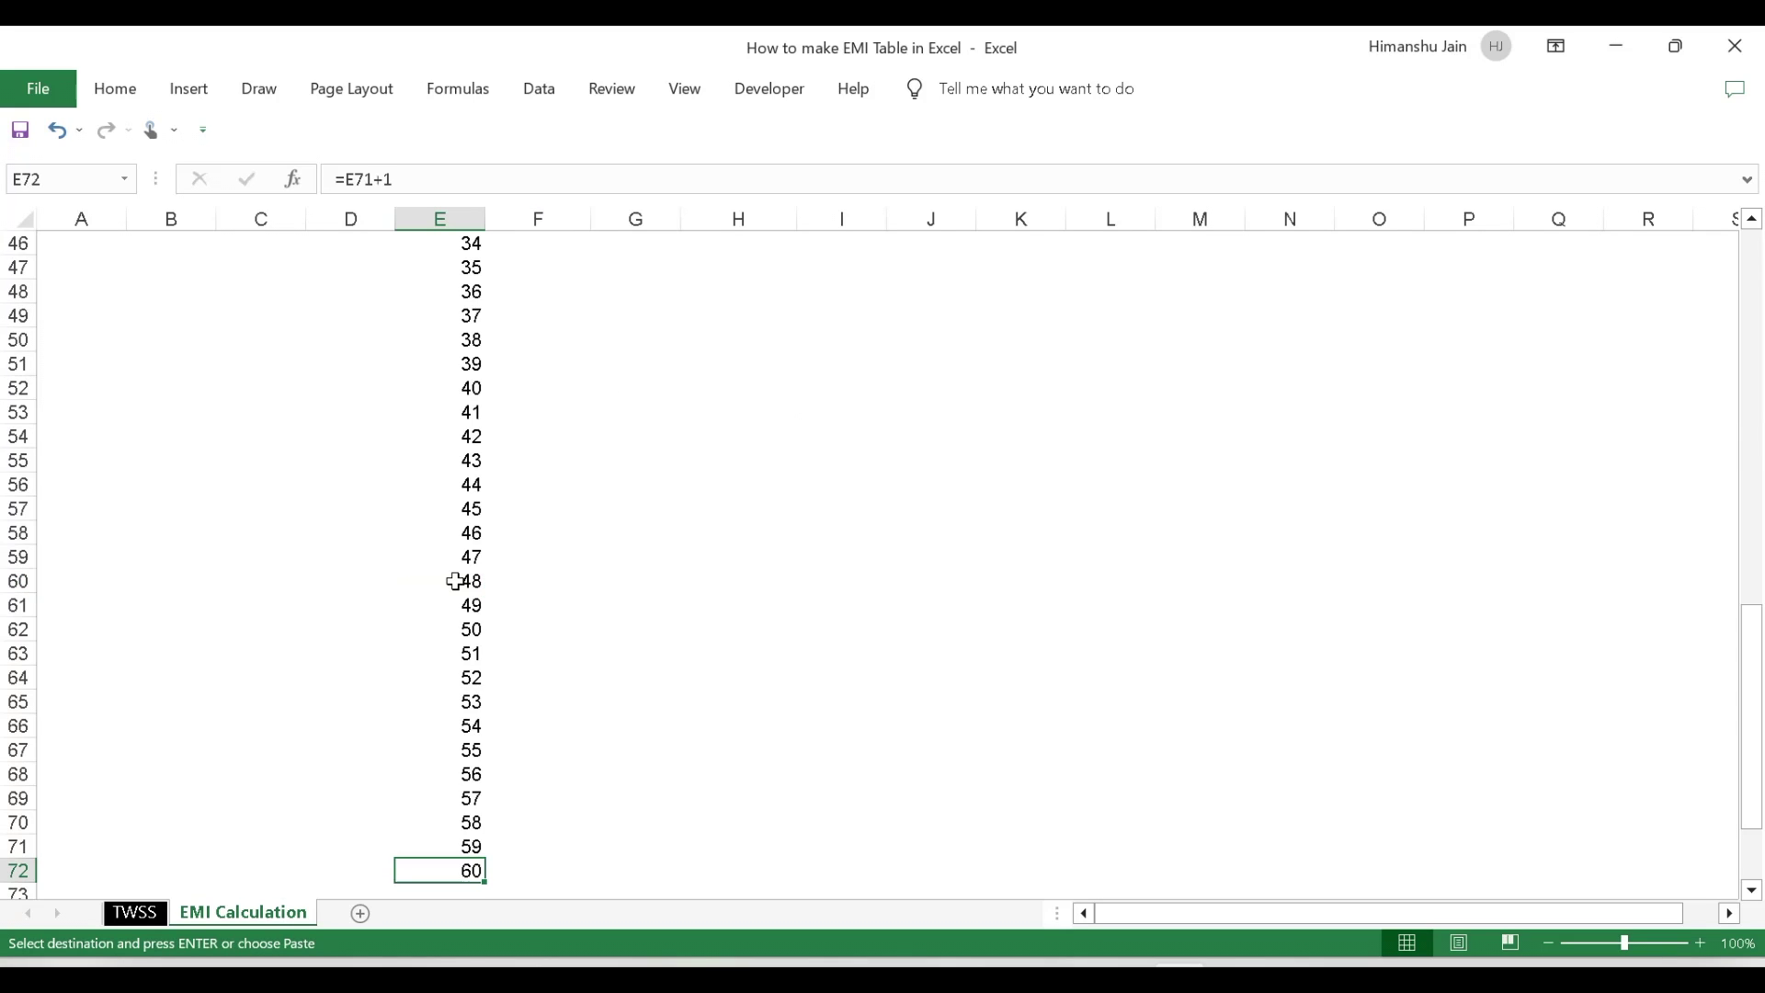
key("Right")
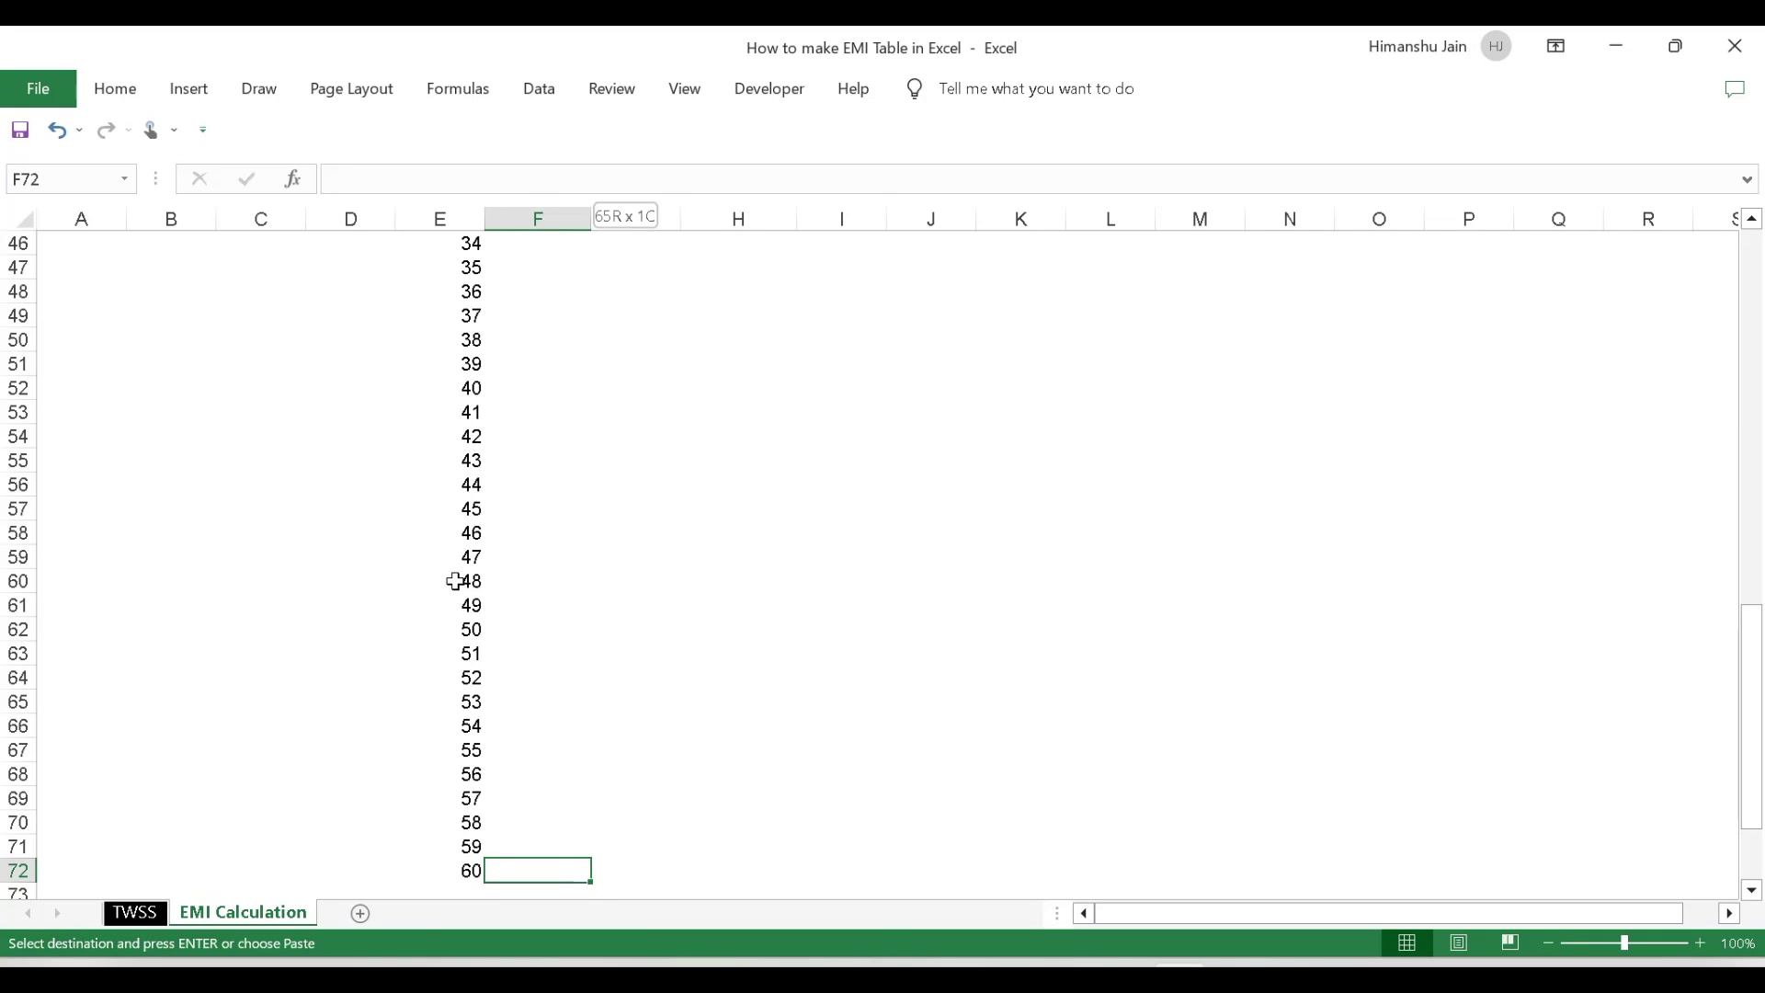
key("ctrl+shift+Up")
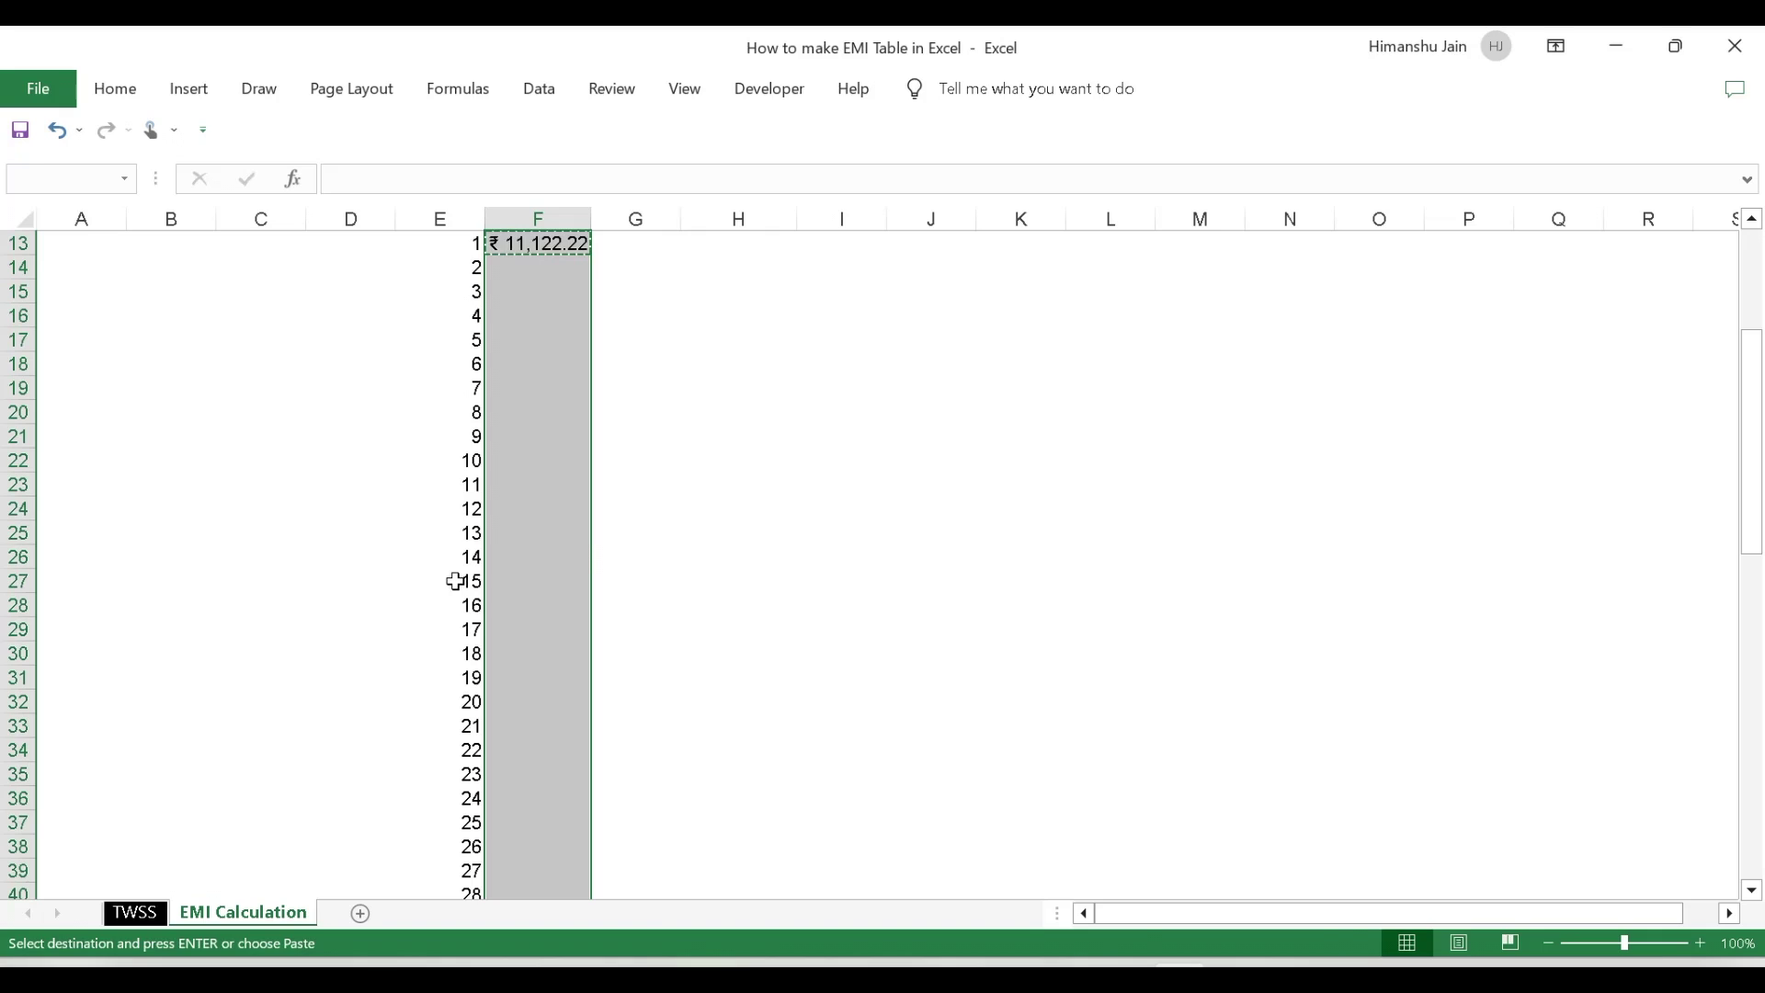
key("ctrl+v")
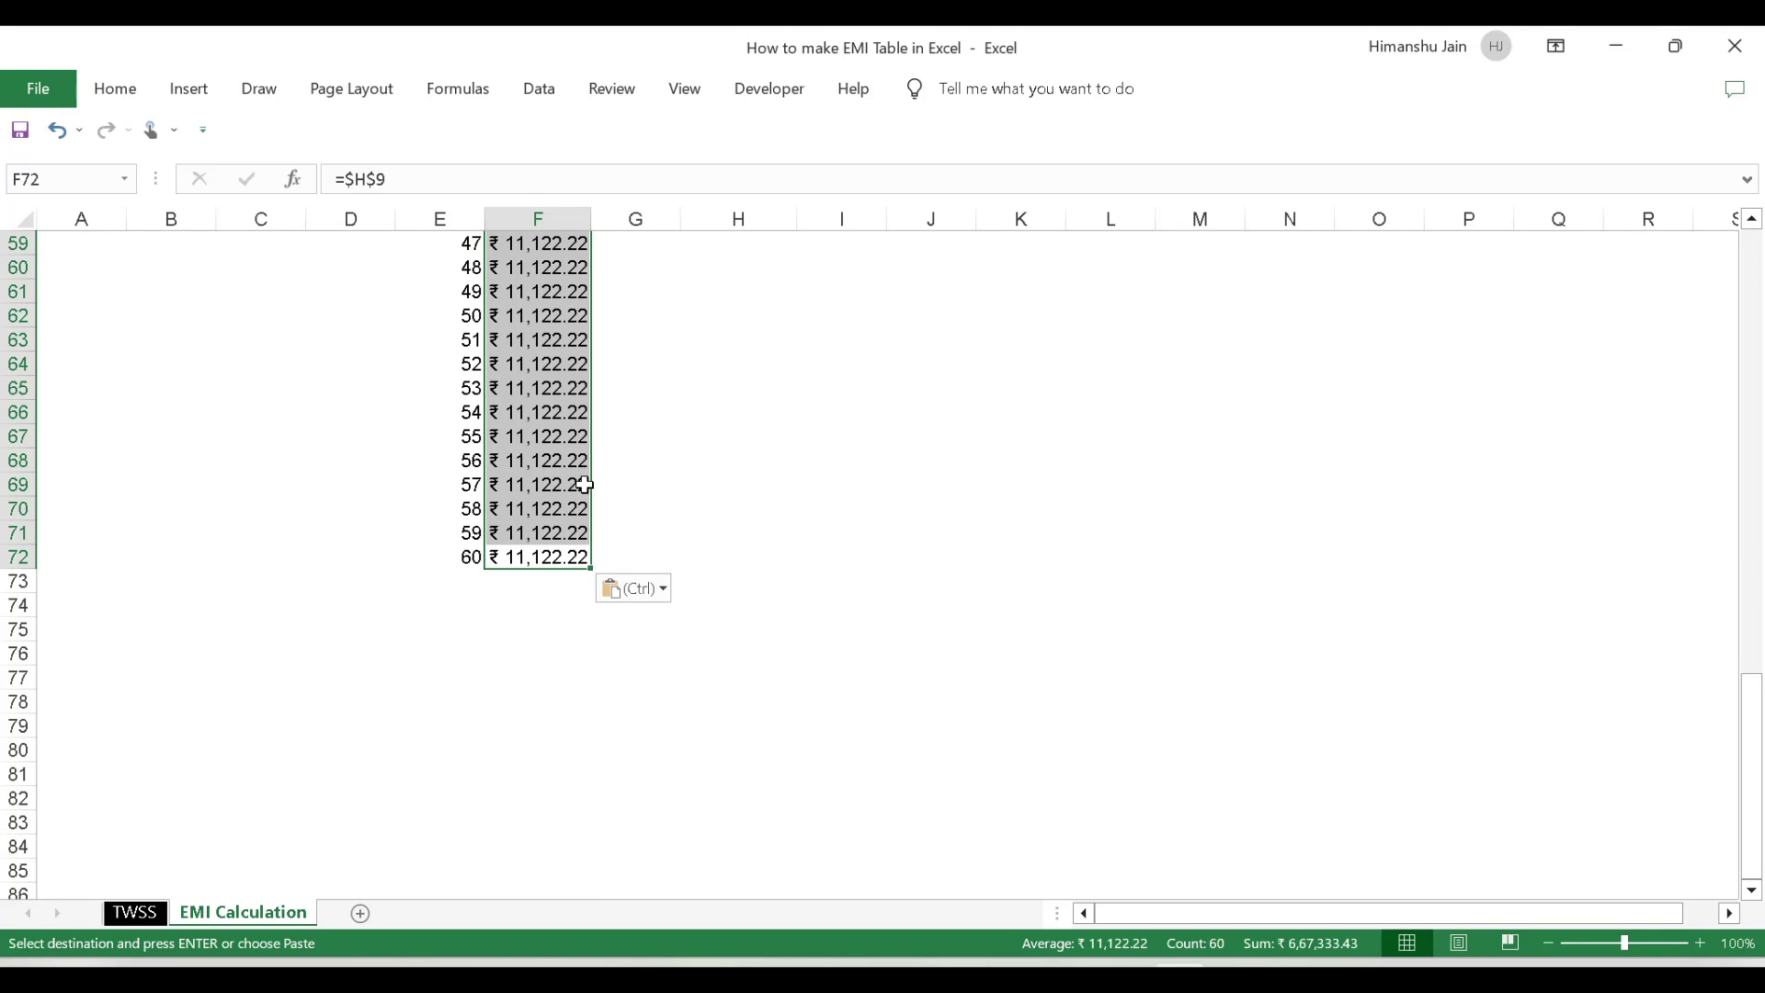
key("ctrl+z")
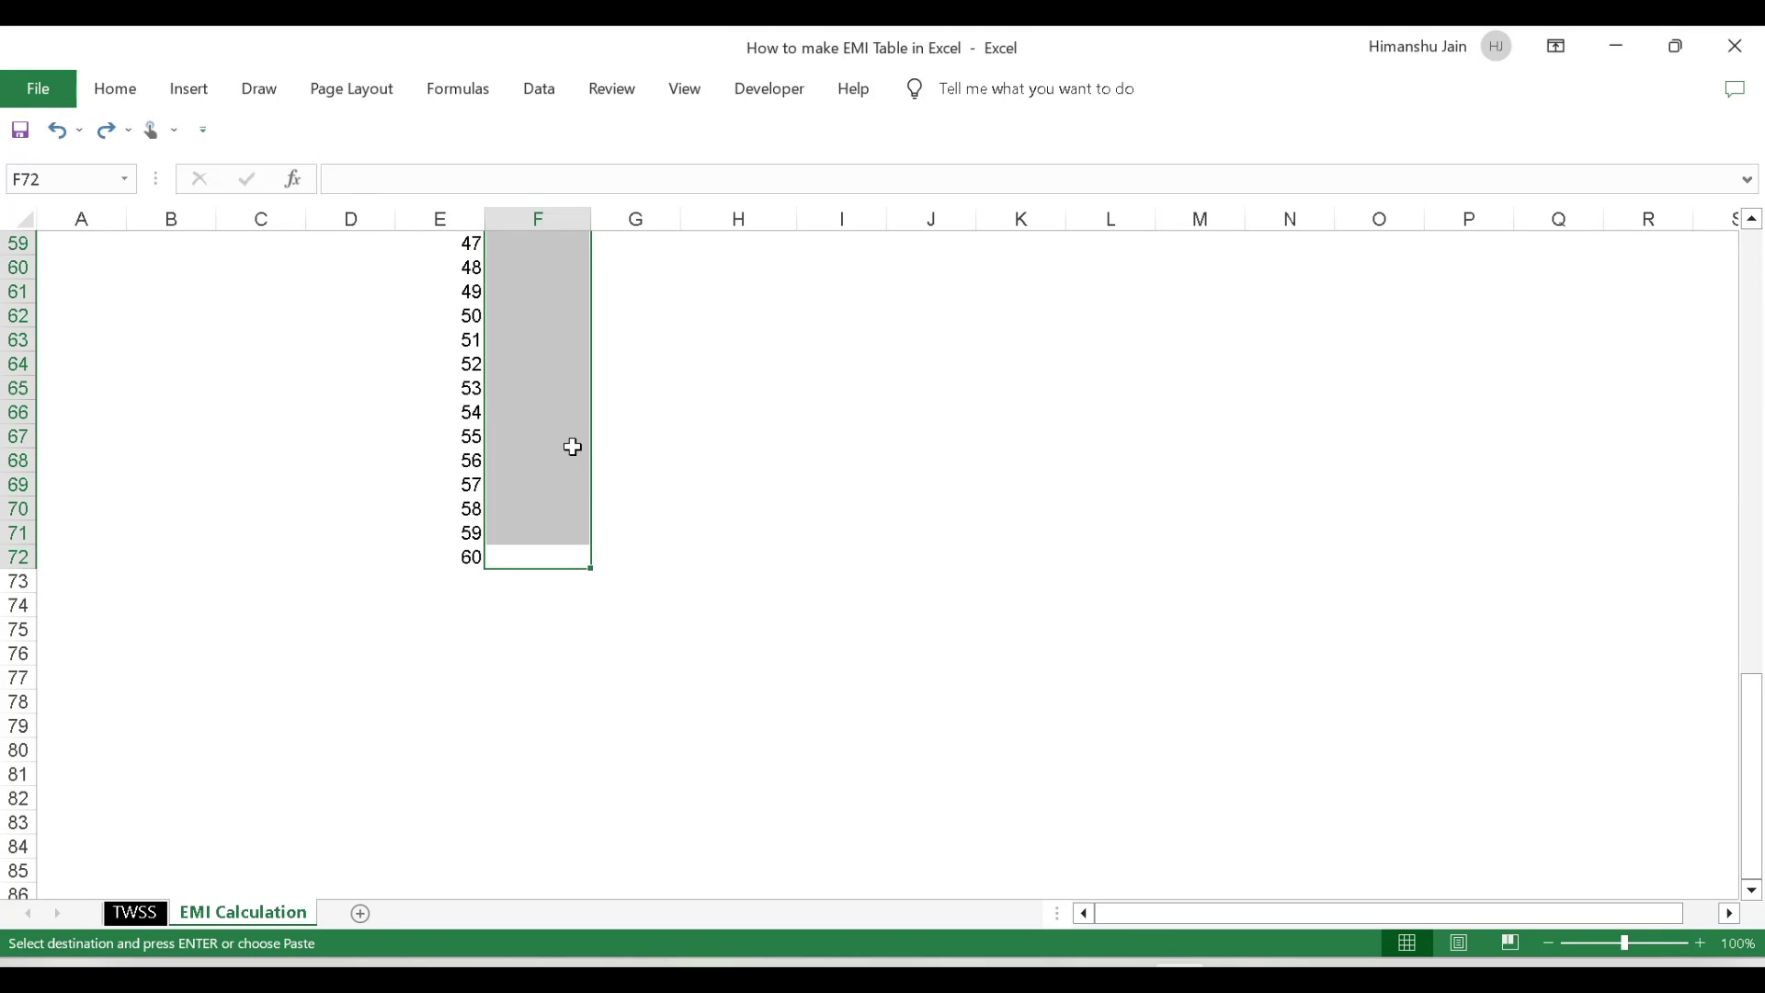
Paste the copied EMI reference from F13 down the EMI column to F72, matching the last duration row
scroll(572, 447, "up", 1)
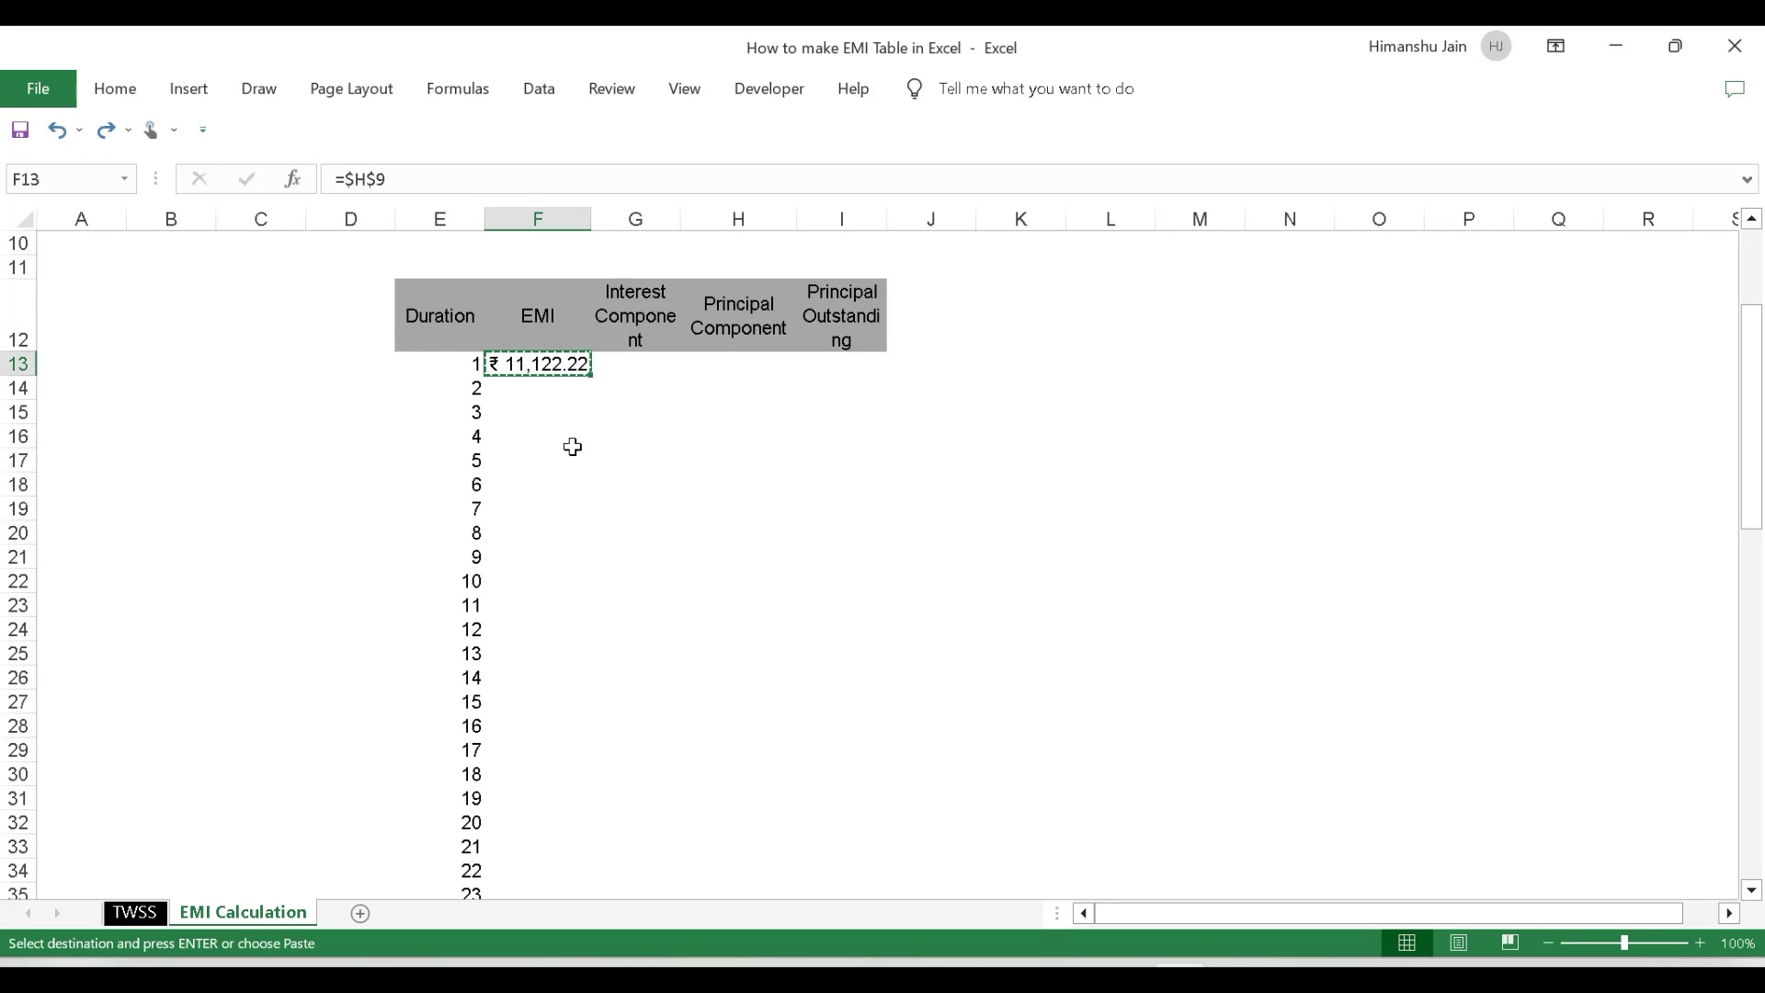
key("Up")
key("Up")
key("Up")
key("Up")
key("Up")
key("Up")
key("Down")
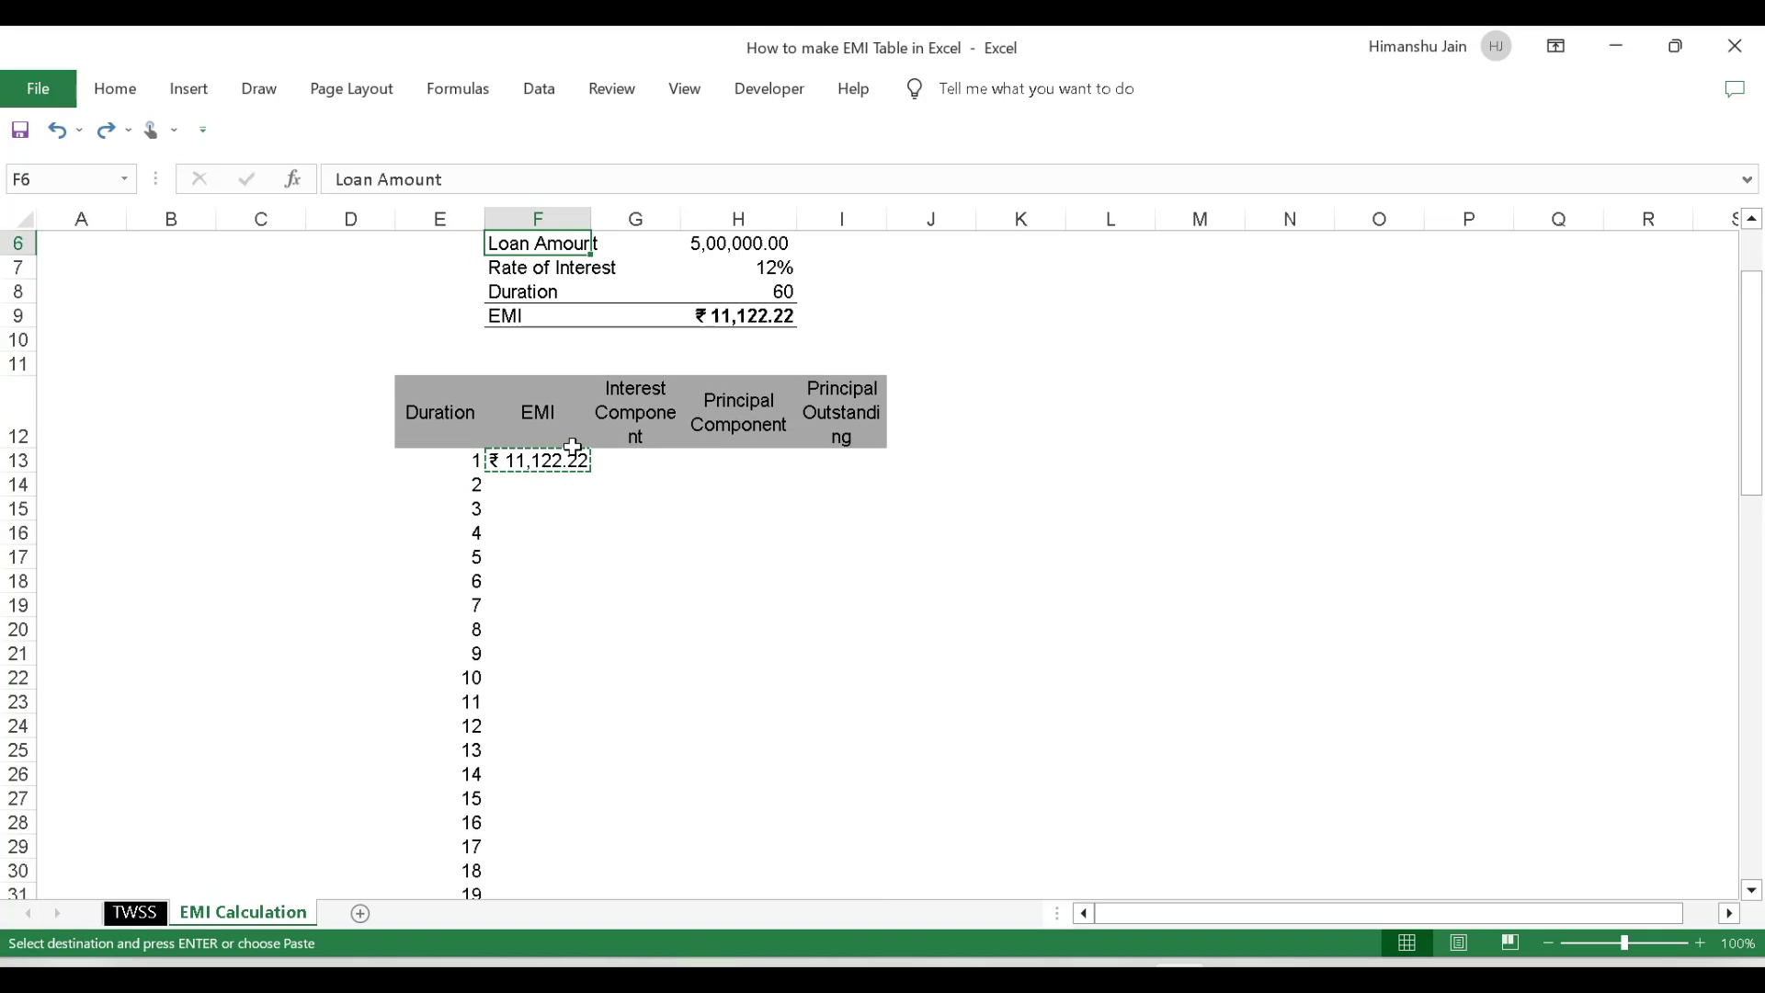
key("Down")
key("Down")
key("Down")
key("Down")
key("Down")
key("Down")
key("Up")
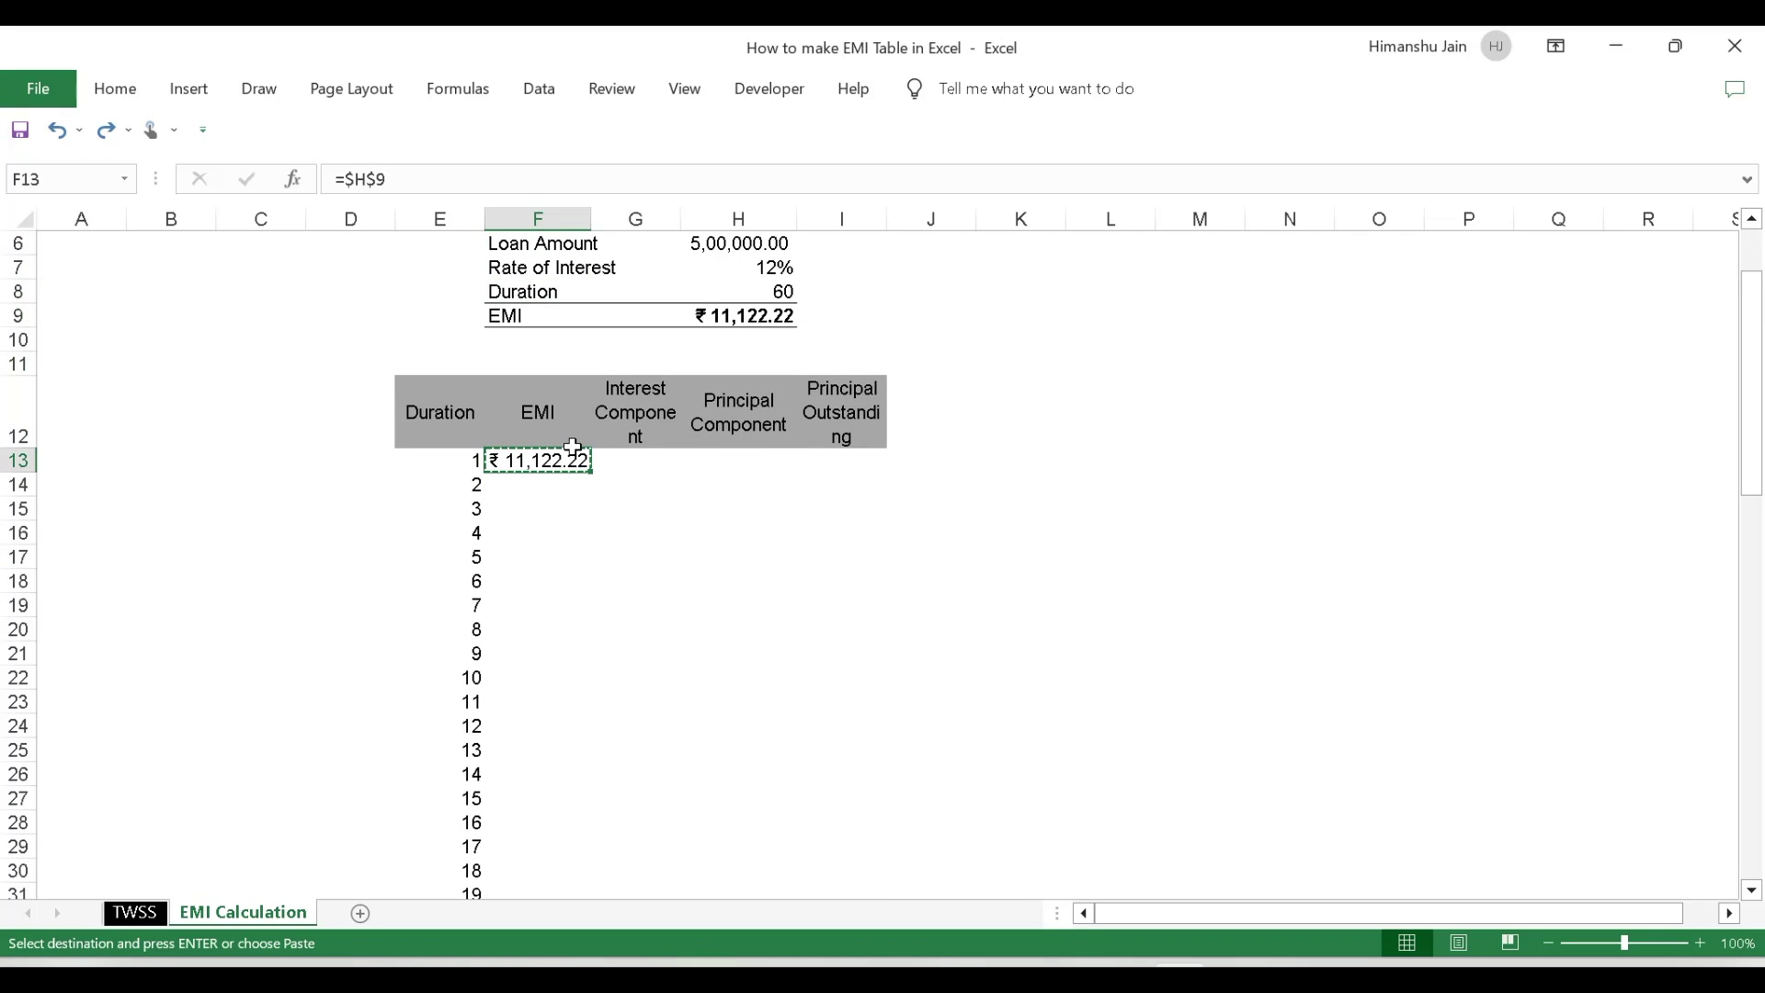
key("Left")
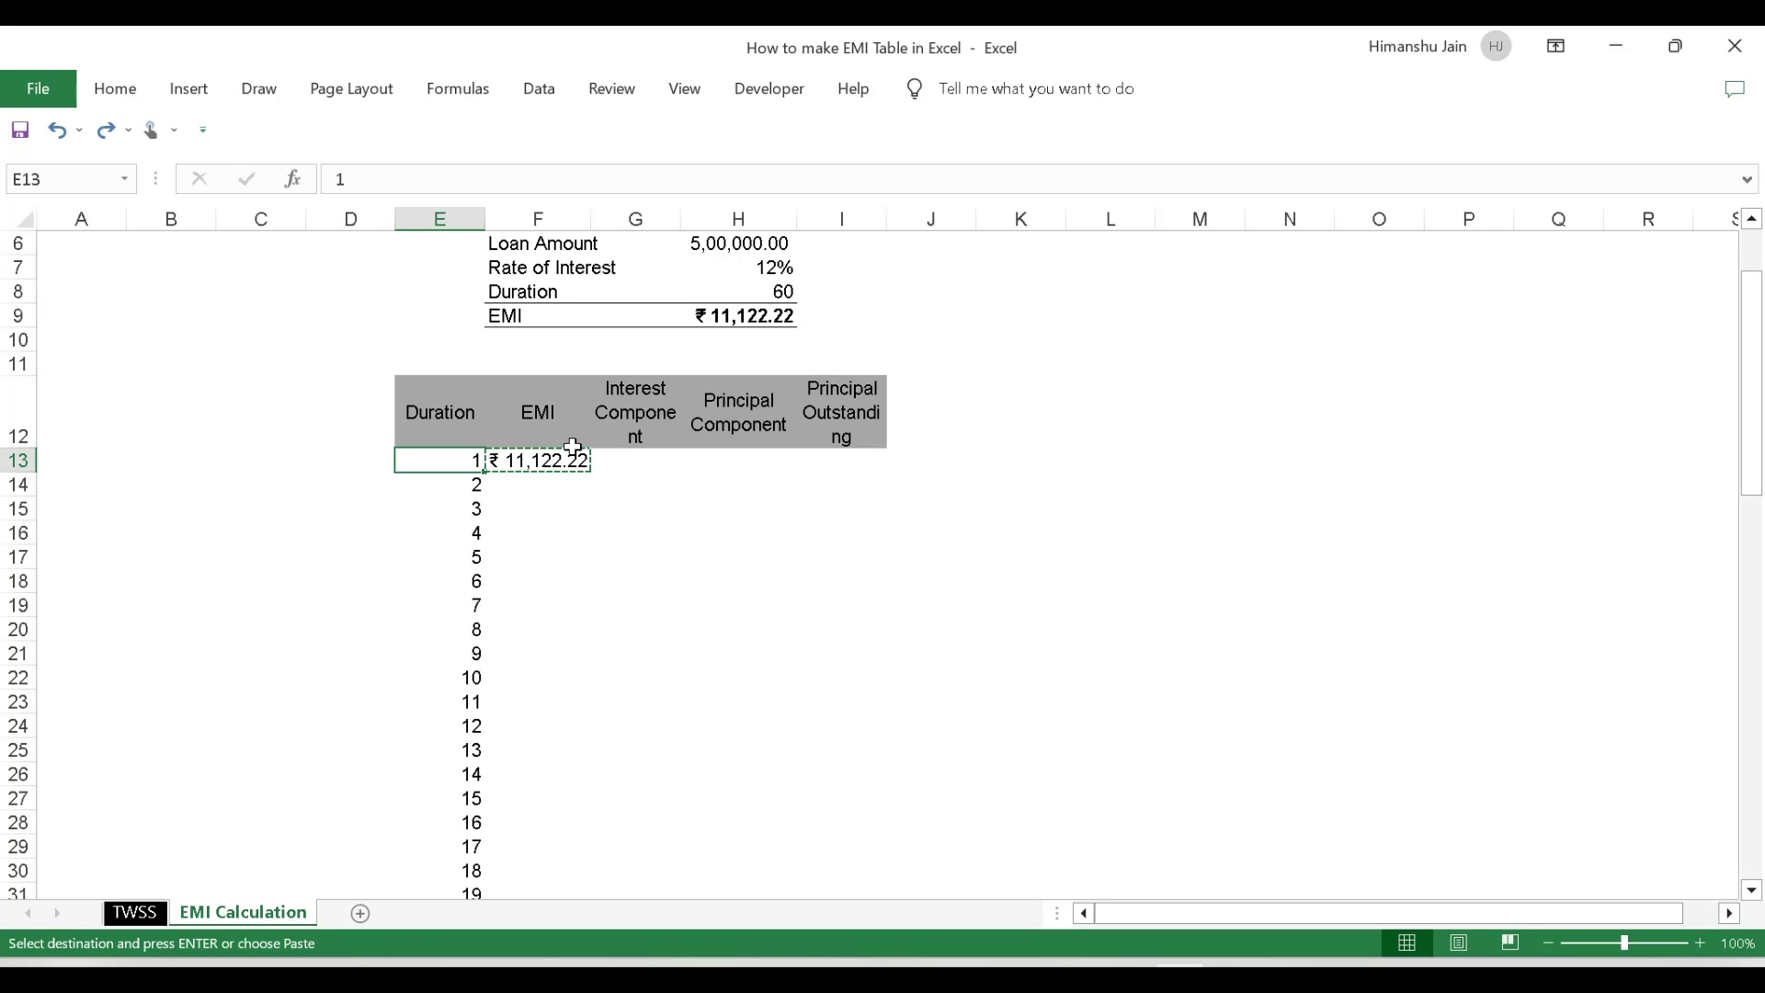
key("ctrl+Down")
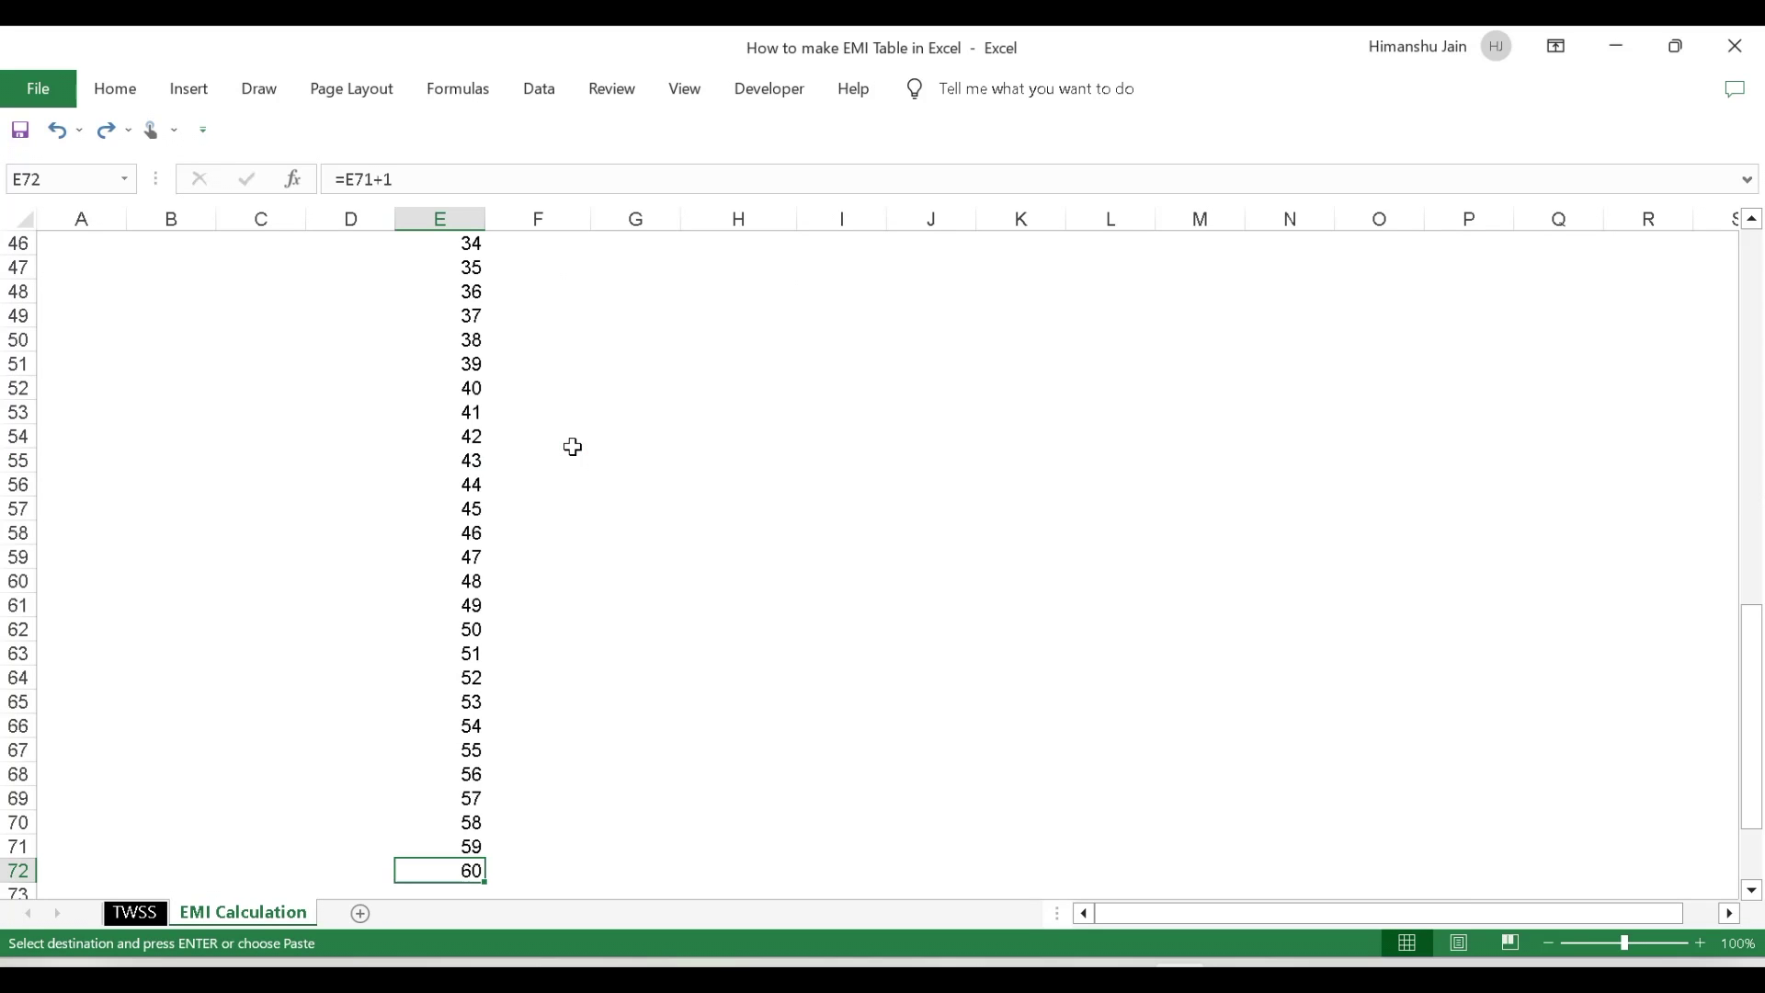
key("Right")
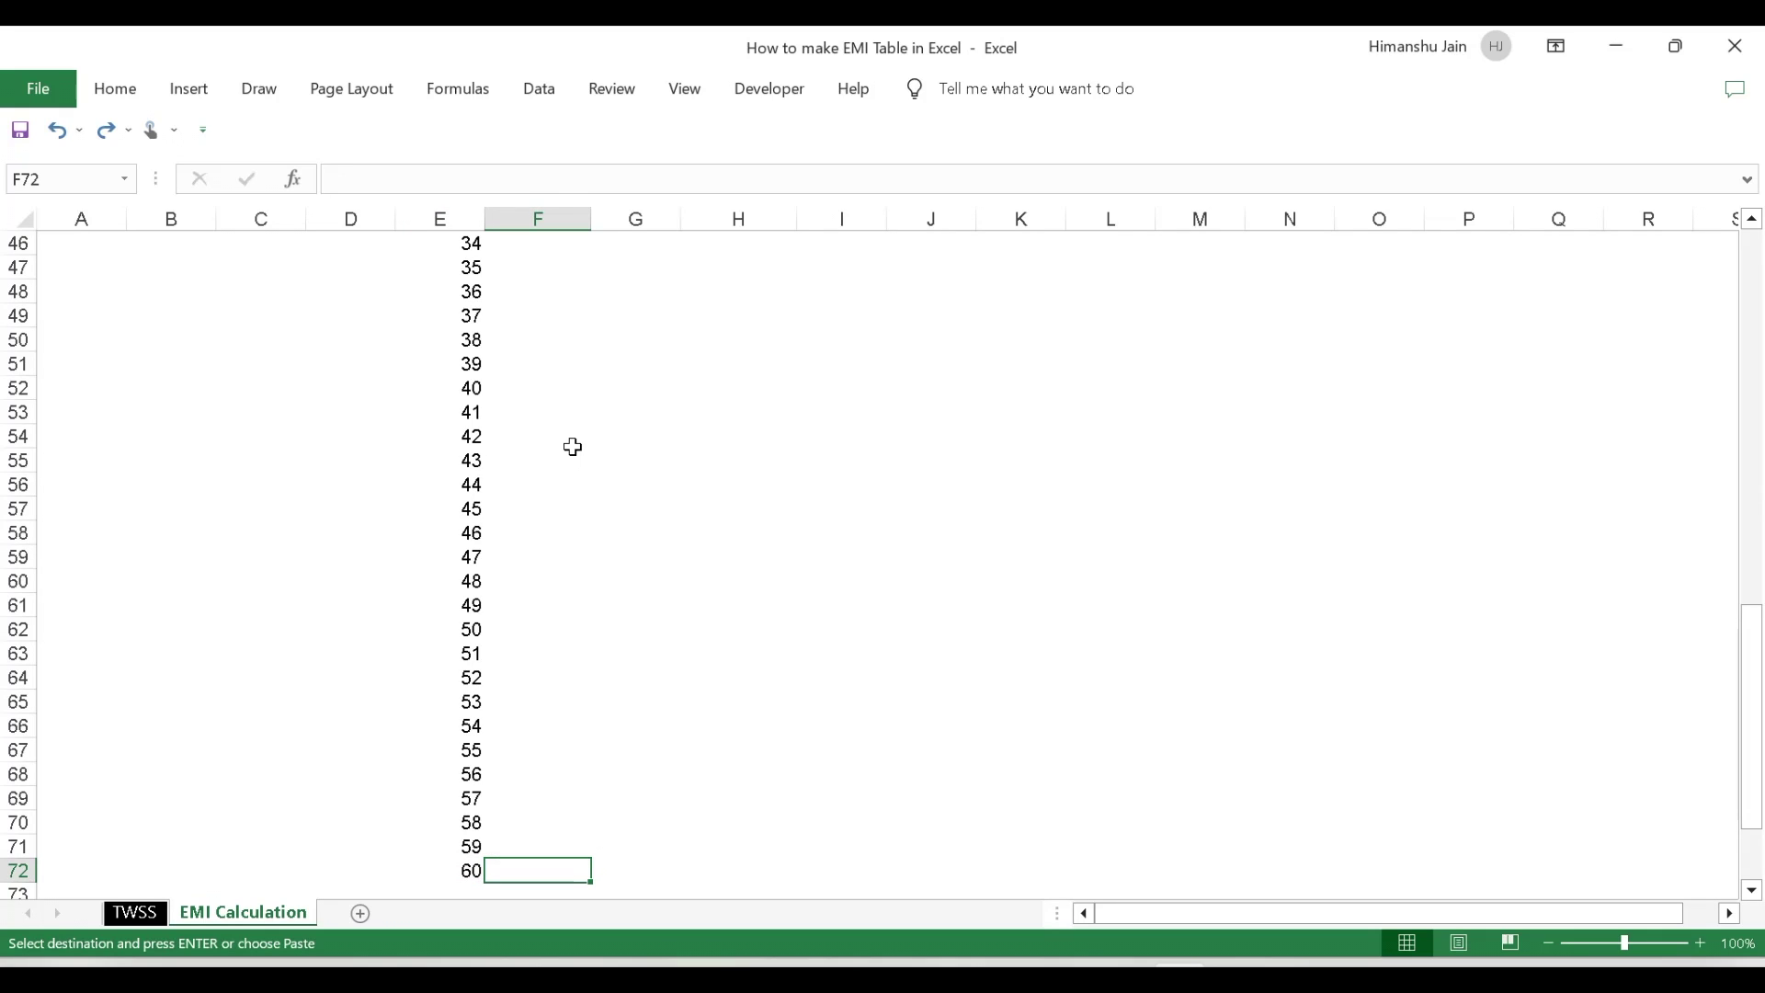
key("ctrl+shift+Up")
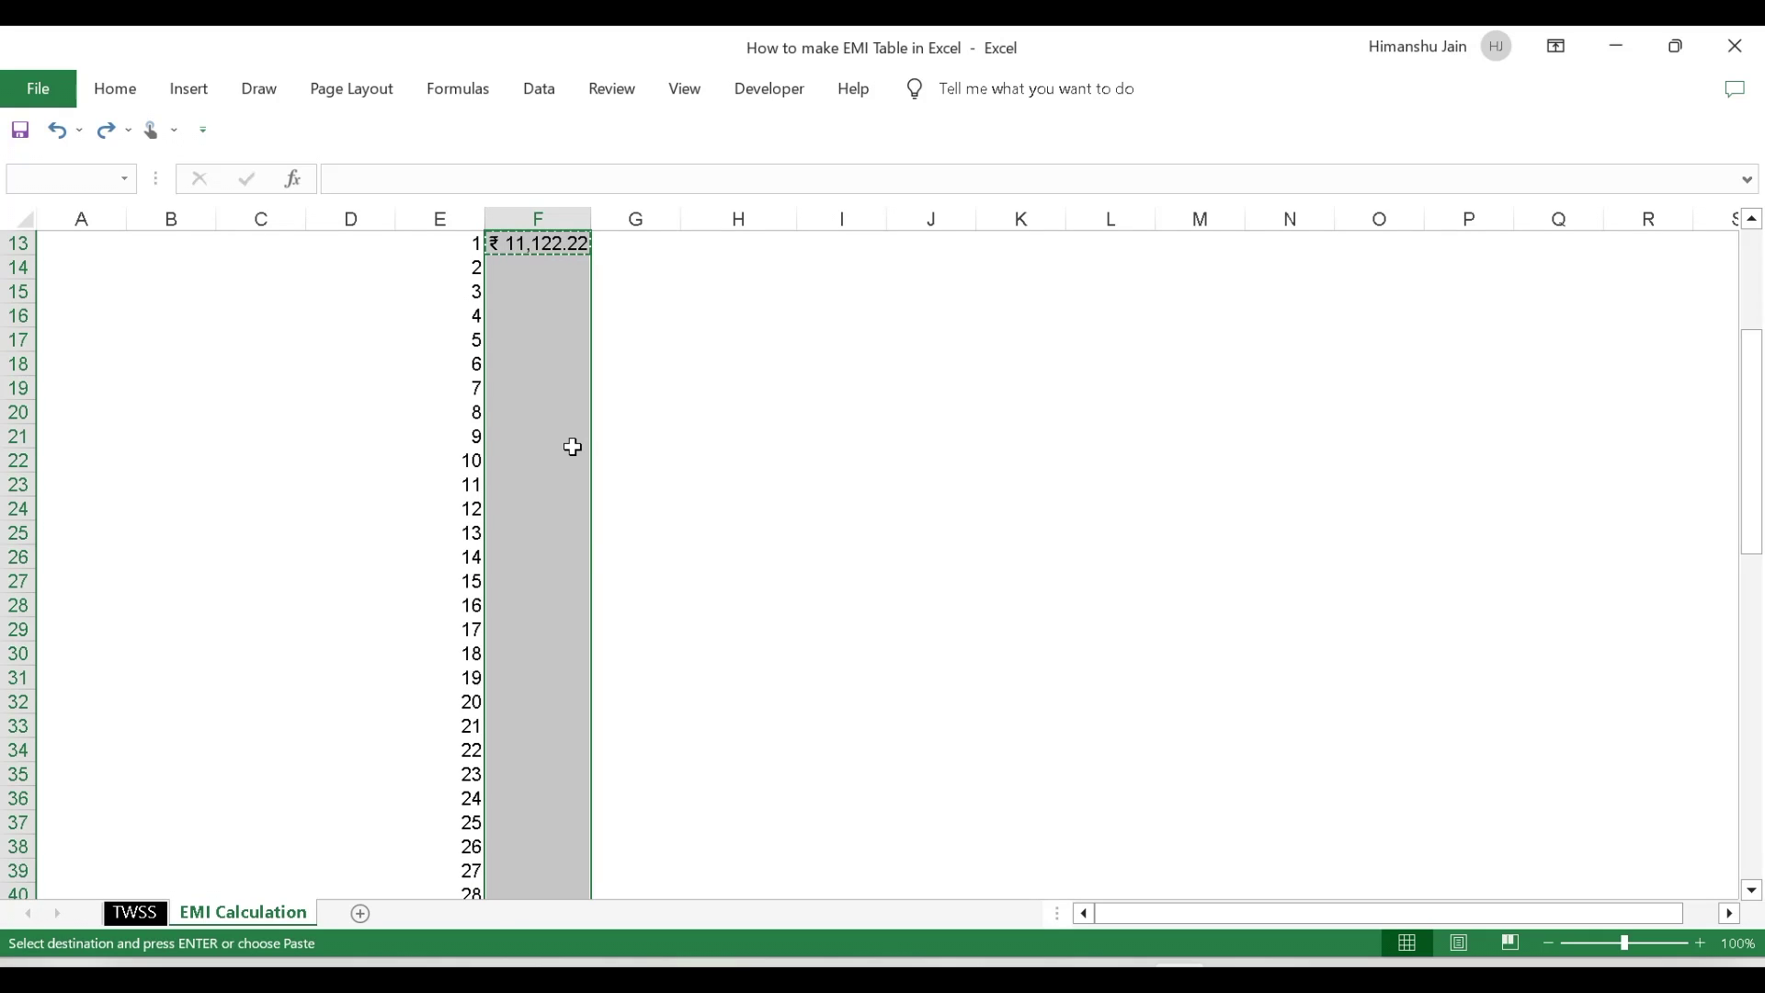
key("ctrl+v")
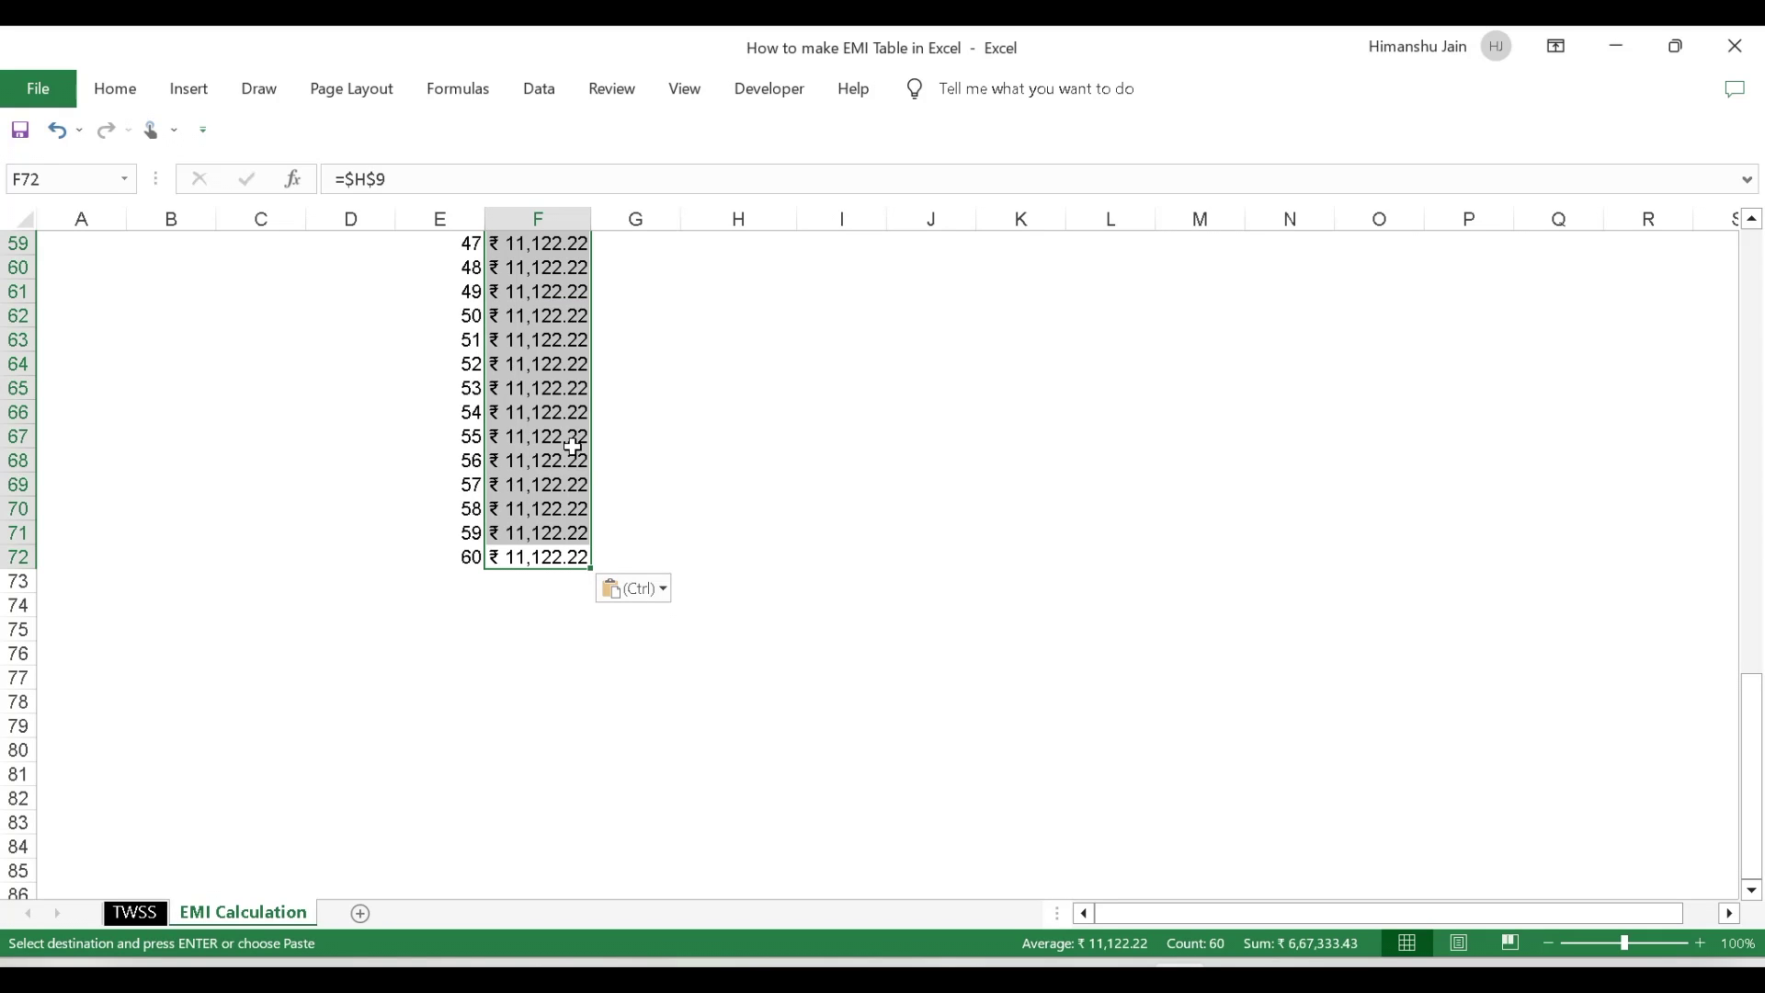
Return to the Duration header in E12 and review the filled EMI column
key("ctrl+Up")
key("ctrl+Up")
key("ctrl+Up")
key("Down")
key("Down")
key("Down")
key("Down")
key("Down")
key("Left")
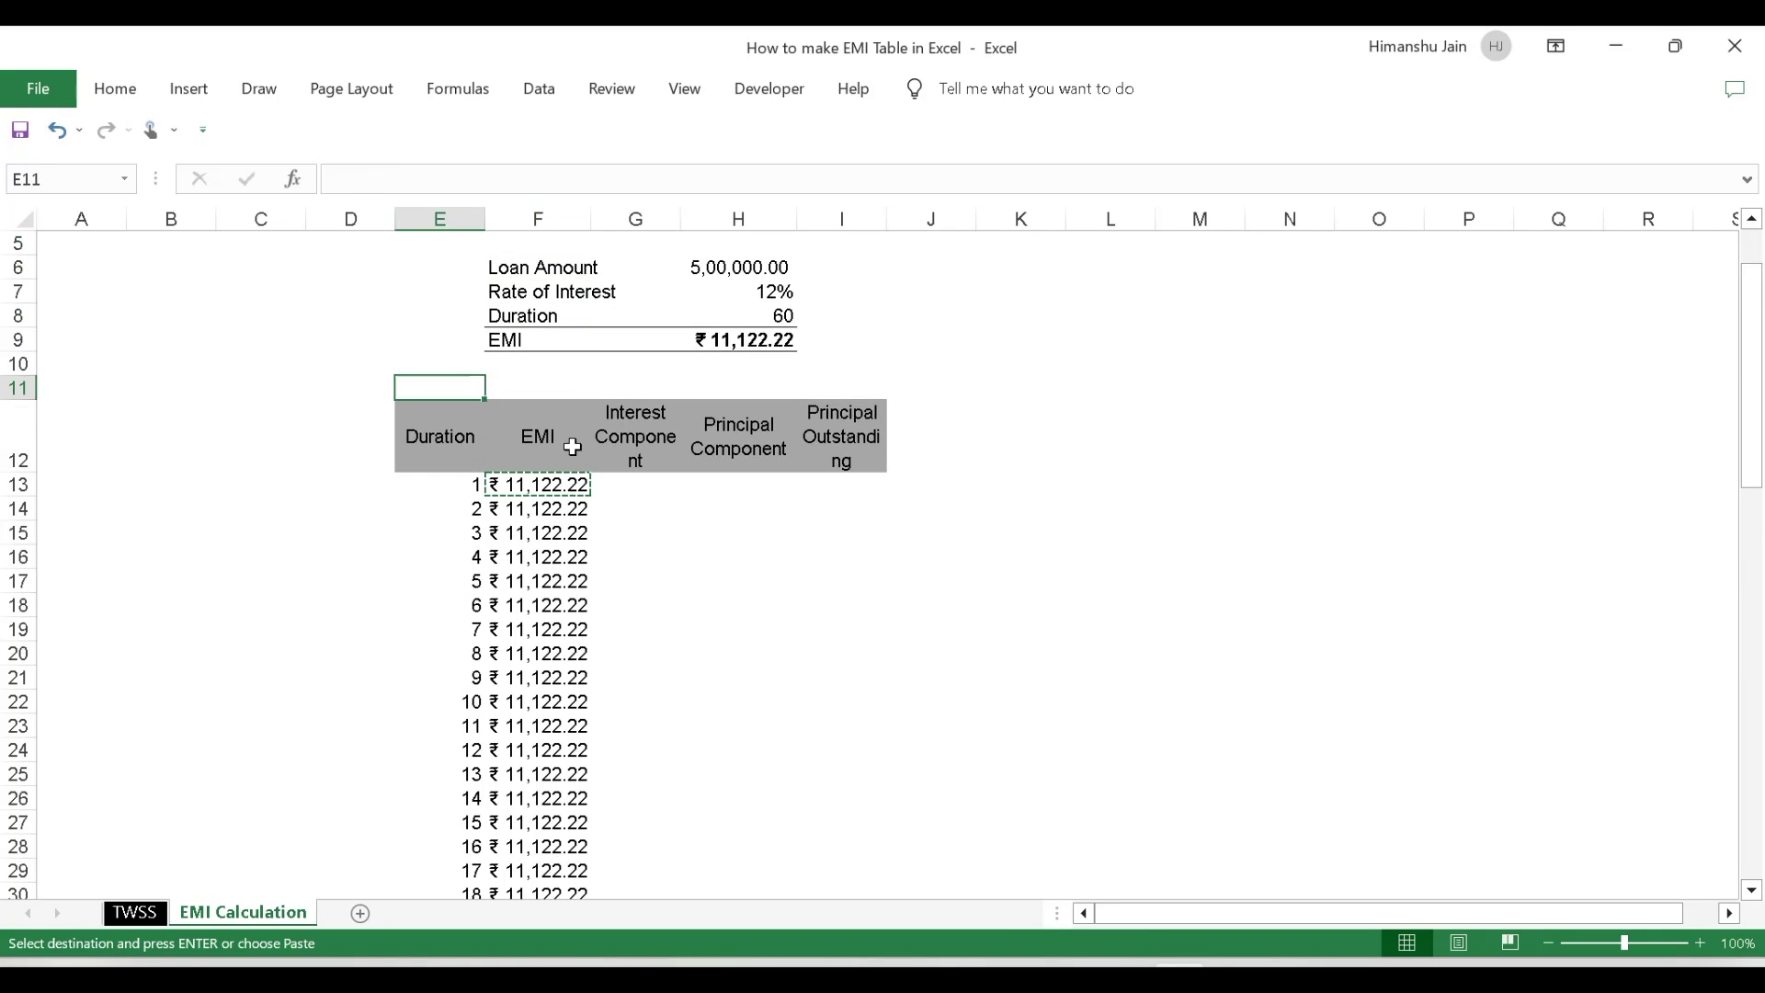
key("Down")
key("Right")
key("Left")
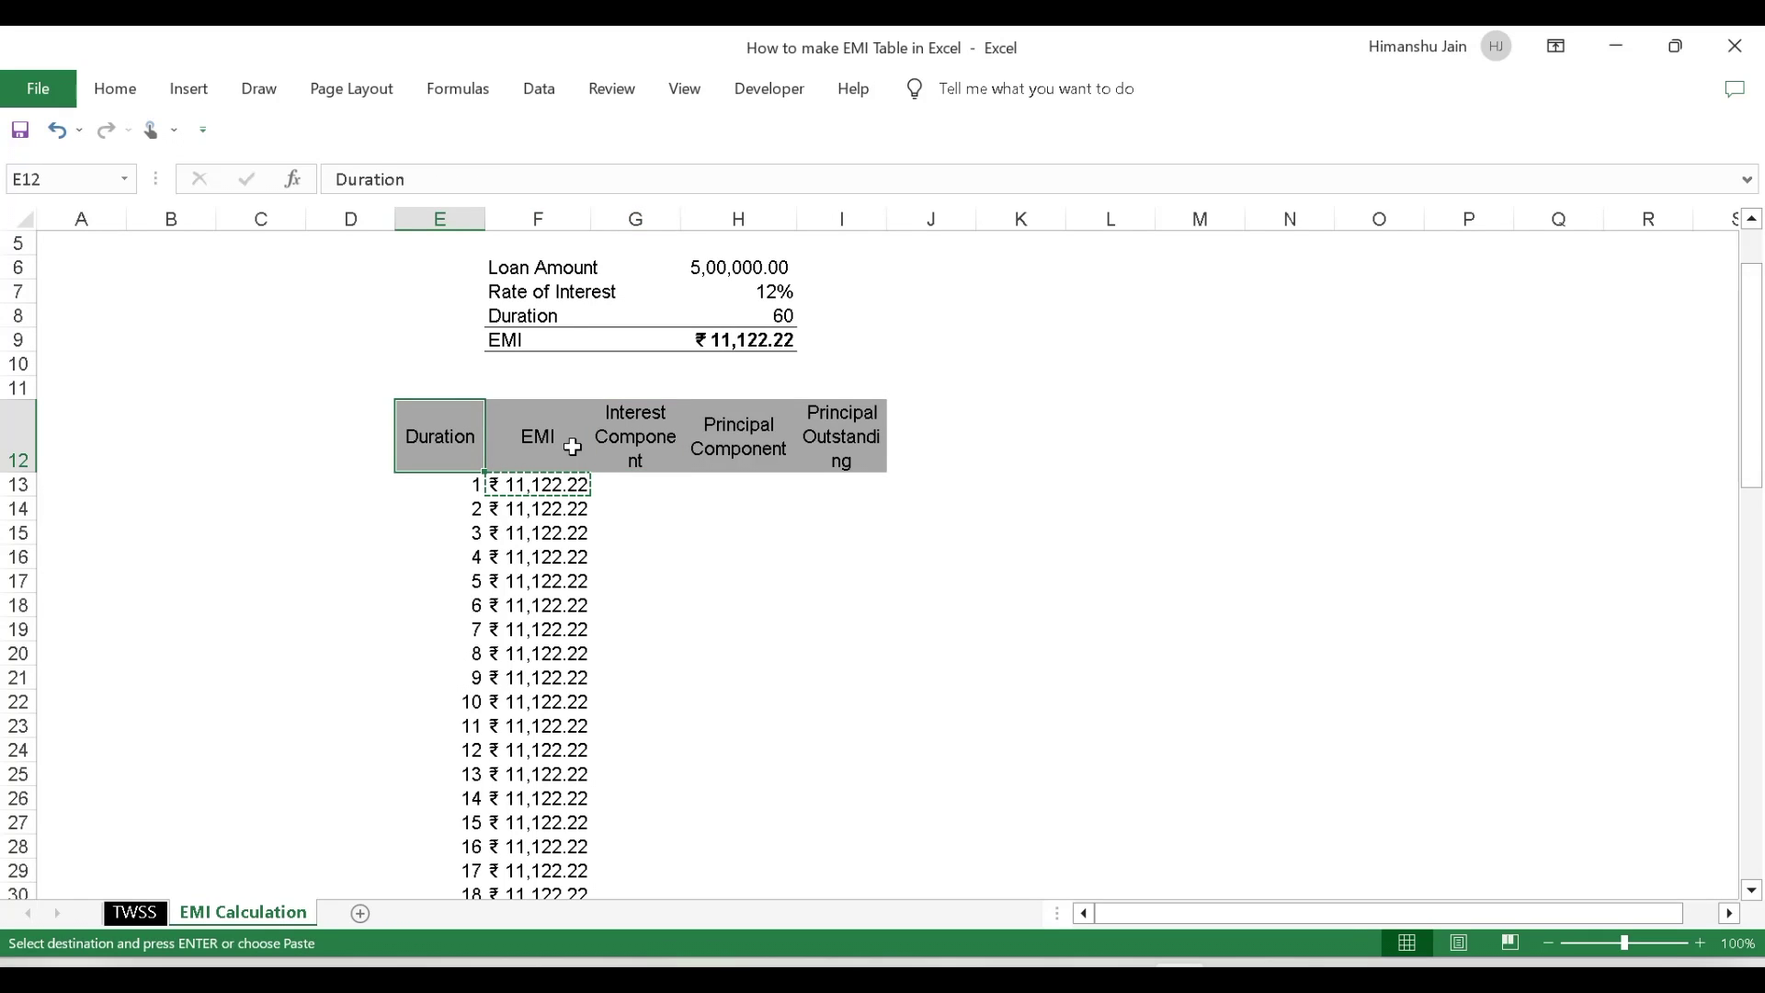
Apply all borders to the whole repayment table, E12:I72
key("ctrl+shift+Right")
key("ctrl+shift+Down")
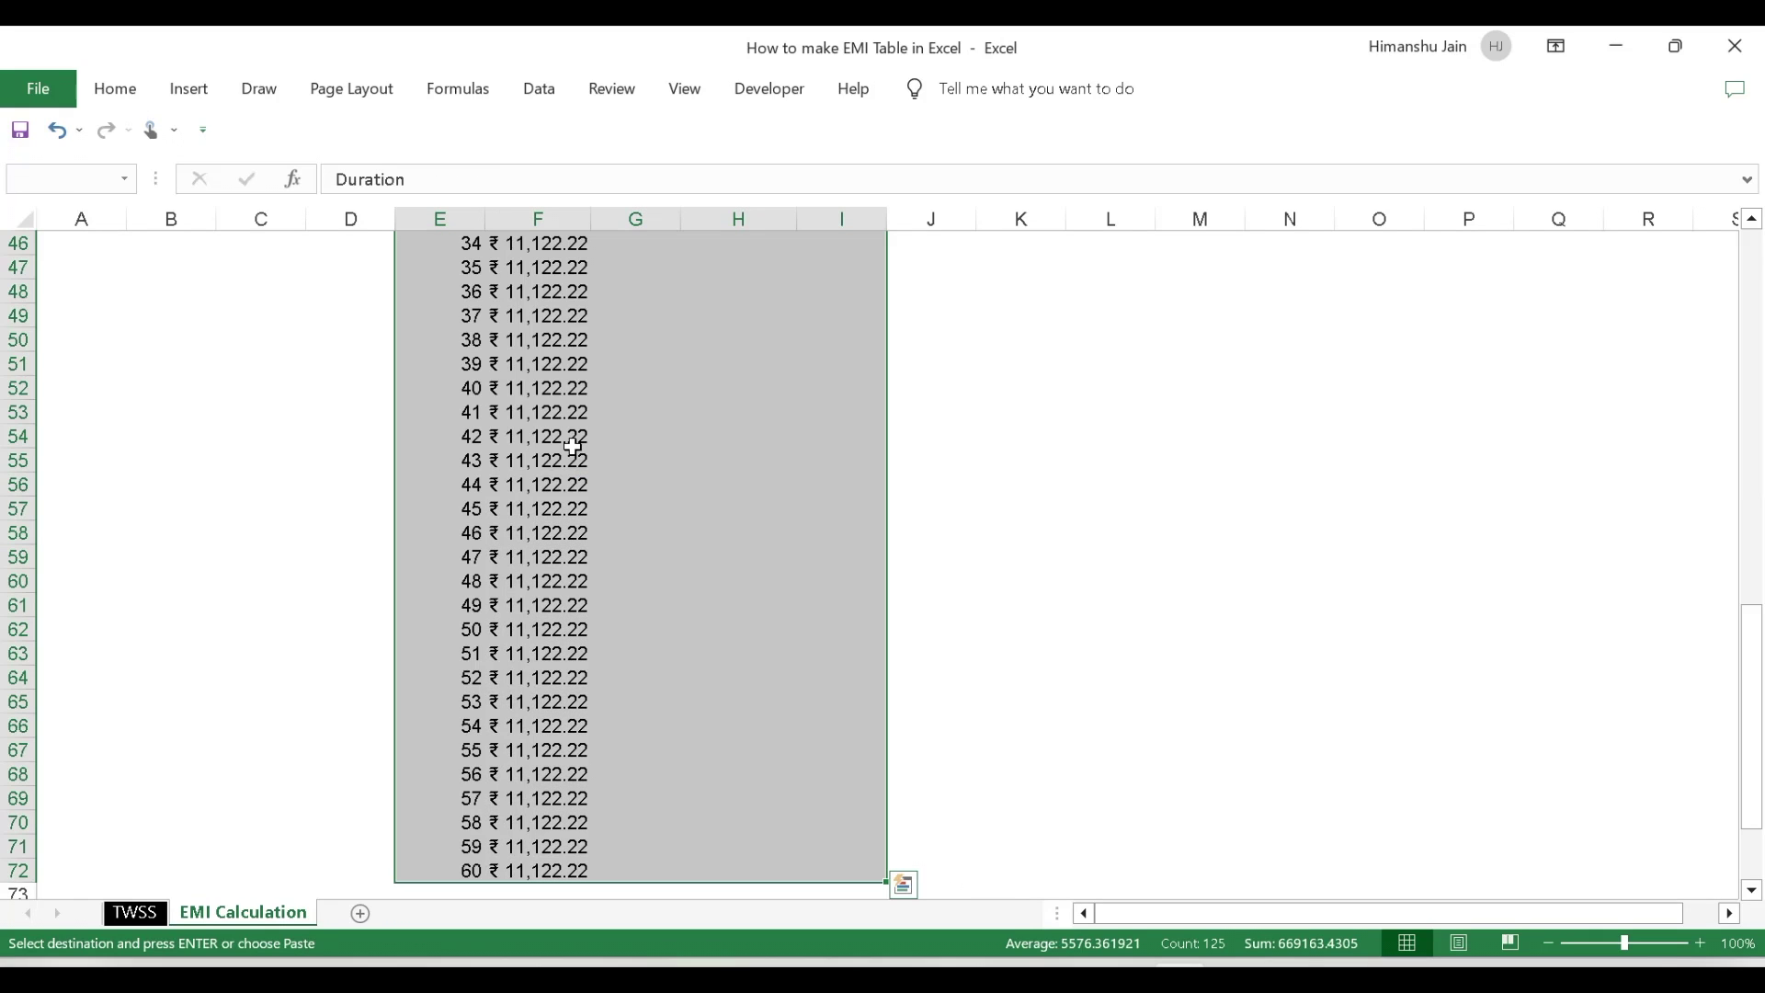
key("alt")
key("h")
key("b")
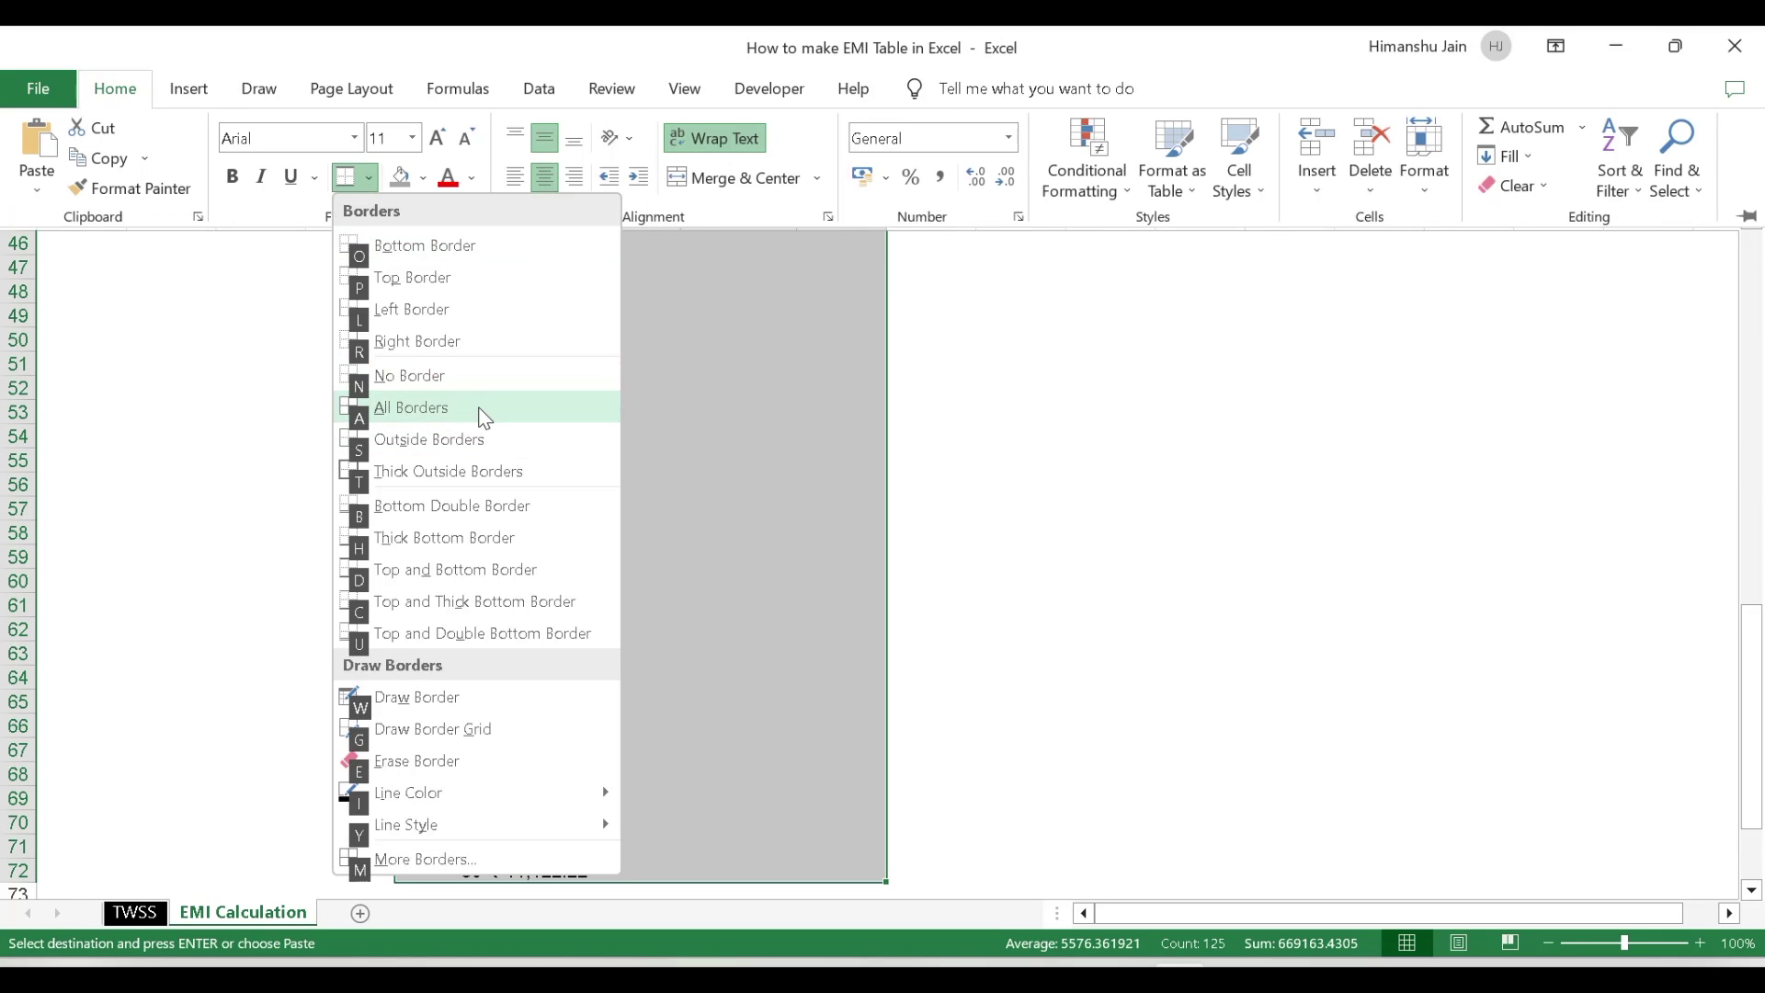
left_click(479, 409)
scroll(479, 410, "up", 15)
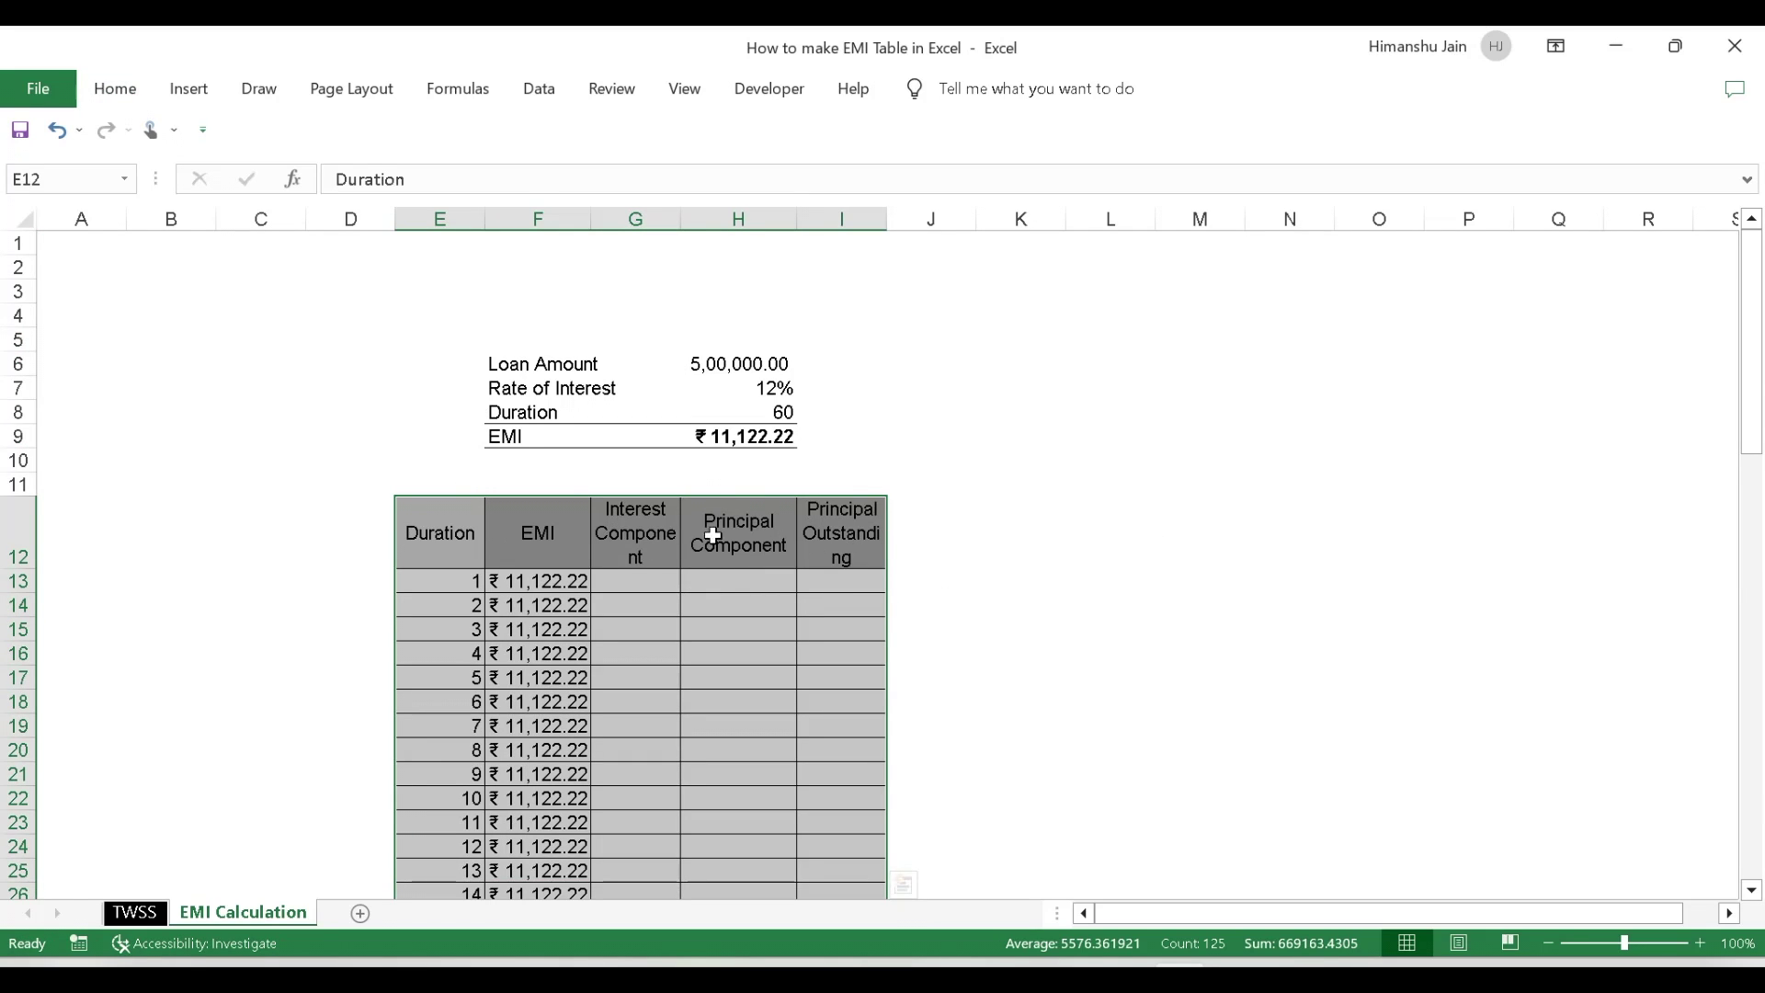
left_click(723, 582)
left_click(610, 543)
key("Down")
key("Down")
key("Down")
key("Down")
key("Down")
key("Down")
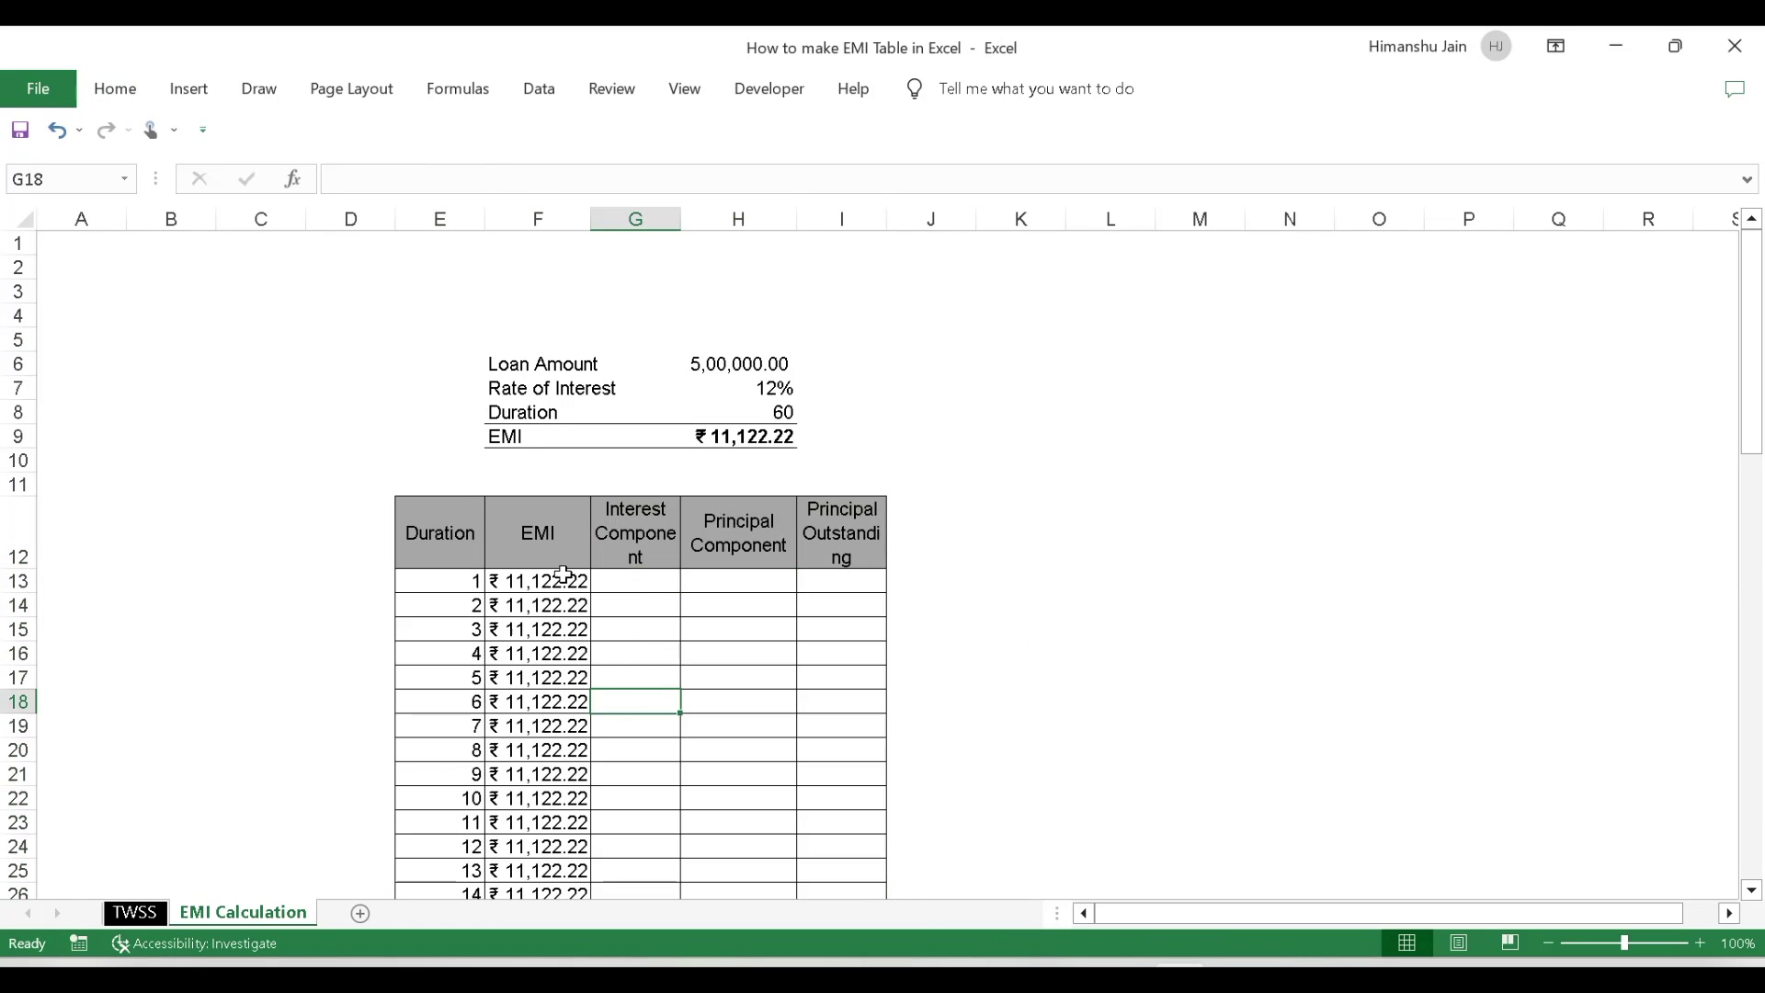
left_click_drag(447, 529, 532, 528)
key("Left")
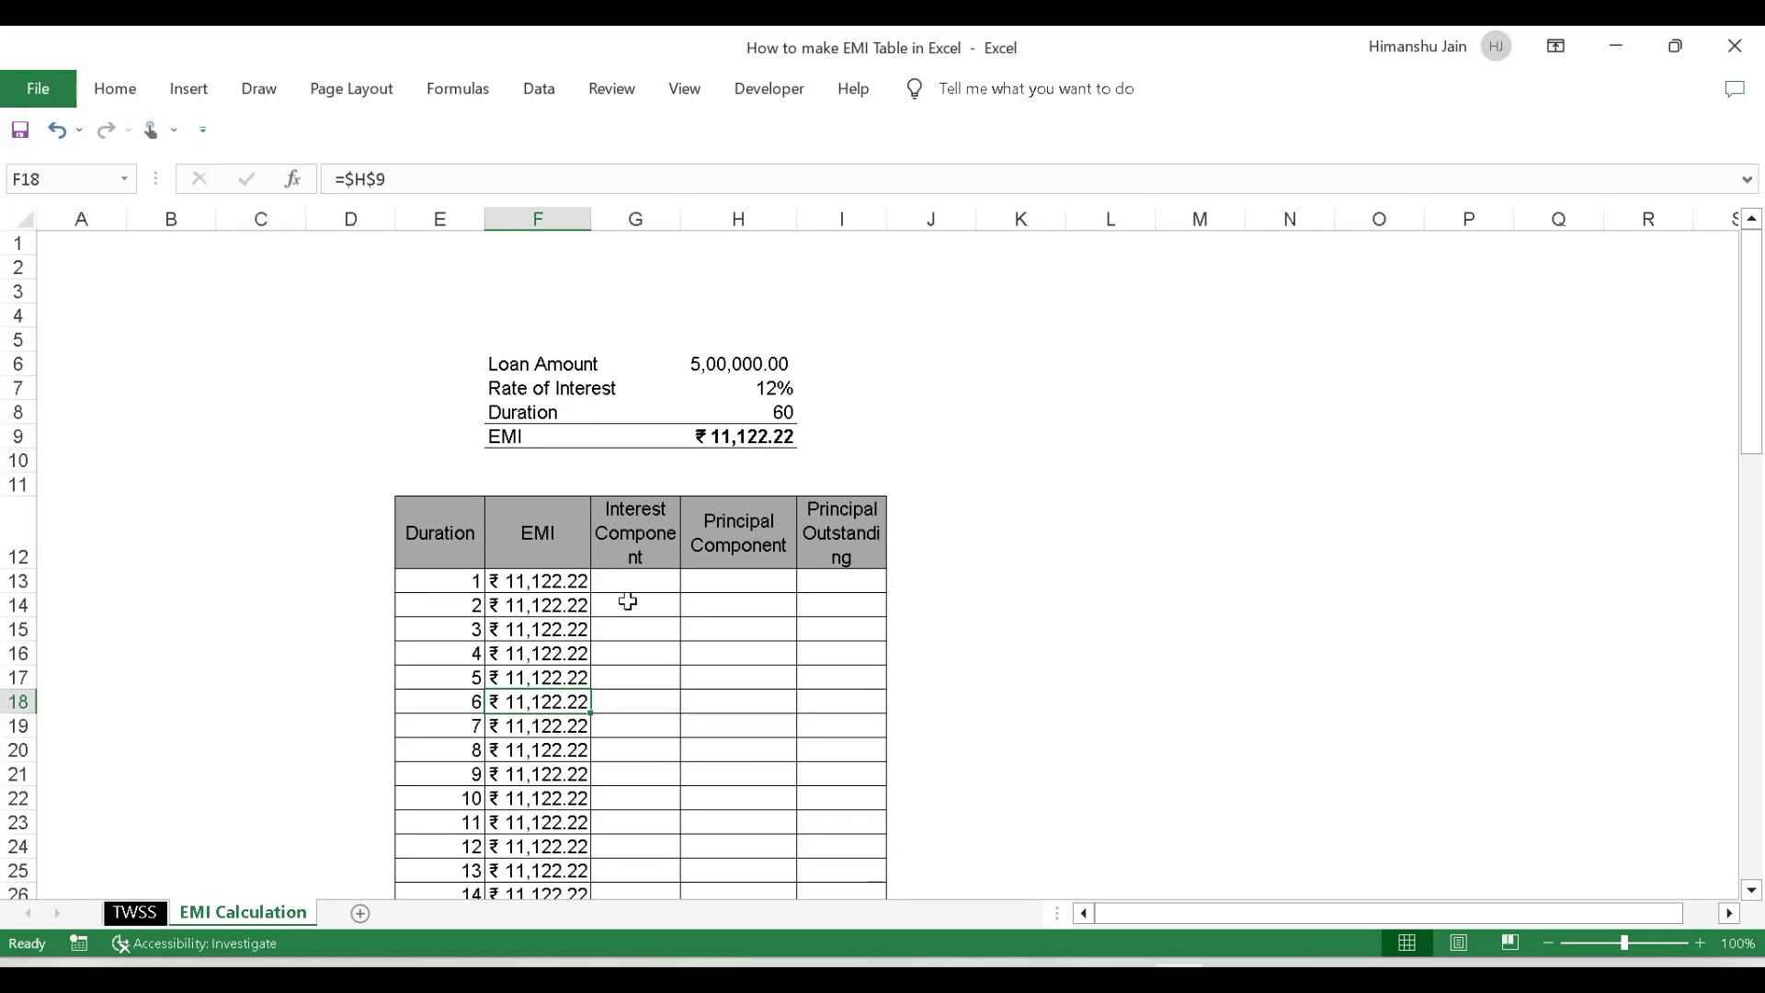
Fill the Interest Component, Principal Component and Principal Outstanding headers in G12:I12 with the standard light blue colour
left_click(633, 555)
key("shift+Right")
key("shift+Right")
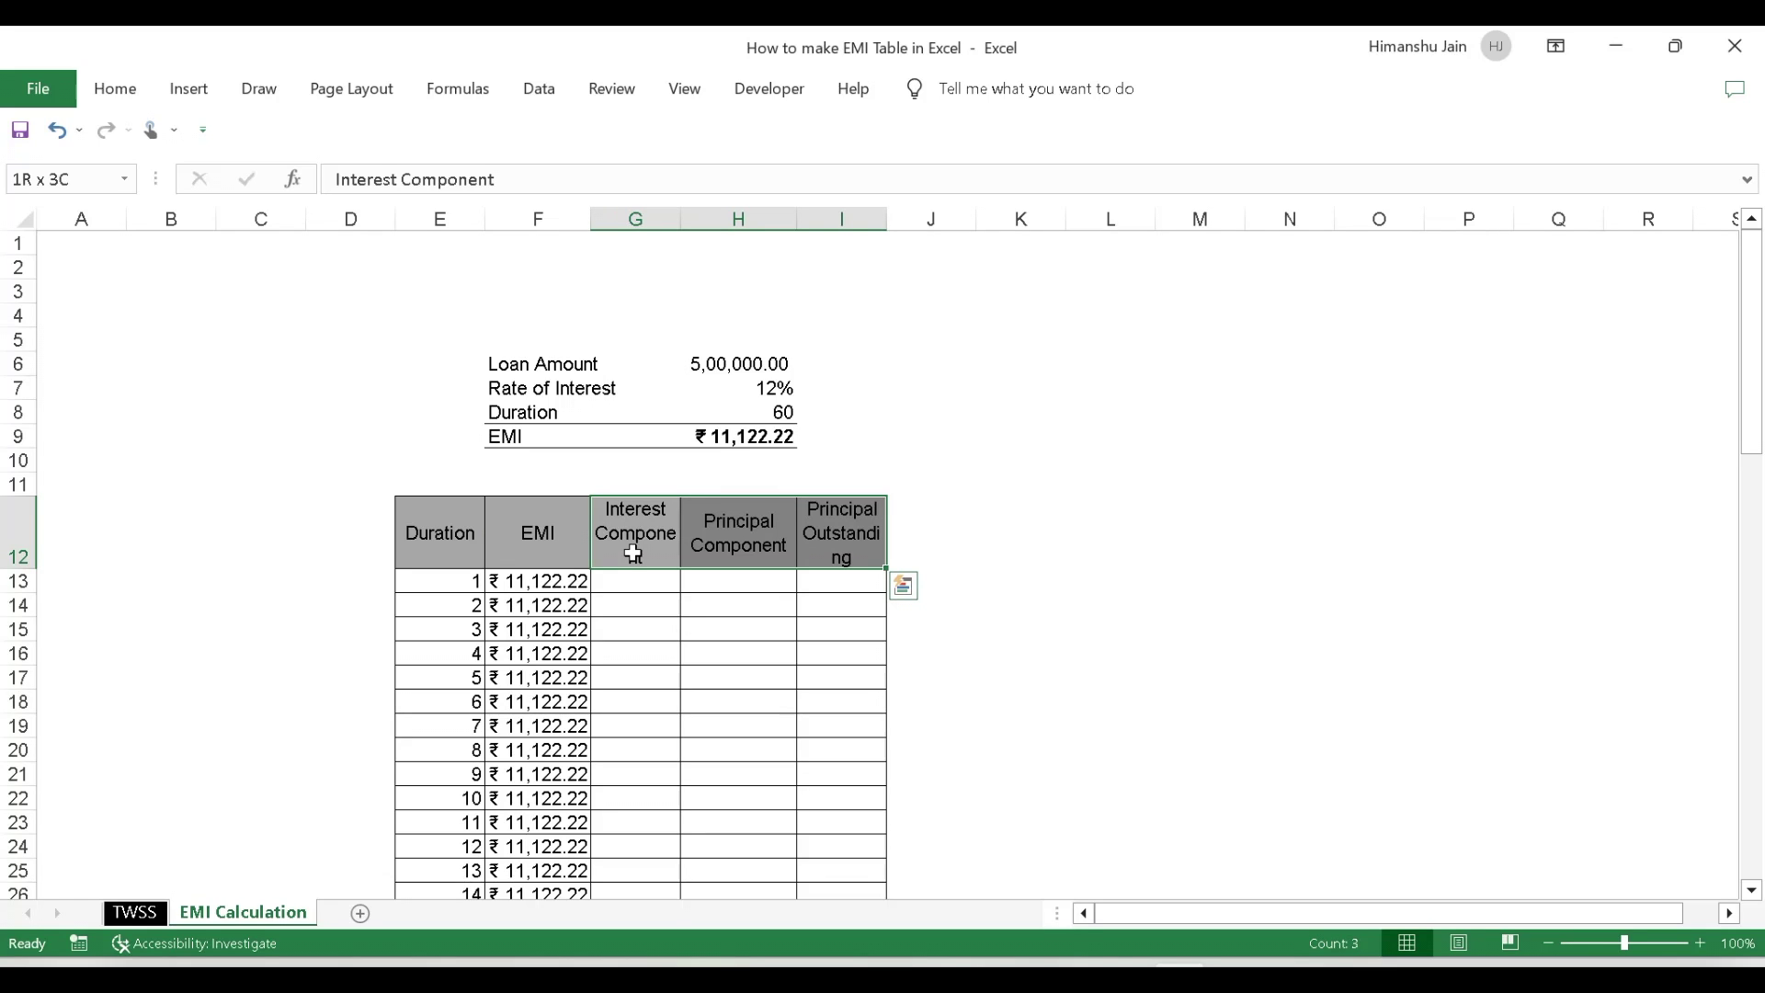
key("alt+h")
key("h")
key("Down")
key("Down")
key("Down")
key("Down")
key("Down")
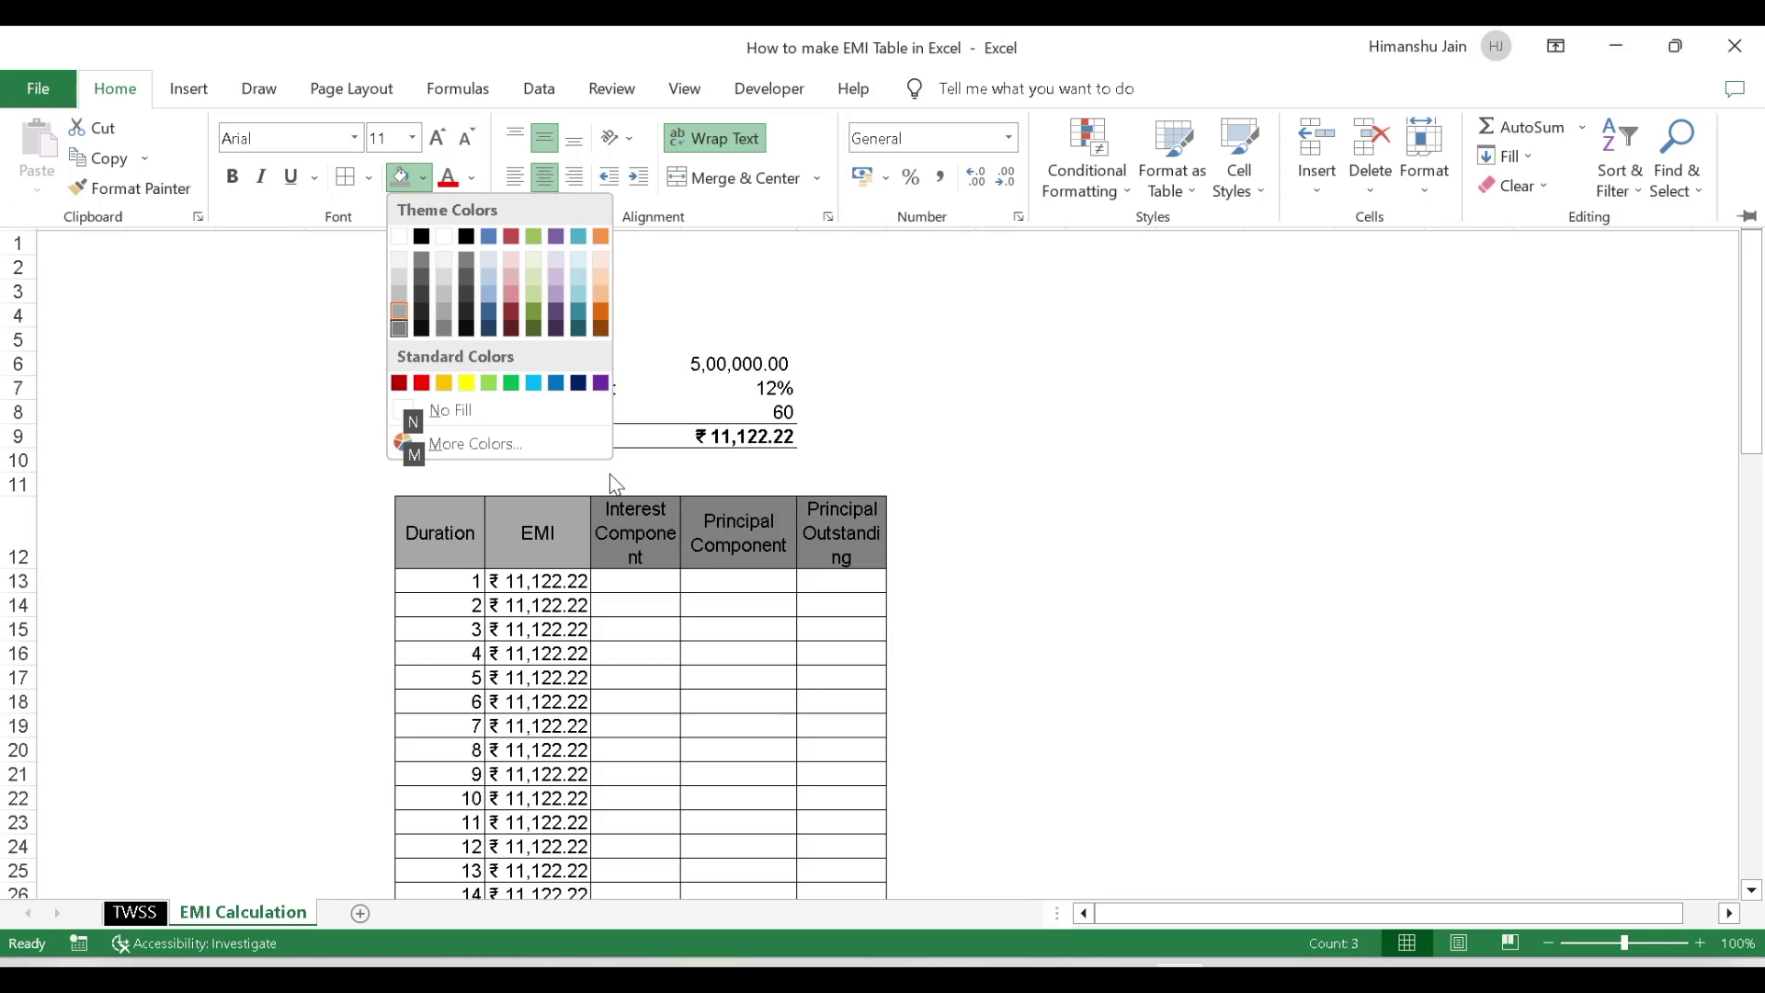
left_click(533, 382)
Review the three blue-headed columns and follow the empty Principal Outstanding column from I13 down to I72
left_click_drag(650, 512, 830, 514)
left_click(741, 678)
left_click_drag(677, 528, 864, 509)
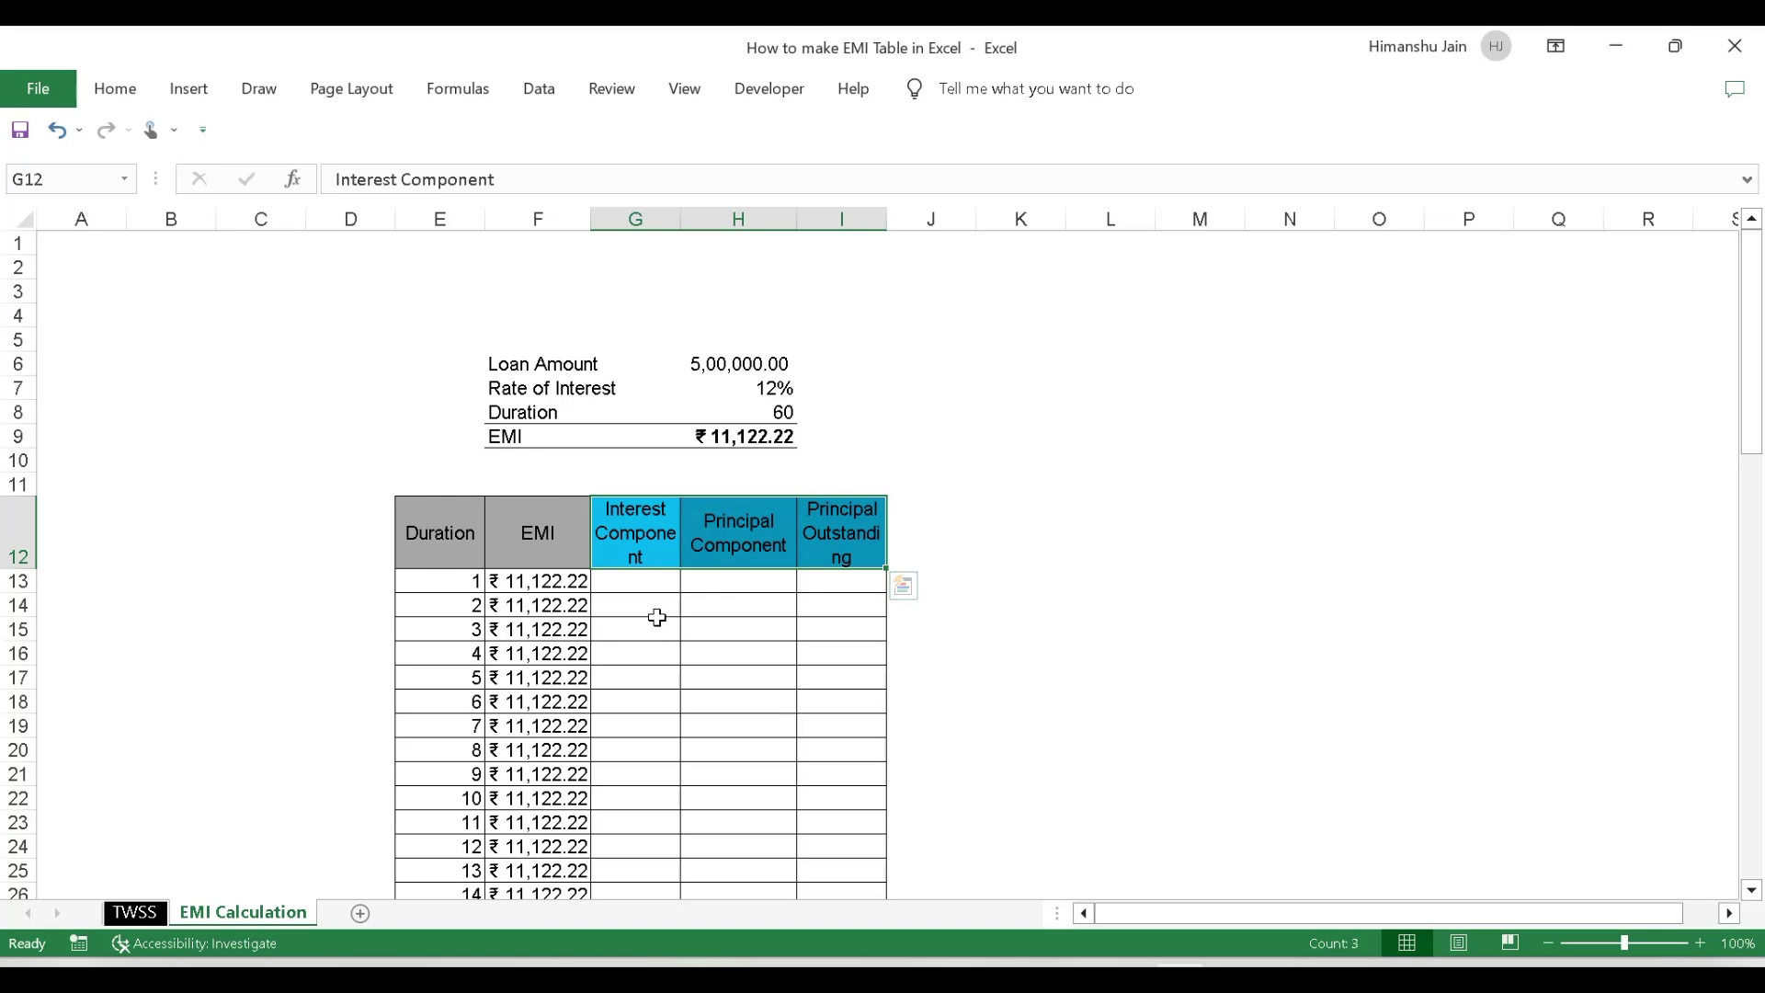
scroll(658, 615, "down", 3)
scroll(657, 617, "down", 12)
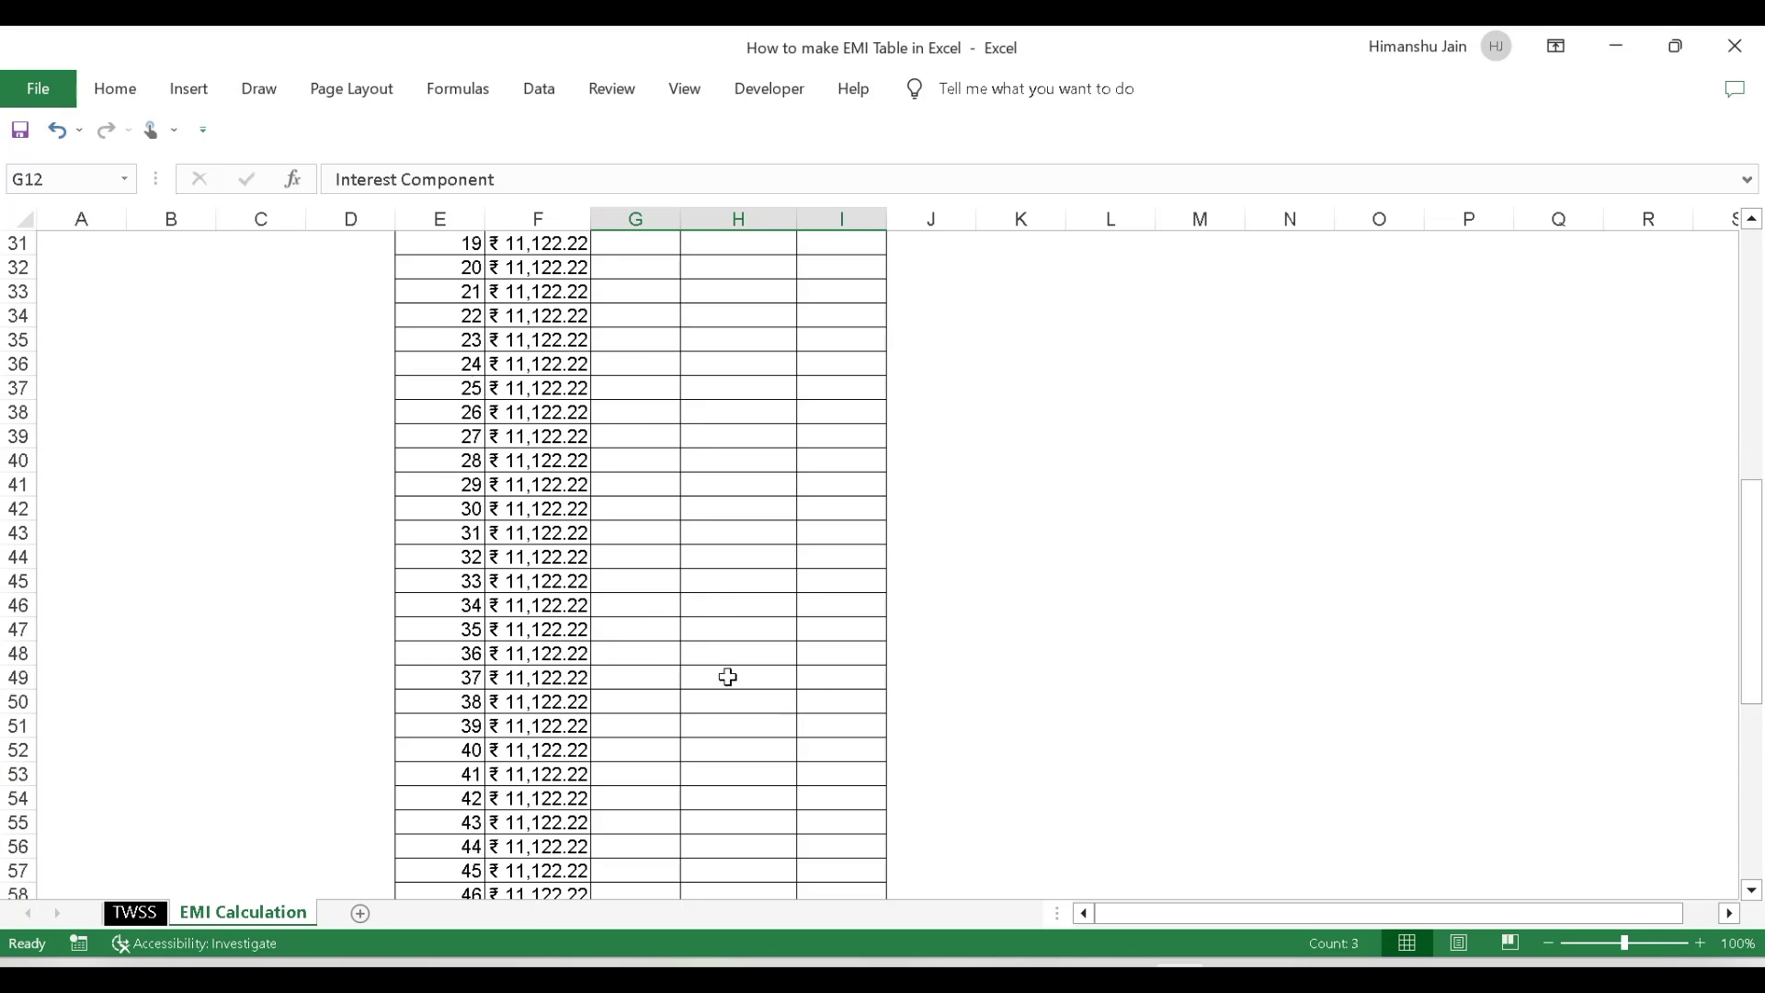
scroll(832, 773, "up", 14)
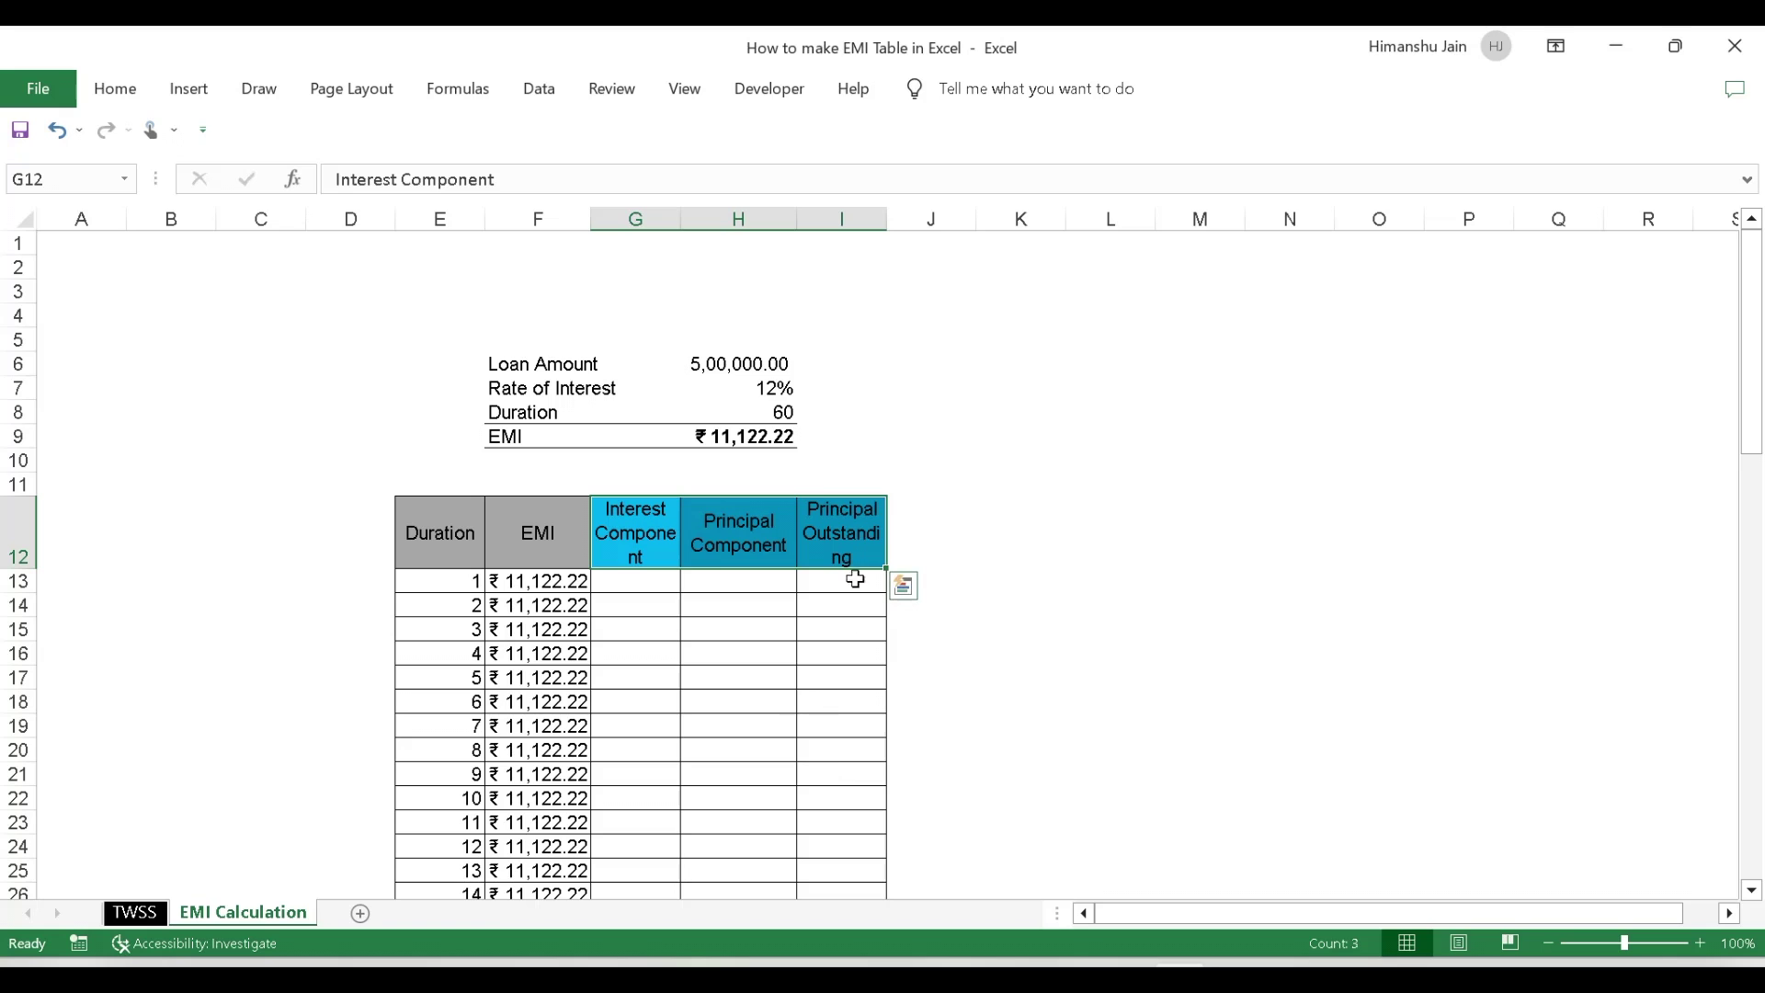
left_click(844, 460)
scroll(844, 628, "down", 16)
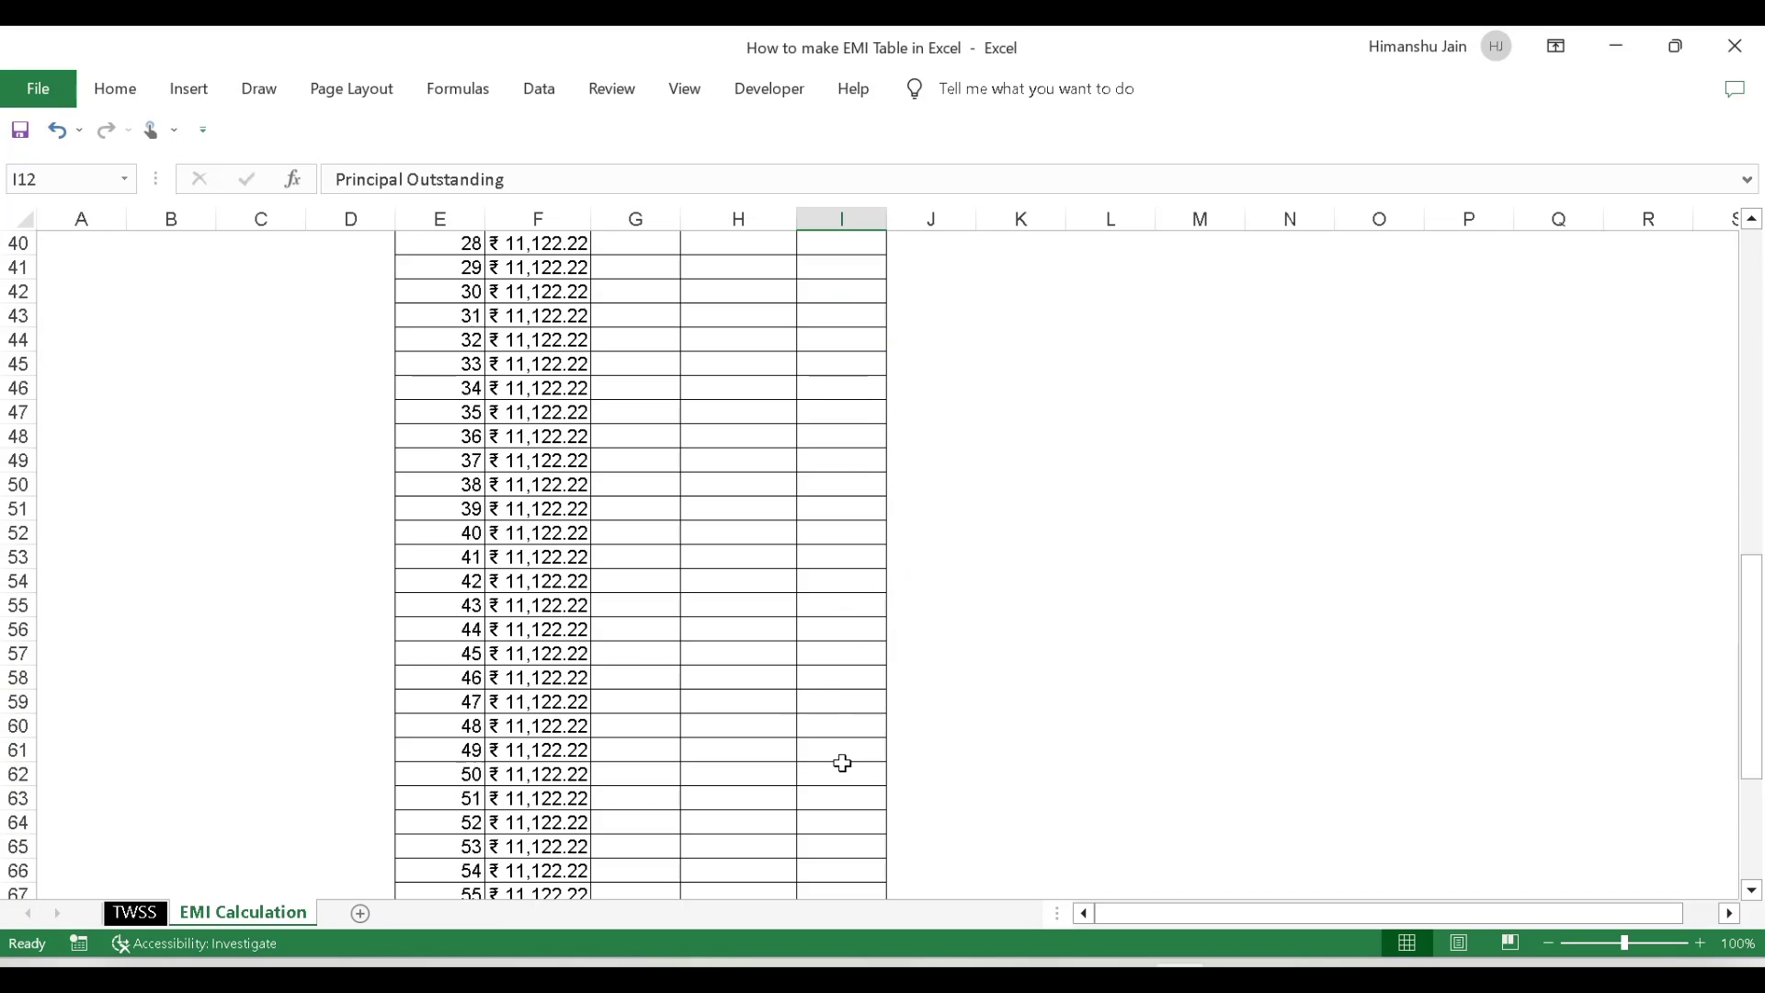
left_click(858, 734)
scroll(859, 734, "up", 17)
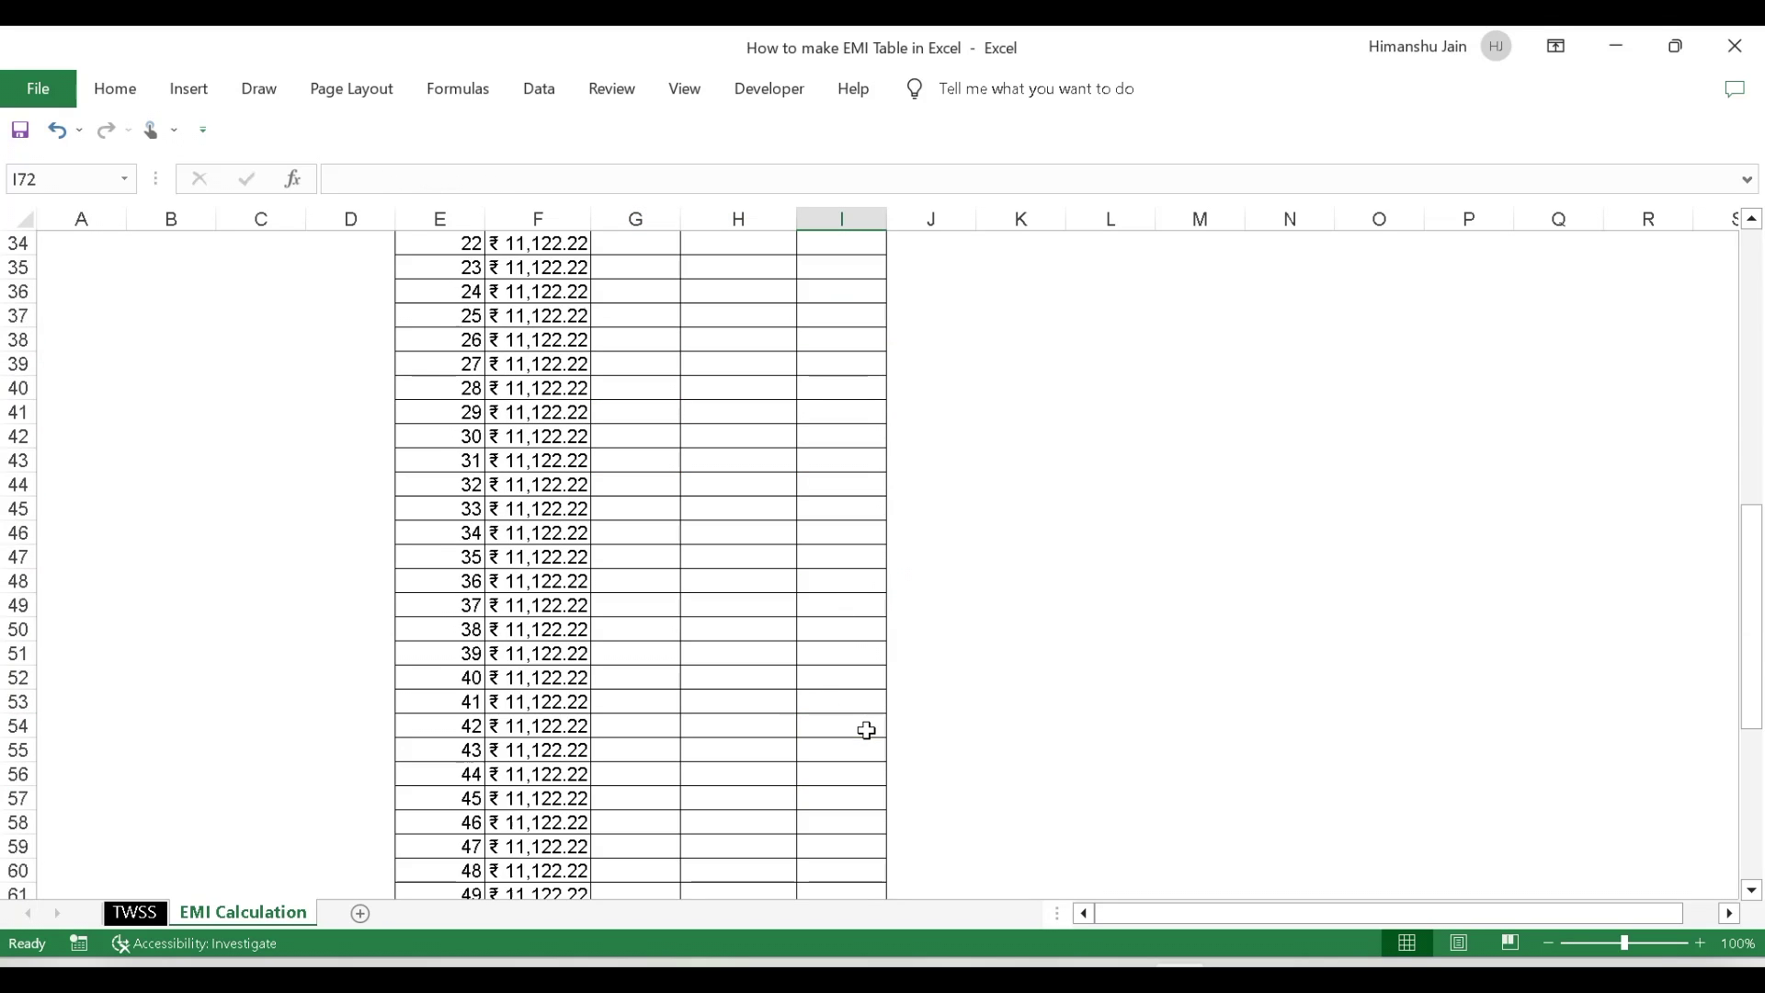
left_click(848, 578)
left_click(574, 605)
left_click(809, 576)
scroll(809, 820, "down", 13)
scroll(828, 827, "up", 6)
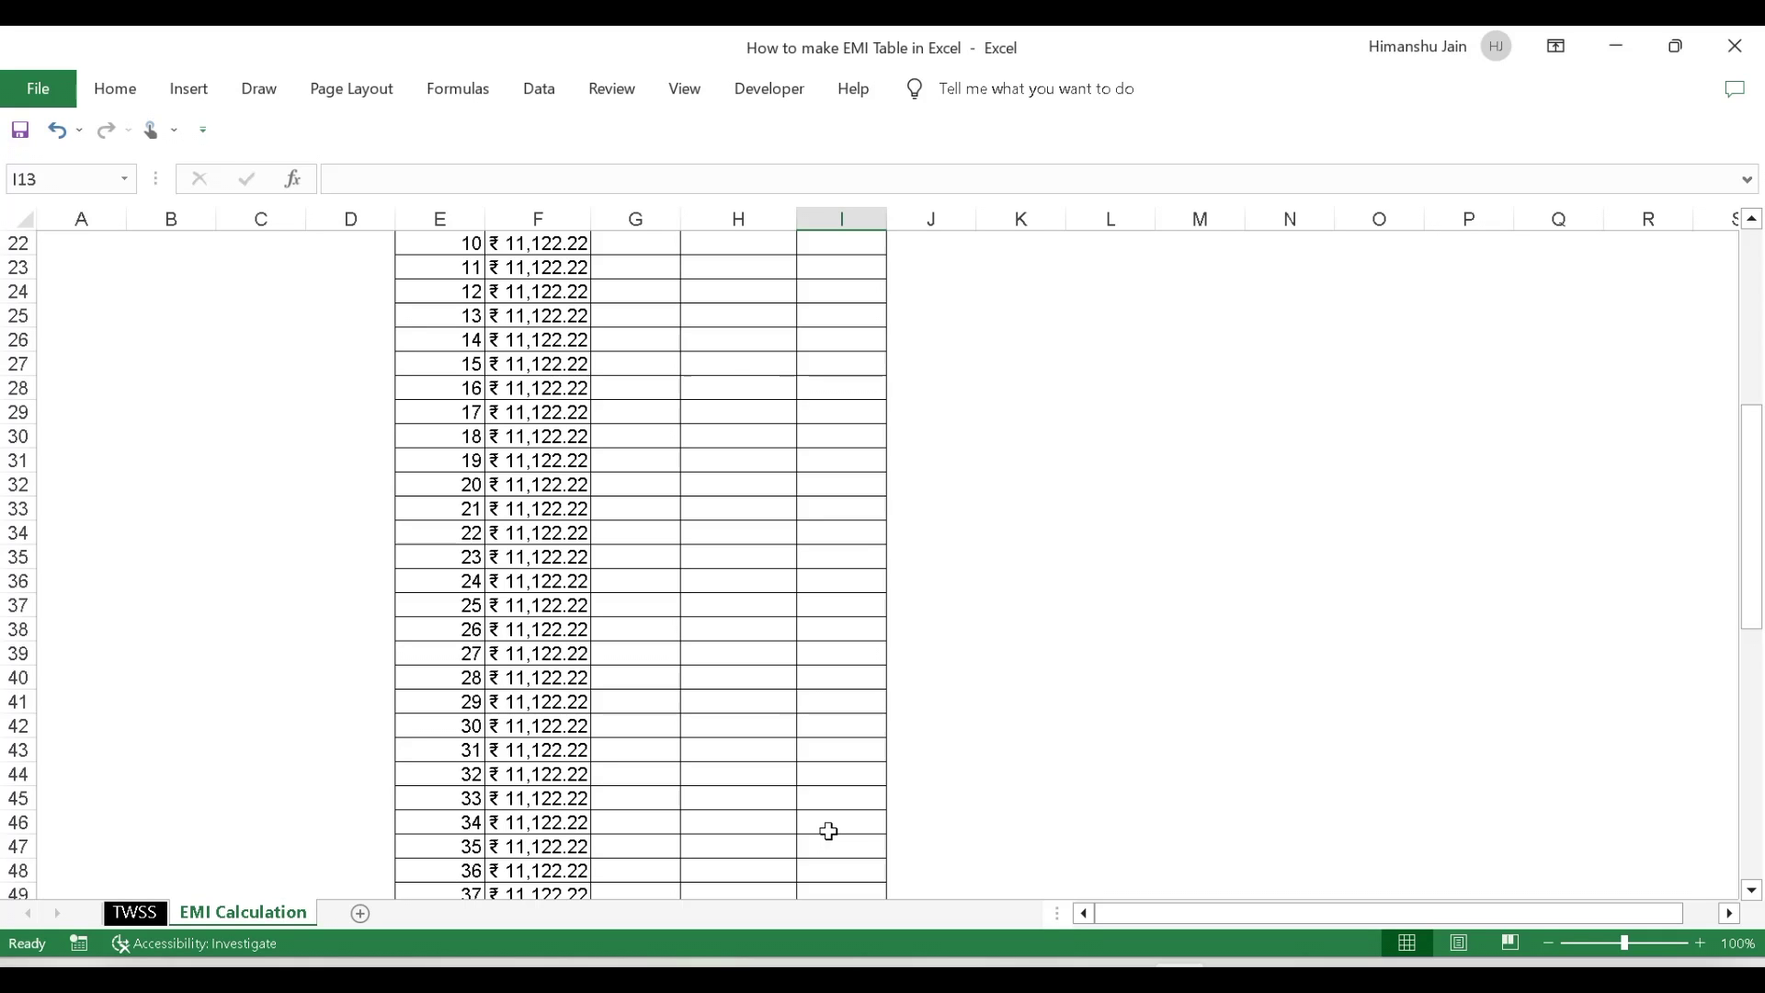
scroll(829, 831, "up", 7)
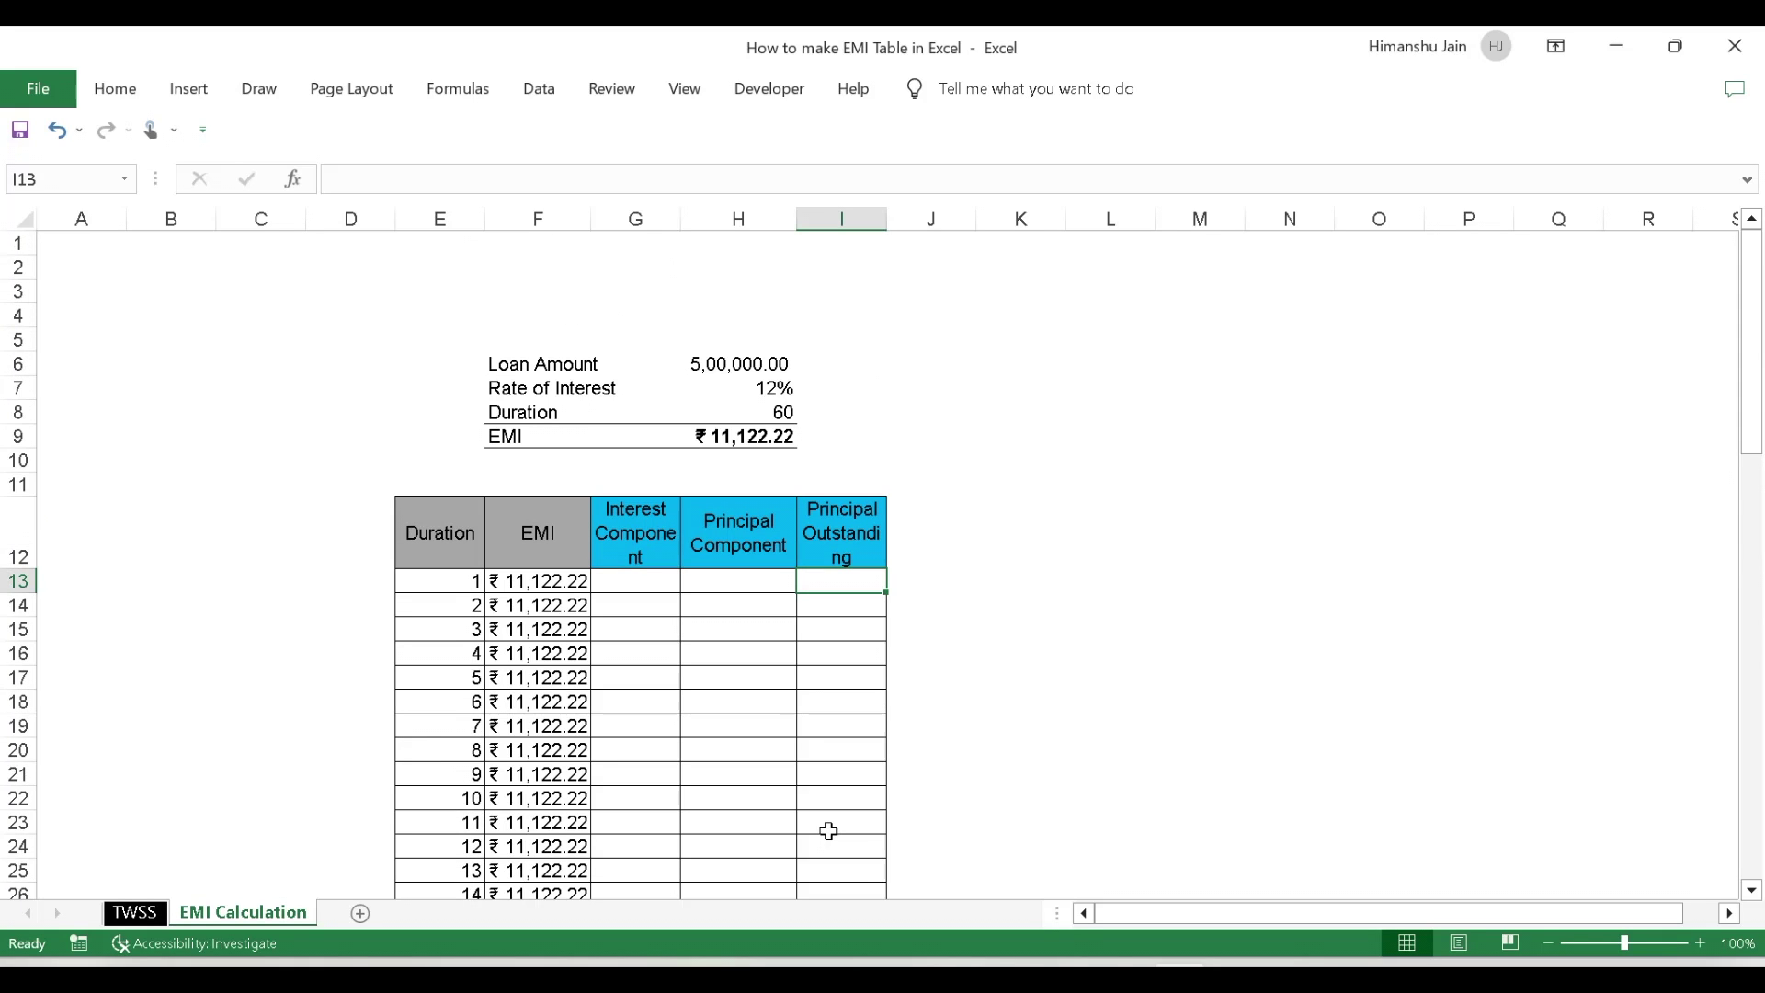
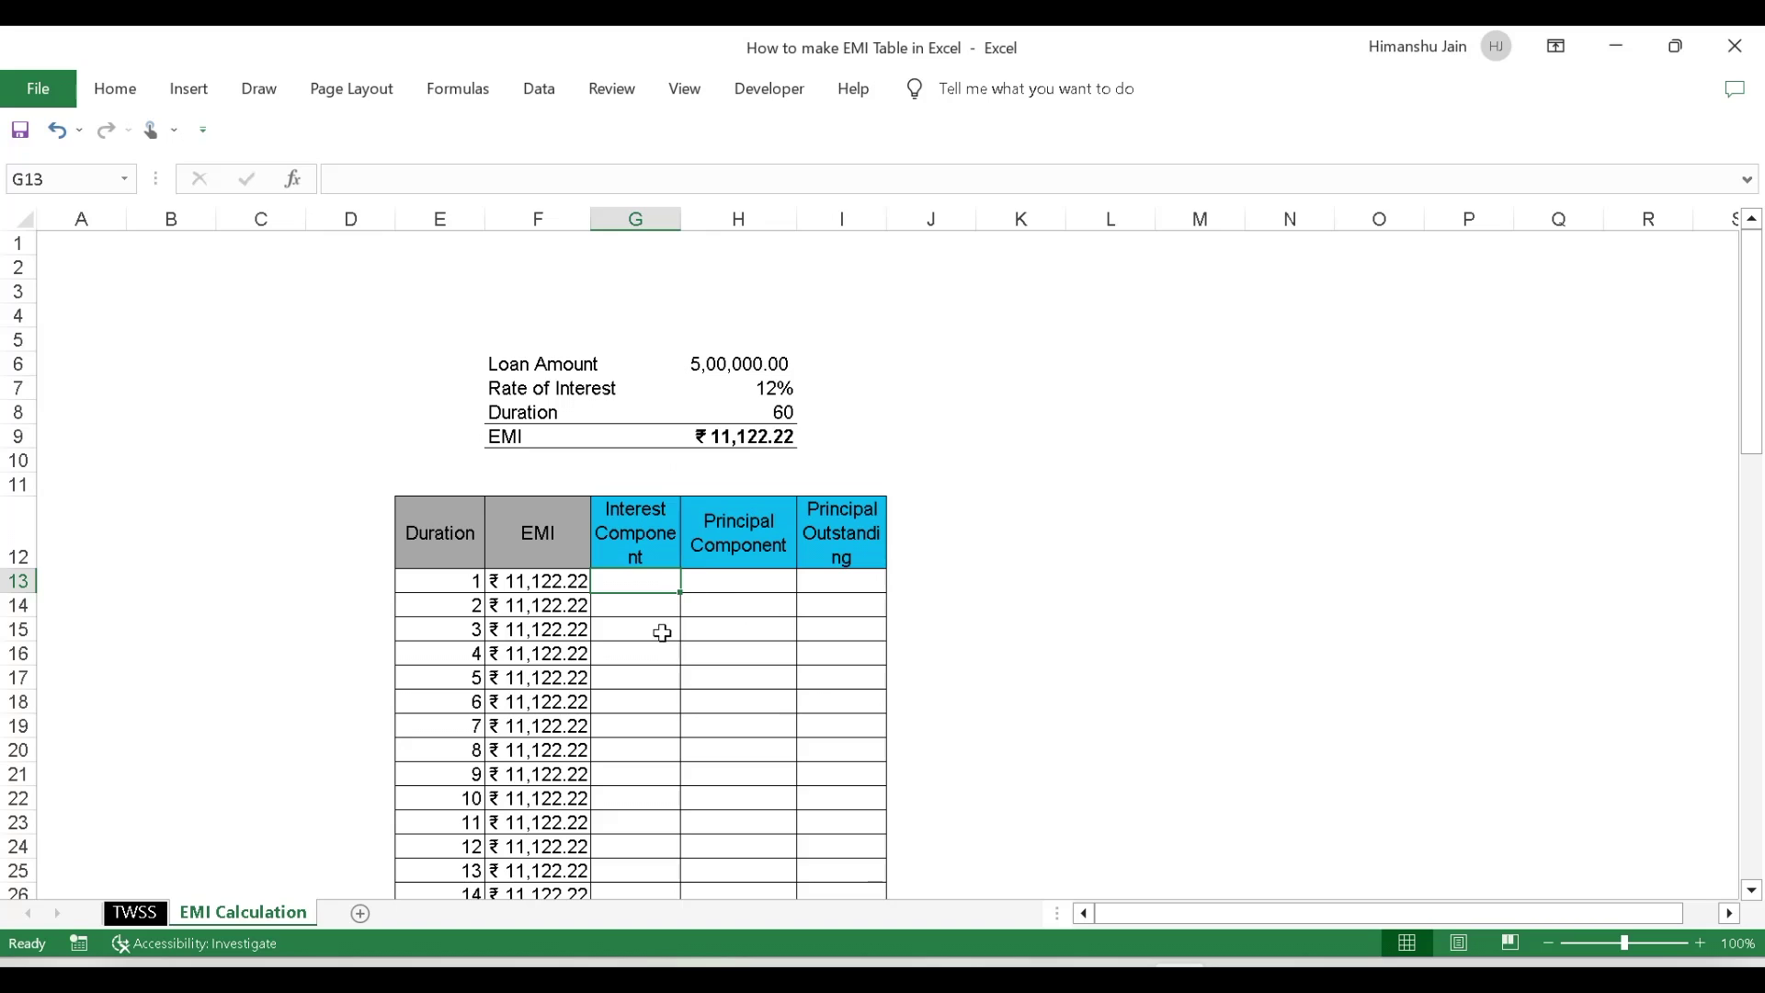
left_click(662, 633)
left_click(659, 581)
left_click(649, 676)
left_click(654, 577)
left_click(679, 550)
left_click(747, 544)
left_click(848, 551)
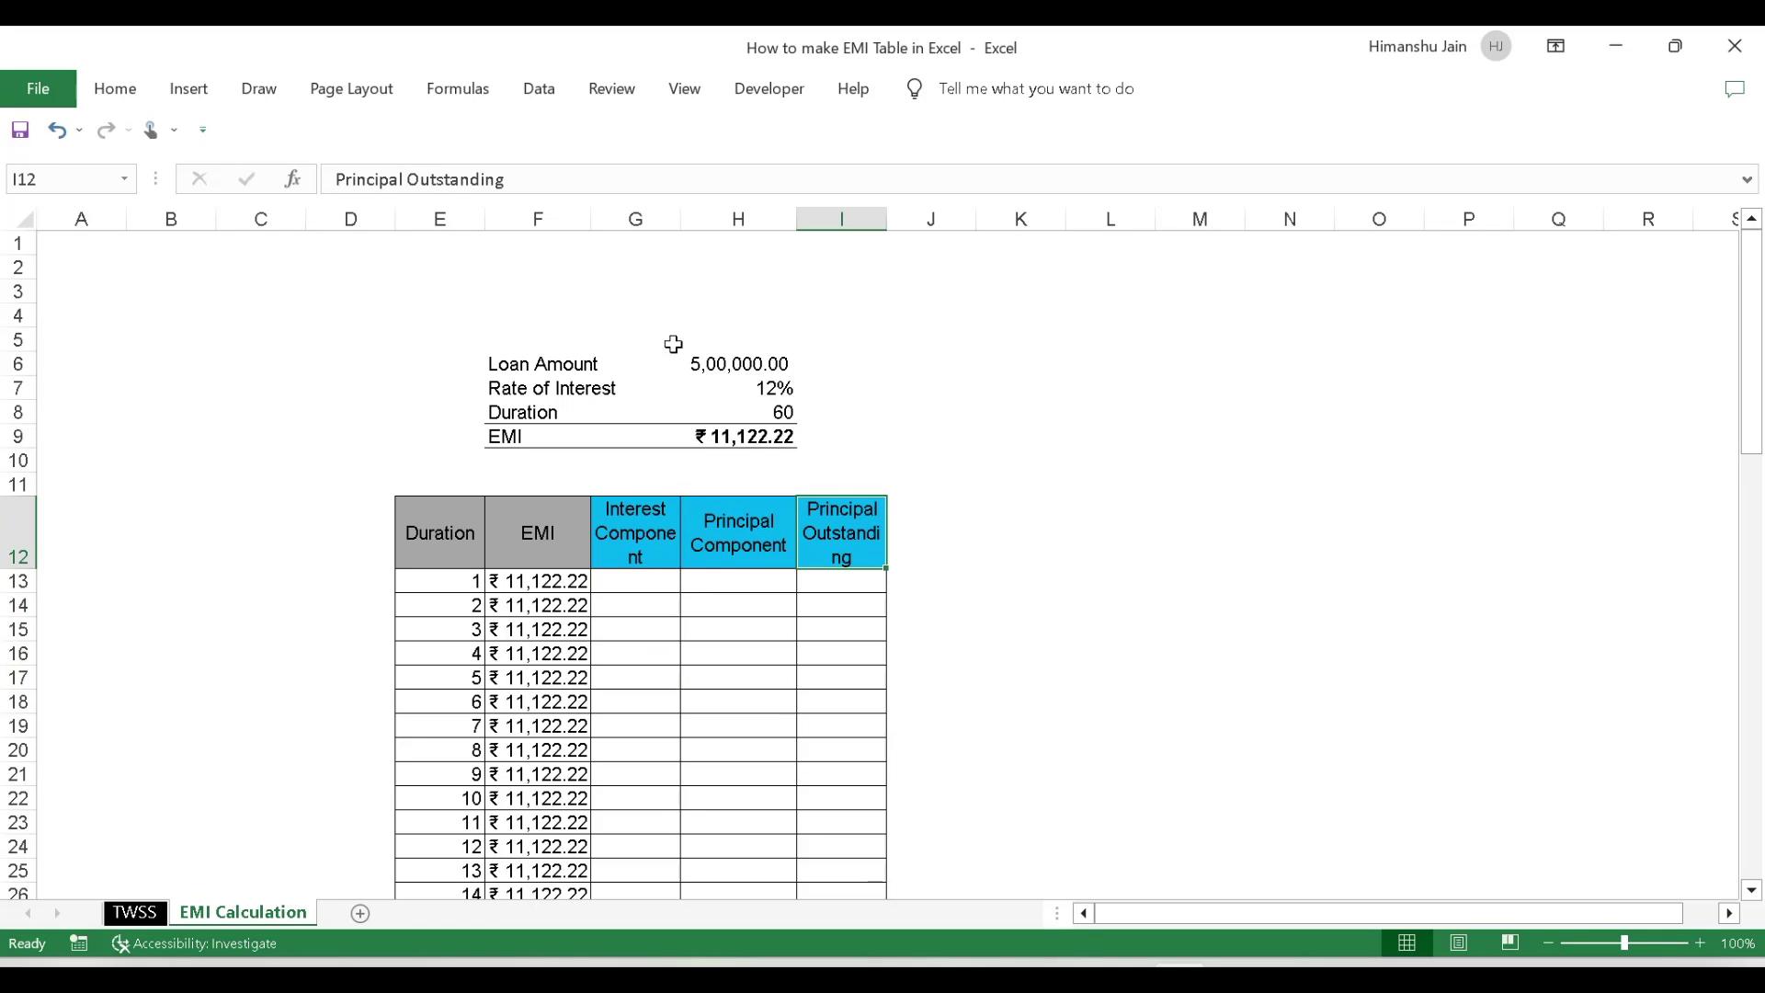
left_click(650, 651)
left_click(630, 581)
left_click(638, 648)
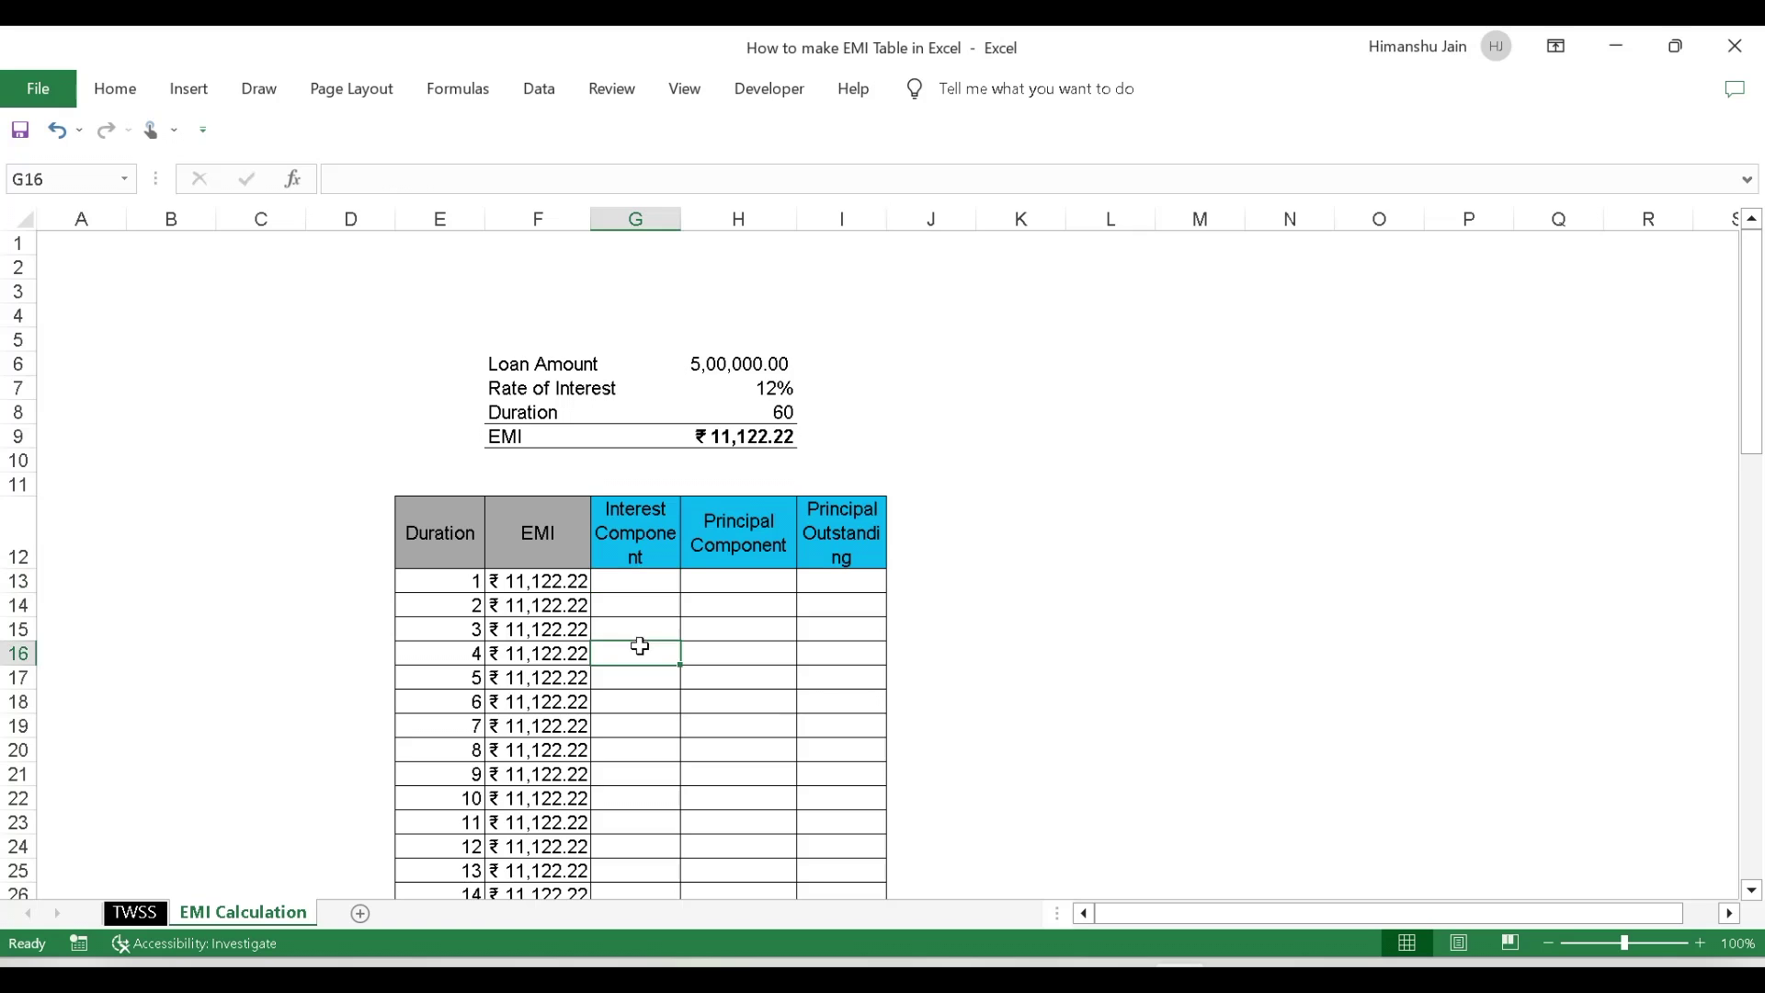
Check whether the table's header row stays in view alongside the lower repayment rows
scroll(634, 662, "down", 4)
scroll(633, 677, "up", 4)
left_click(620, 589)
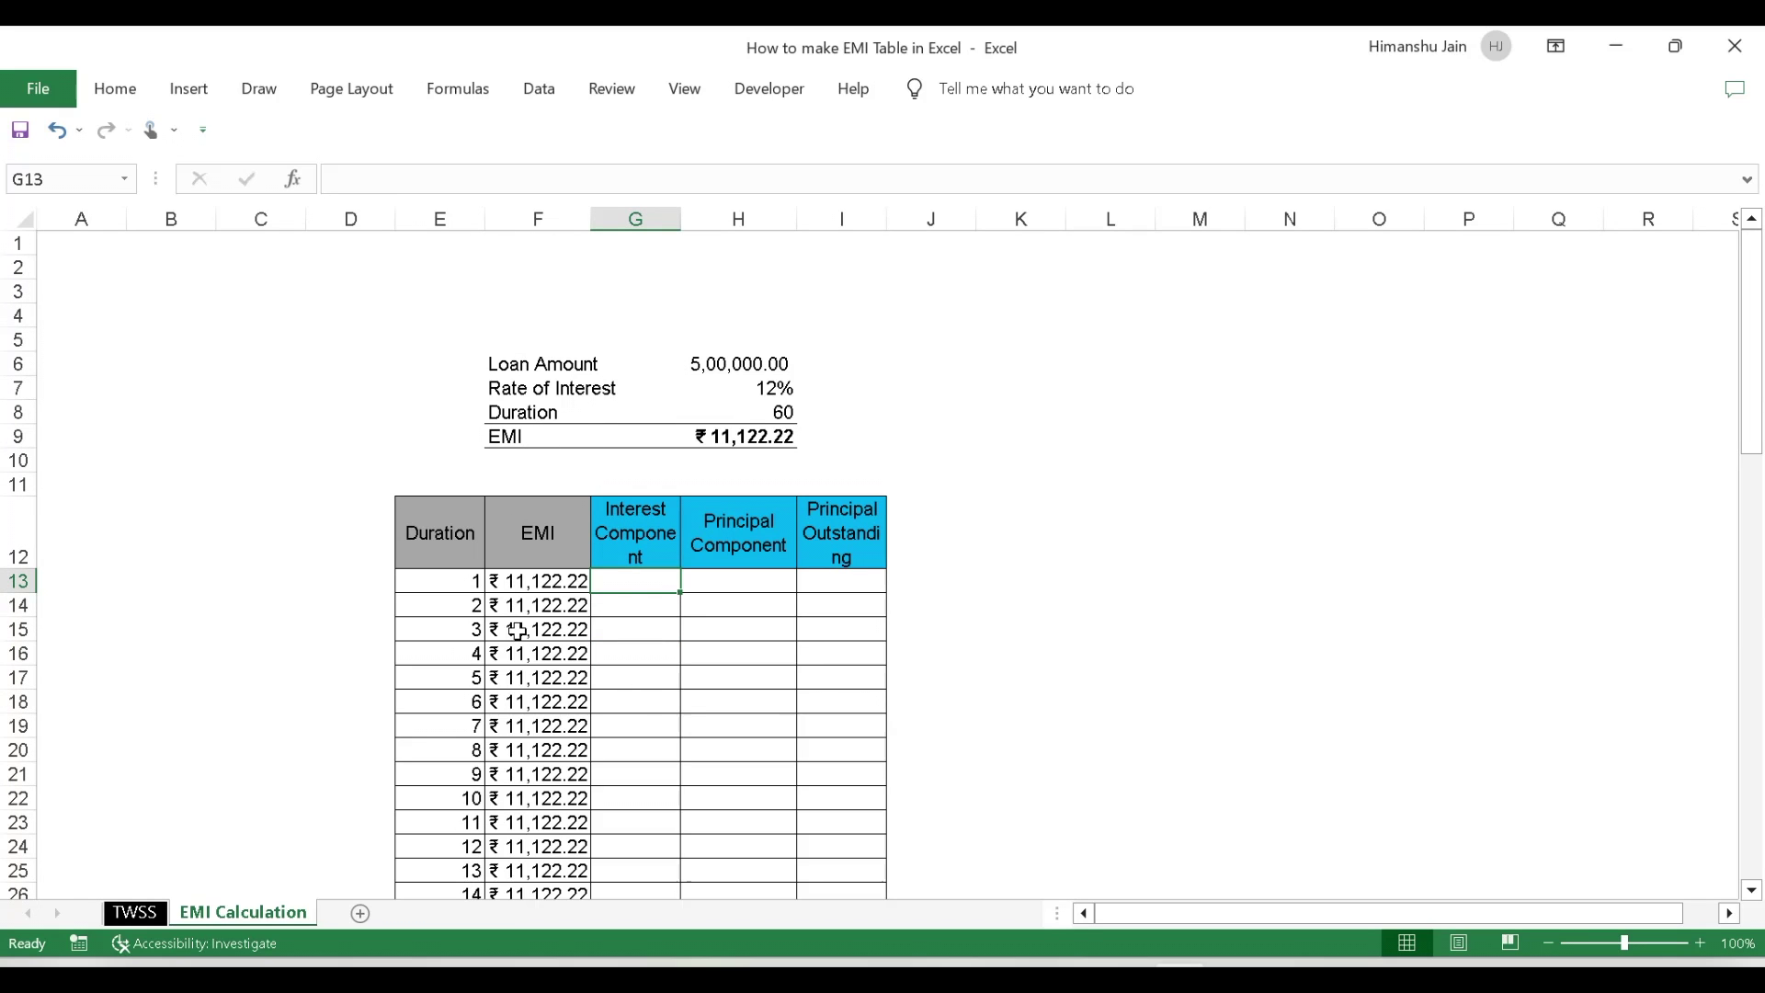
scroll(653, 629, "down", 7)
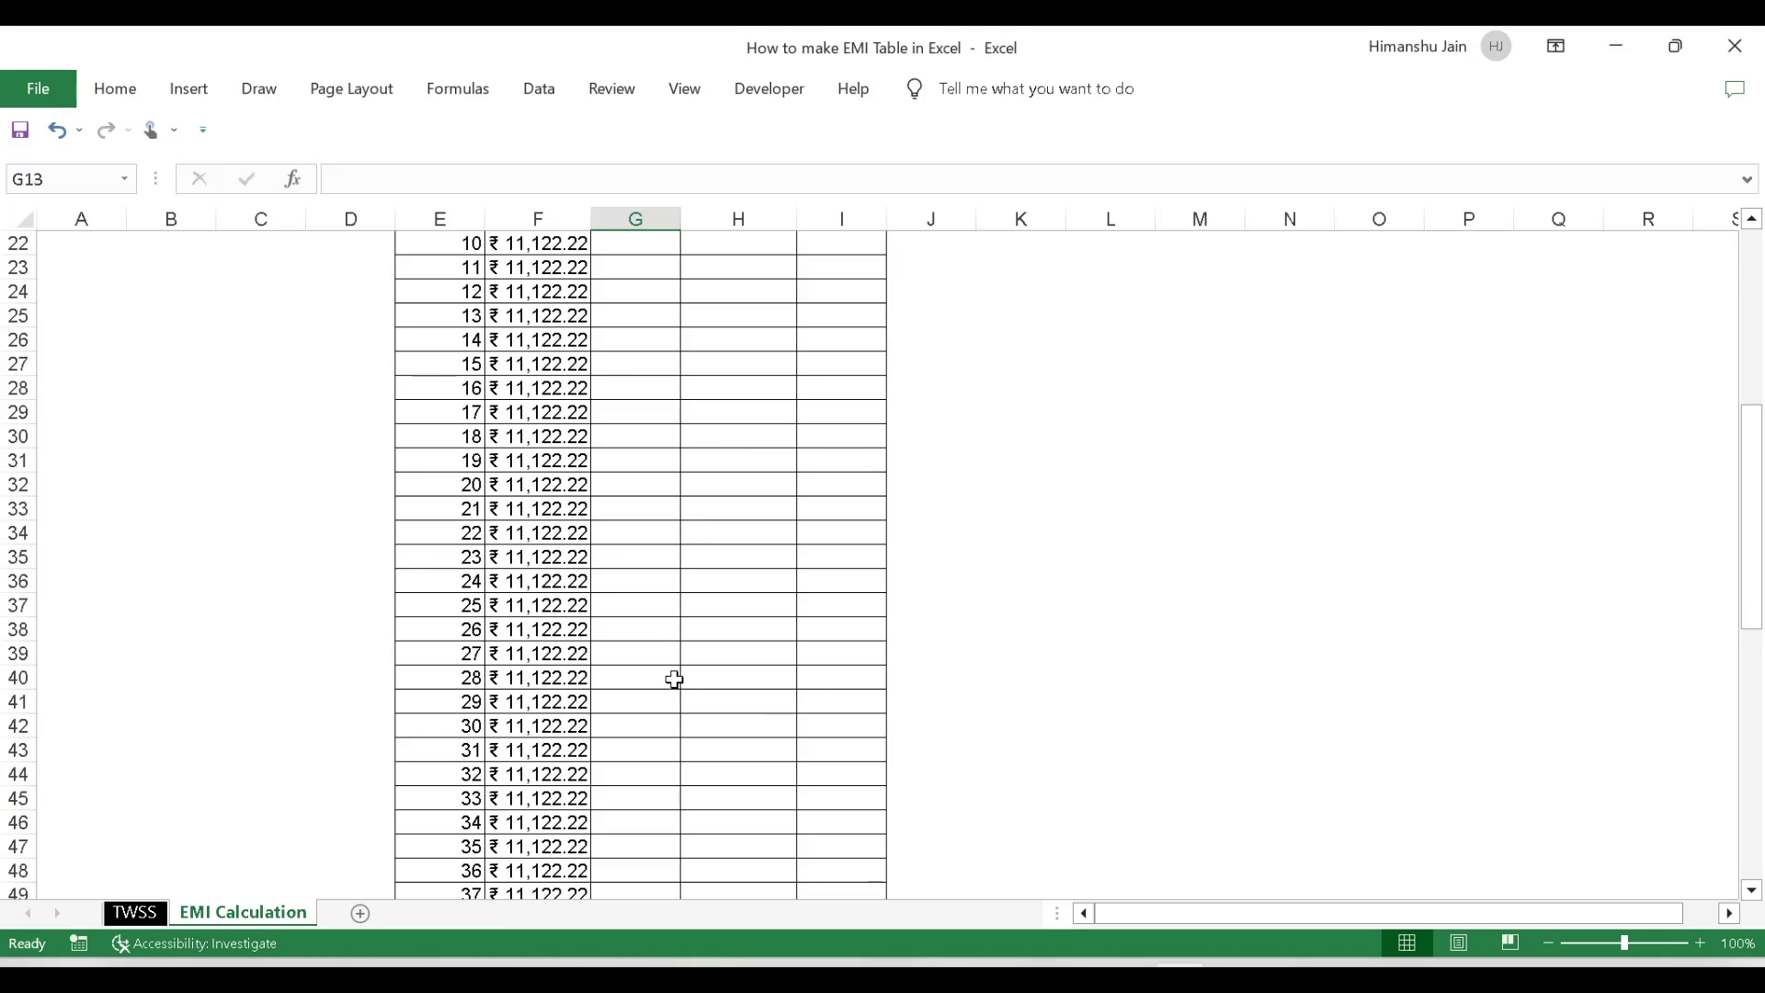
scroll(674, 678, "up", 7)
left_click_drag(455, 540, 842, 531)
left_click(735, 581)
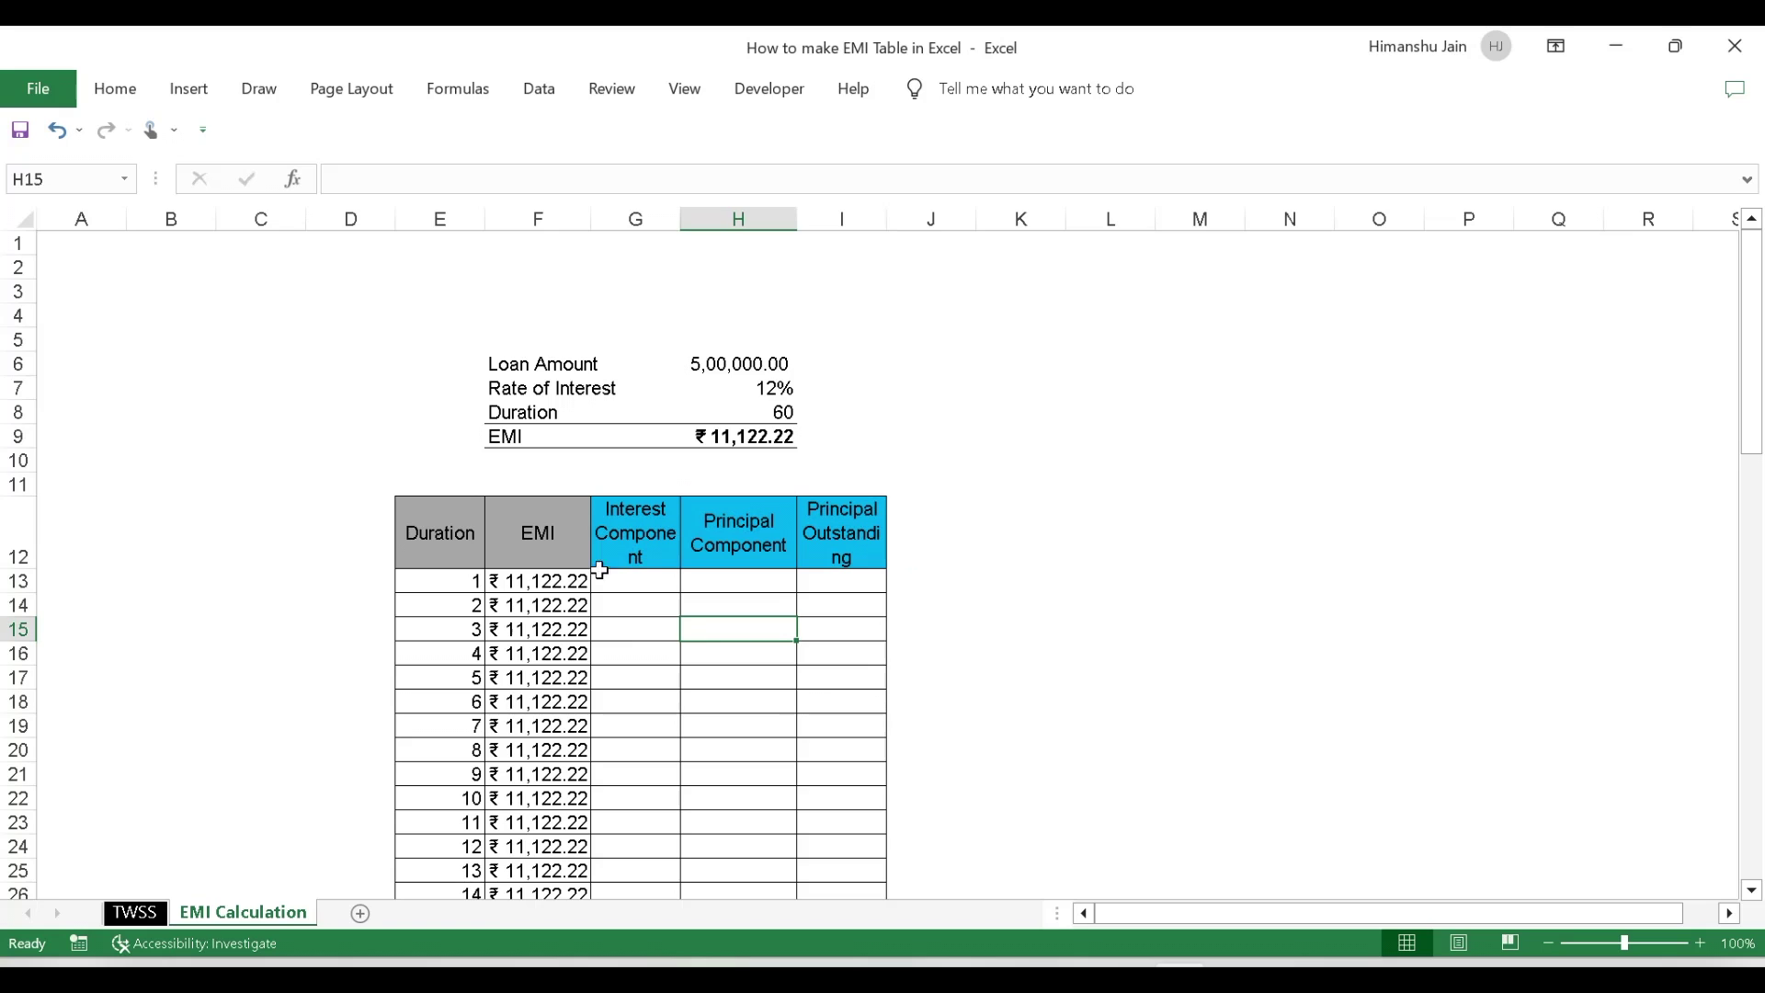
left_click_drag(636, 581, 687, 848)
scroll(709, 761, "down", 7)
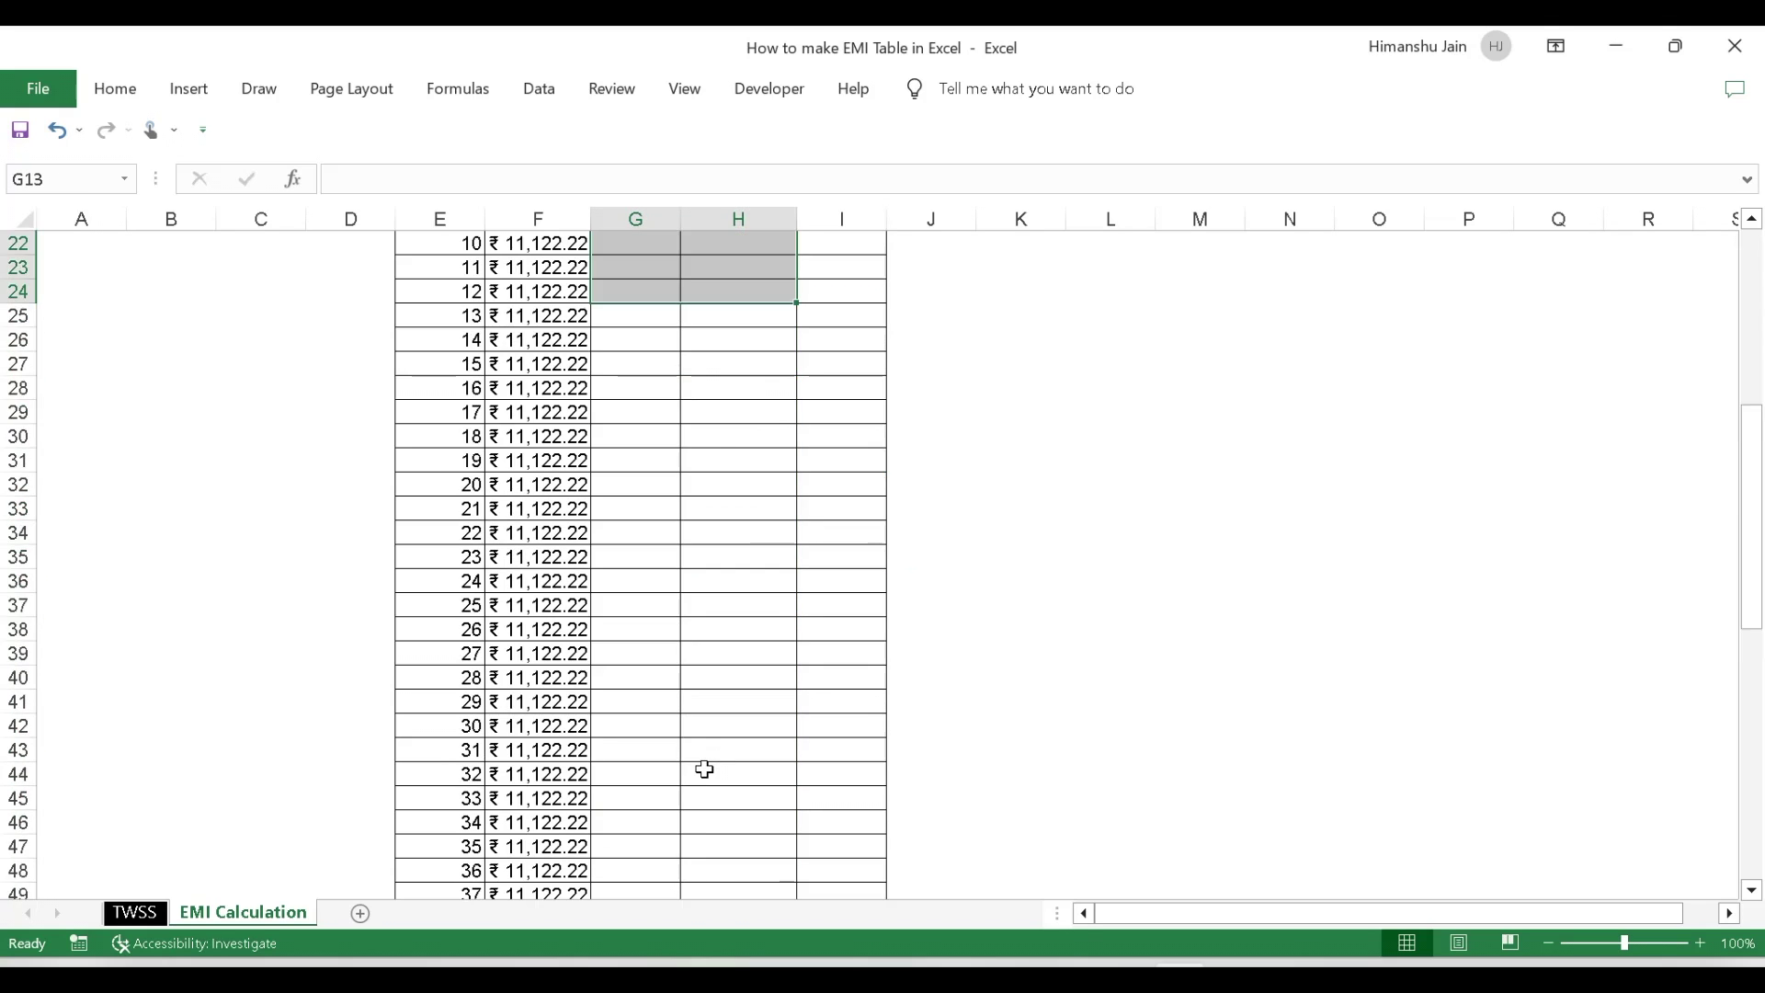
scroll(701, 769, "up", 7)
Freeze the panes at G13 so that rows 1 to 12 and columns A to F stay in view
left_click(643, 584)
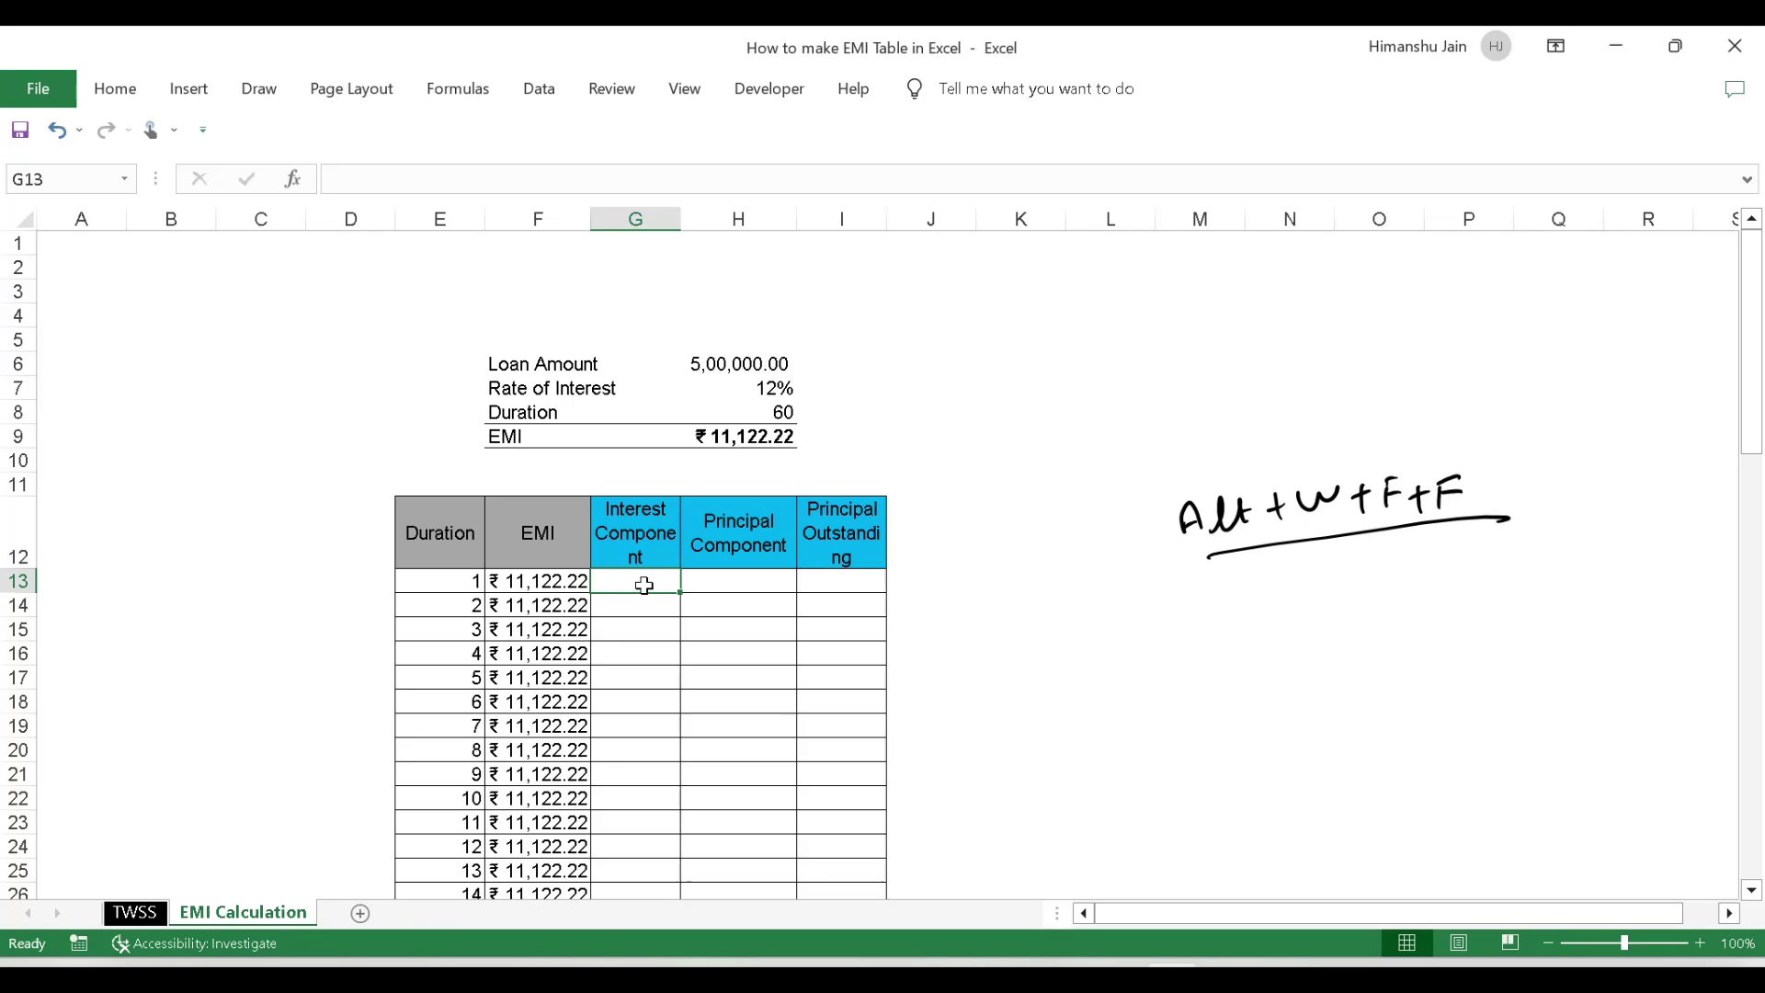
left_click(604, 702)
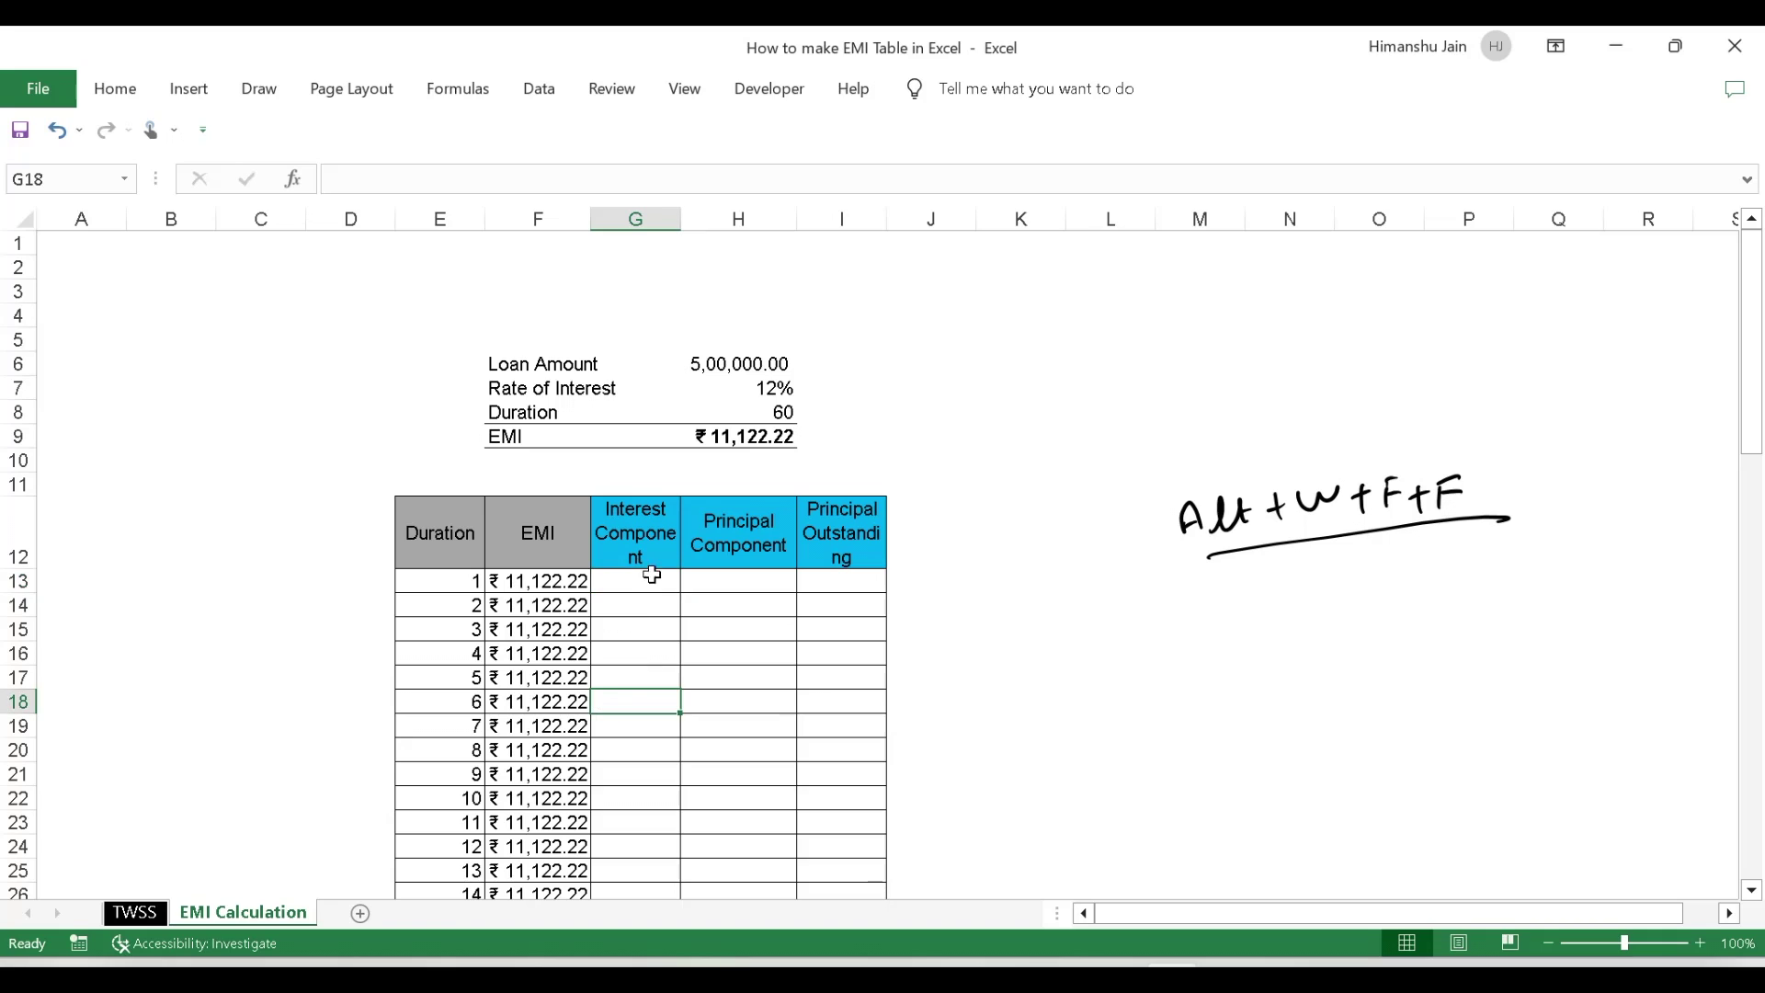
left_click(652, 576)
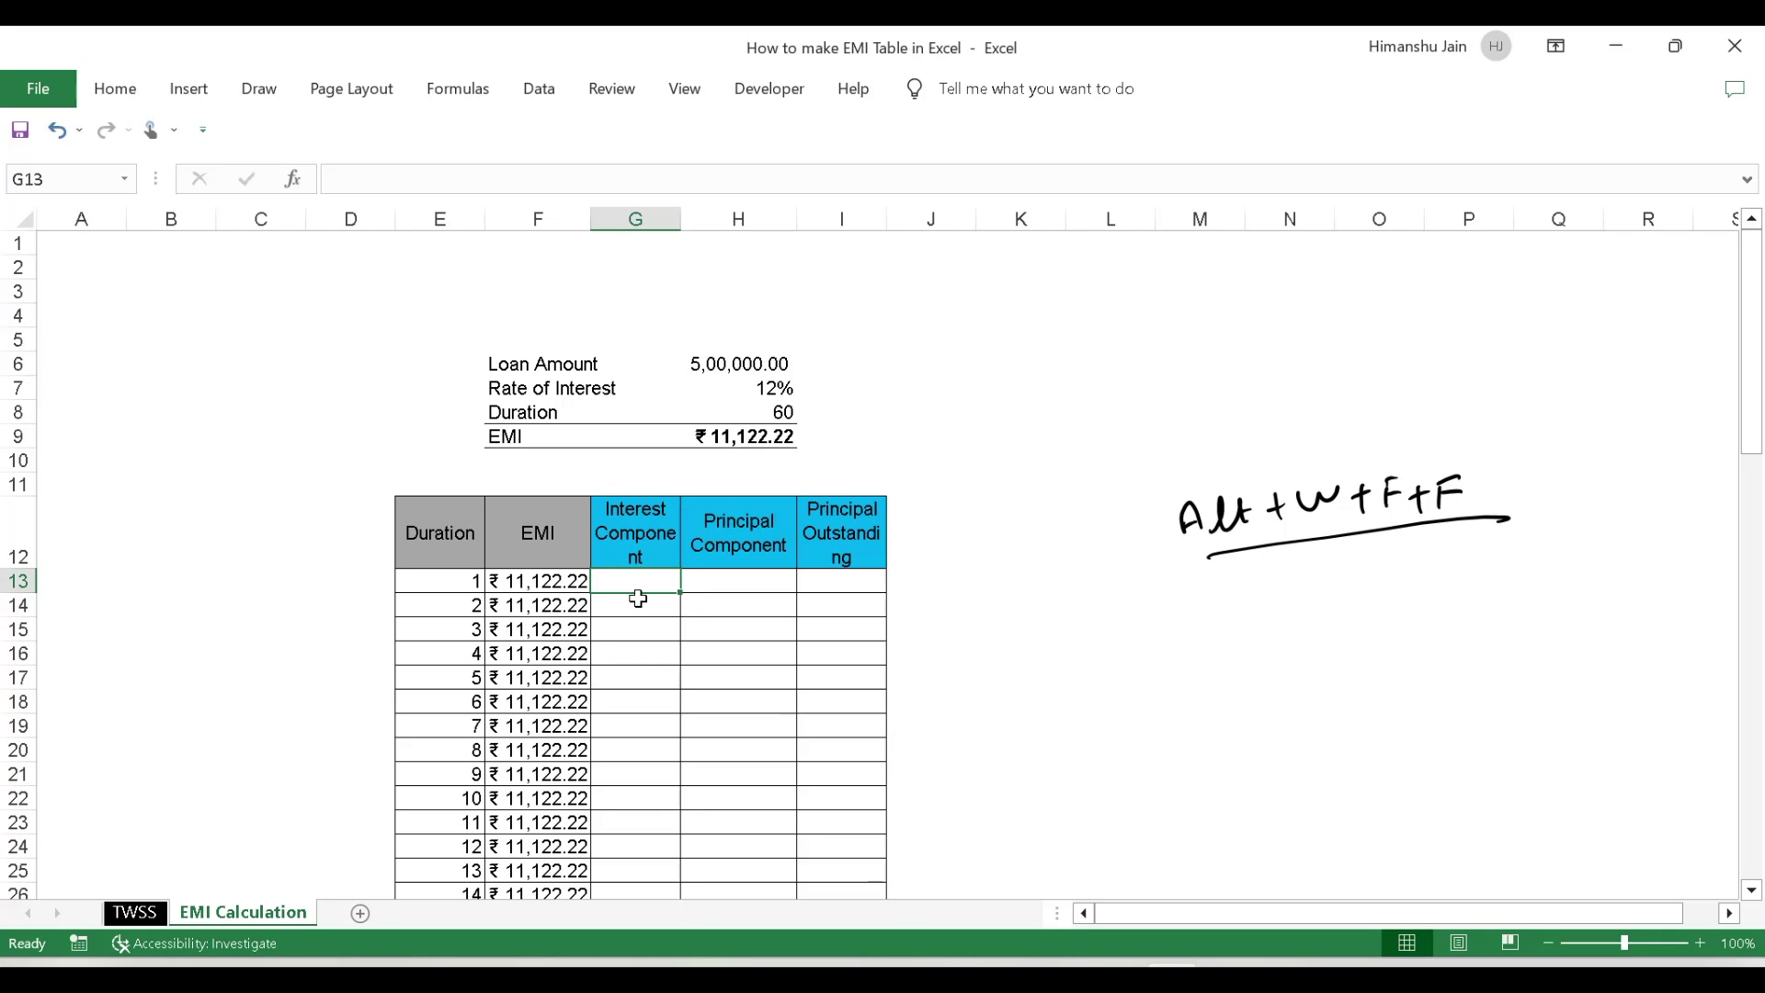
scroll(638, 599, "down", 2)
scroll(650, 607, "up", 2)
key("alt")
key("w")
key("f")
key("f")
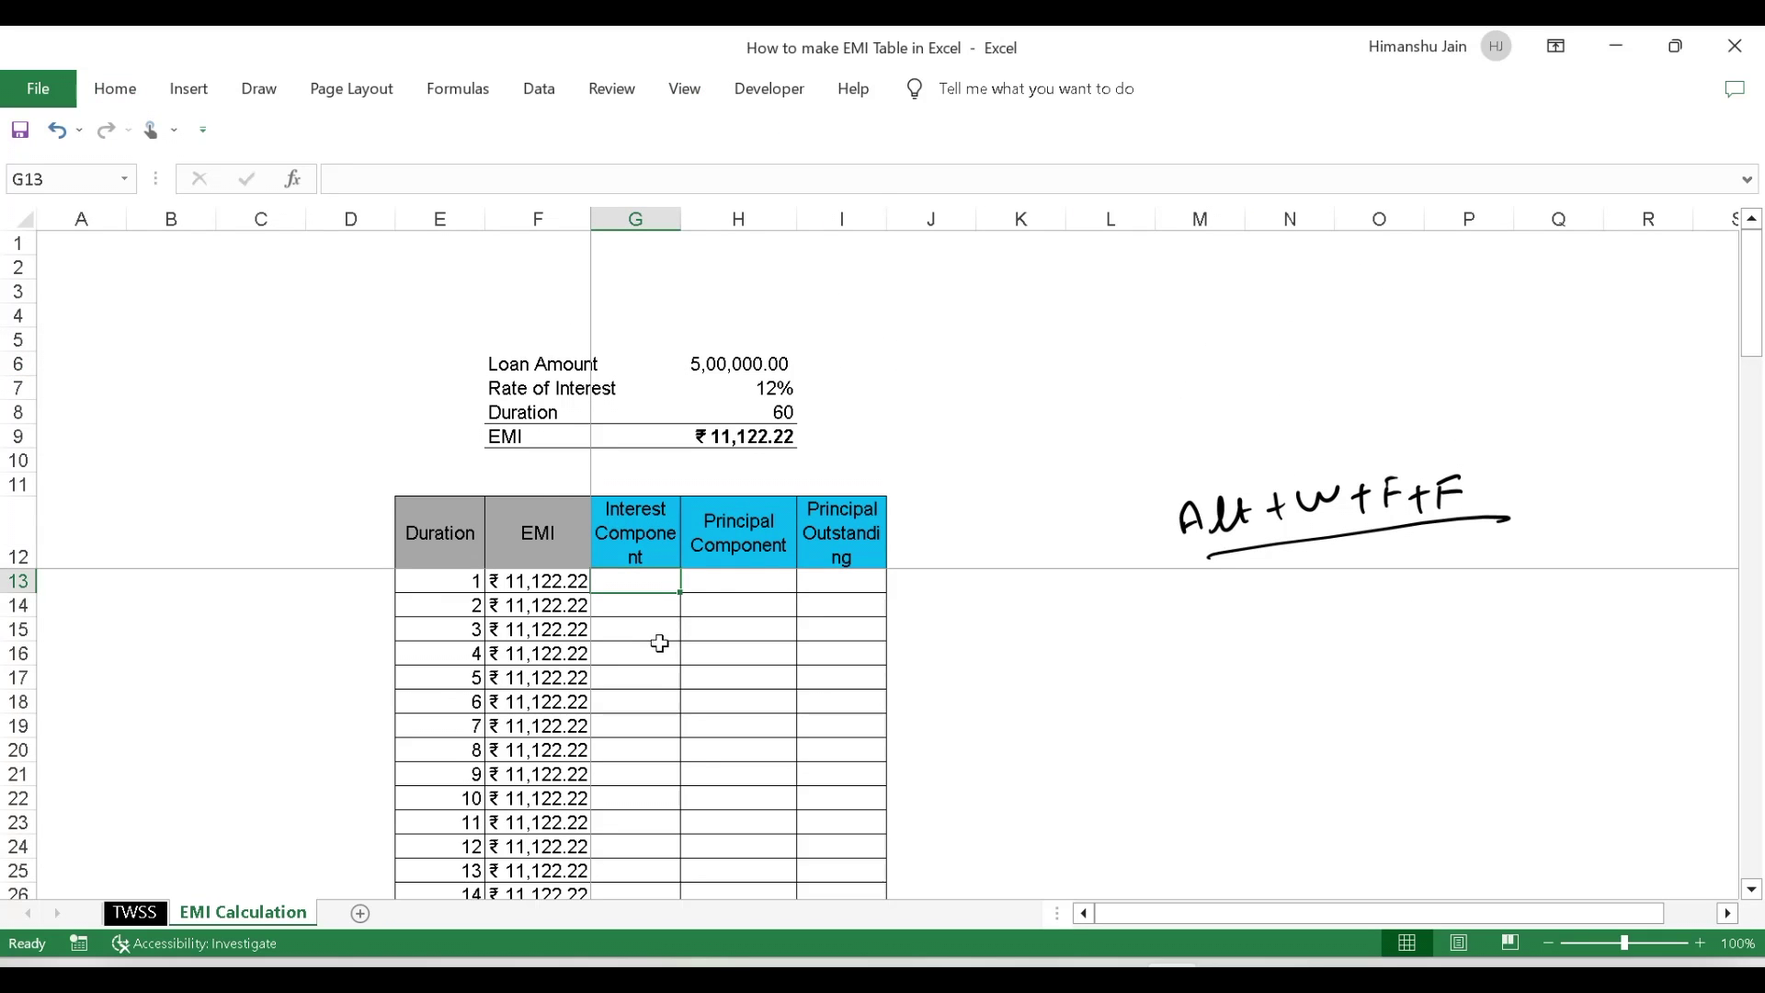
scroll(662, 699, "down", 5)
scroll(681, 748, "up", 5)
Widen column G until its Interest Component header fits on two lines, and check the frozen headers against the lower repayment rows
left_click_drag(685, 219, 718, 219)
key("Up")
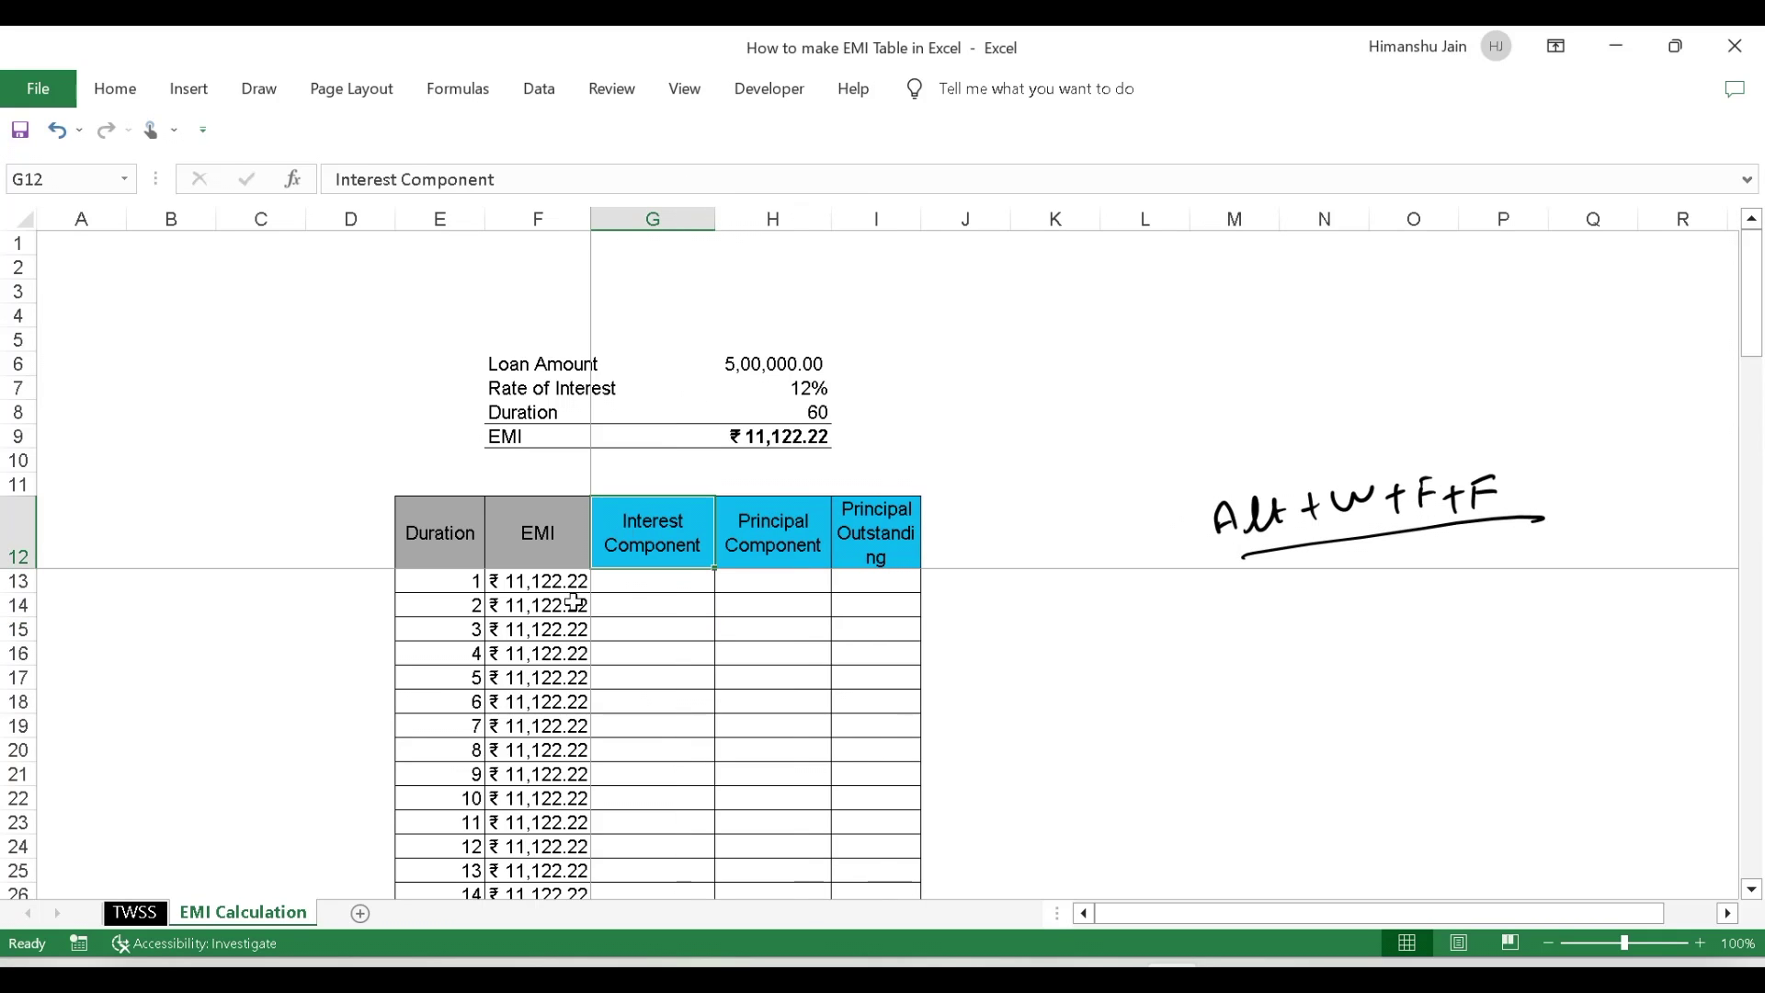
left_click(520, 556)
left_click(524, 587)
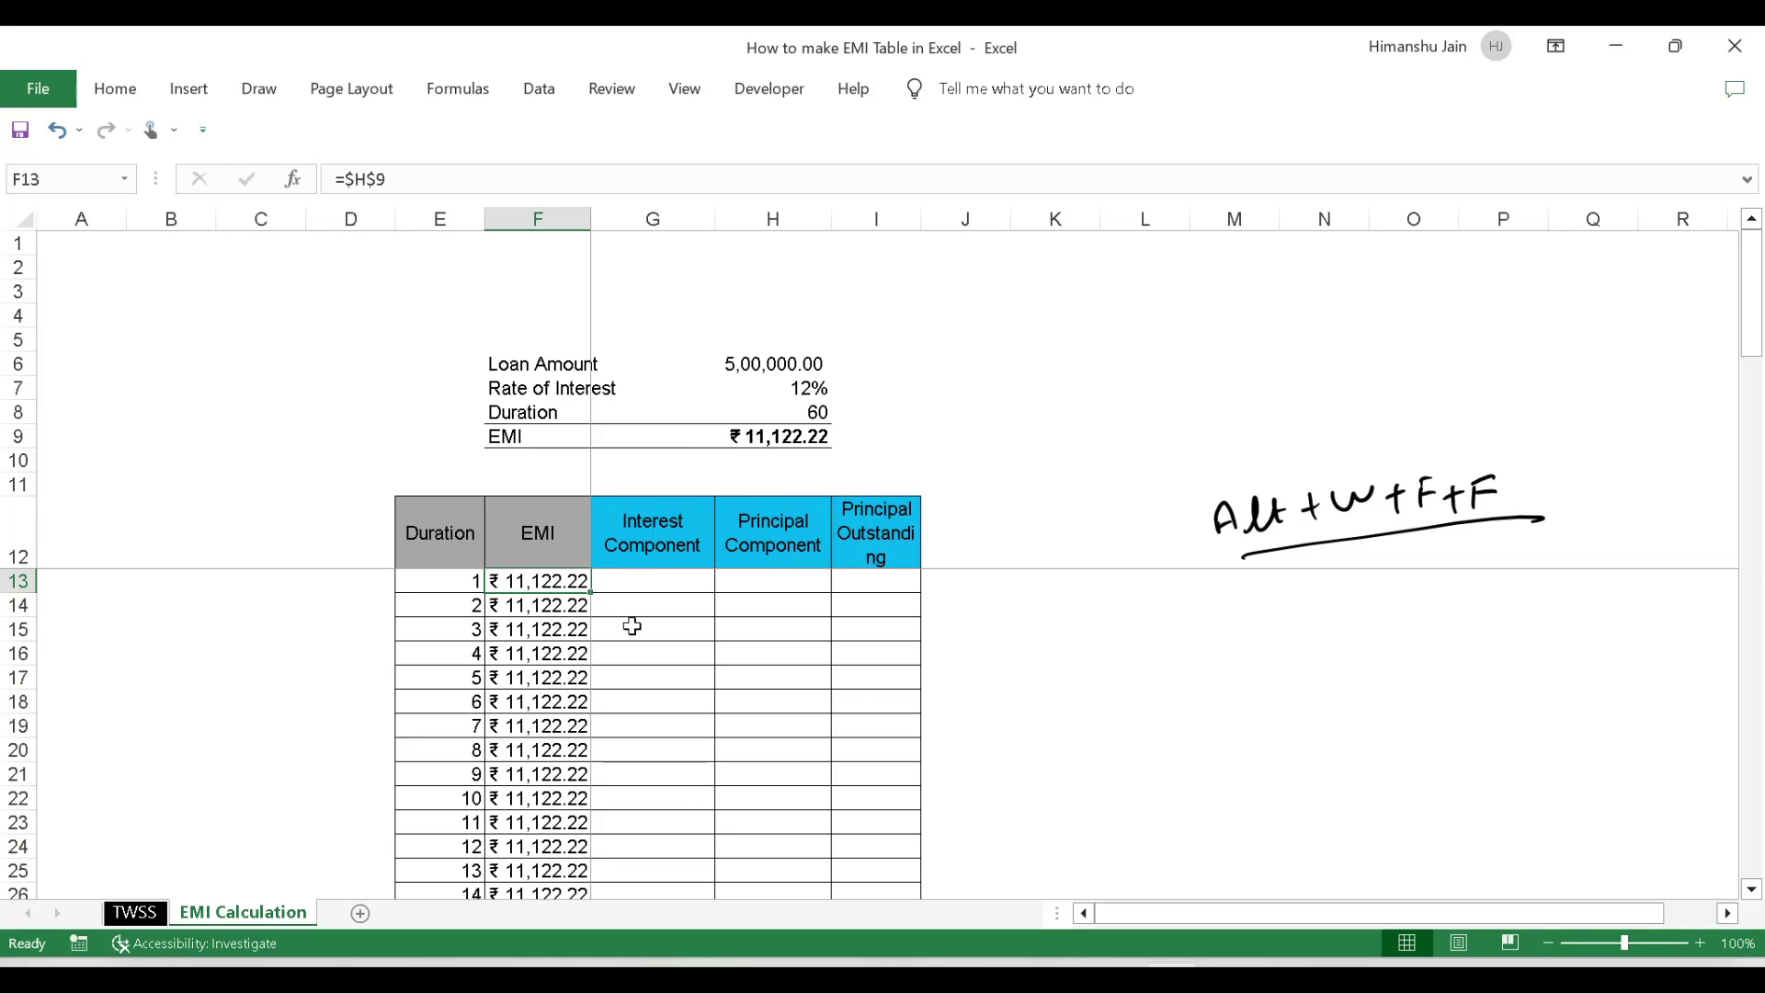
scroll(603, 671, "down", 9)
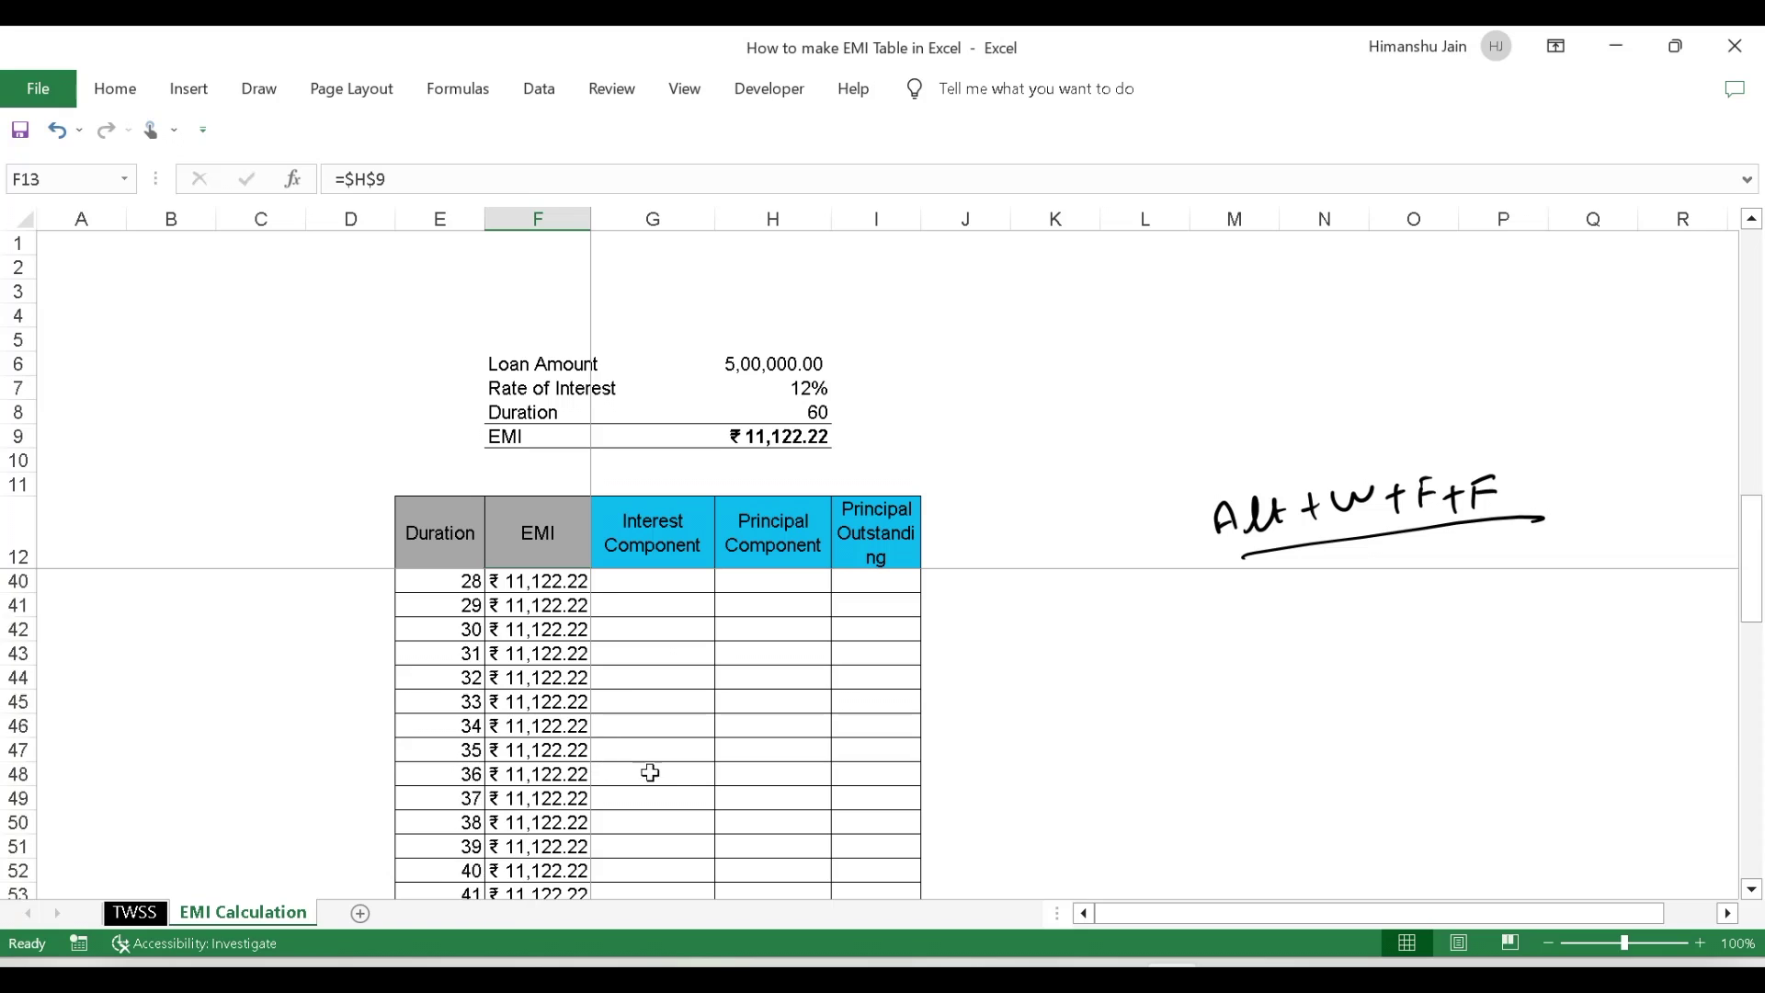
scroll(690, 776, "down", 11)
scroll(727, 773, "up", 20)
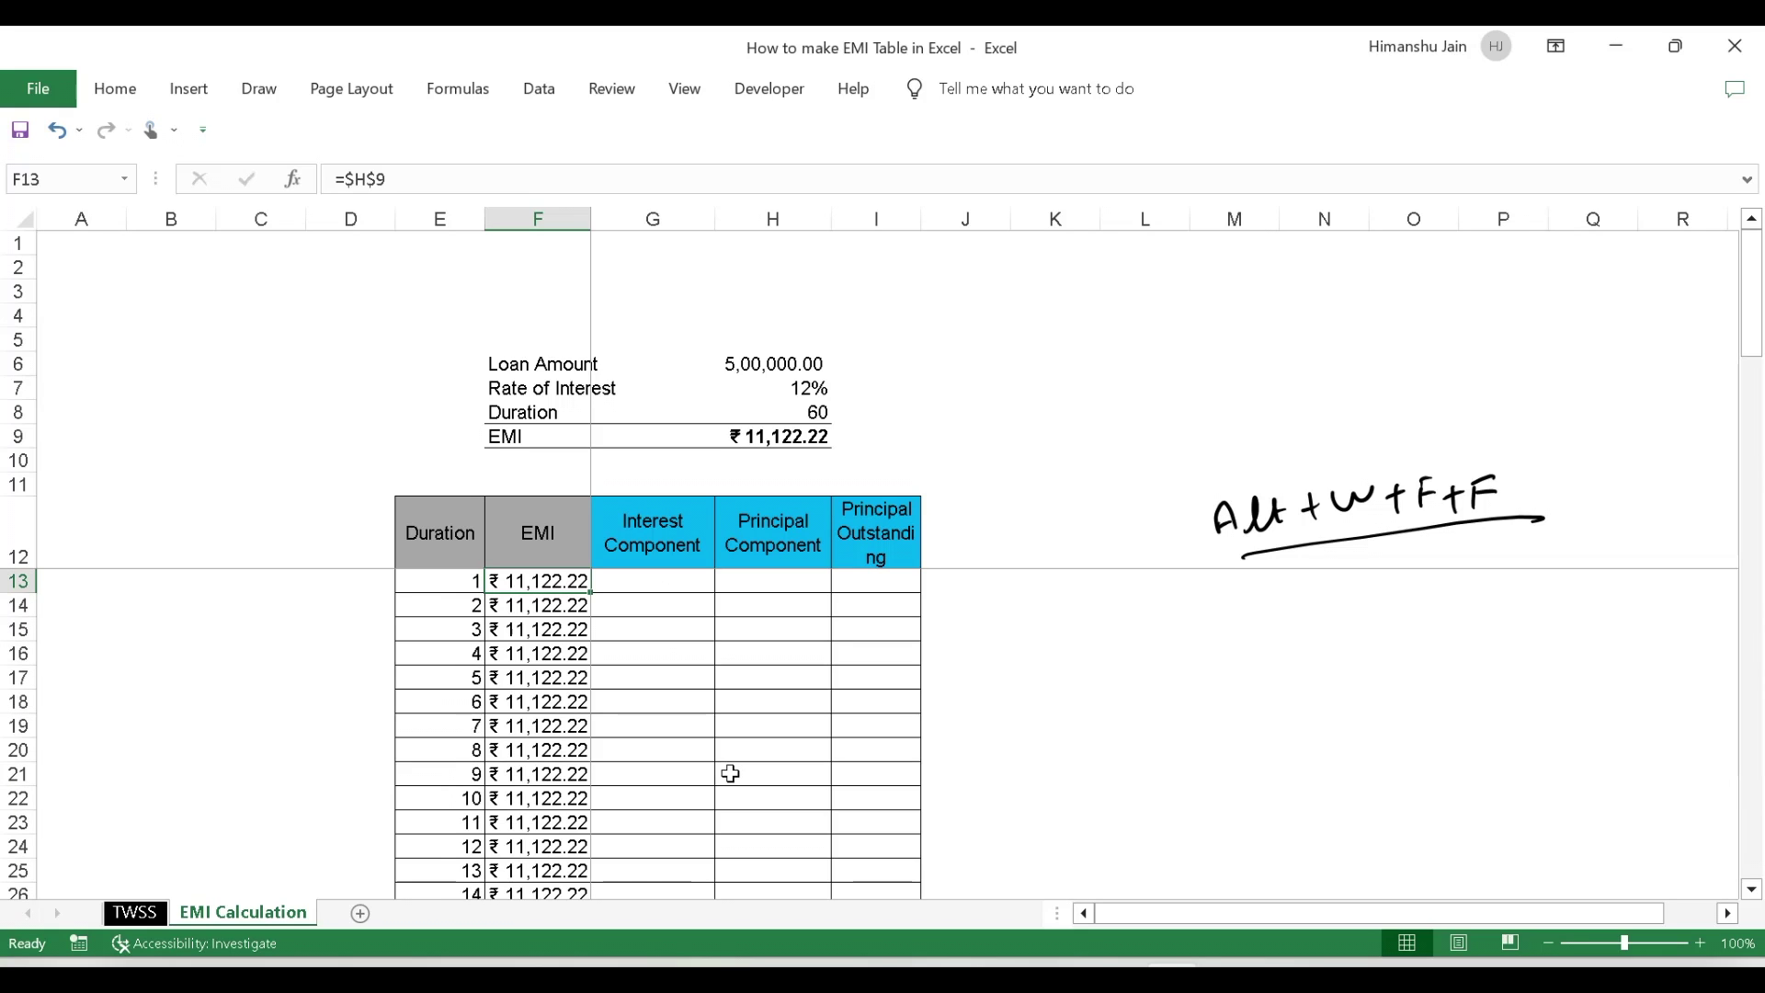
Calculate the first month's interest in G13 with =H6*$H$7/12, locking the rate of interest as an absolute reference
left_click(678, 524)
left_click(665, 581)
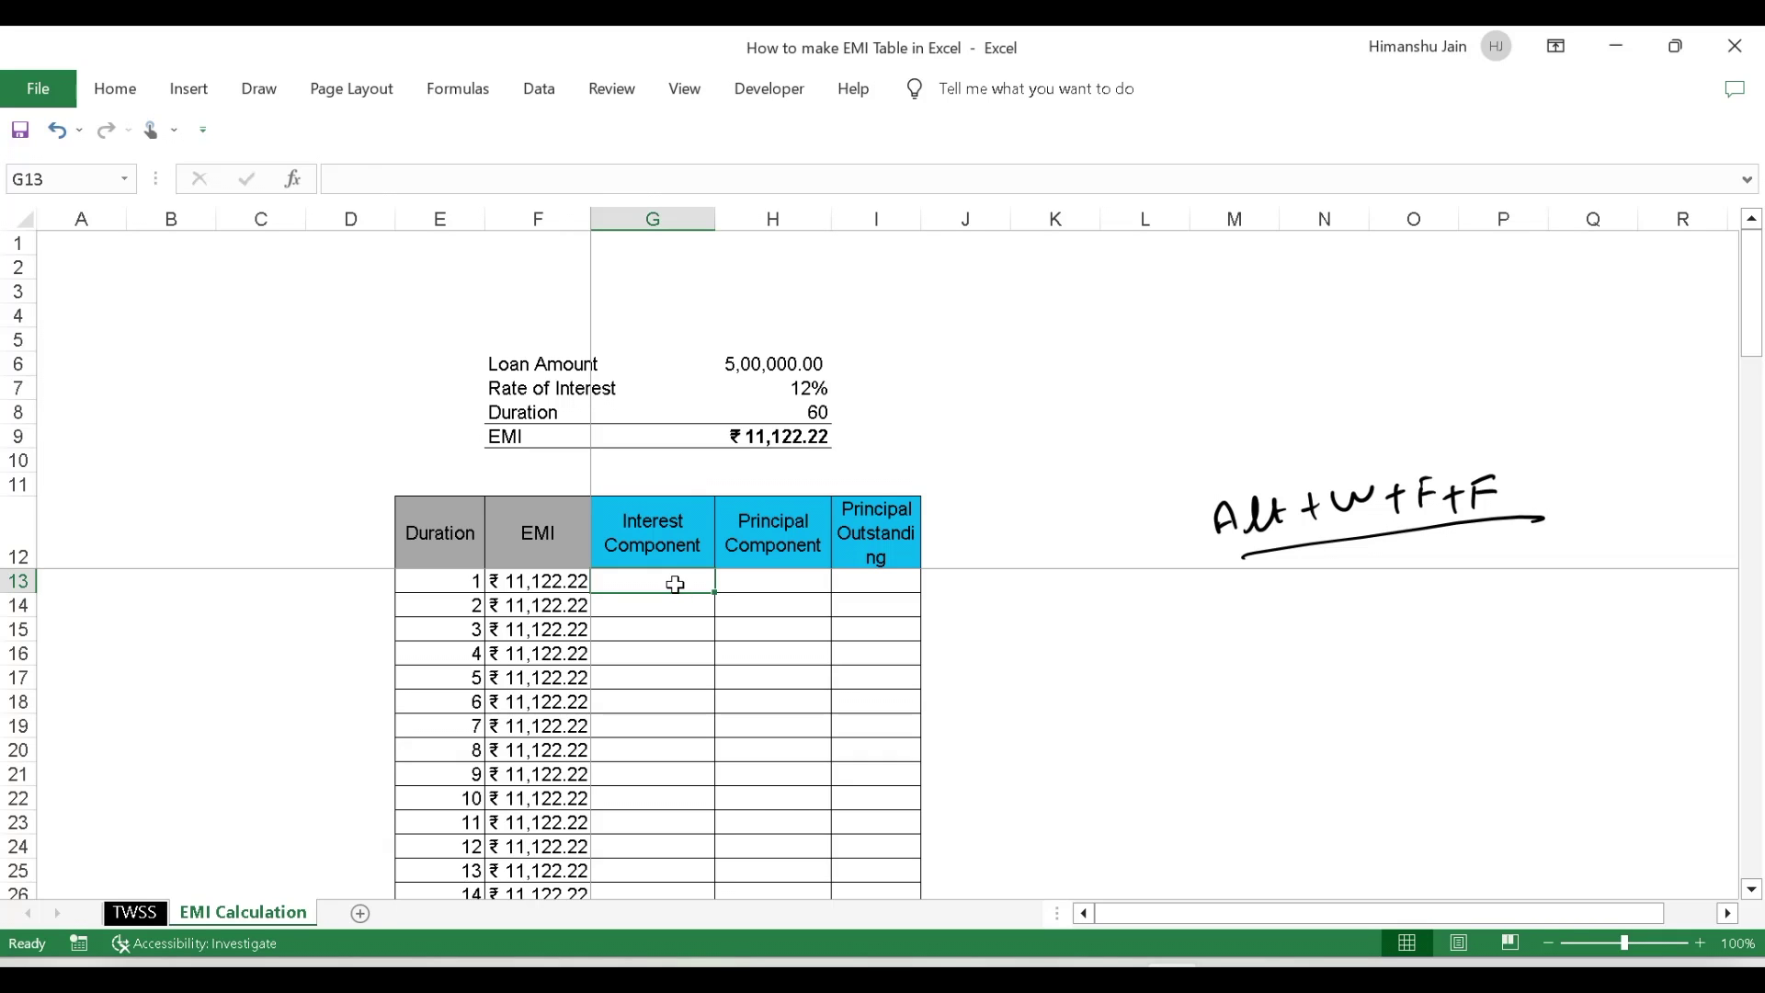
type("=")
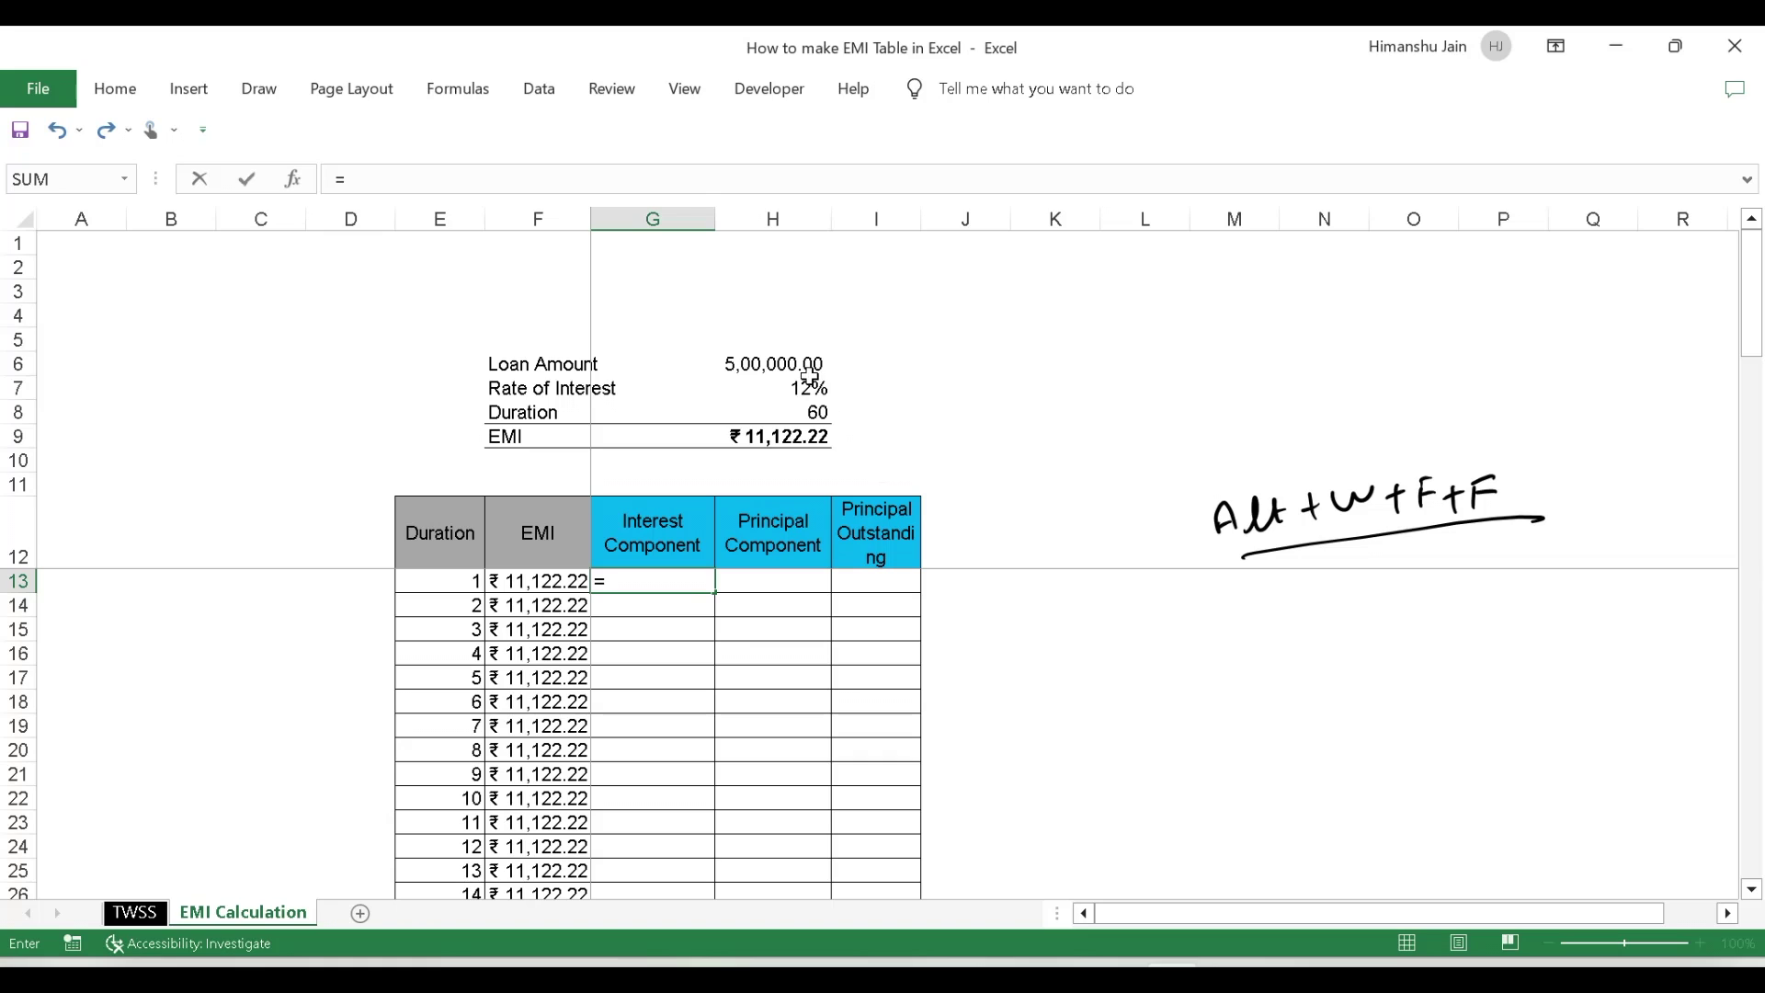
left_click(796, 364)
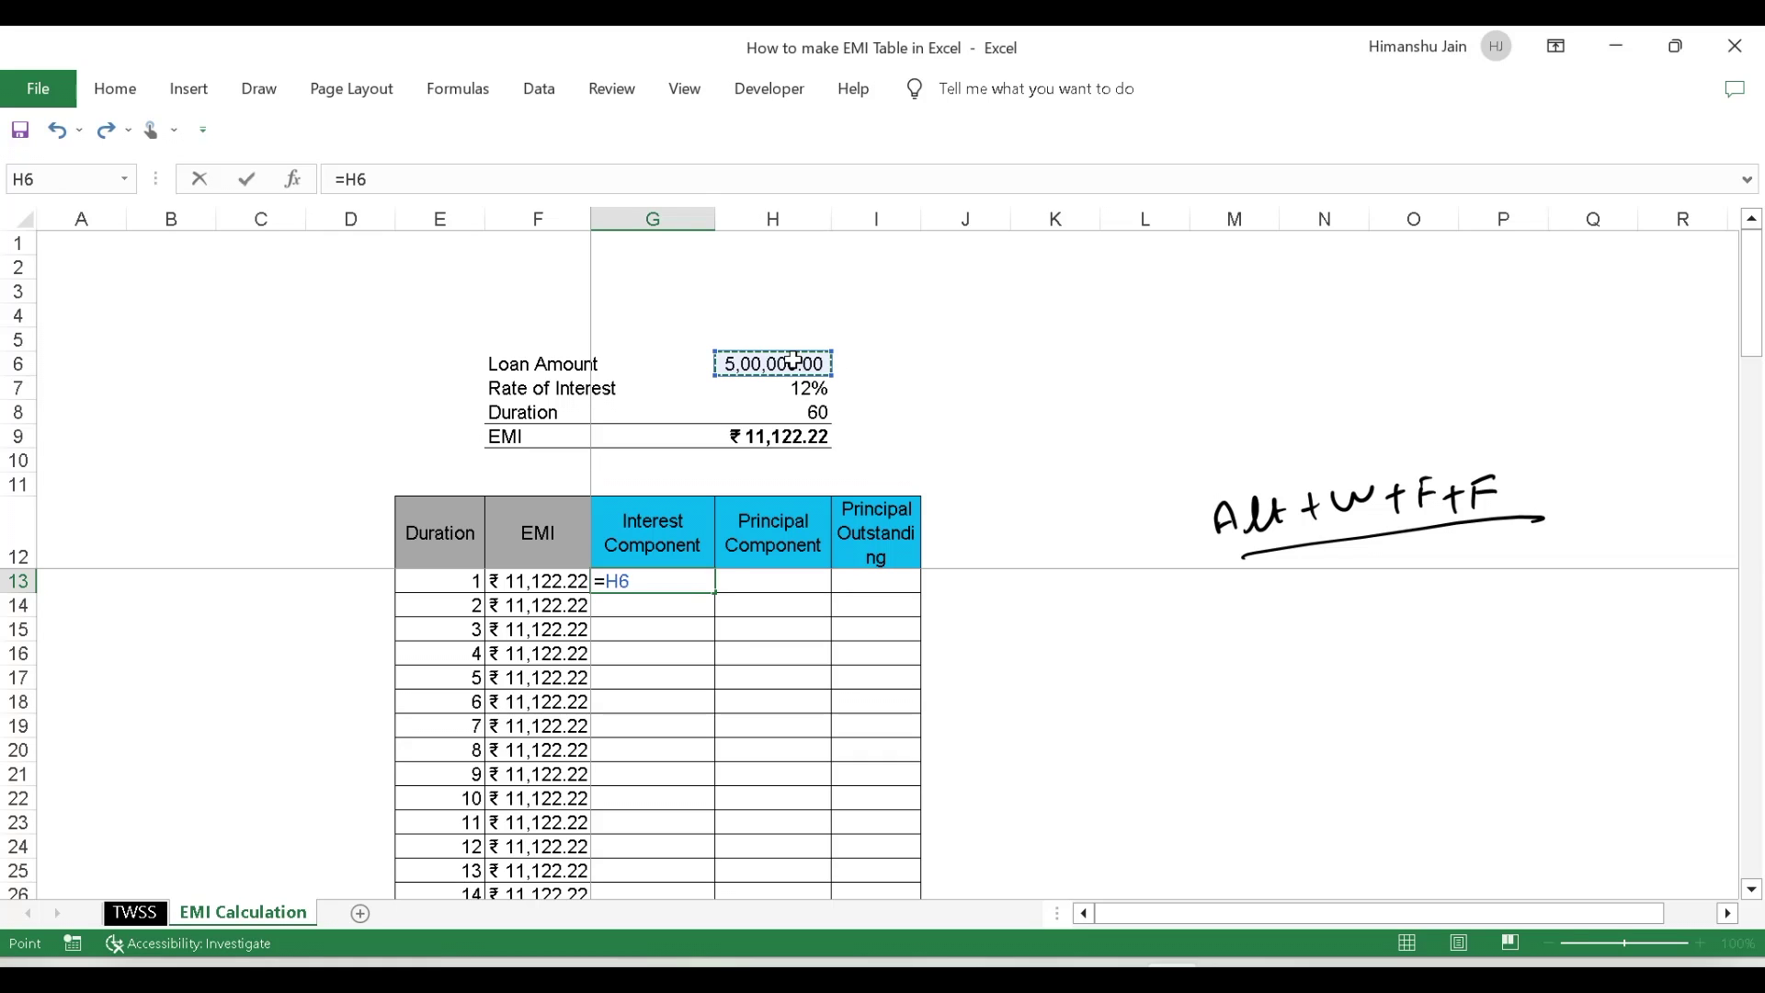
type("*")
left_click(821, 387)
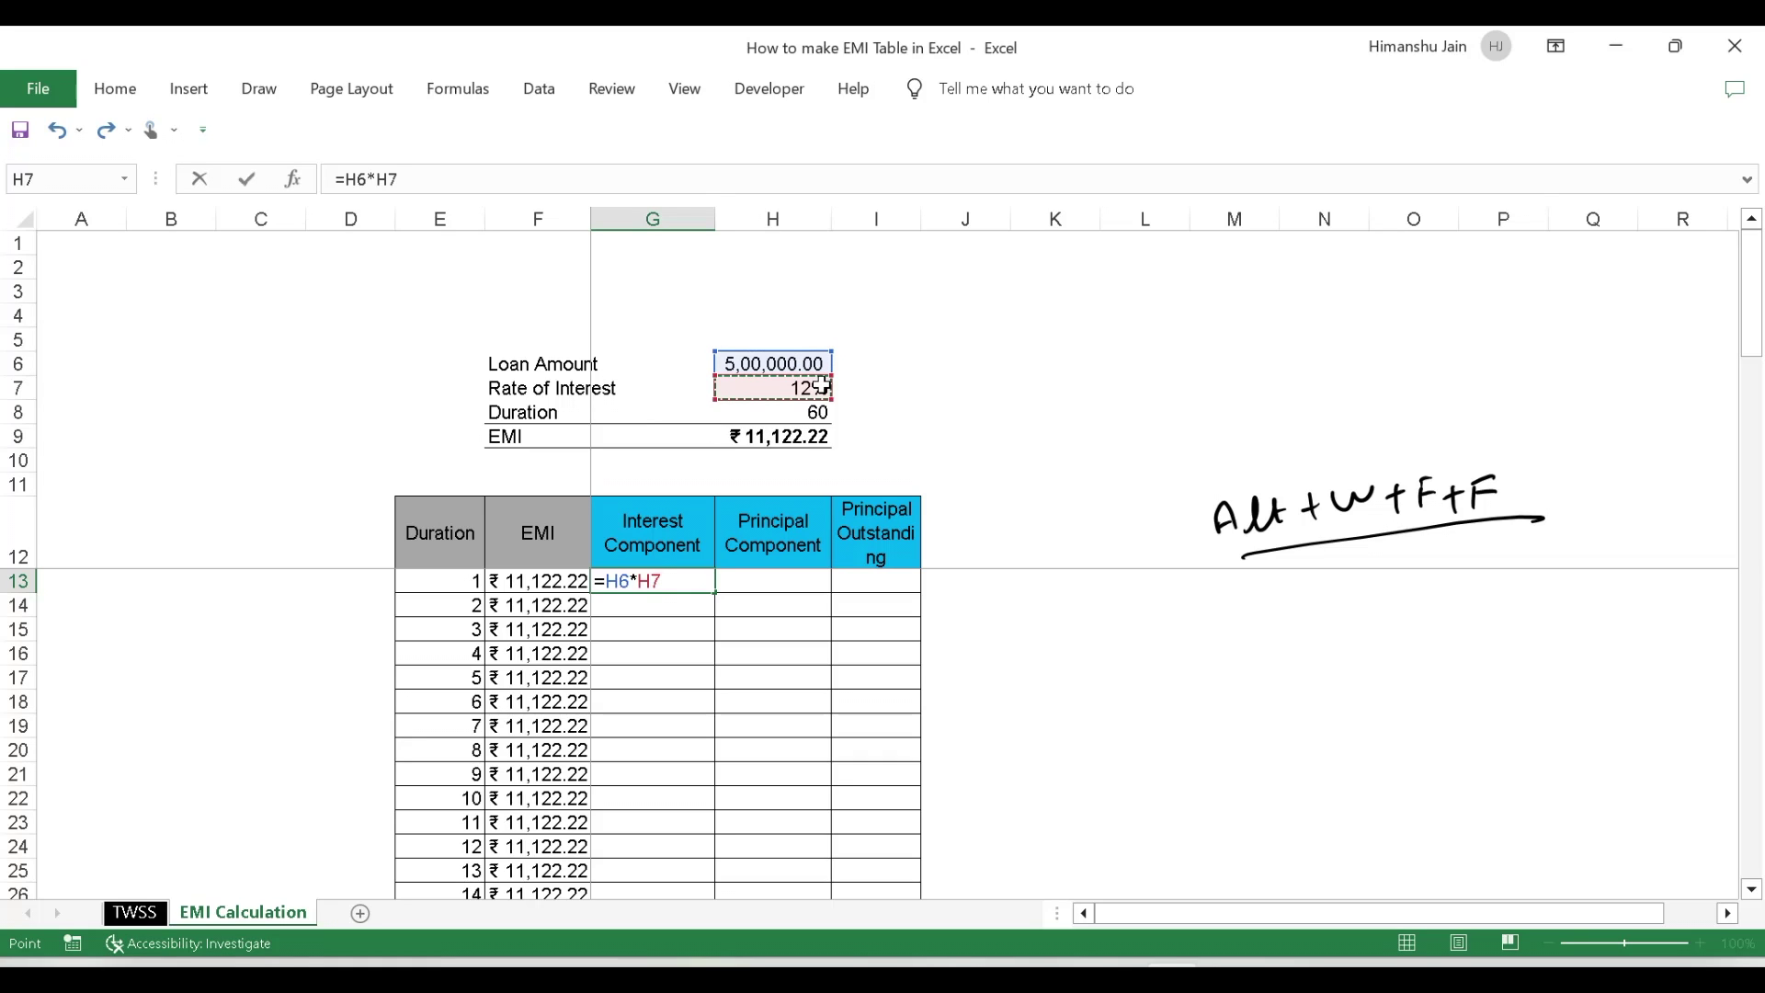
key("F4")
type("/12")
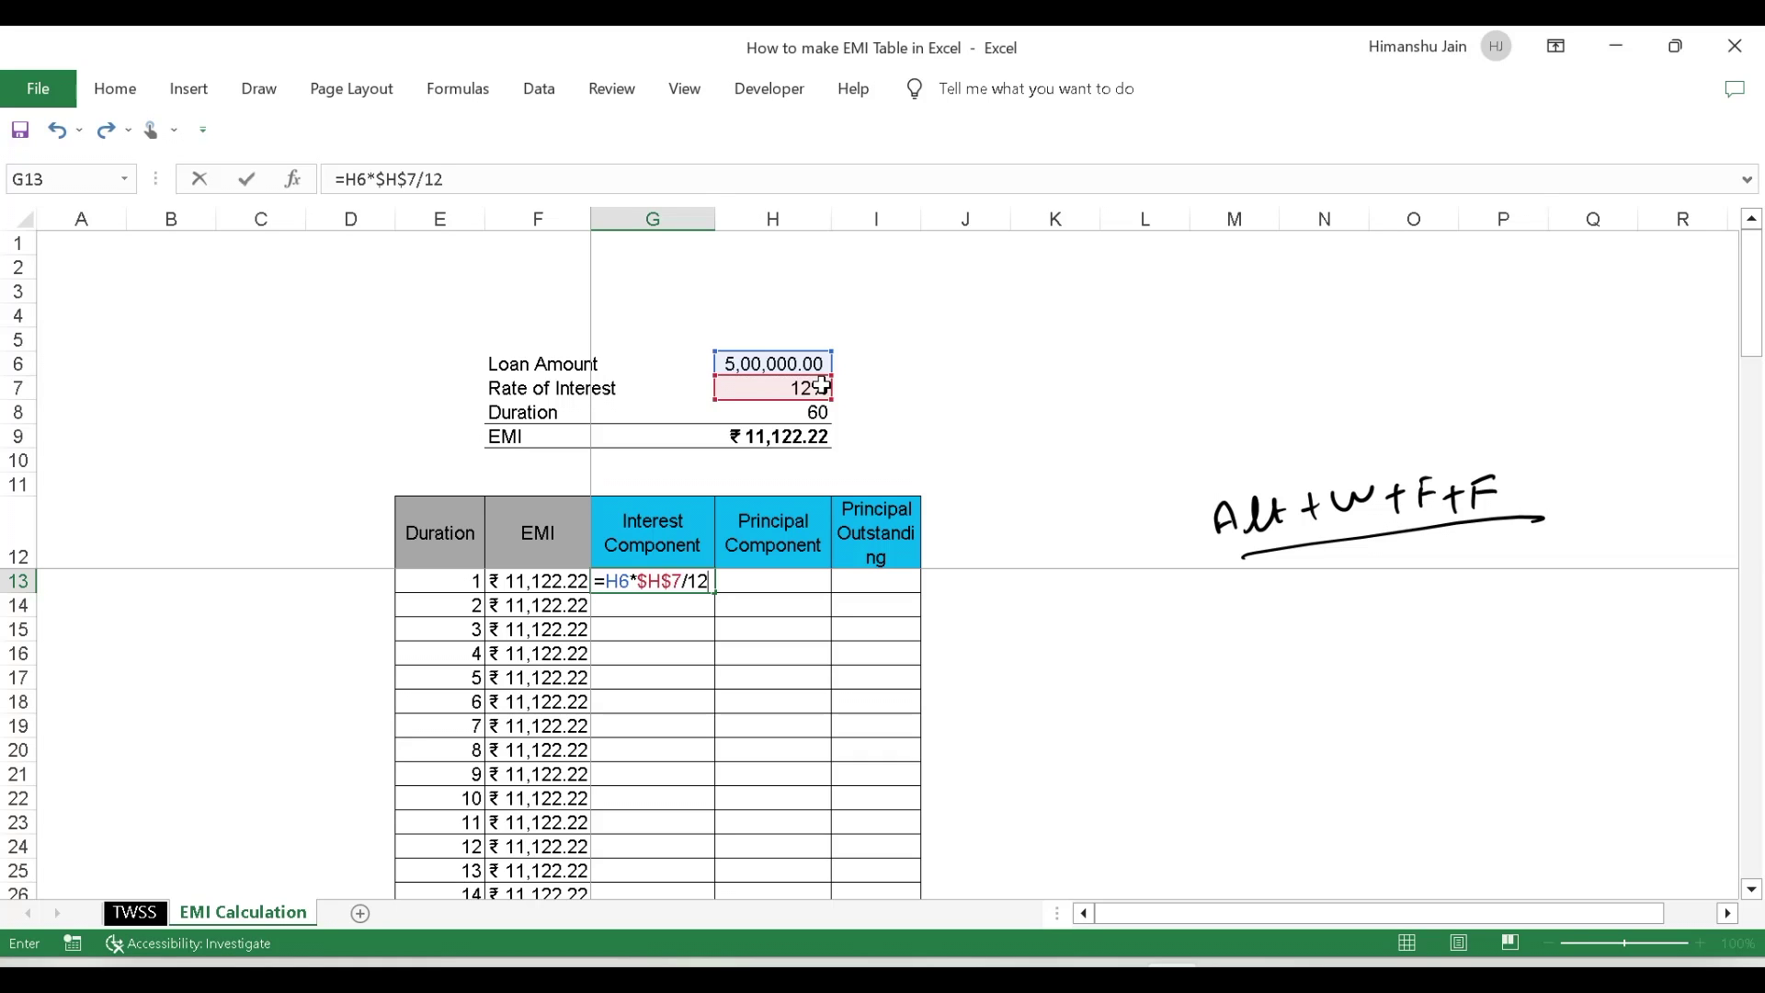
key("Return")
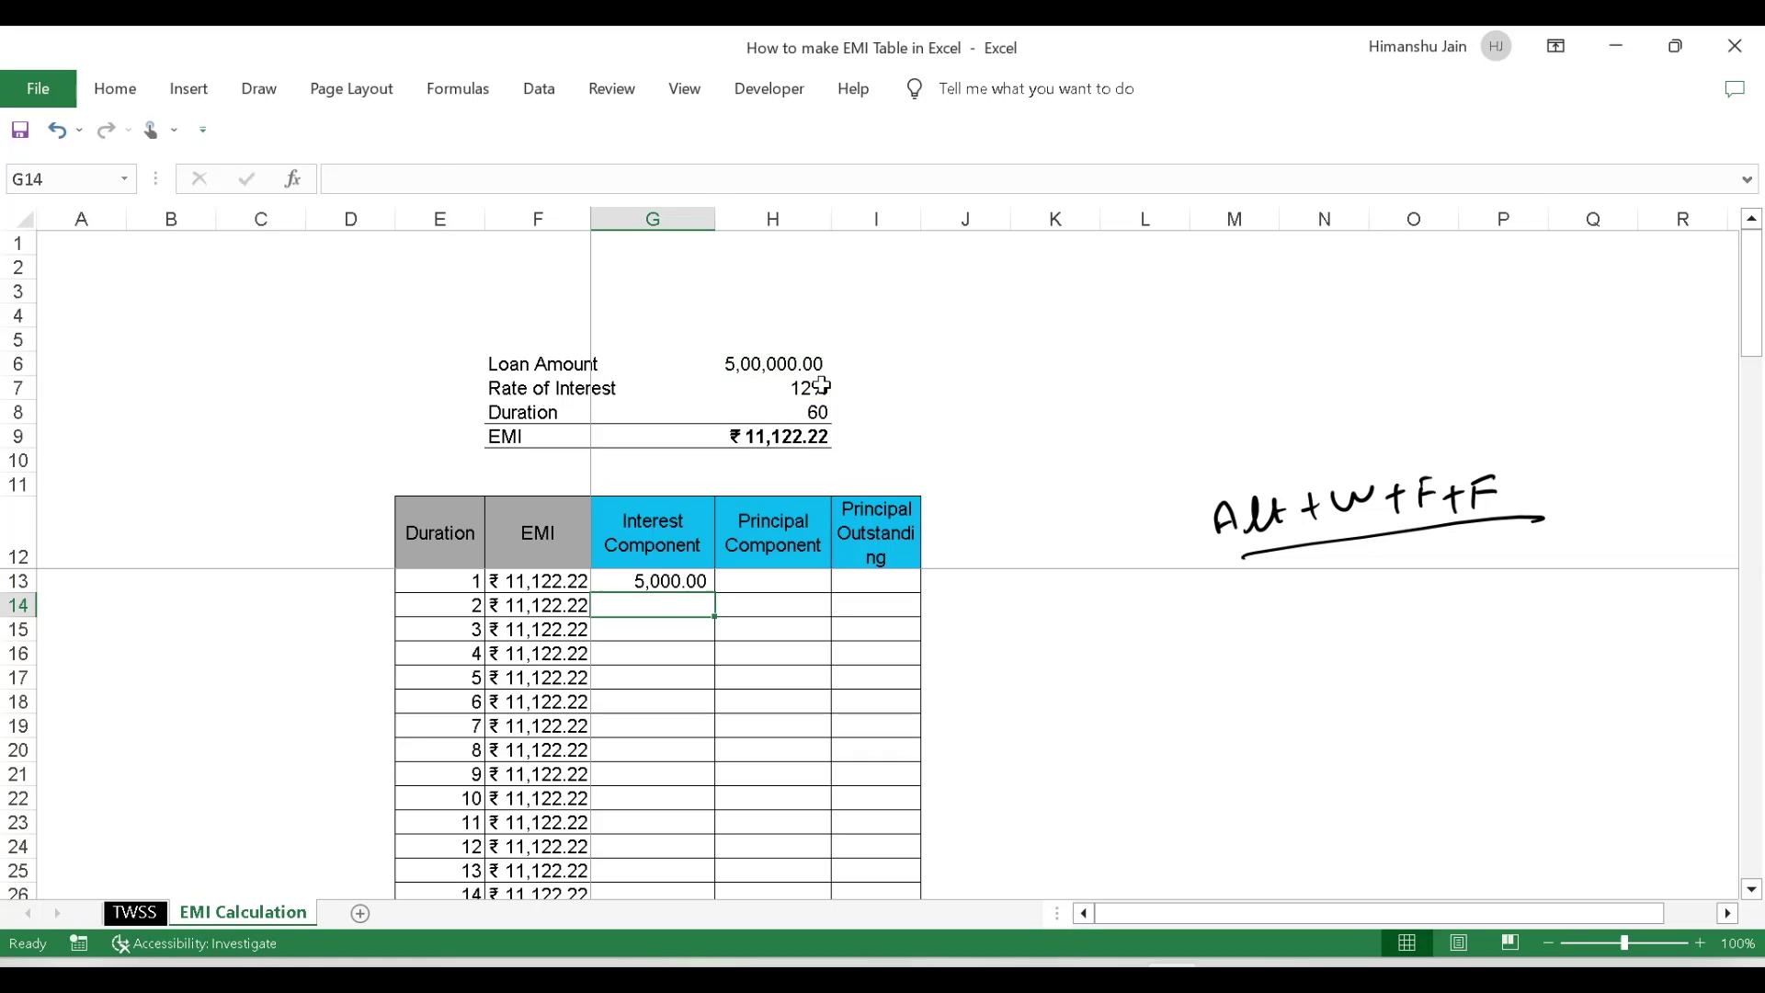
Review the first month's row from Duration to Principal Outstanding, relating the EMI in F13 to the interest in G13
key("Up")
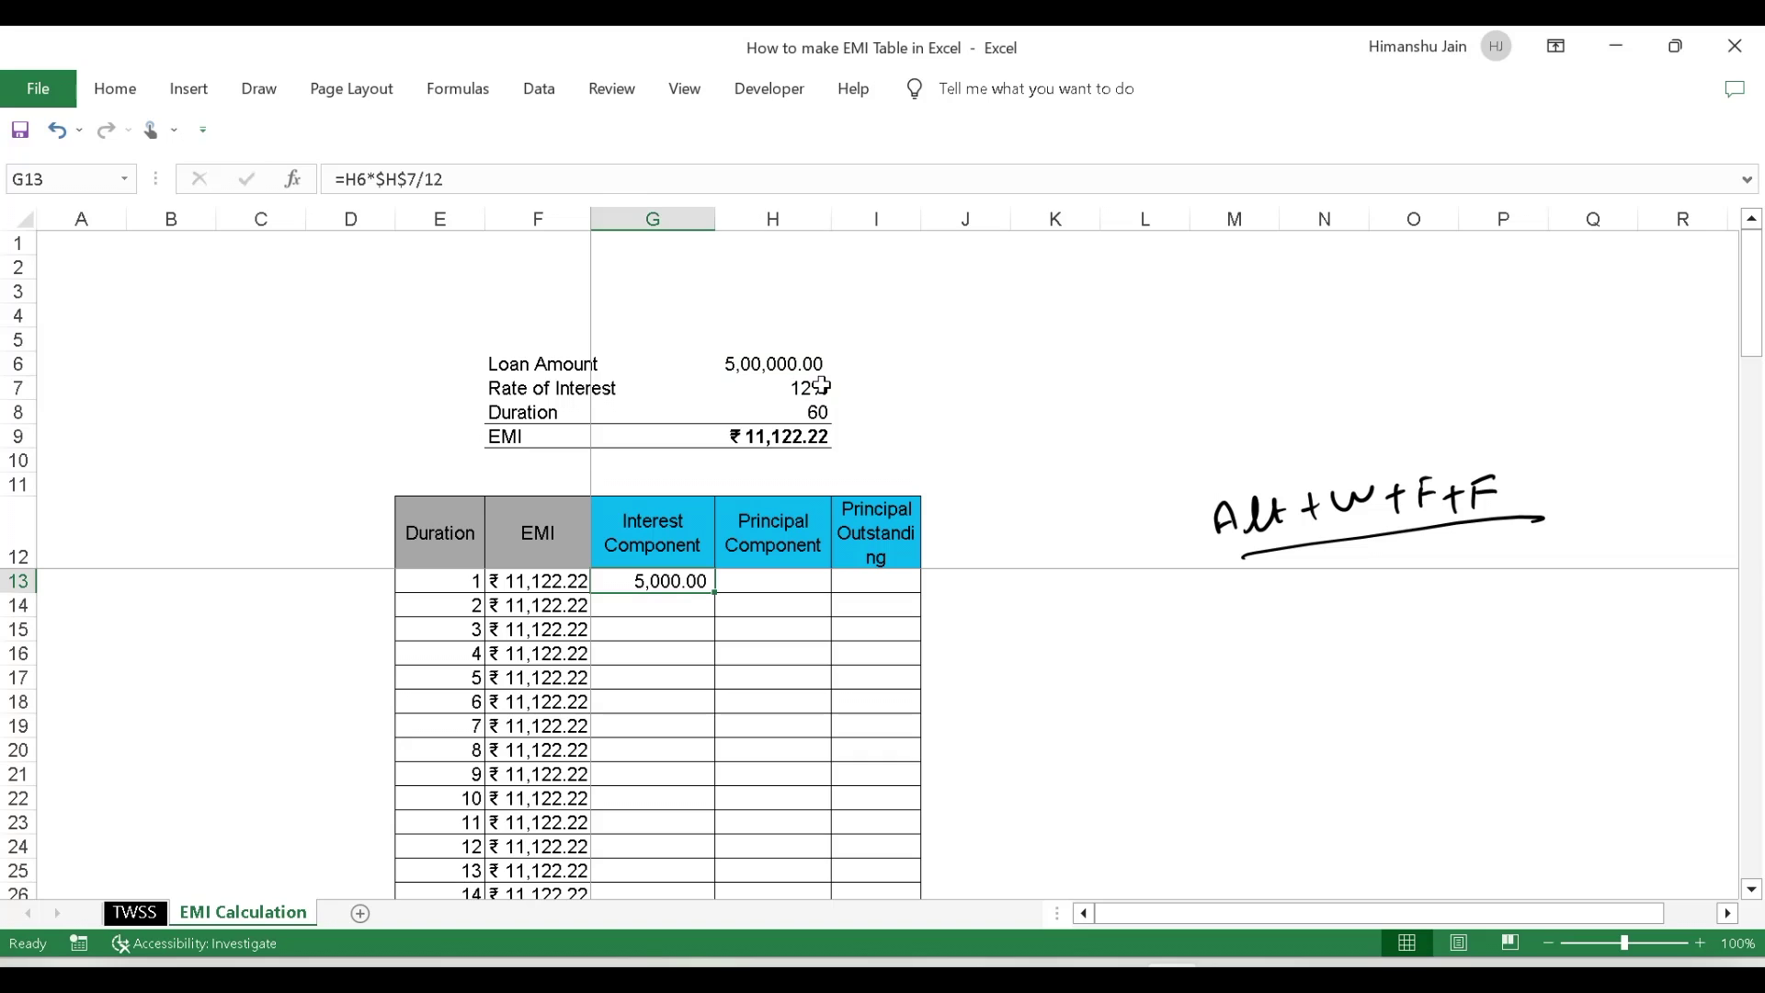
key("Left")
key("Right")
key("Right")
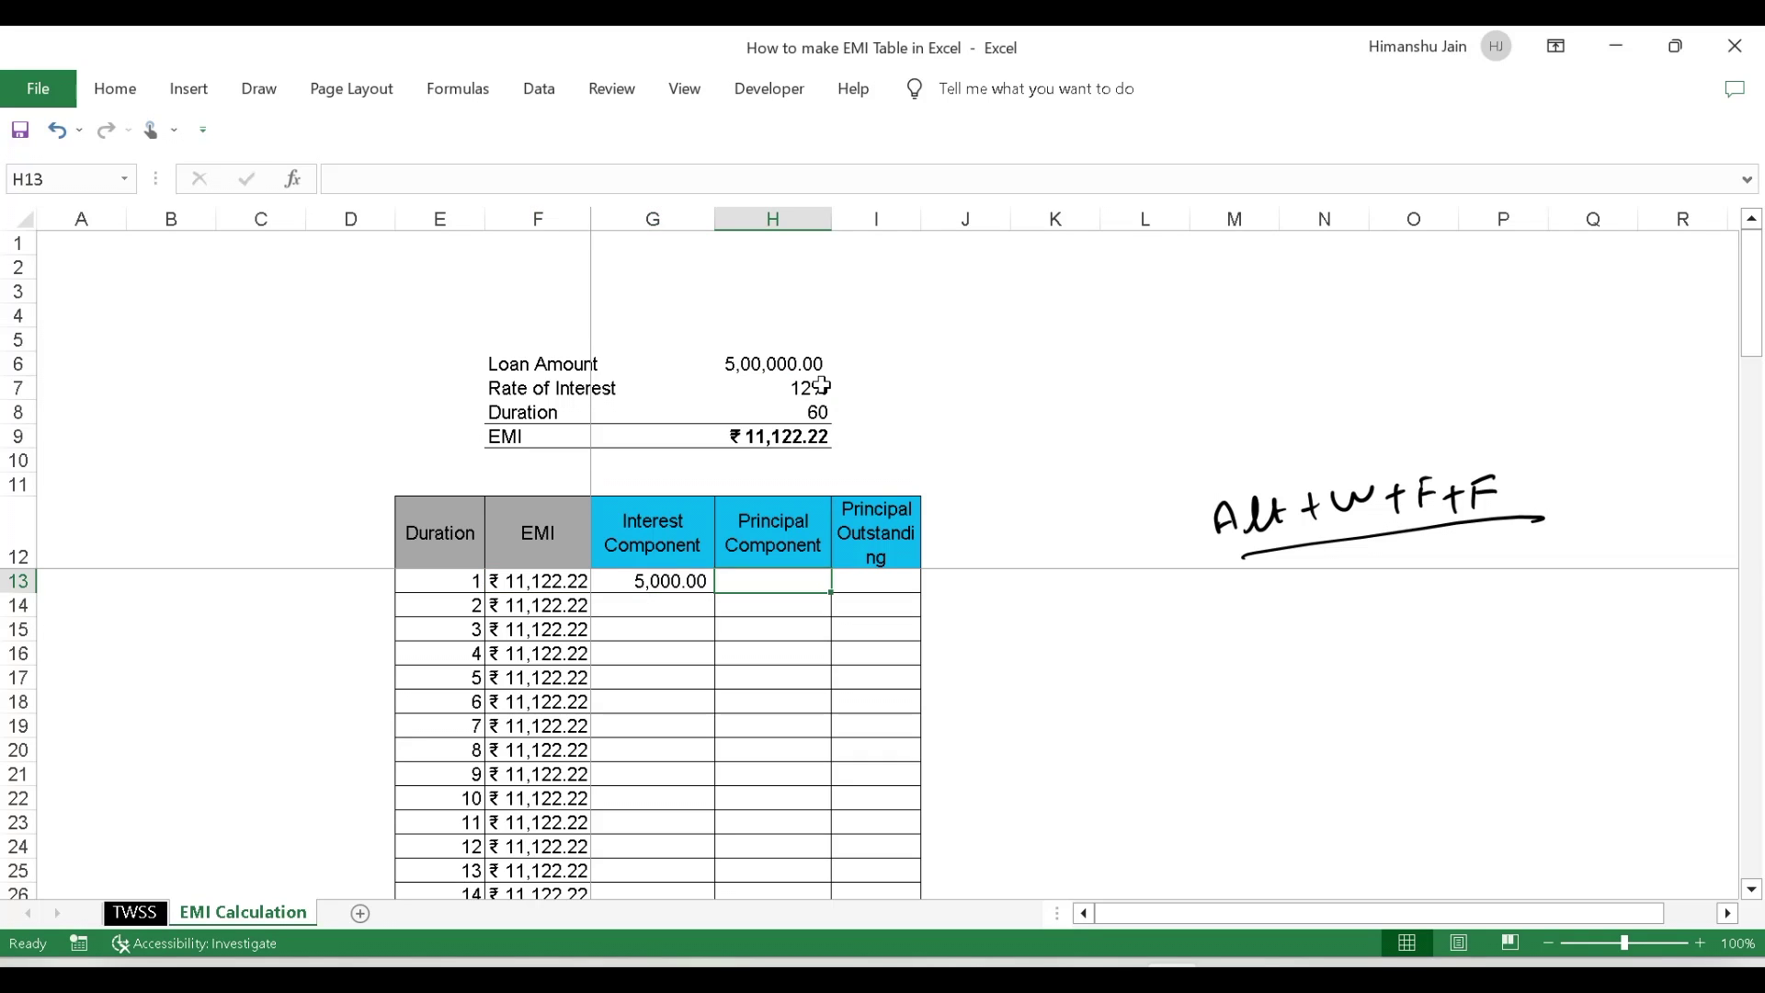
key("Left")
key("Left")
key("Left")
key("Right")
key("Right")
key("Right")
key("Right")
key("Right")
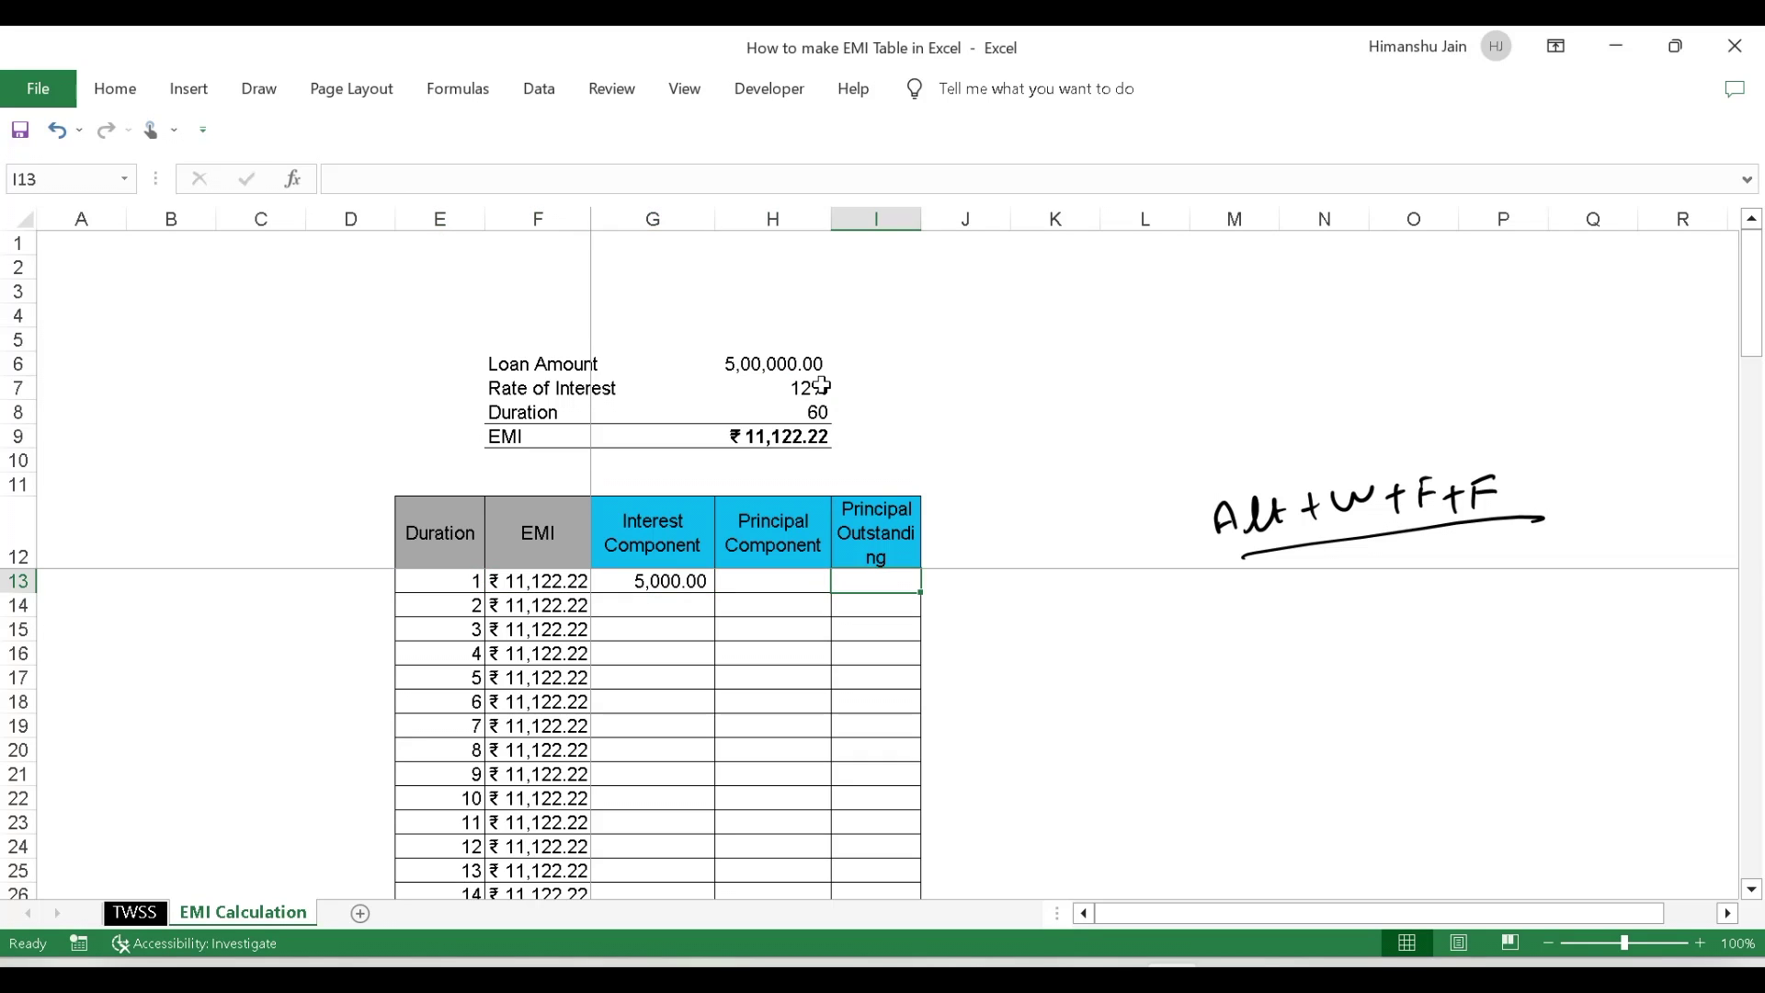
key("Left")
key("Left")
key("Left")
key("Left")
key("Left")
key("Left")
key("Right")
key("Right")
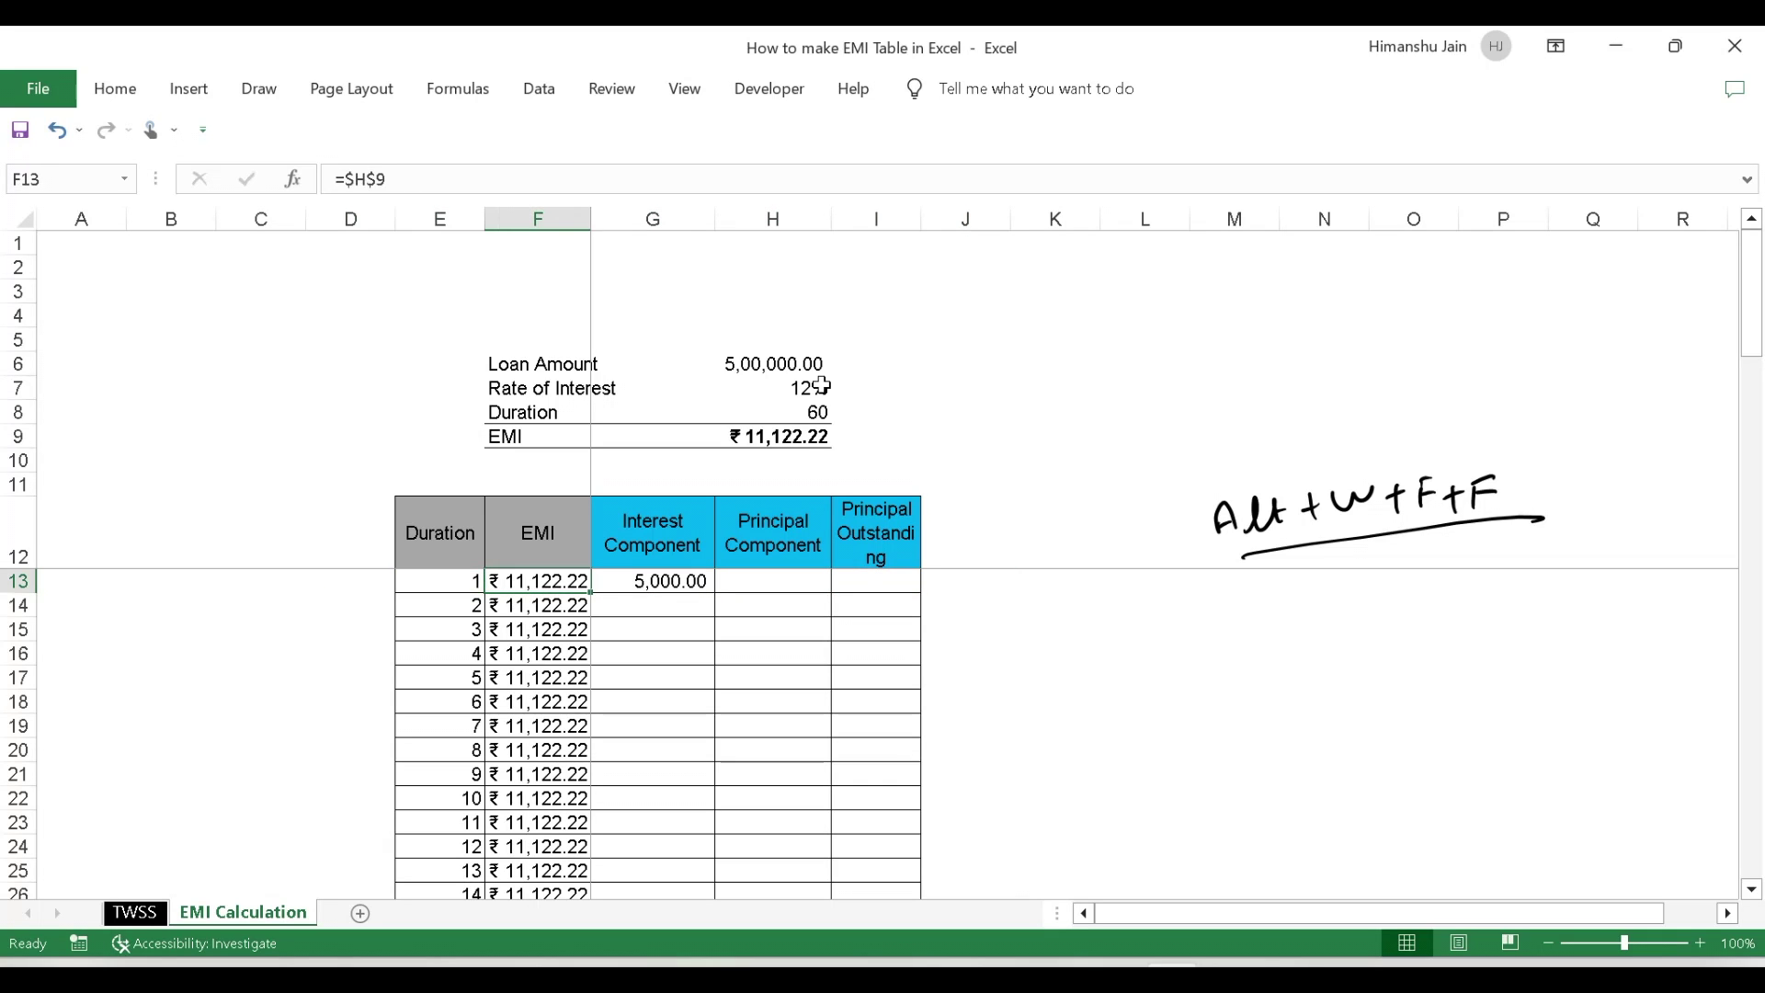
key("Left")
key("Right")
key("Right")
key("Right")
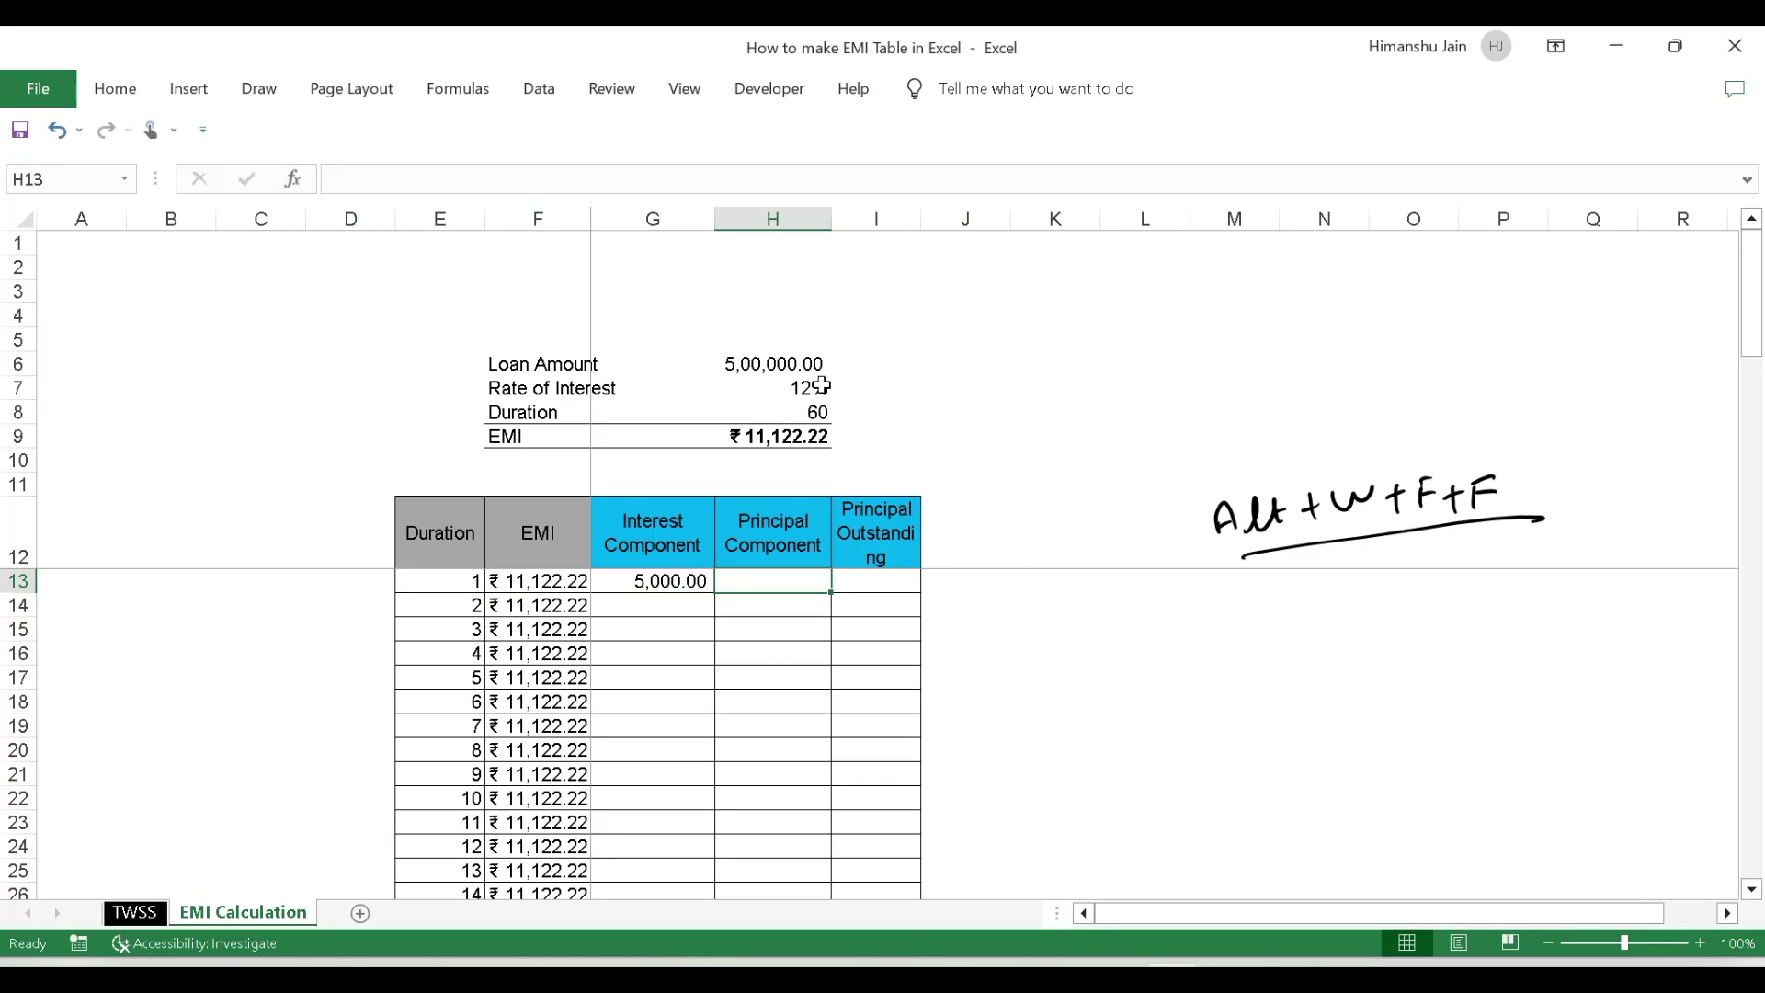
key("Left")
key("Left")
key("Right")
key("Right")
key("Left")
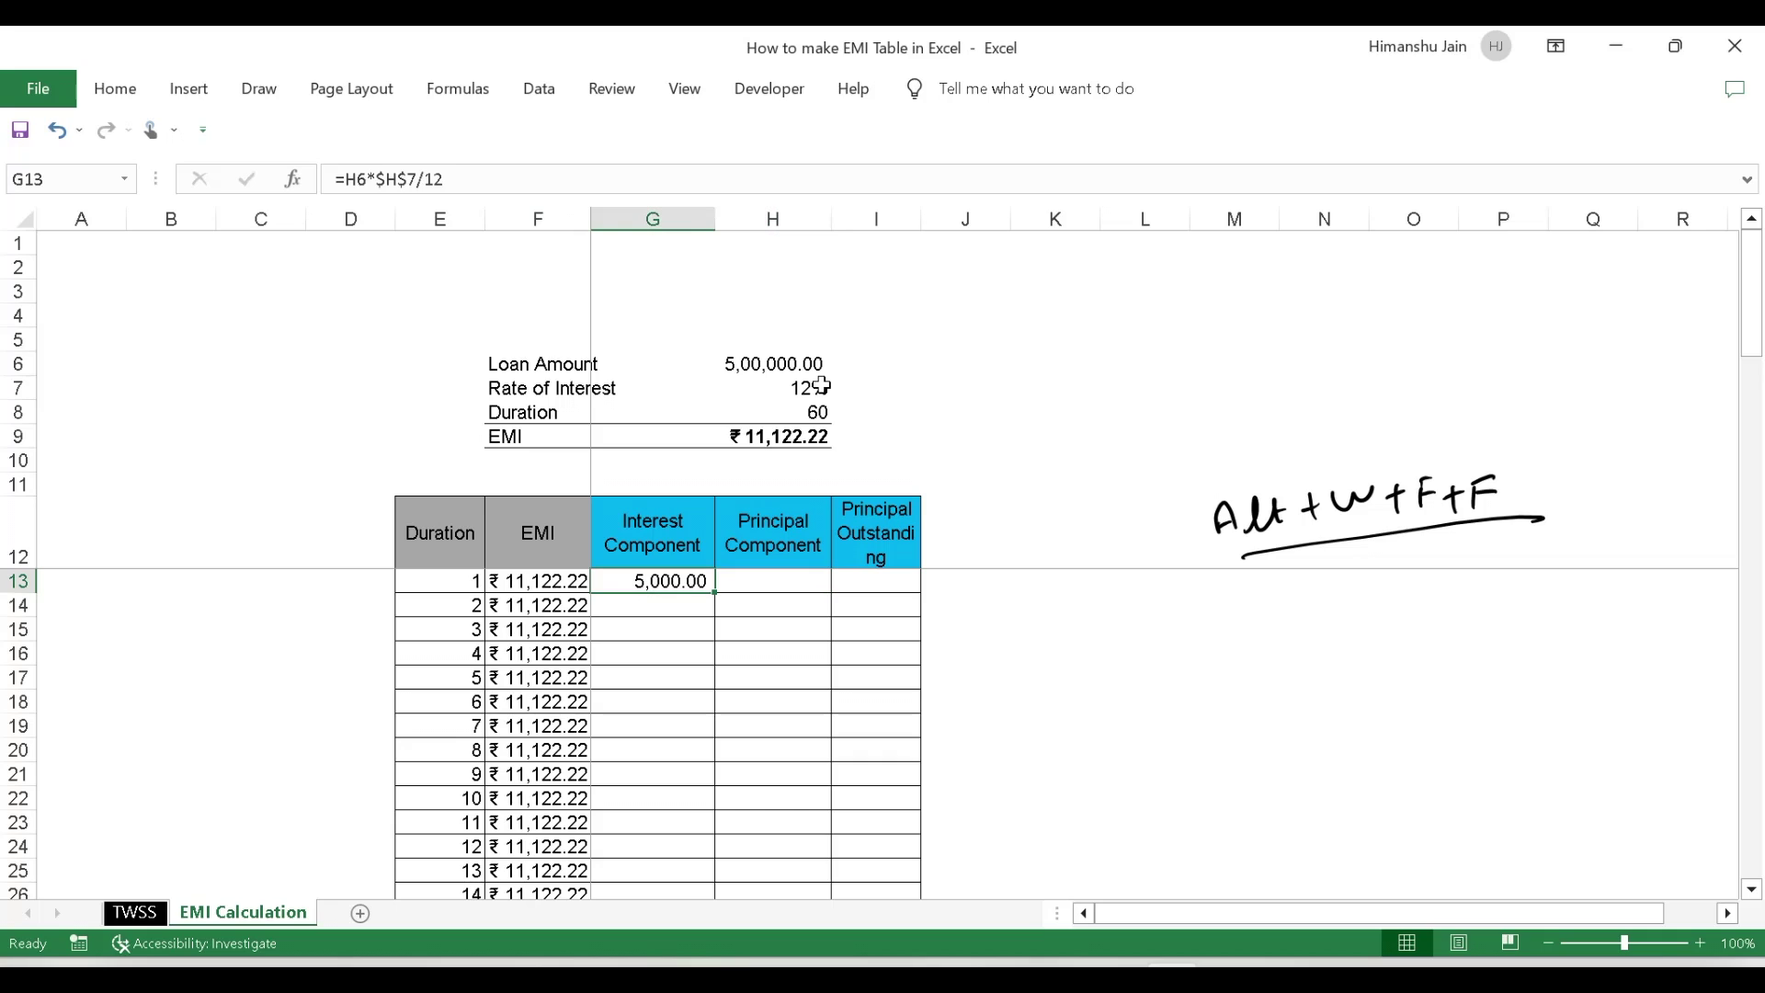
Calculate the first month's principal component in H13 as EMI minus interest with =F13-G13
key("Right")
key("Left")
key("Right")
type("=")
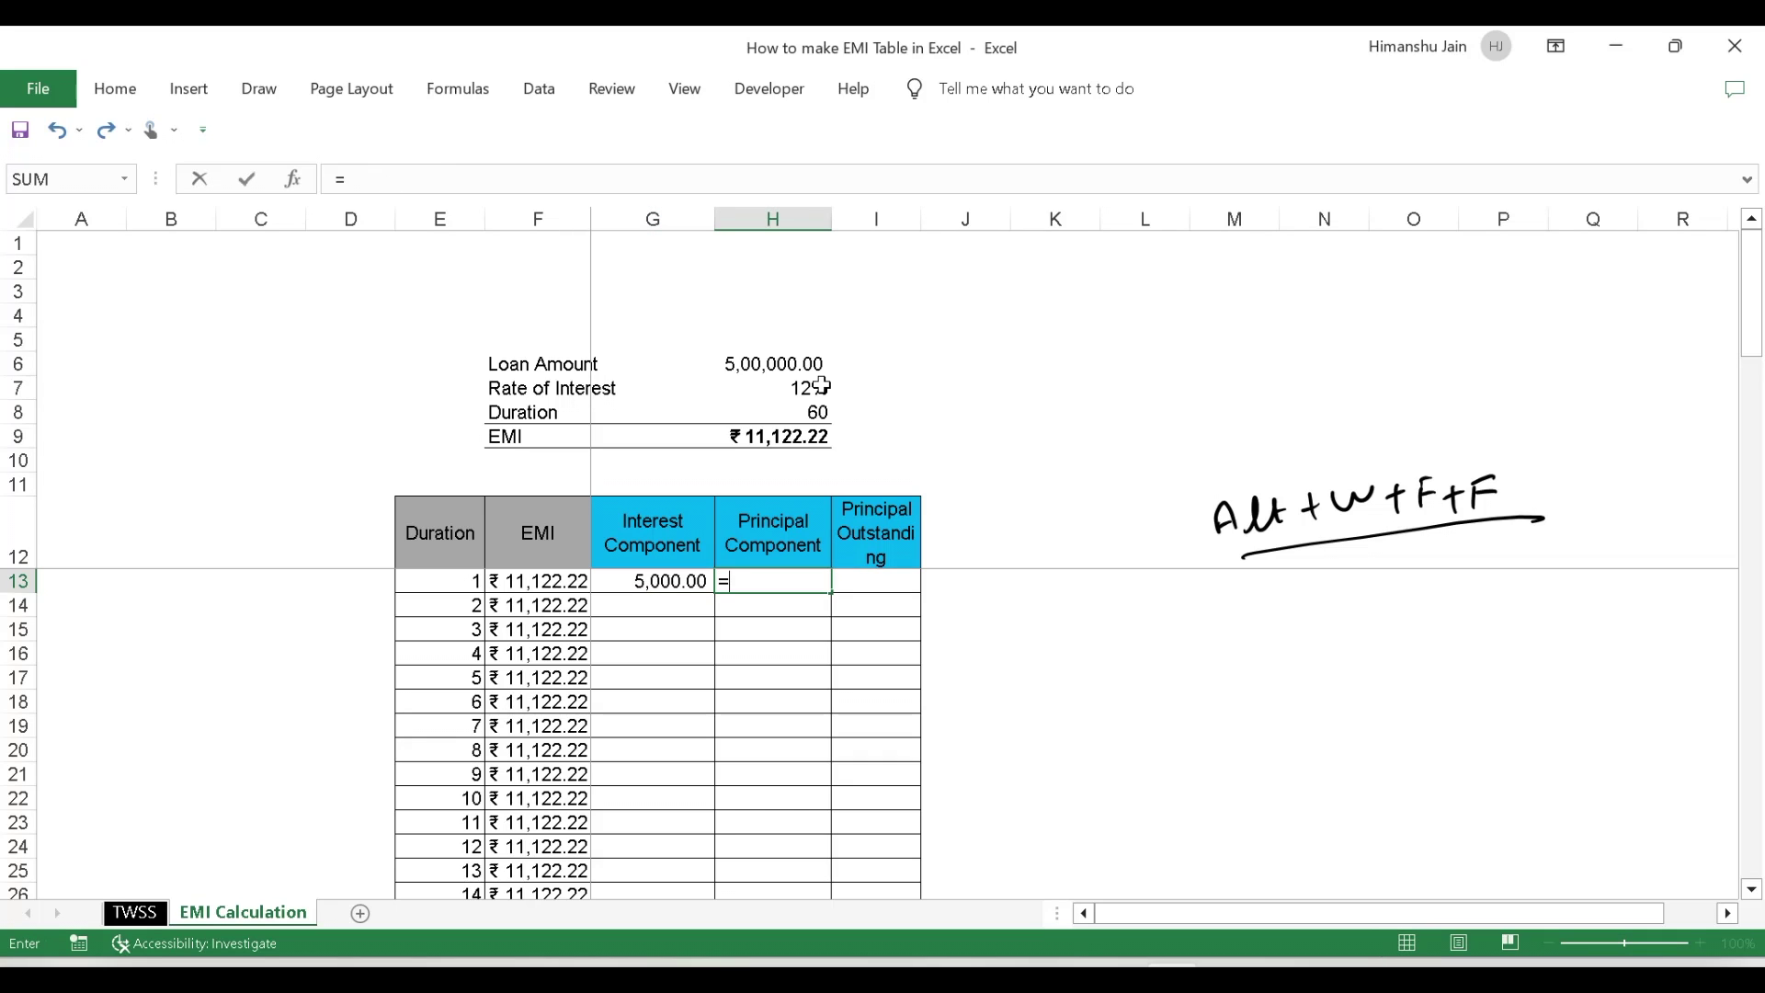
key("Left")
key("Left")
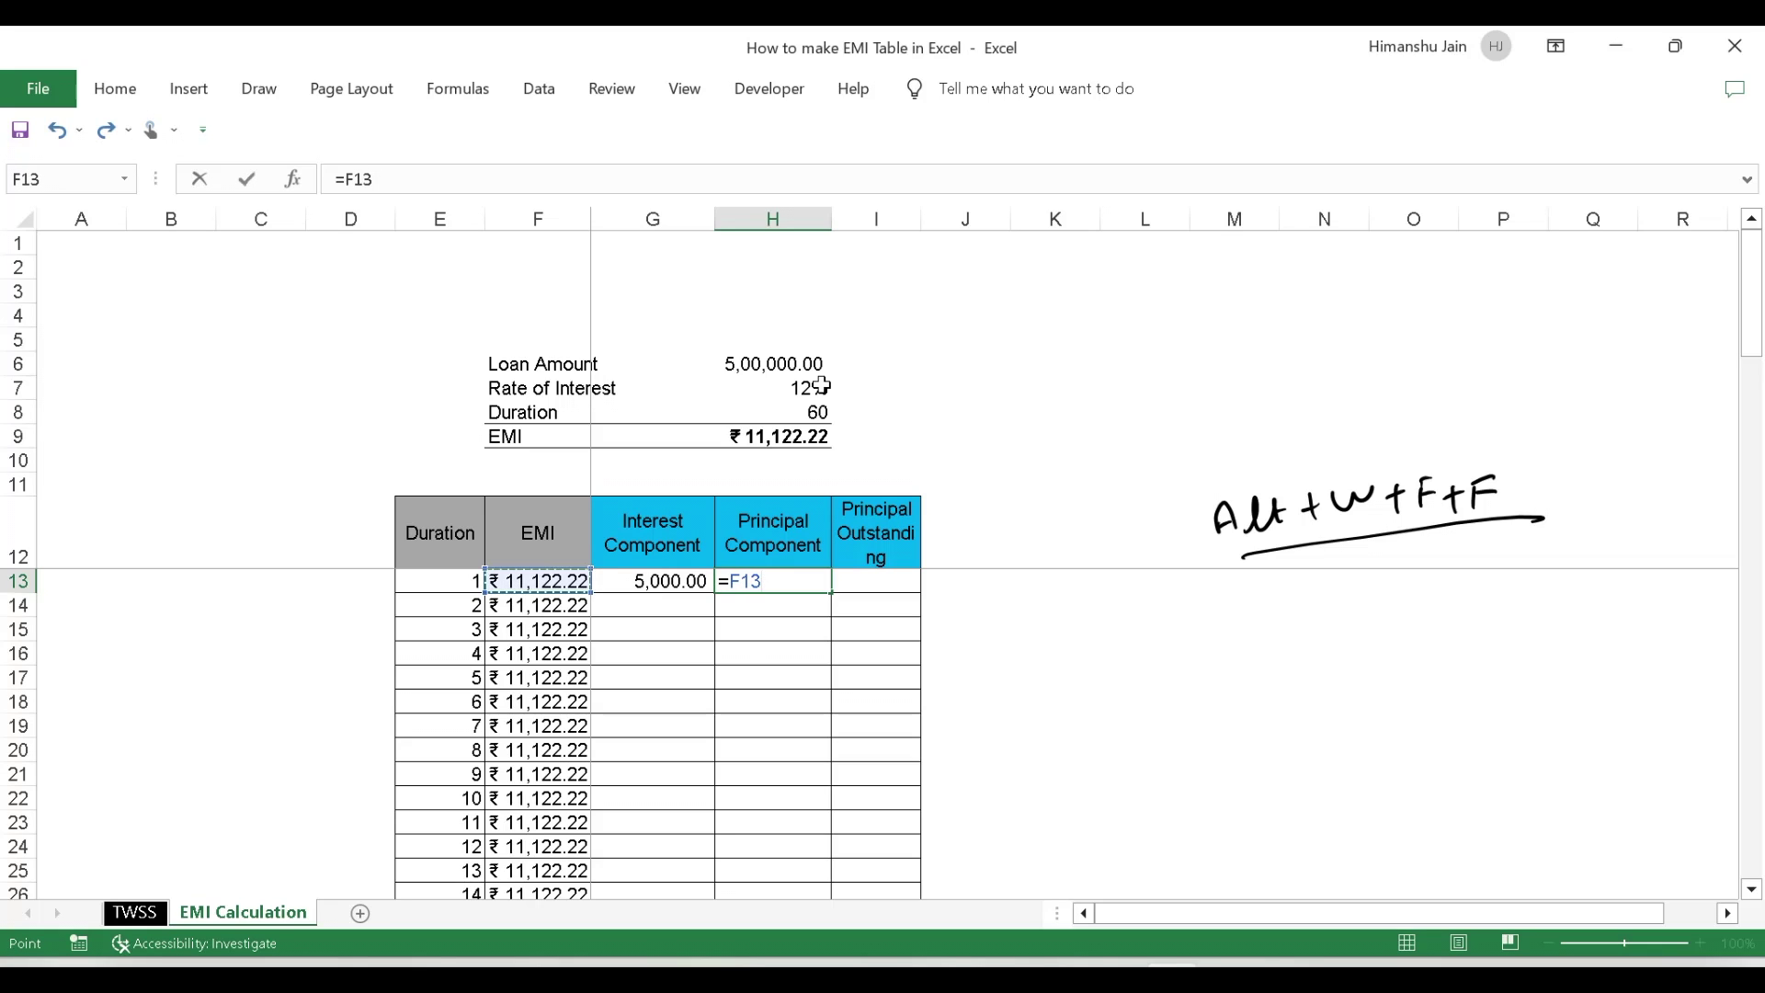
type("-")
key("Left")
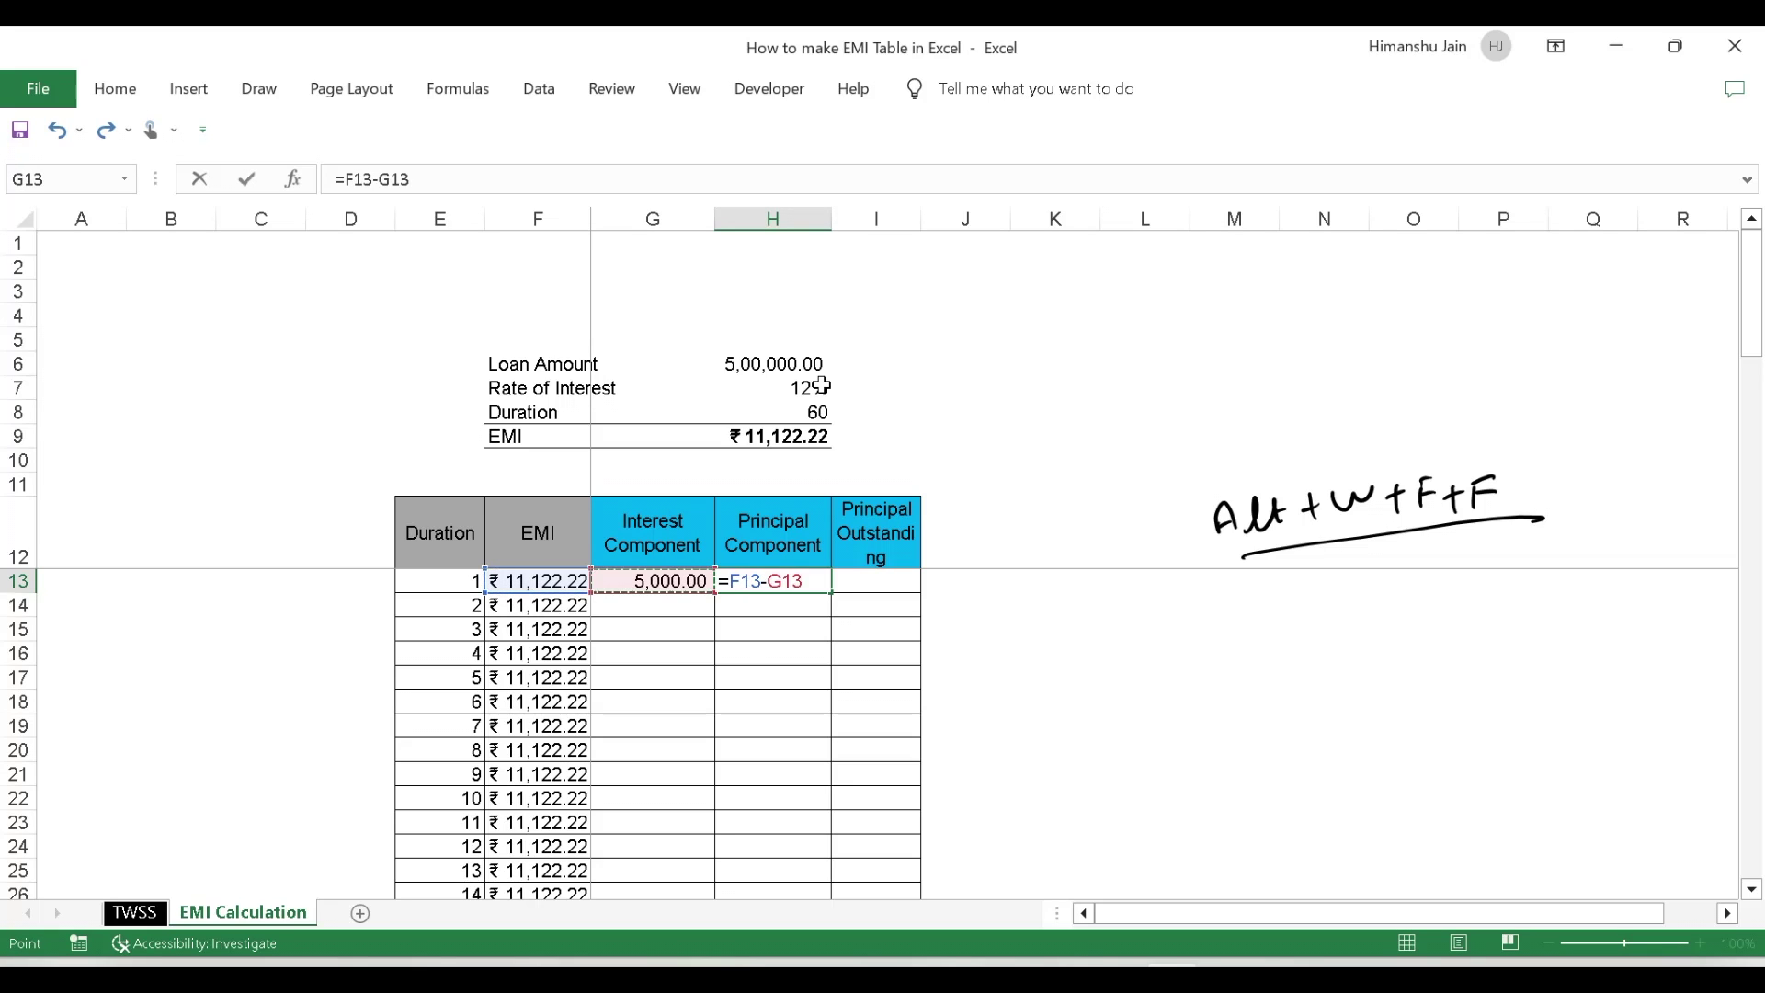
key("Return")
key("Up")
key("Left")
key("Right")
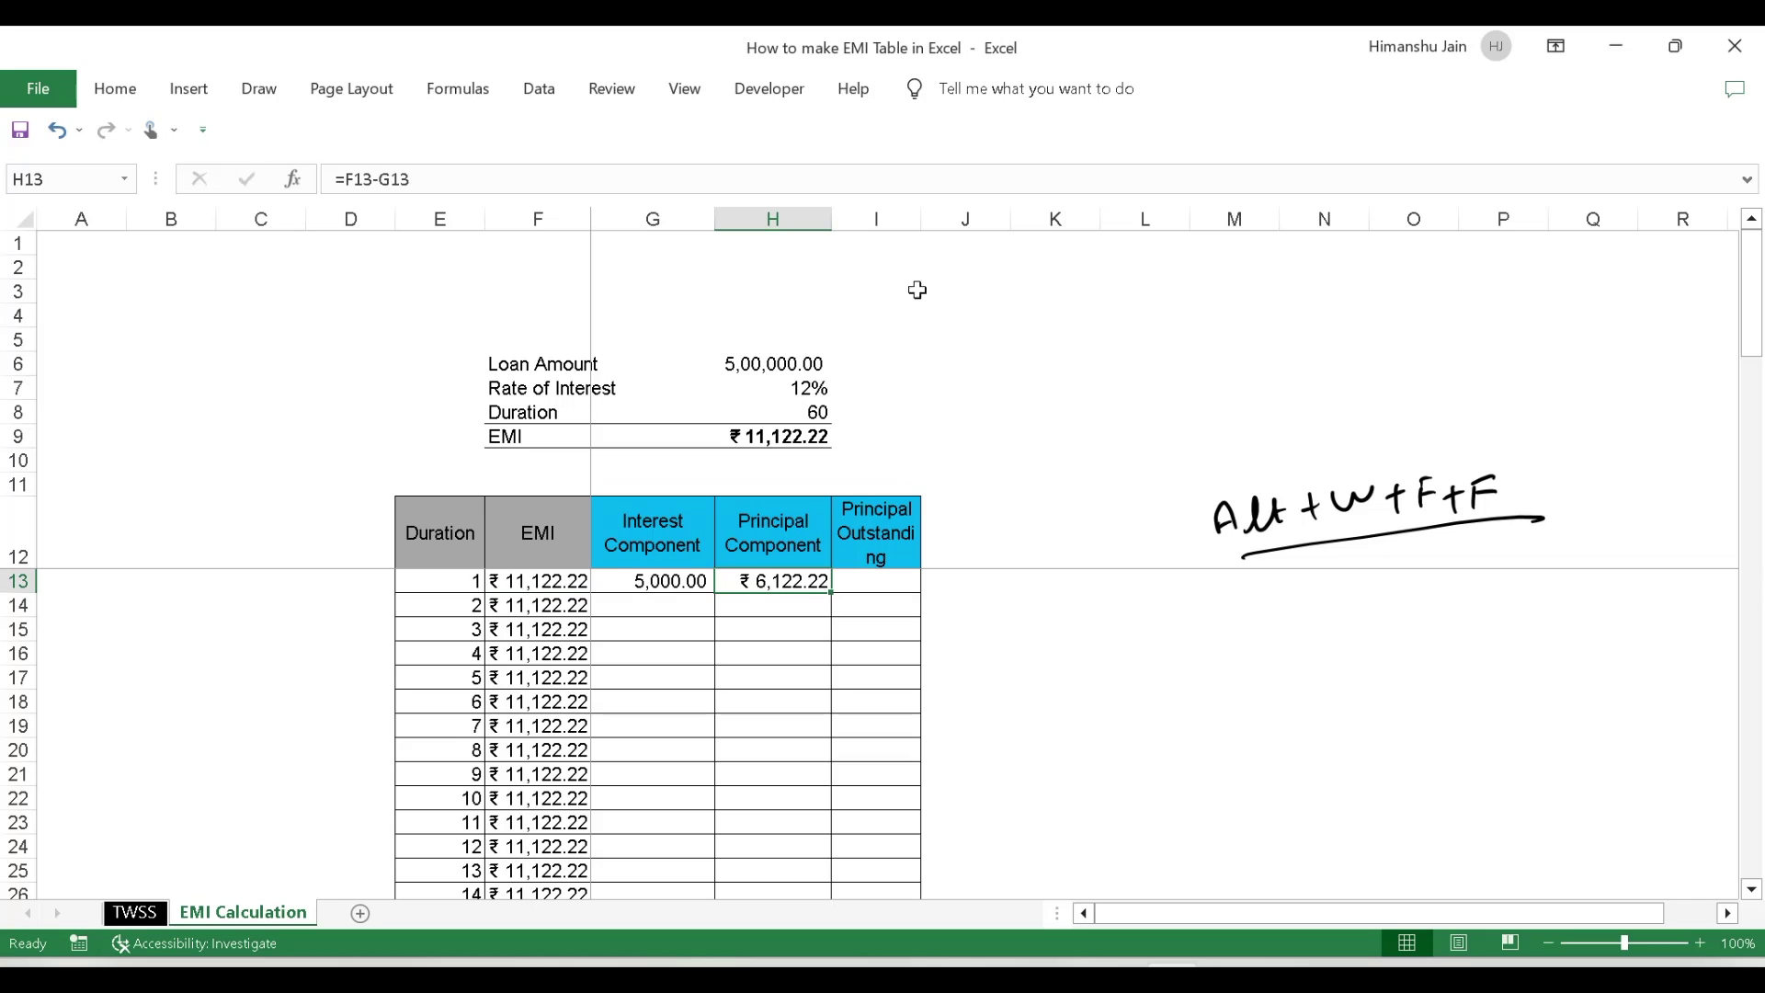
Auto-fit column I so that its Principal Outstanding header fits on two lines
double_click(919, 221)
left_click(860, 516)
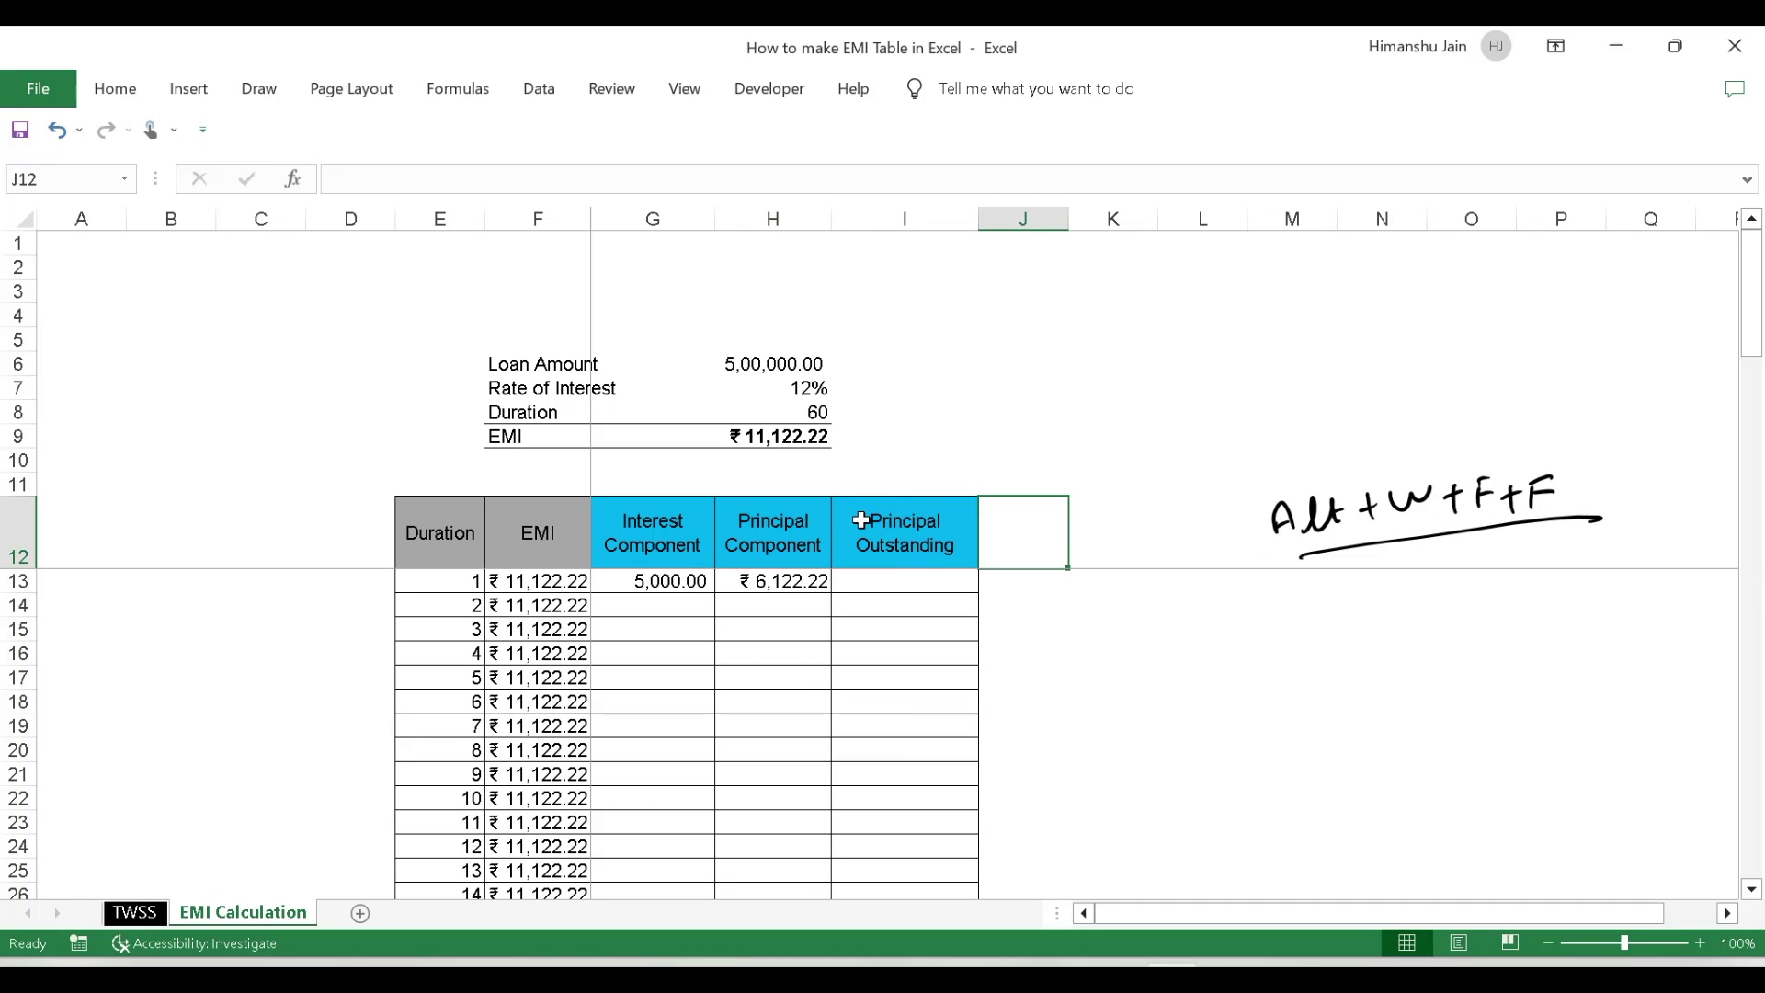
left_click_drag(696, 541, 792, 533)
left_click(898, 529)
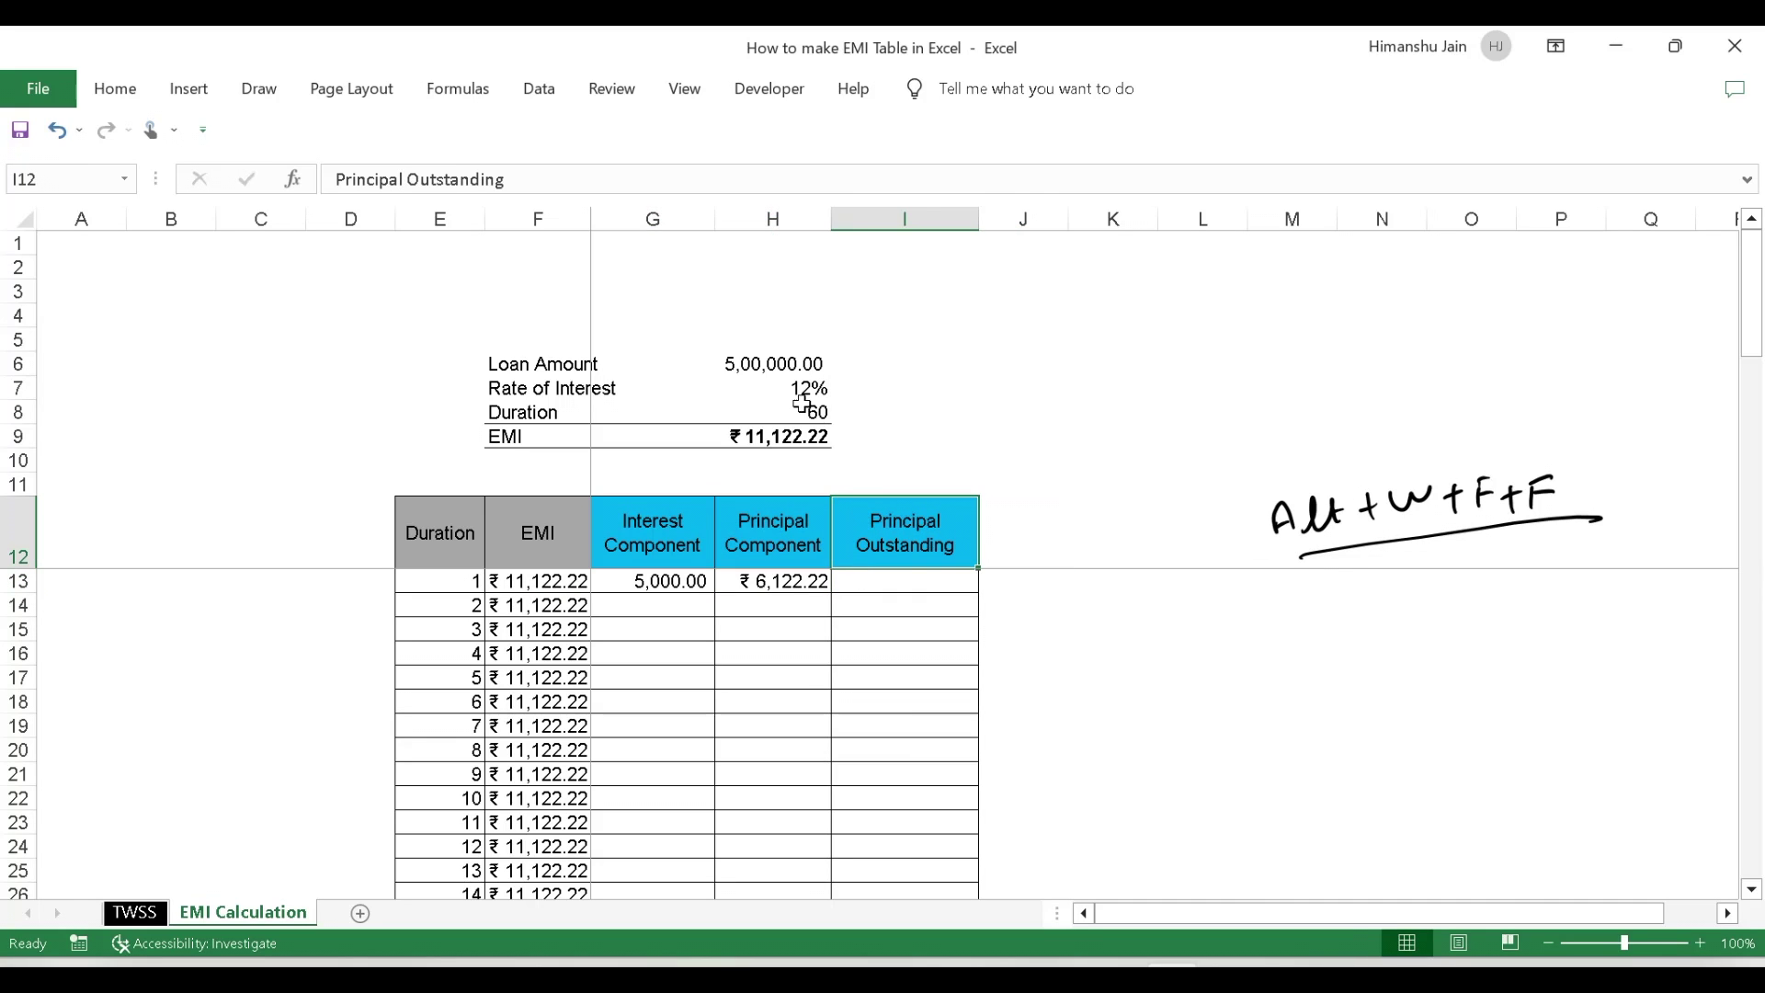
Calculate the first month's principal outstanding in I13 as loan amount minus principal component with =H6-H13
left_click(781, 368)
left_click(915, 544)
left_click(796, 579)
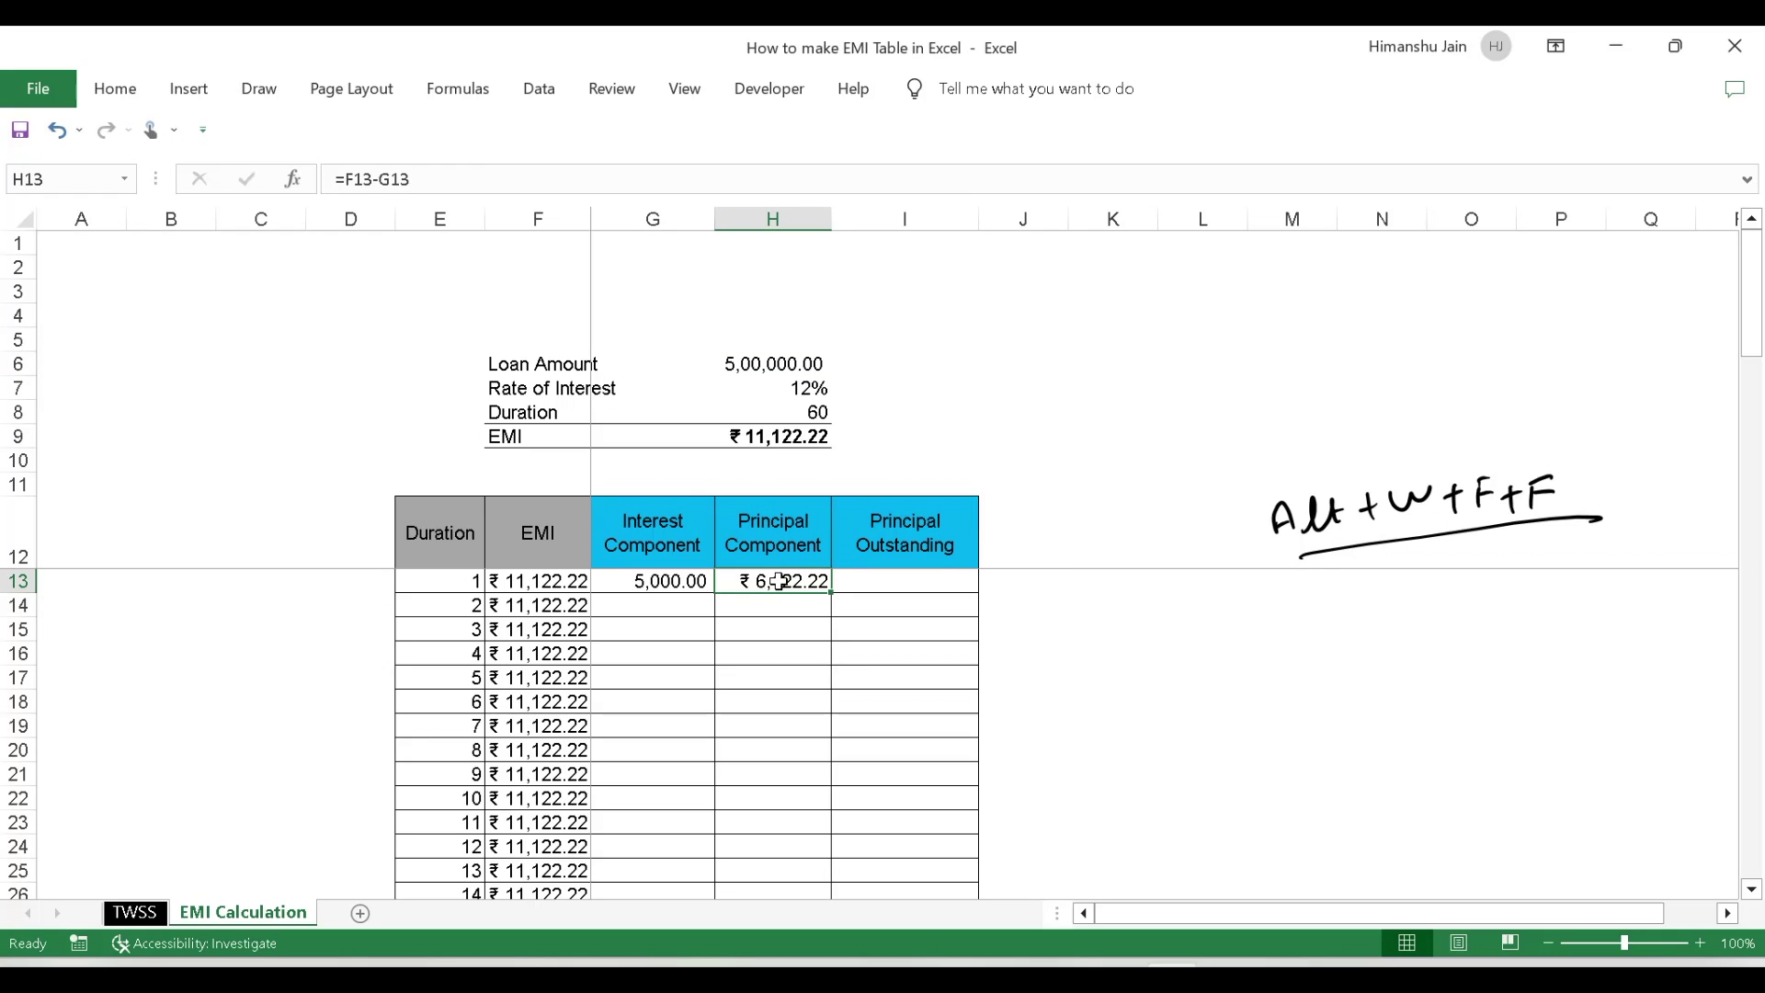
left_click(895, 581)
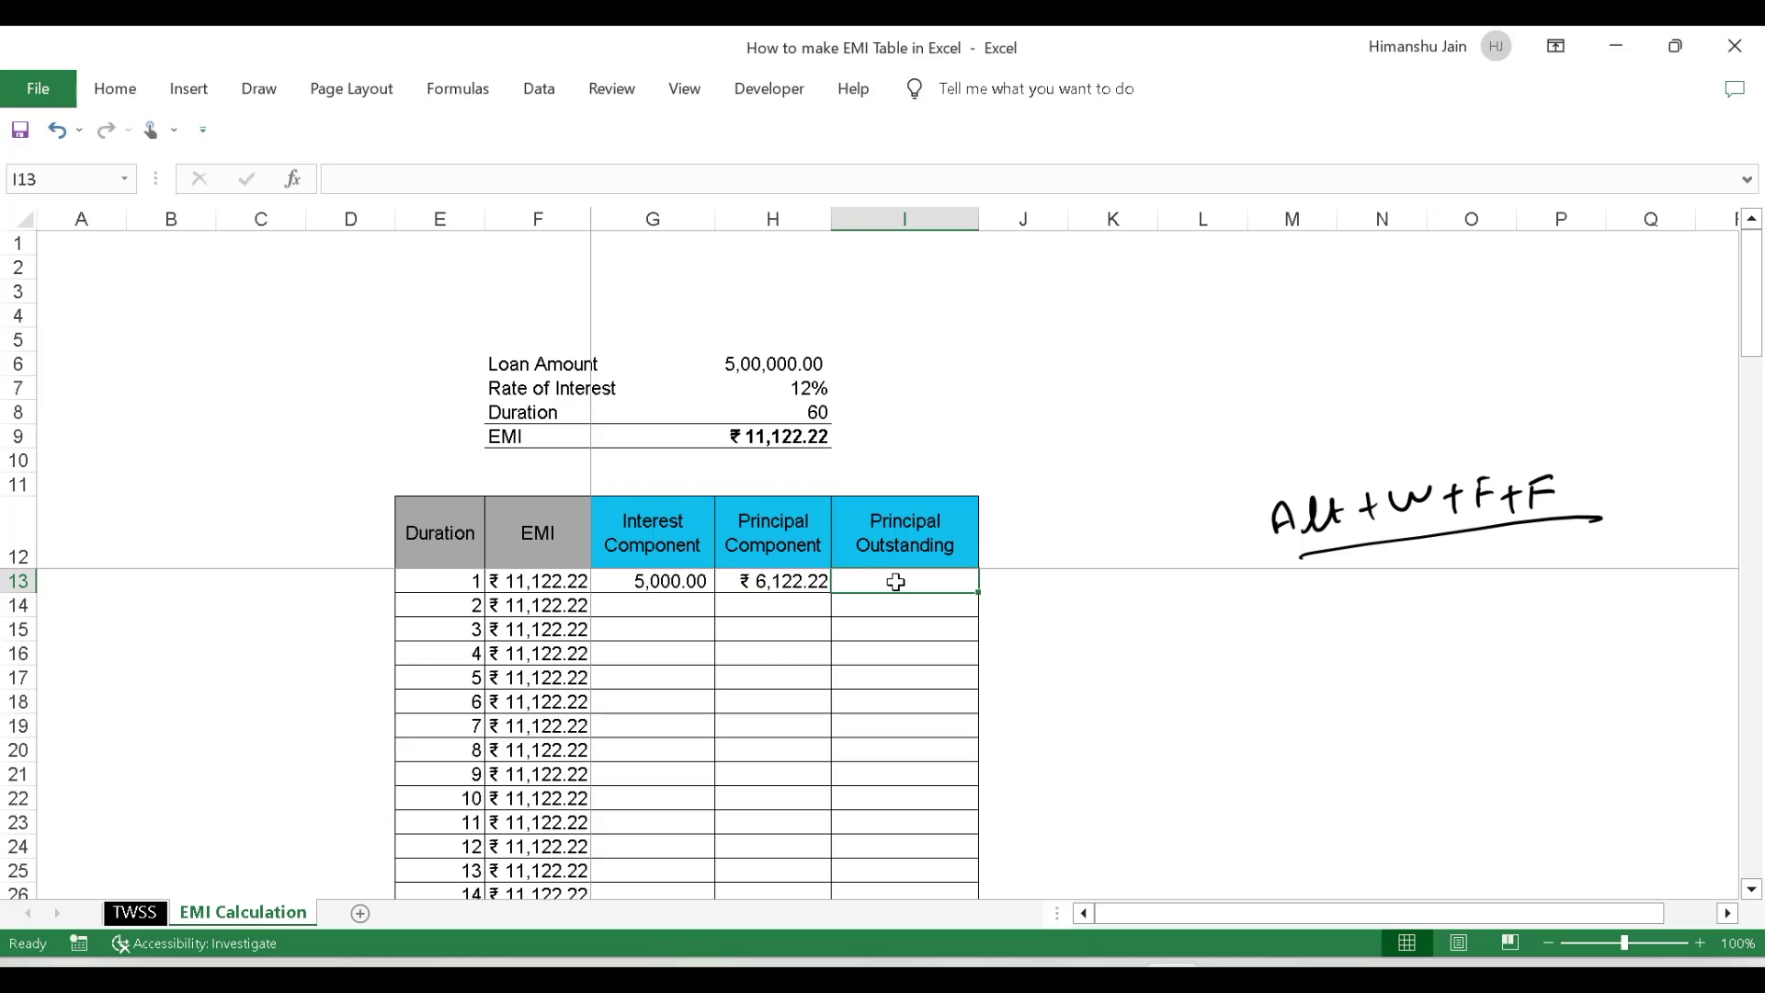
type("=")
key("Up")
key("Up")
key("Up")
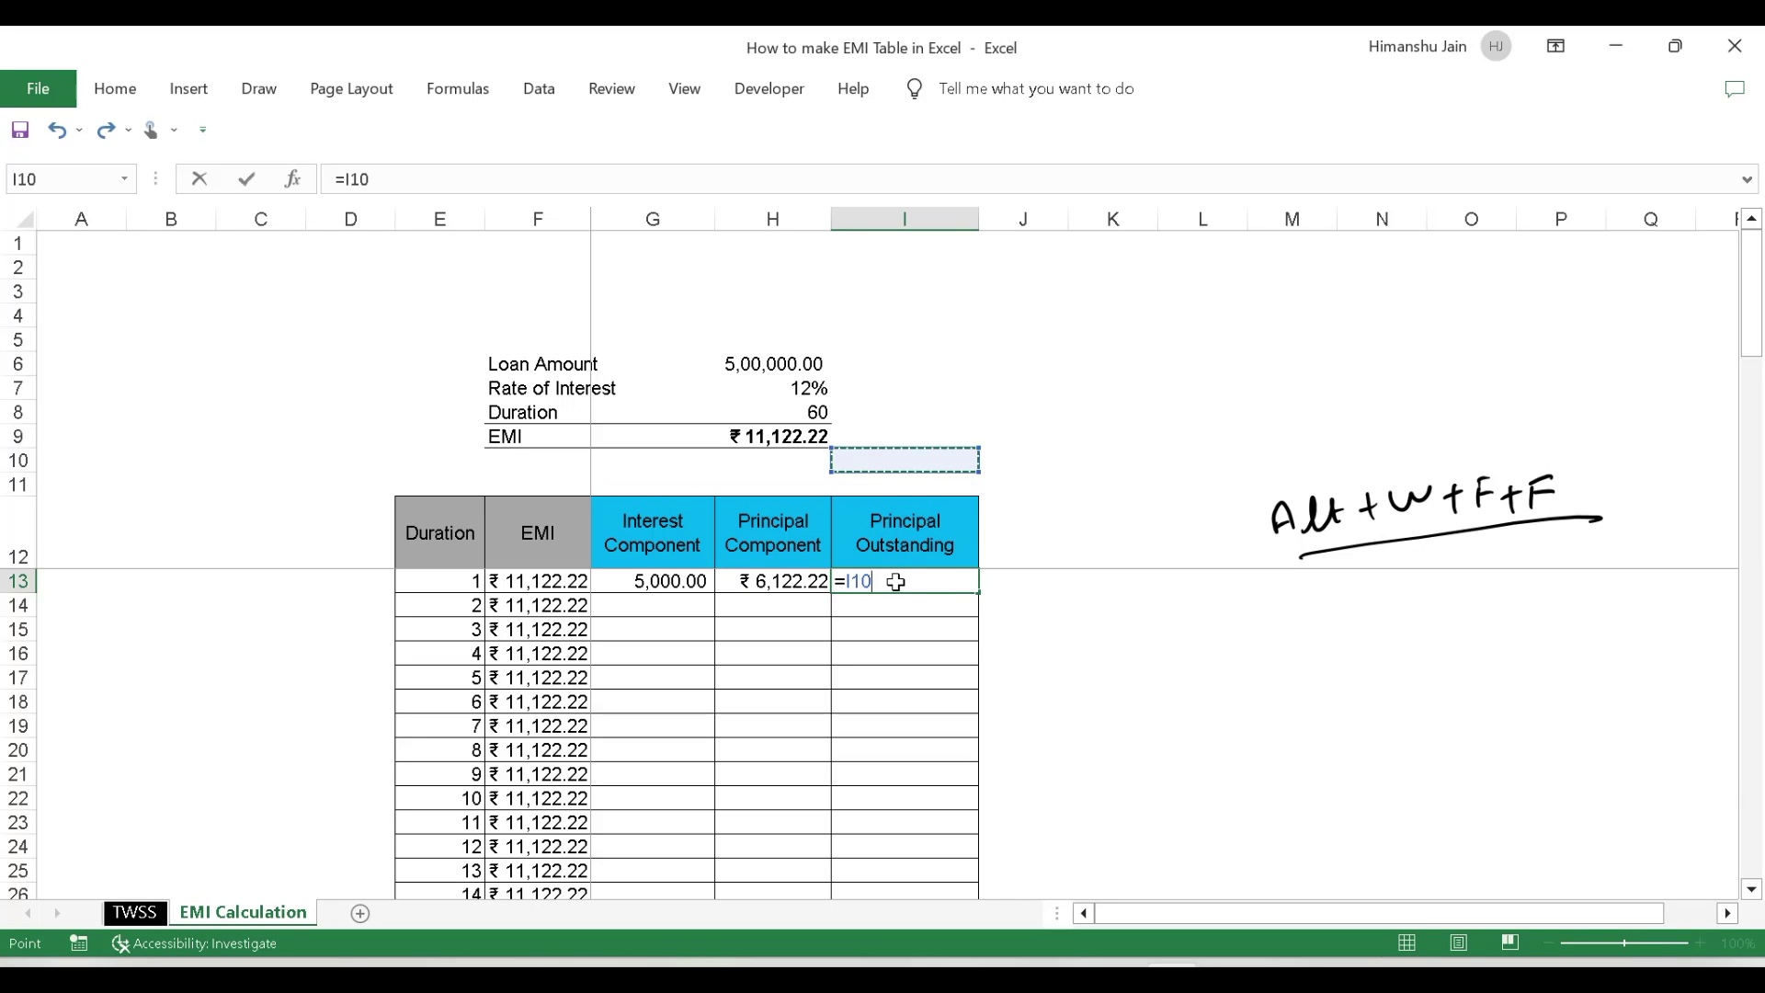
key("Left")
key("Up")
key("Up")
key("Up")
key("Up")
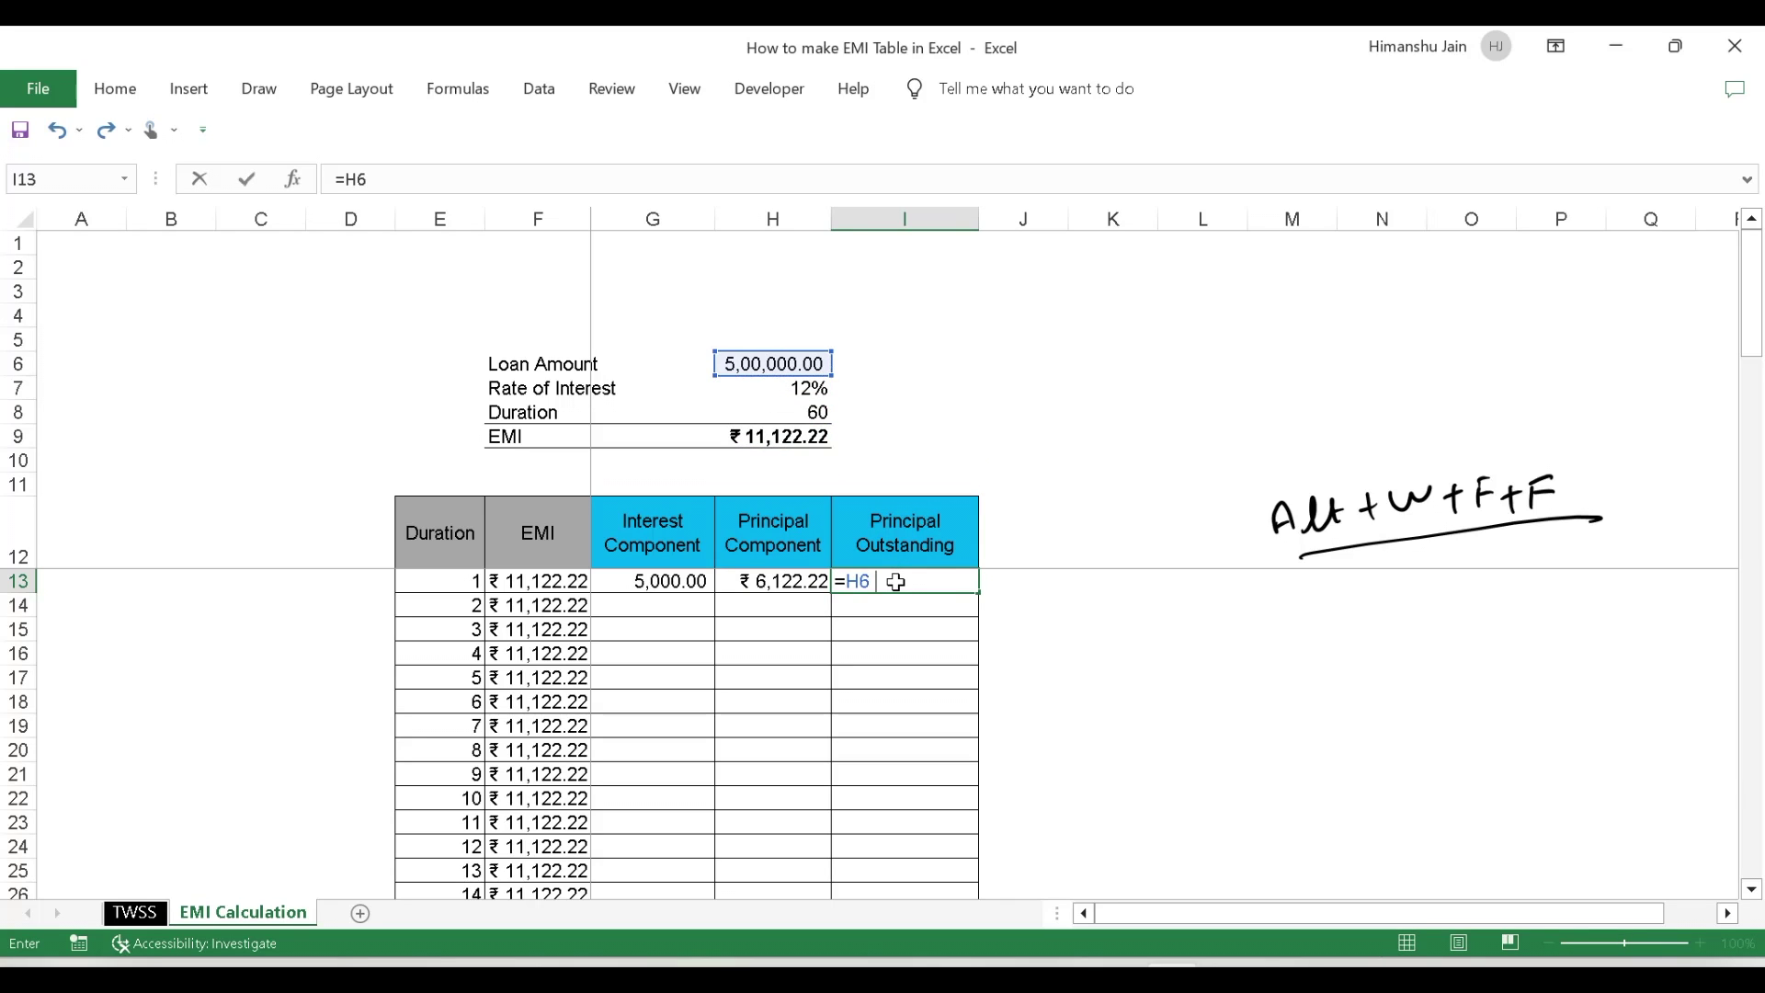
key("Left")
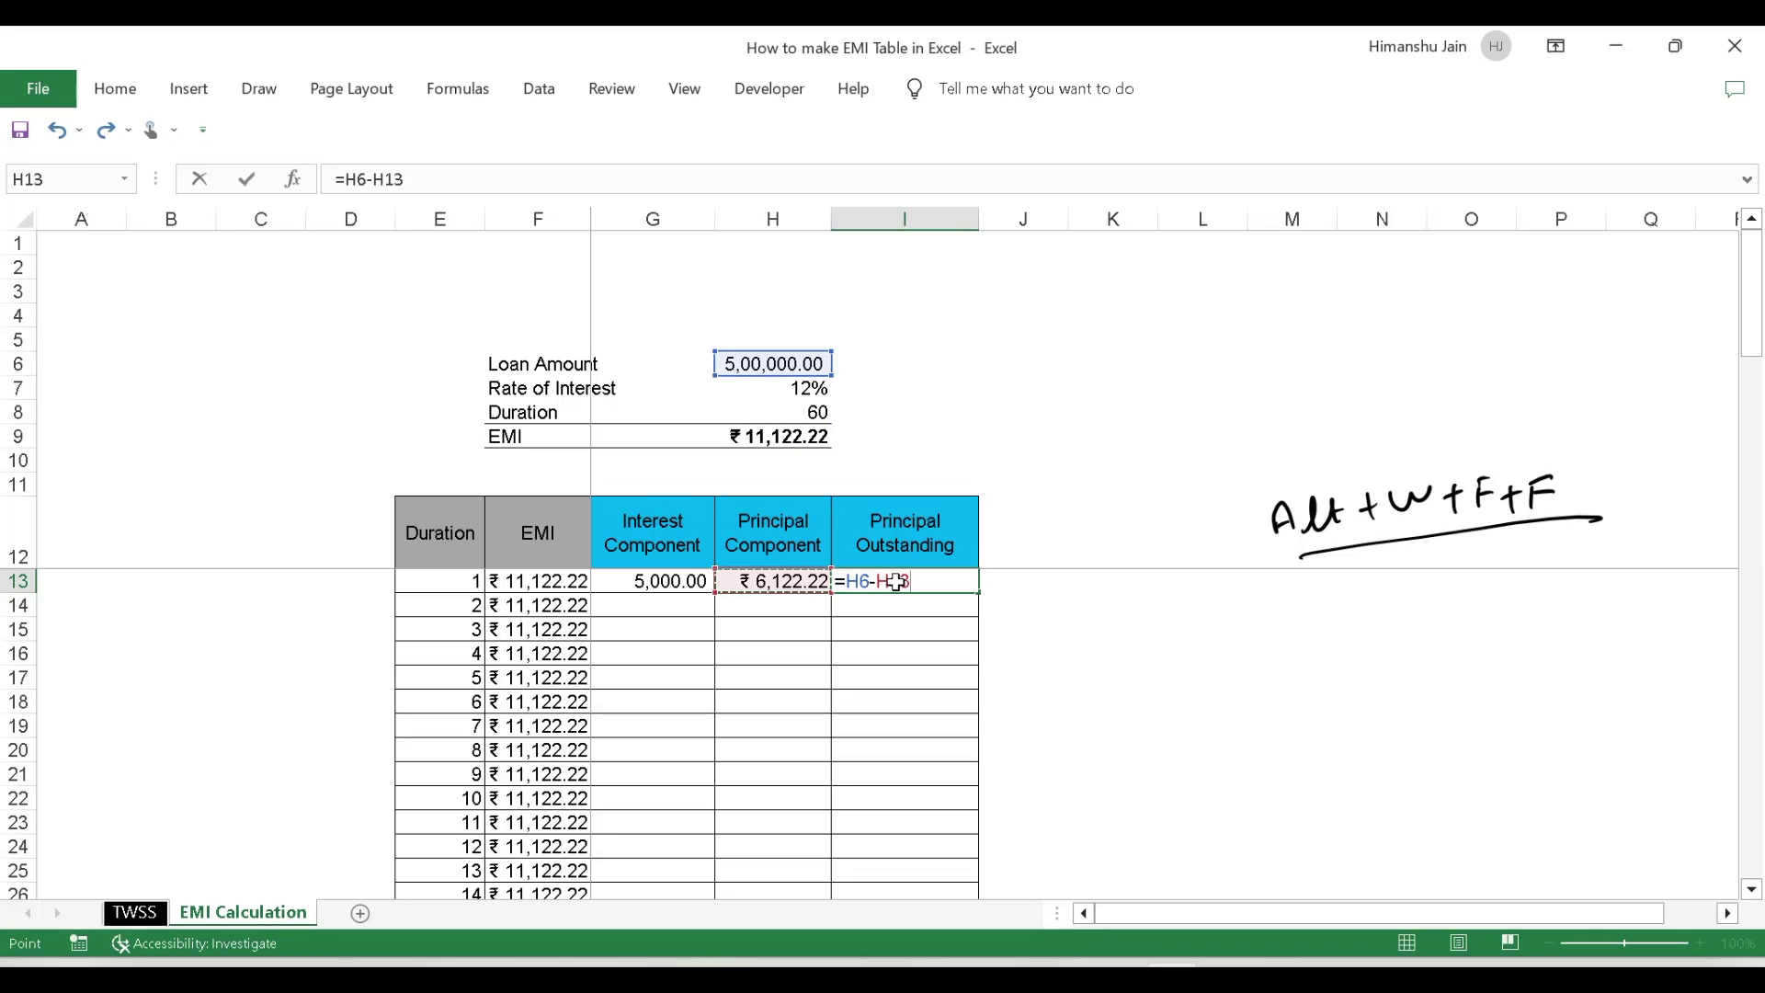
key("Return")
key("Up")
key("Left")
key("Right")
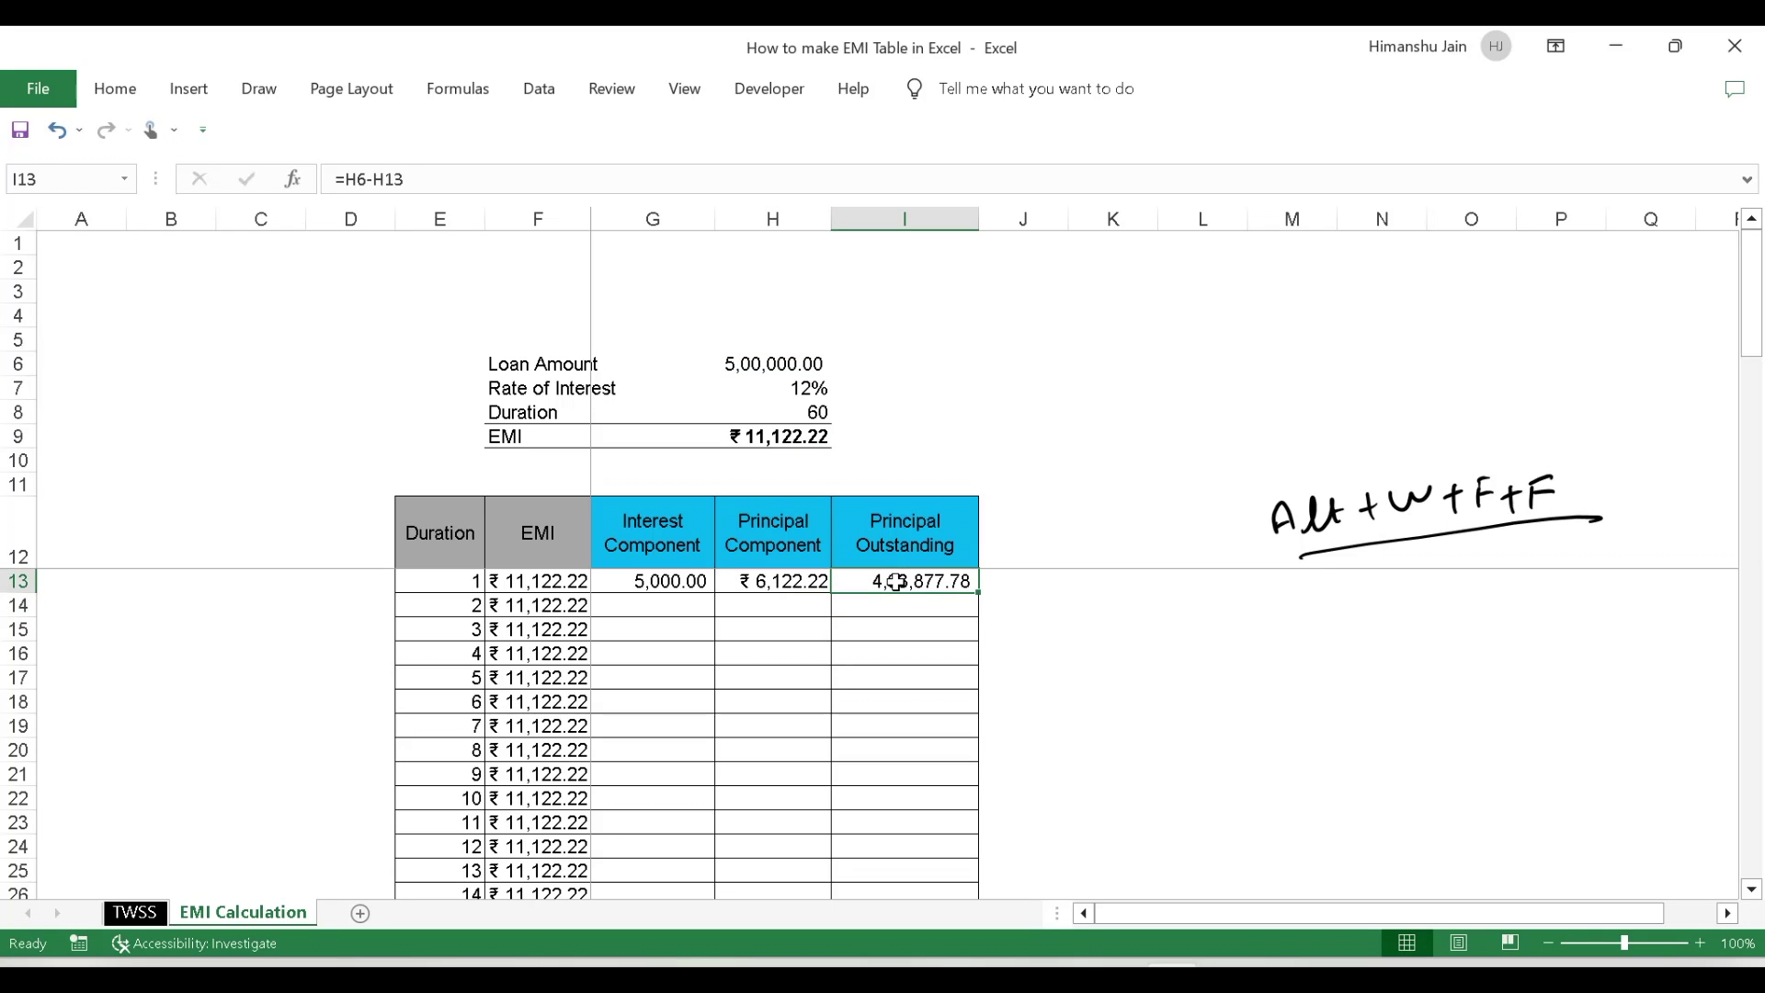
left_click(890, 725)
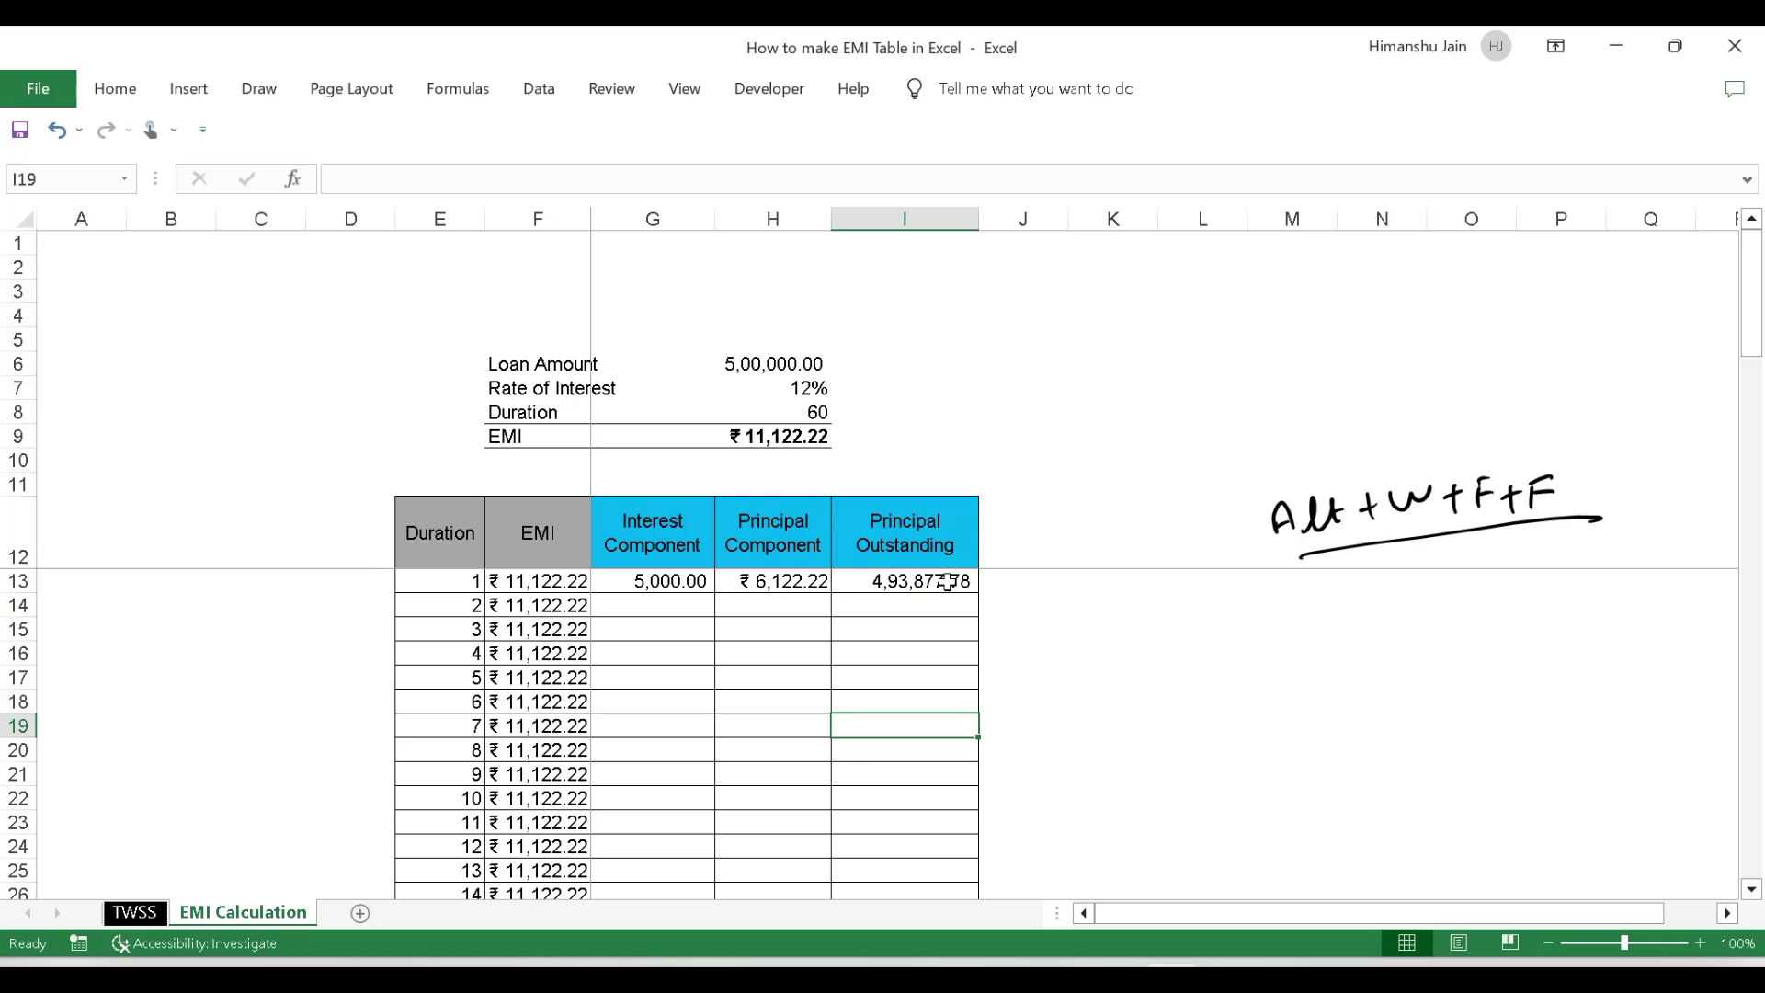
left_click(948, 581)
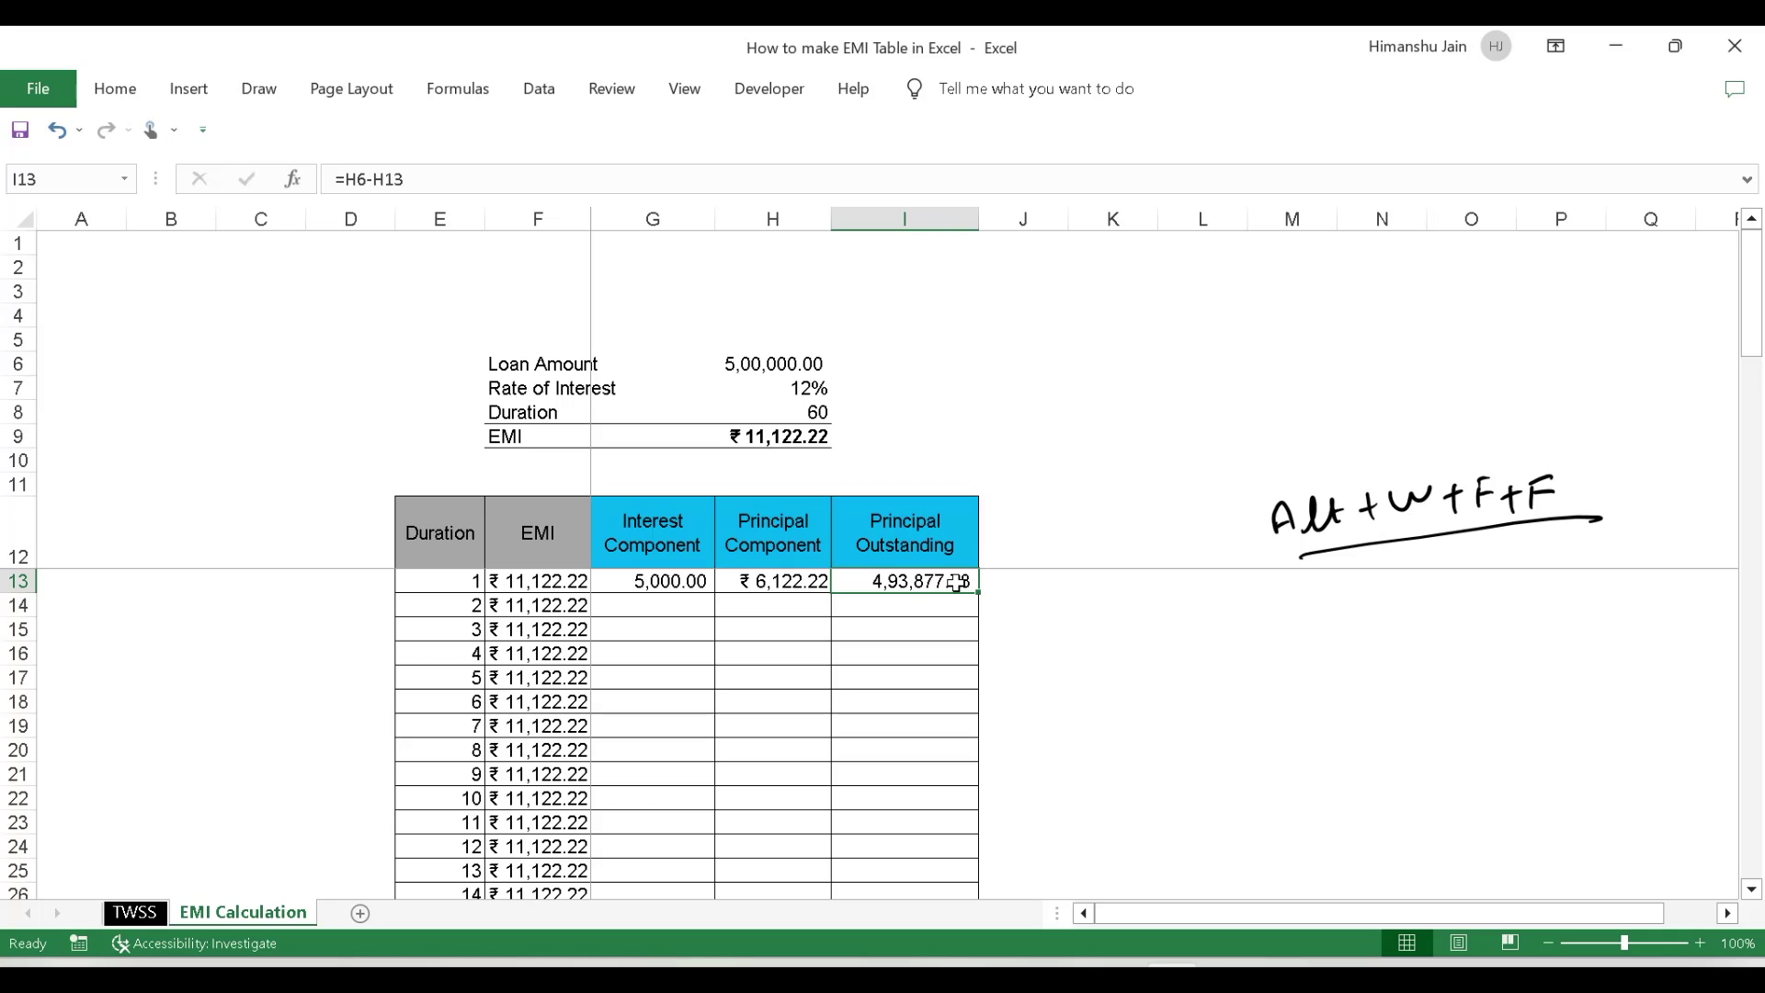
Calculate the second month's interest in G14 from the previous outstanding balance with =I13*$H$7/12, locking the rate of interest as an absolute reference
left_click(1086, 564)
left_click(759, 366)
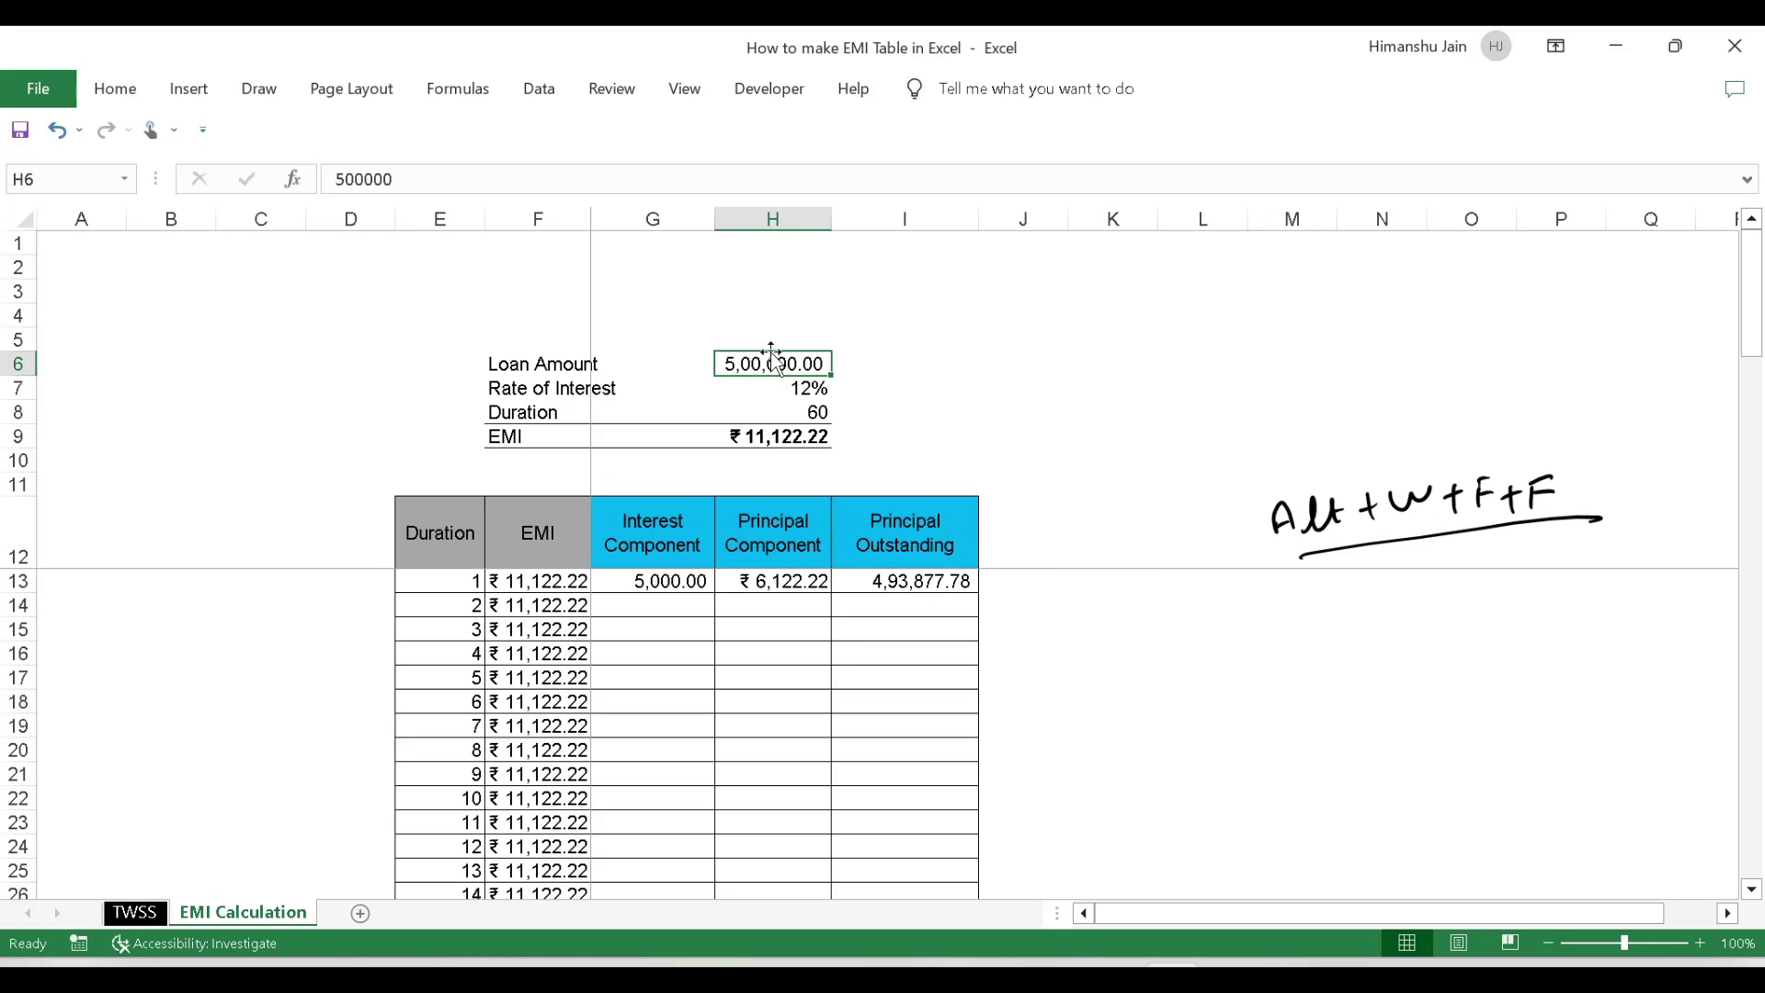
left_click(918, 578)
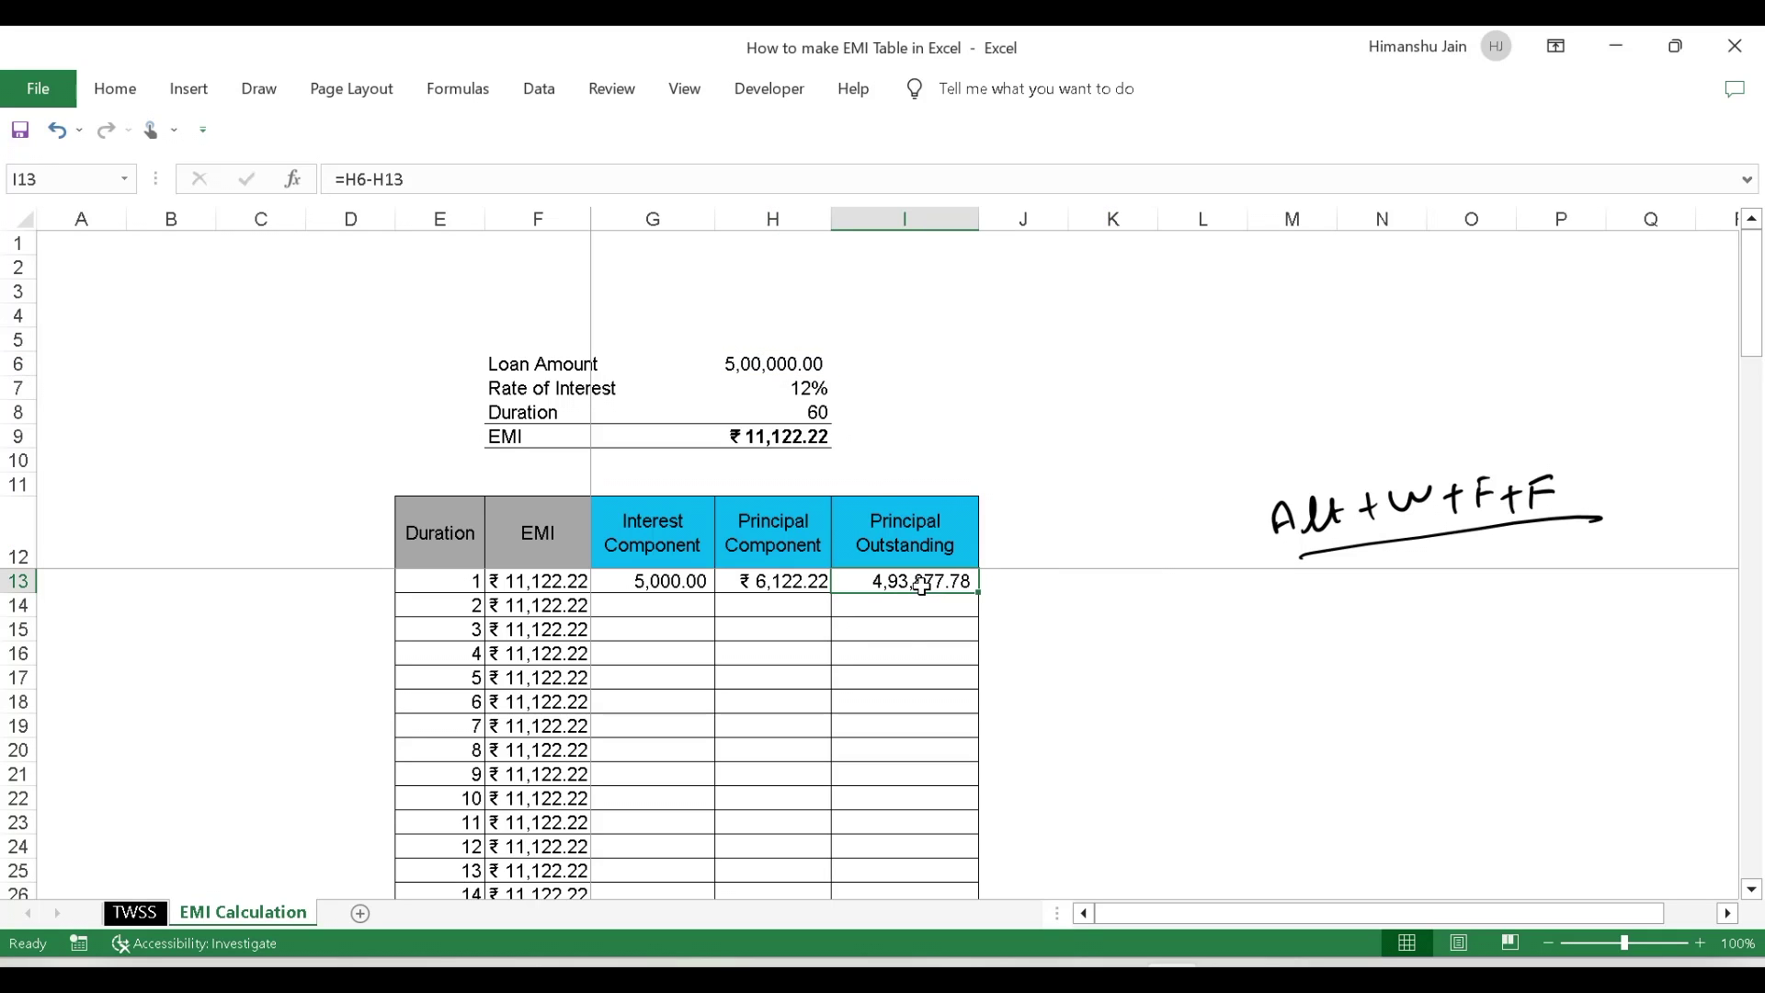
left_click(659, 608)
type("=")
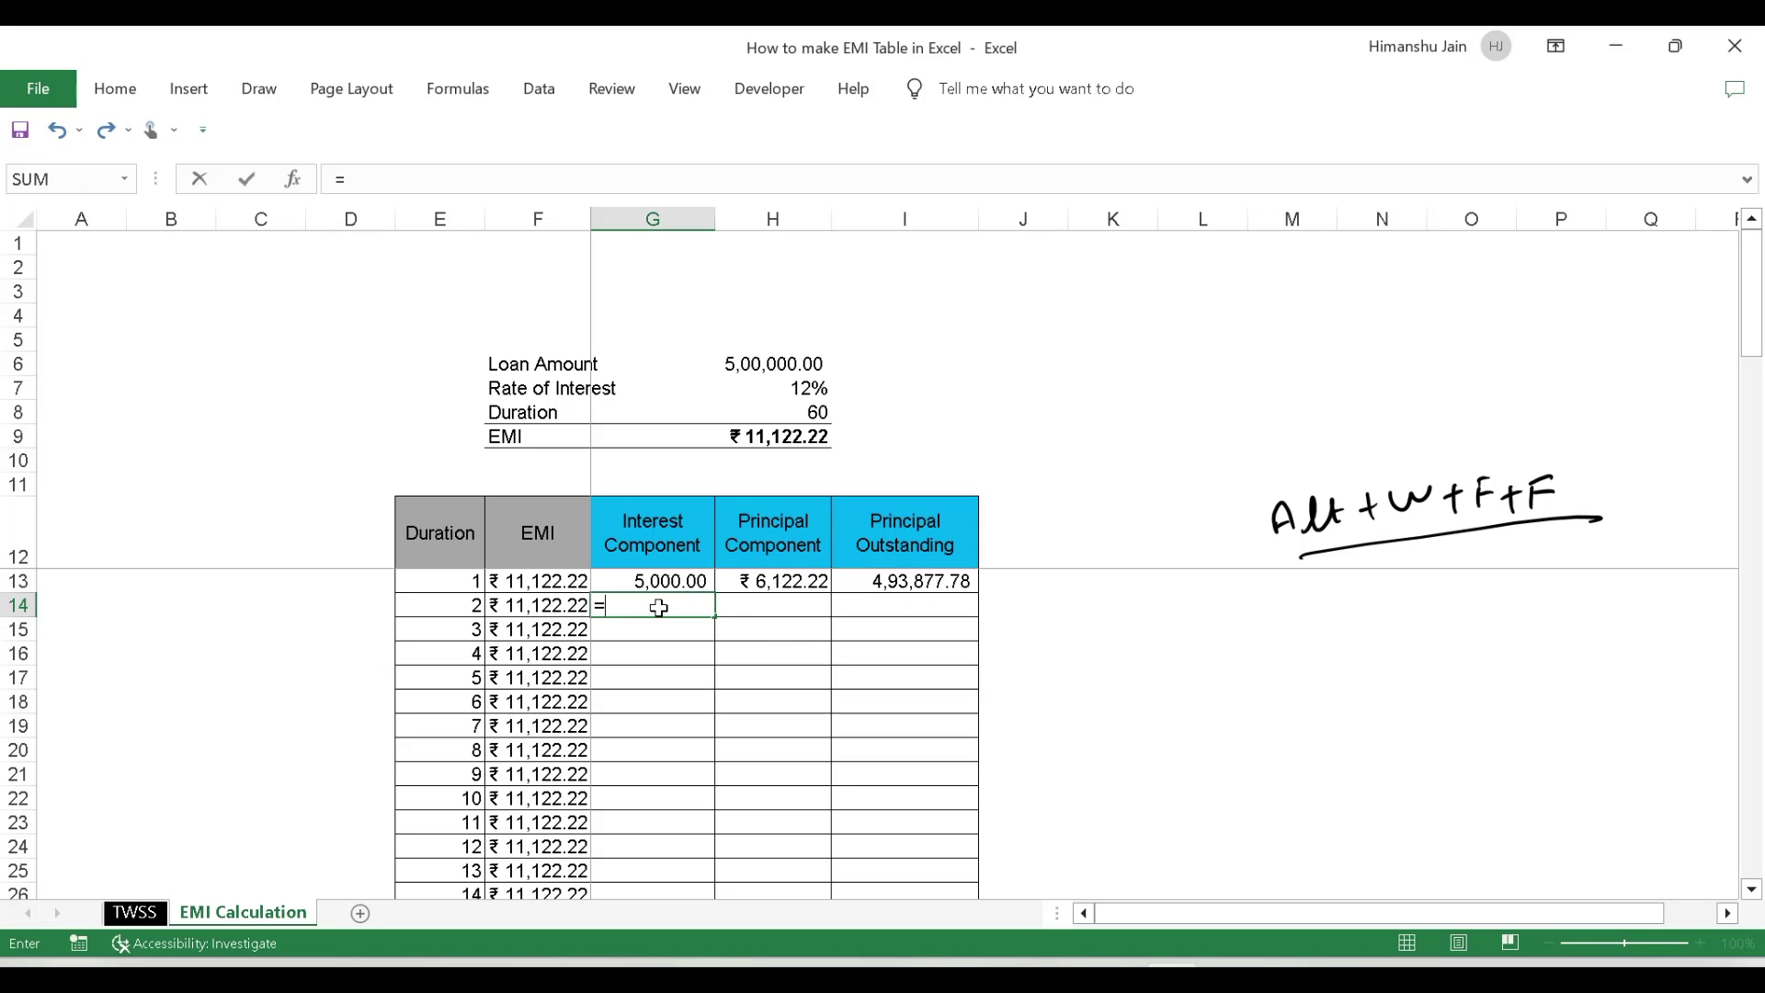
key("Up")
key("Right")
key("Right")
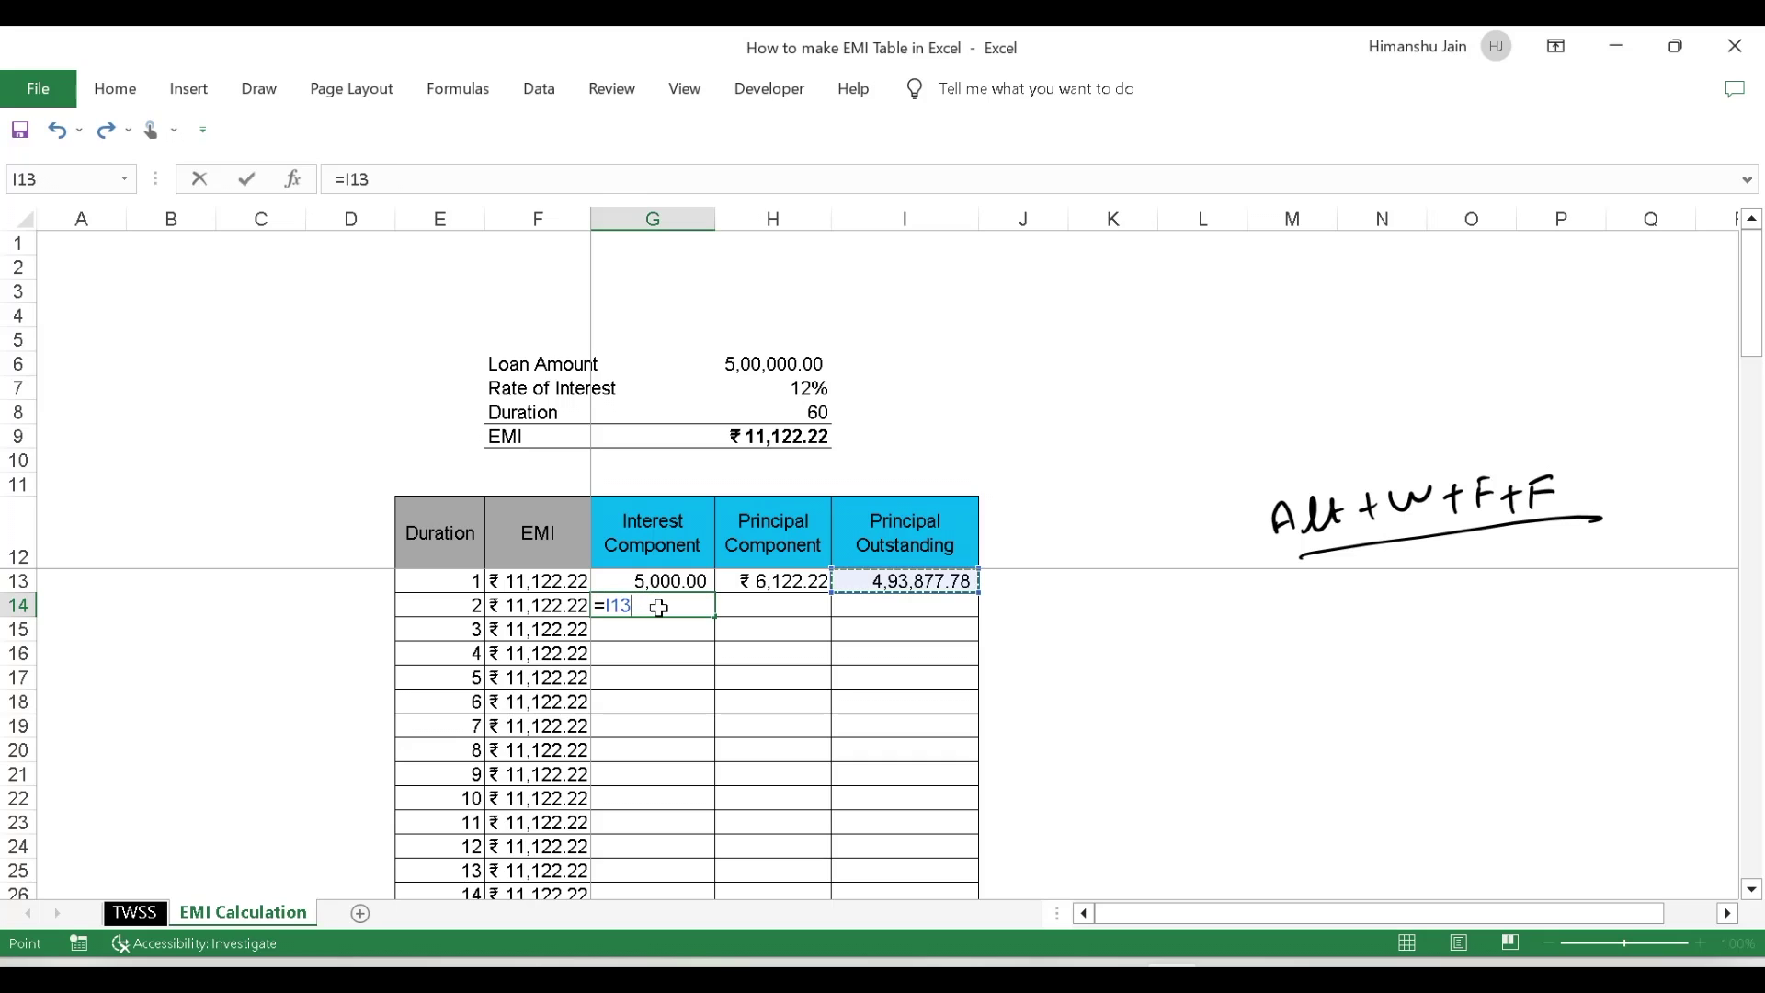
type("*")
key("Up")
key("Up")
key("Up")
key("Up")
key("Up")
key("Up")
key("Up")
key("Up")
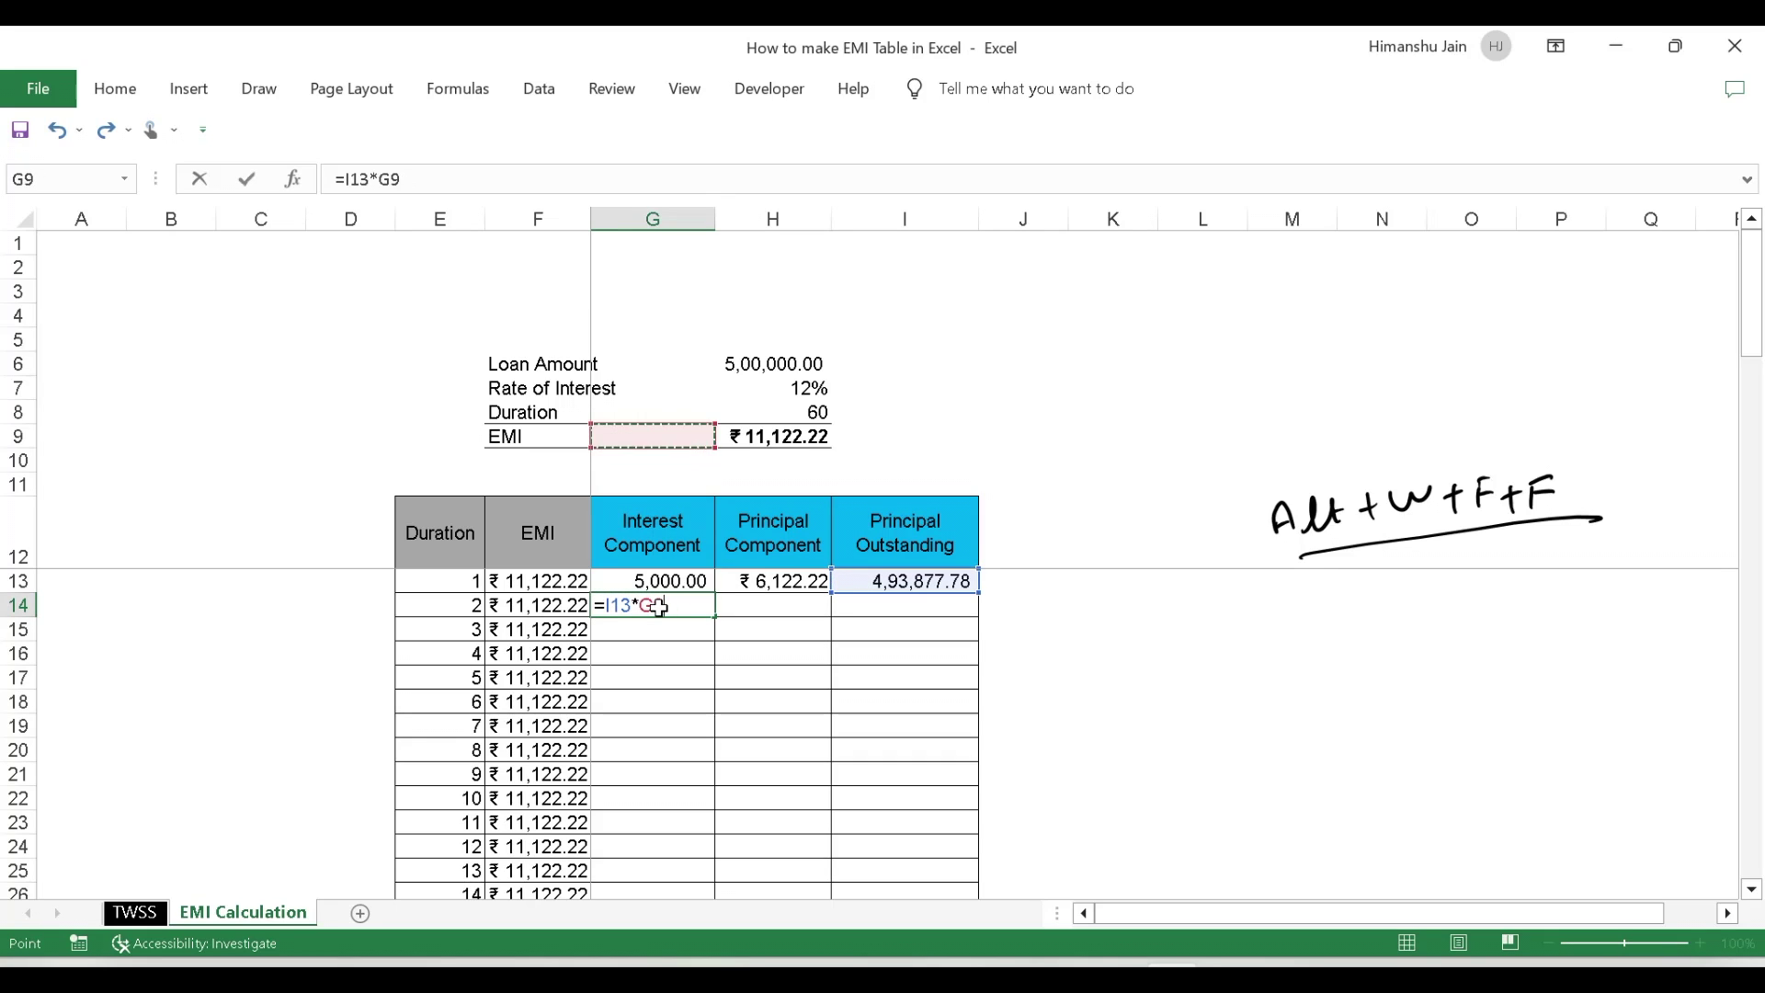
key("Right")
key("Right")
key("Down")
key("Left")
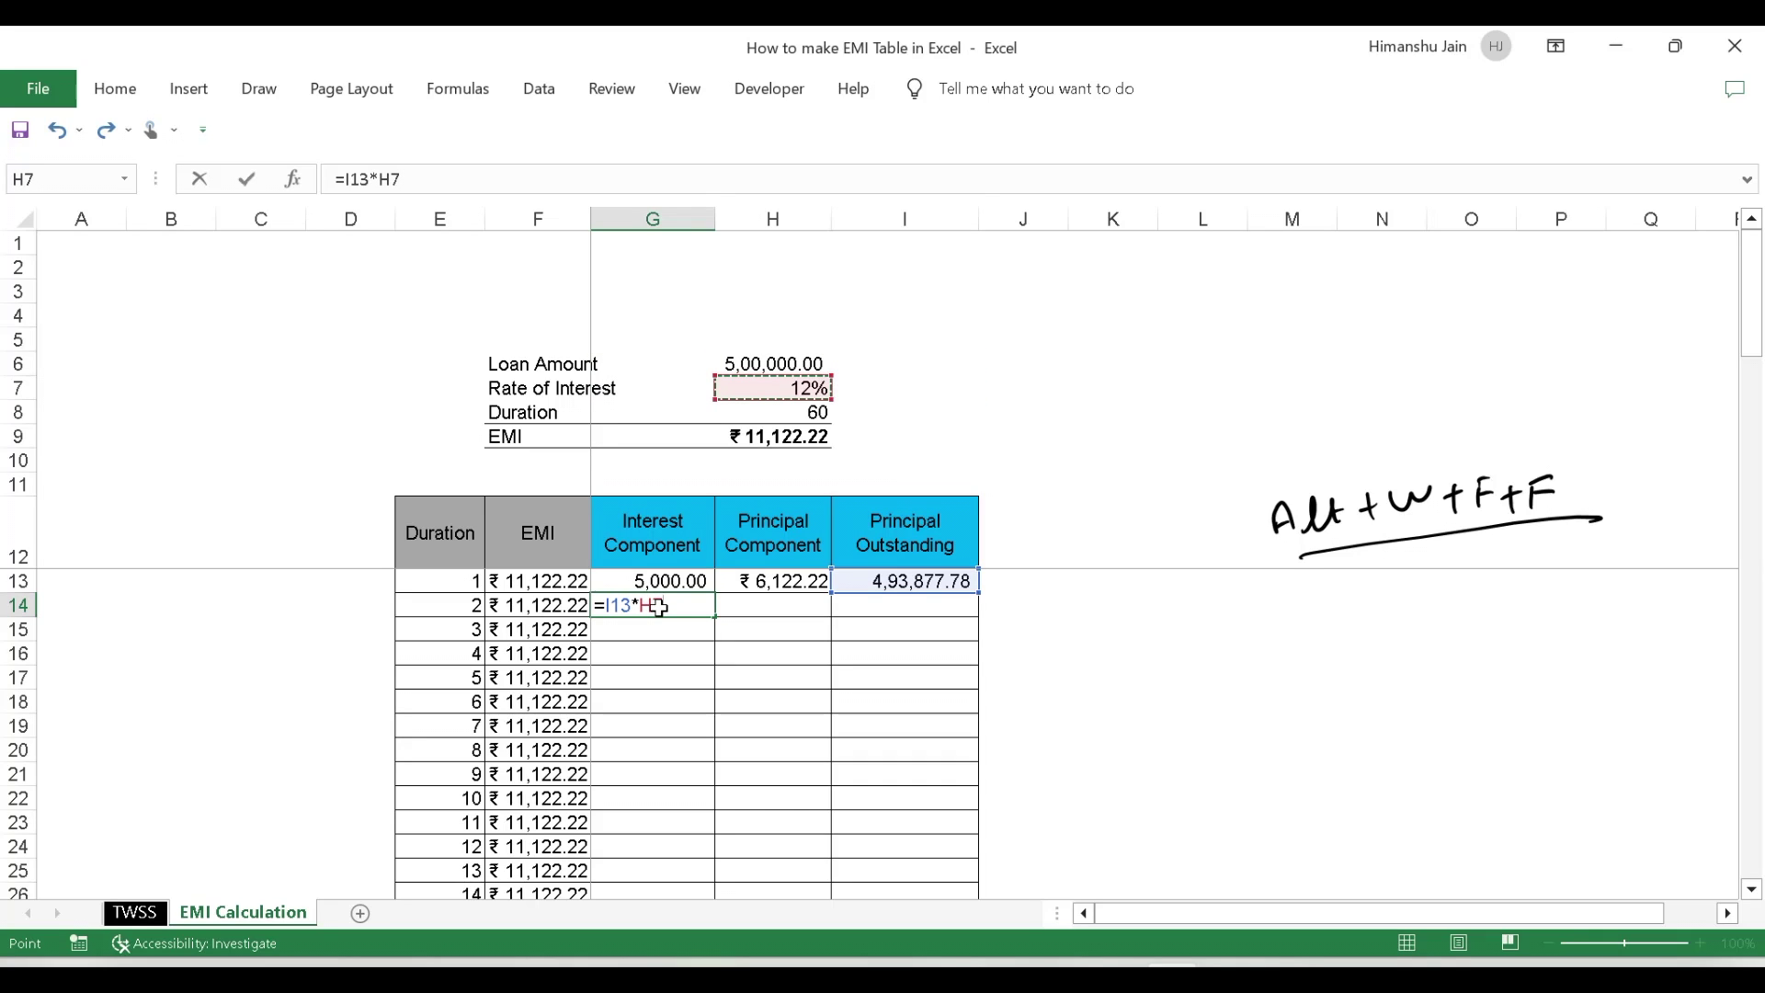
key("F4")
type("/12")
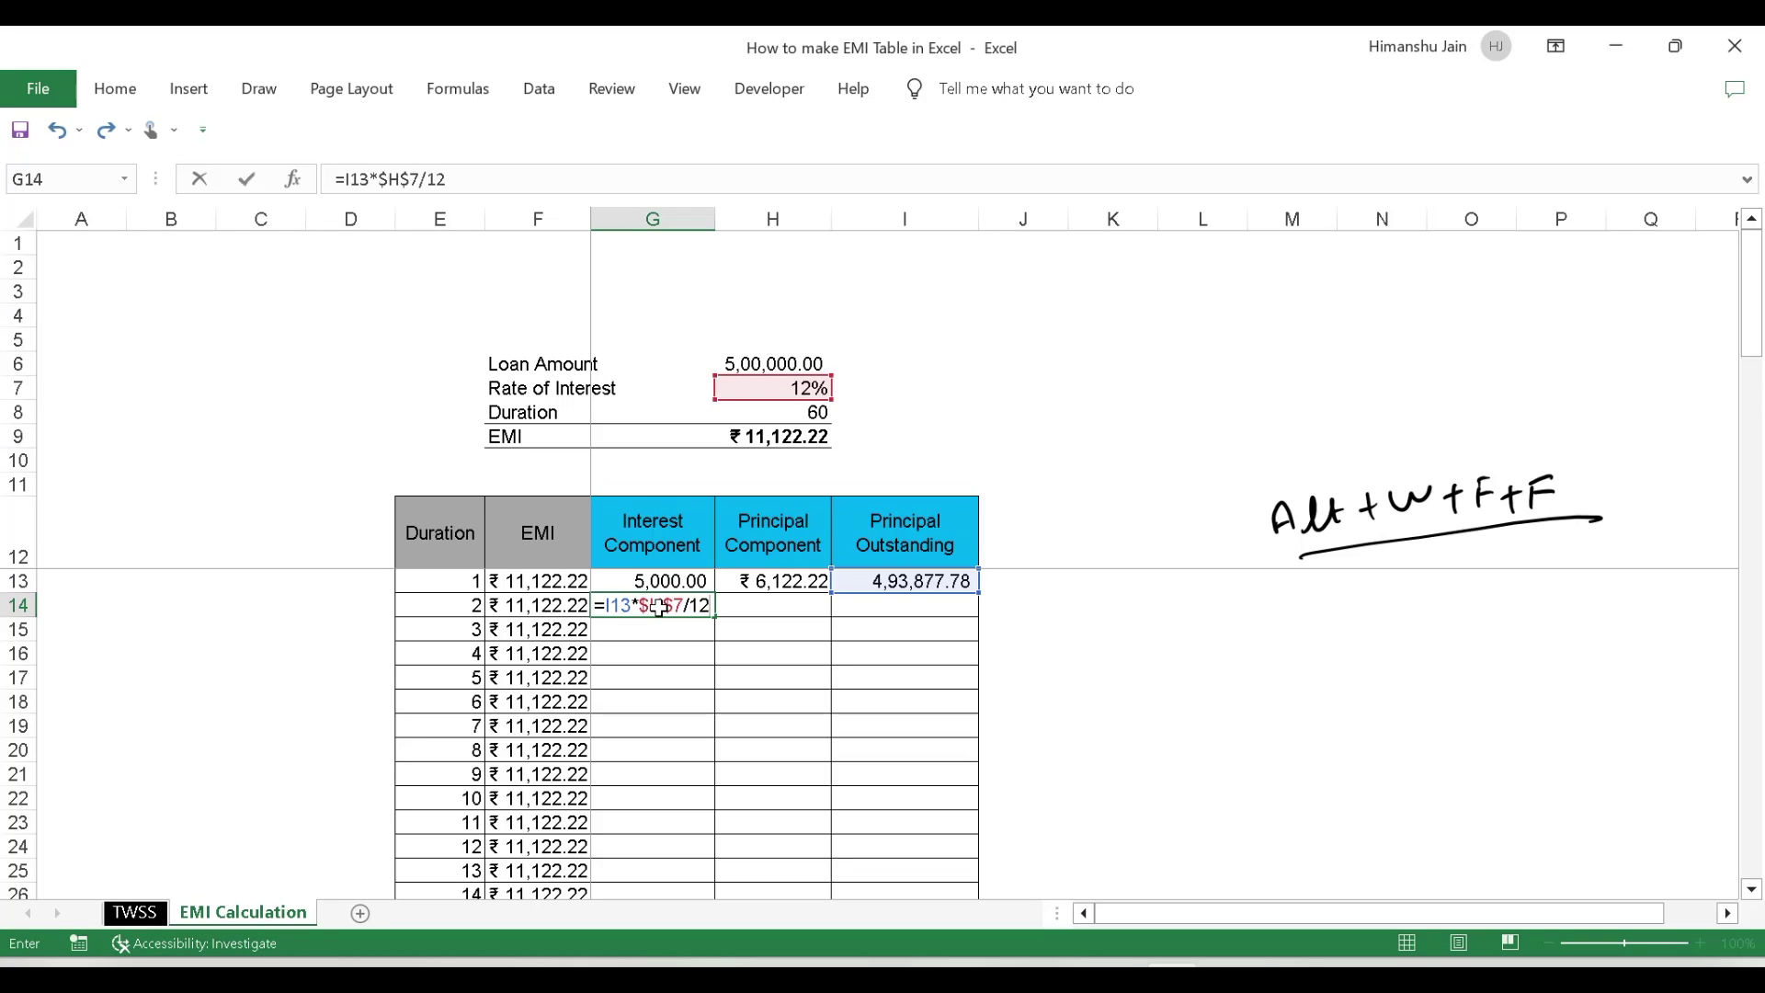
key("Return")
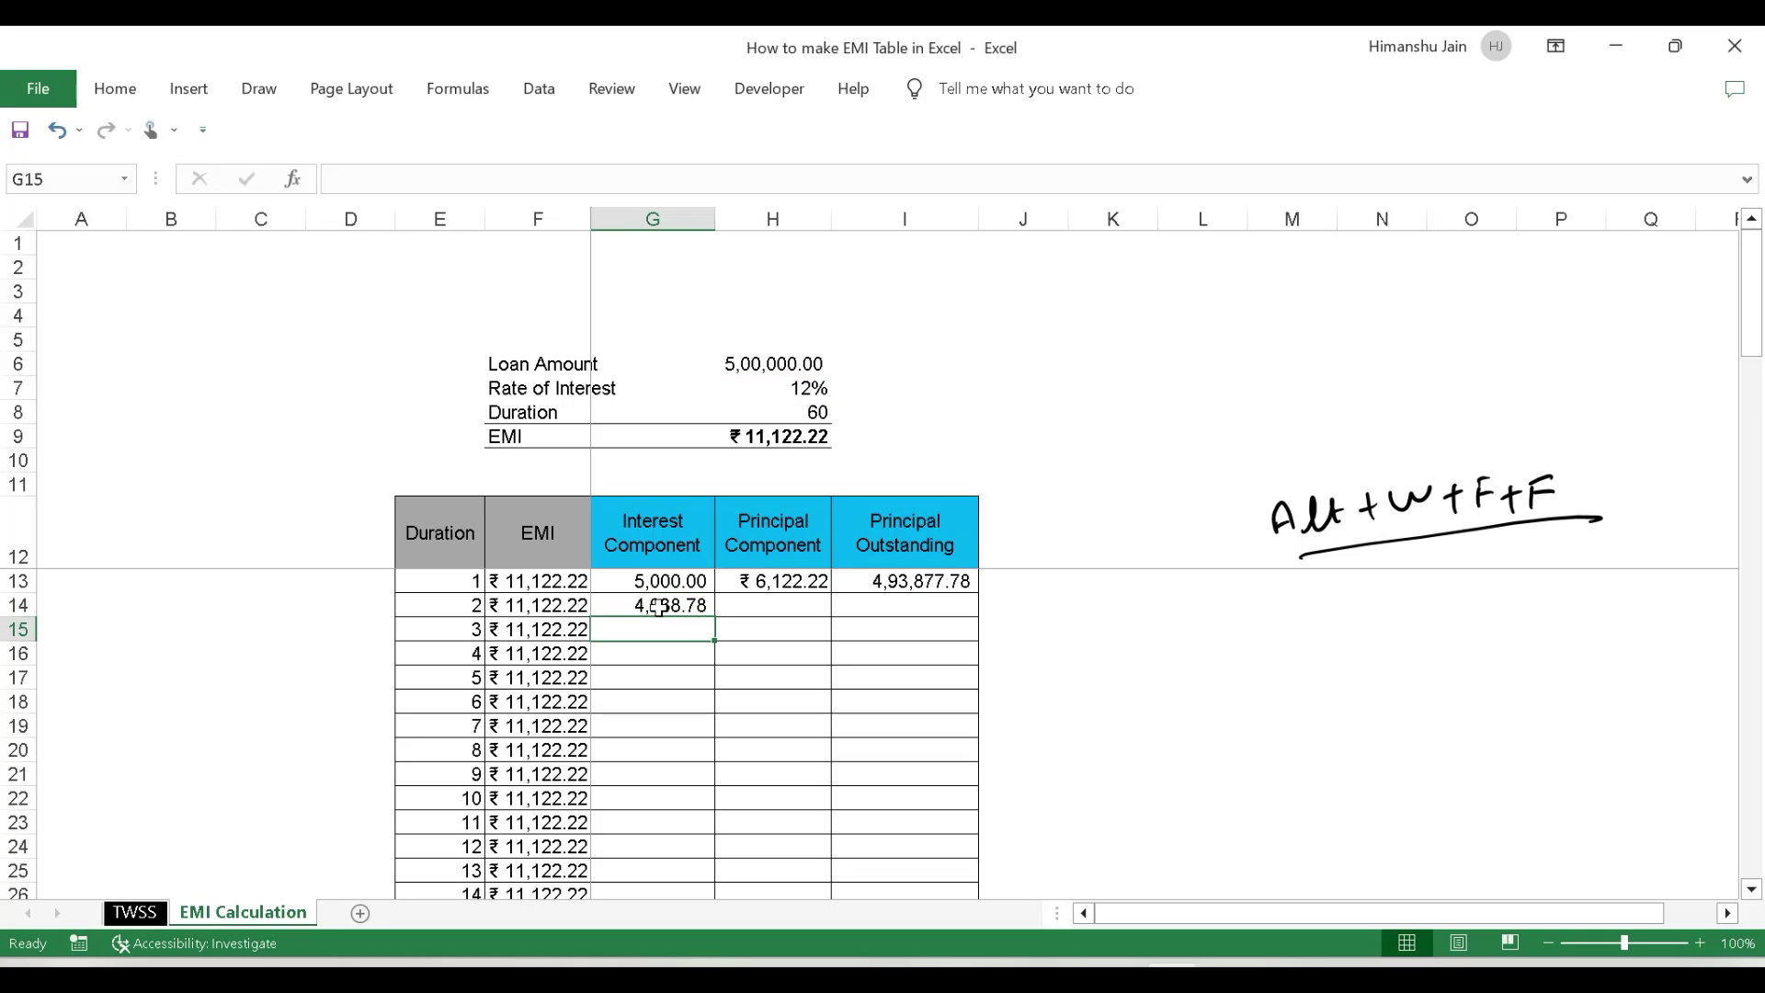
key("Up")
key("Left")
key("Right")
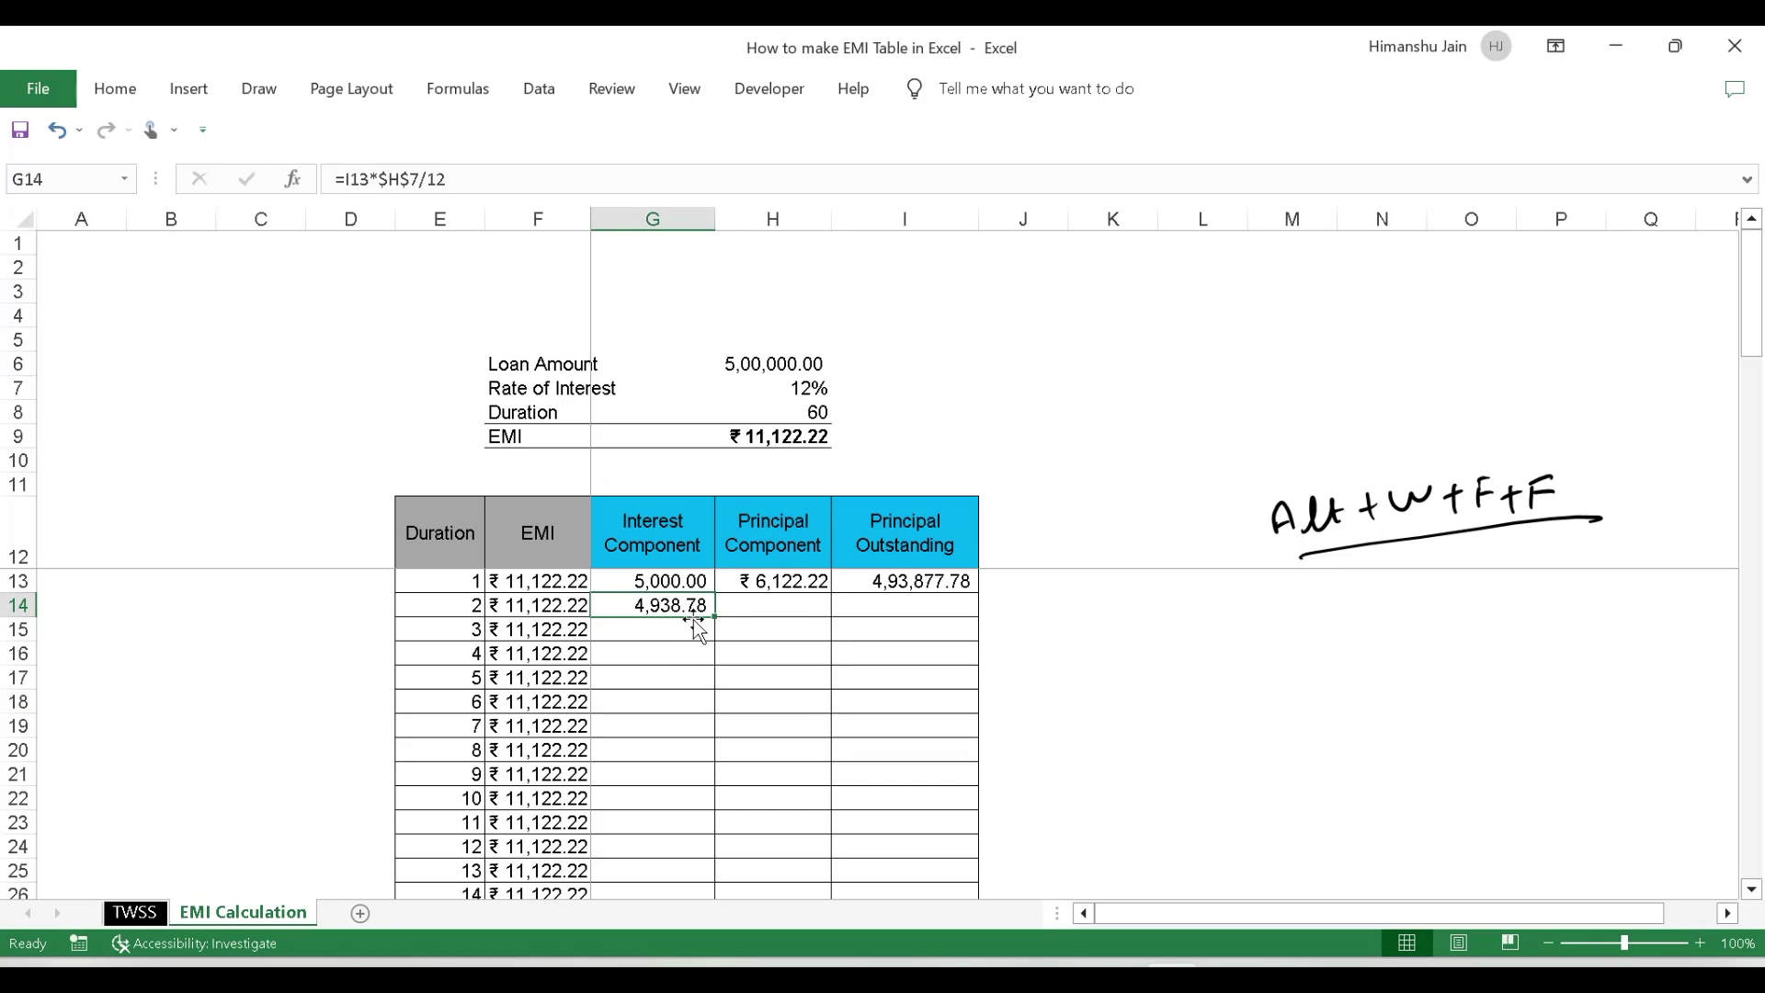
Calculate the second month's principal component in H14 as EMI minus interest with =F14-G14
left_click(794, 606)
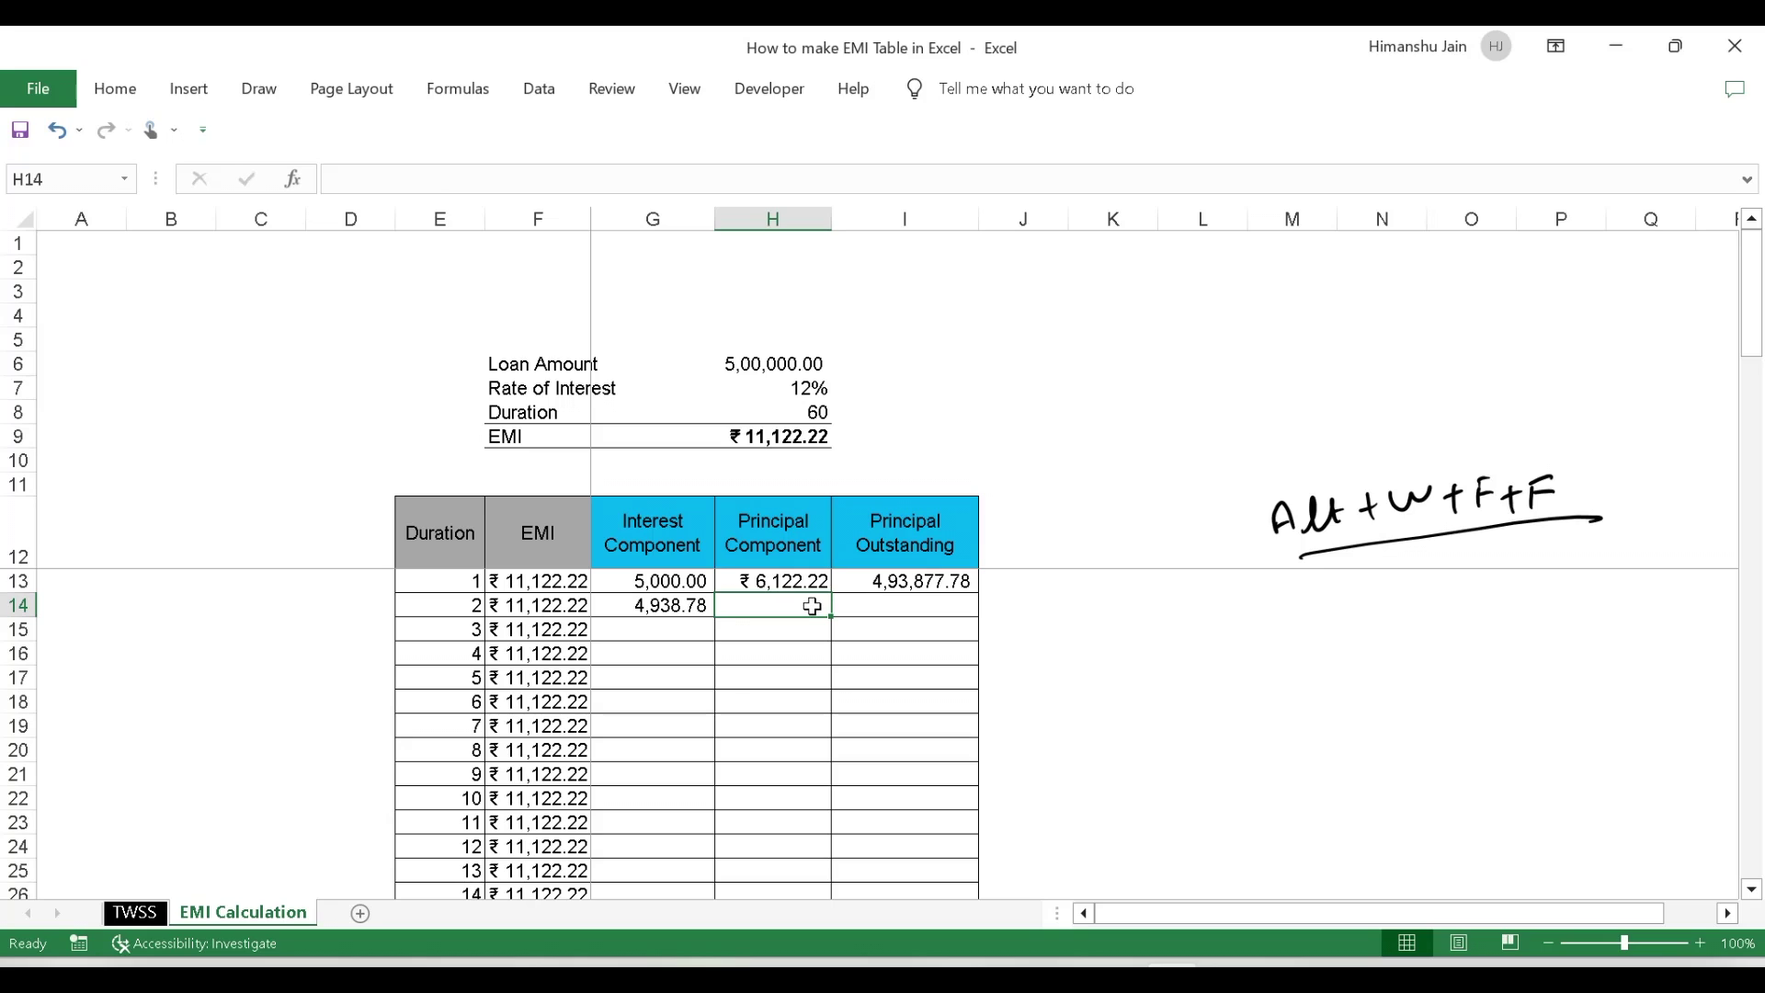
left_click(551, 614)
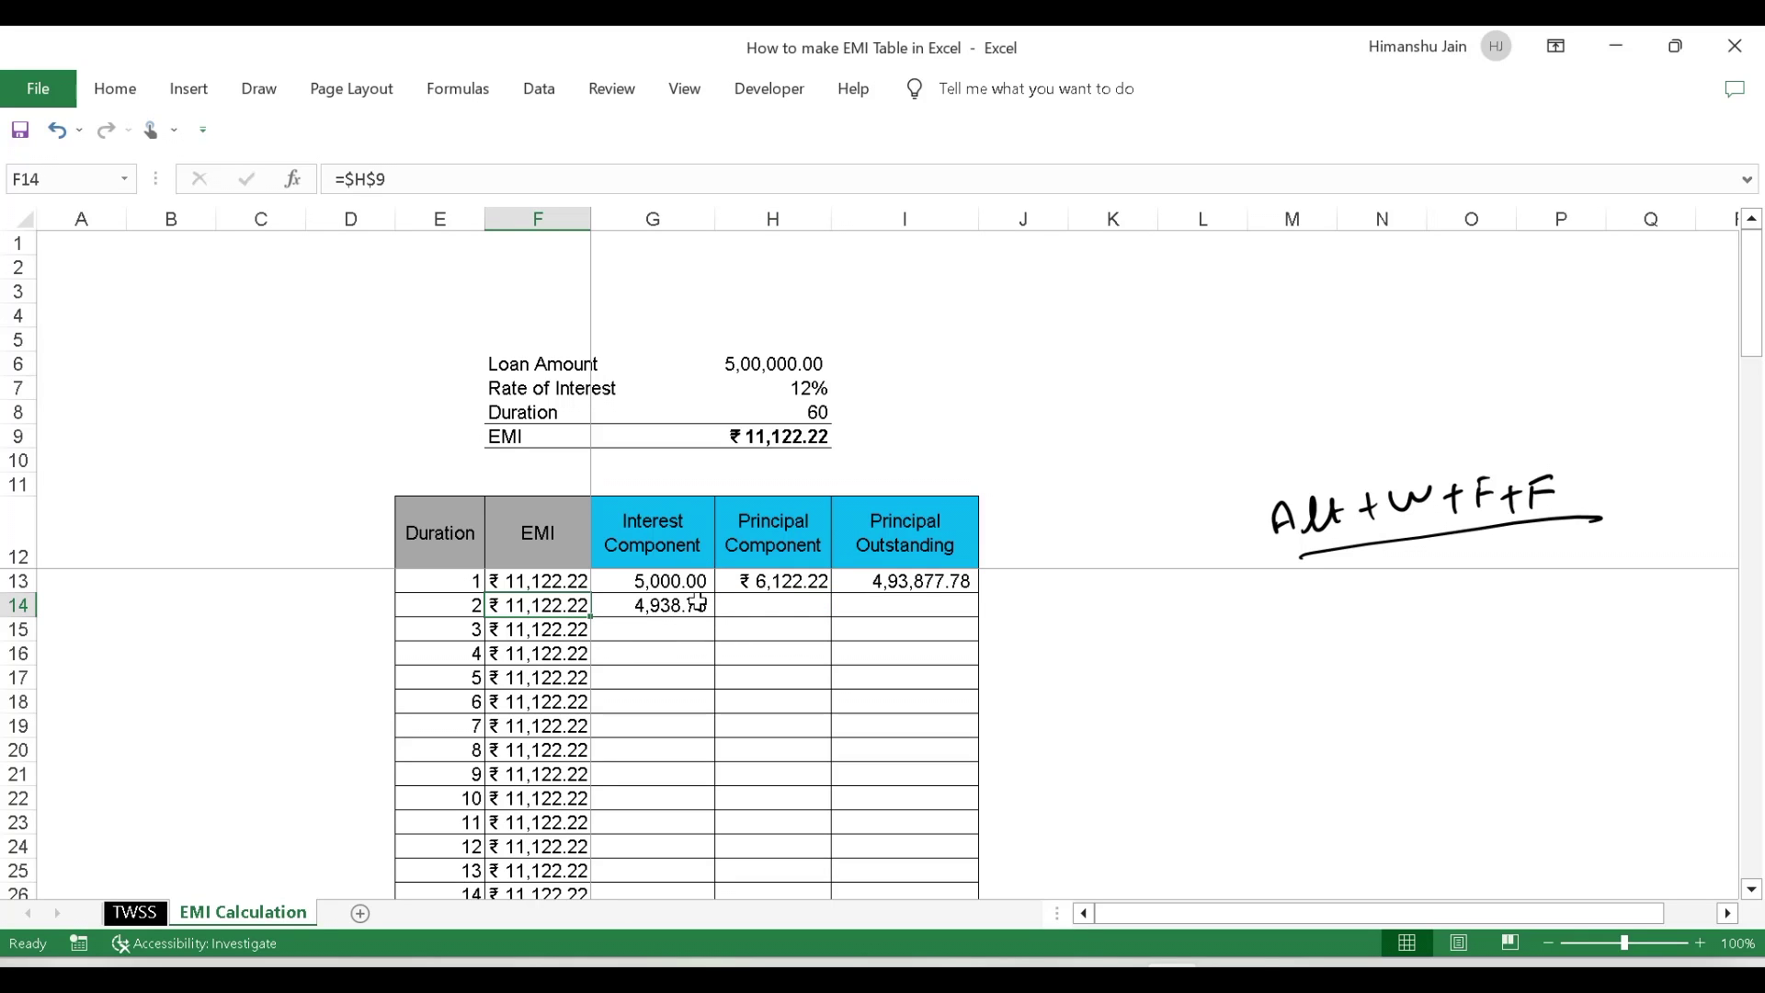
left_click(796, 607)
type("=")
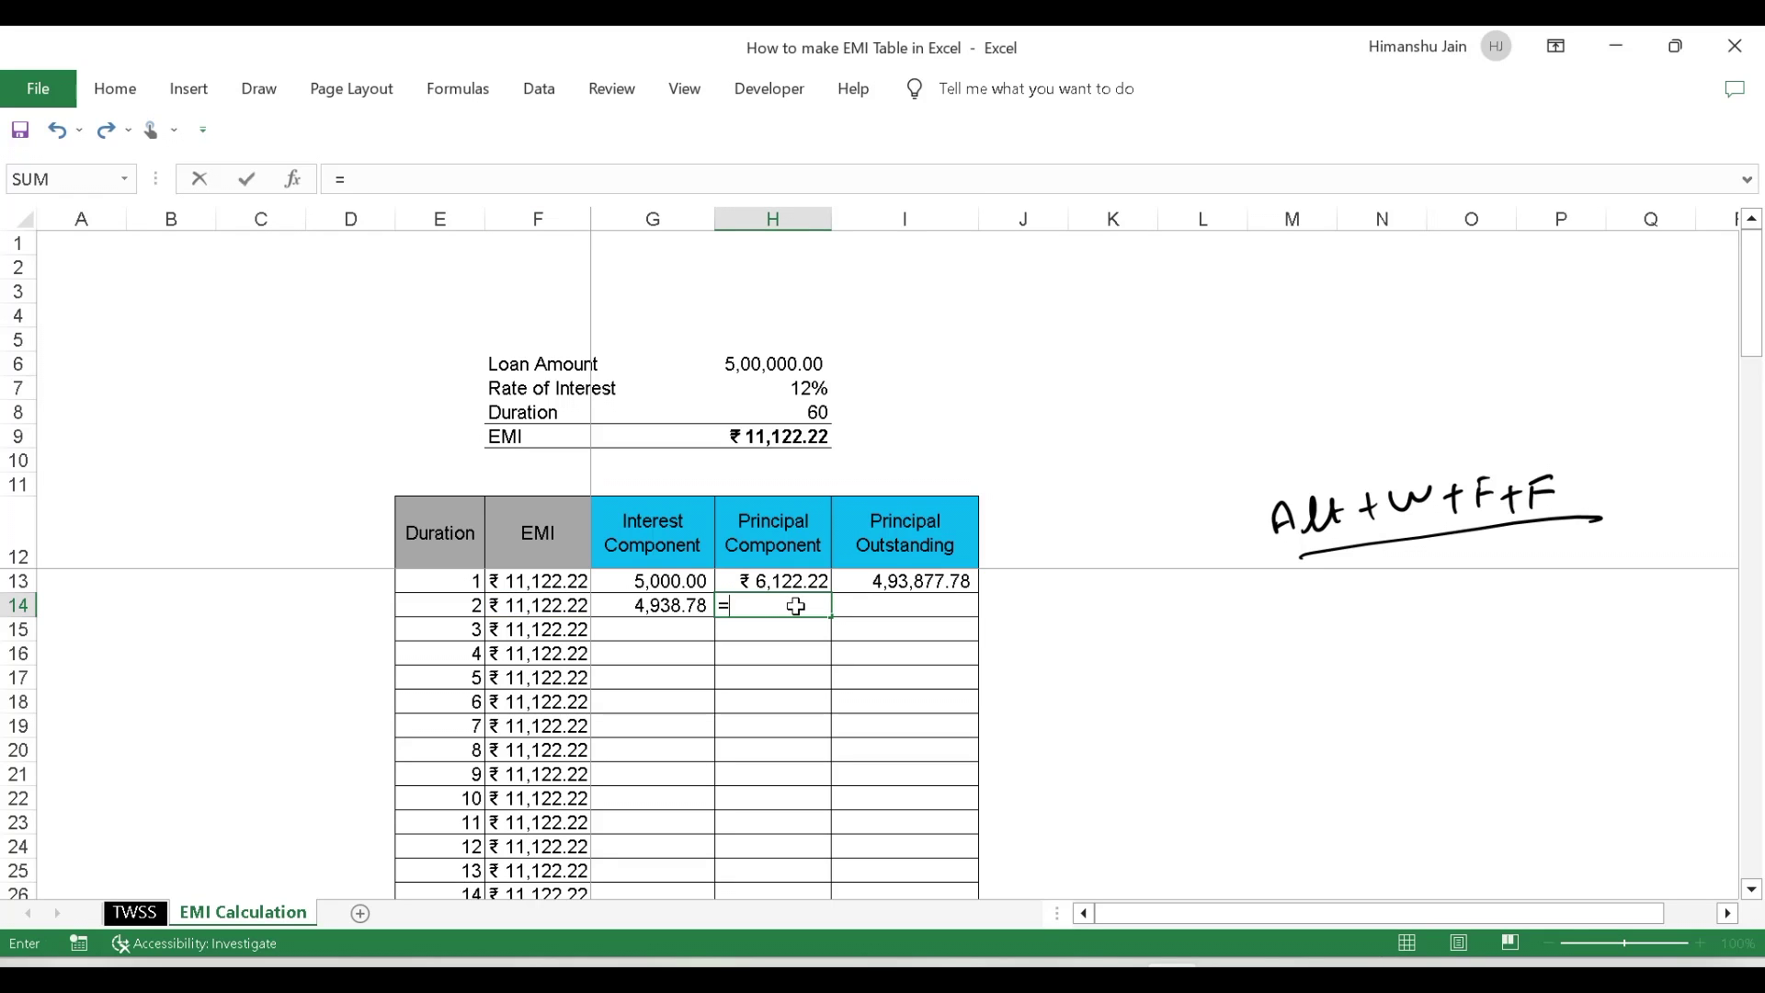
key("Left")
key("Left")
type("-")
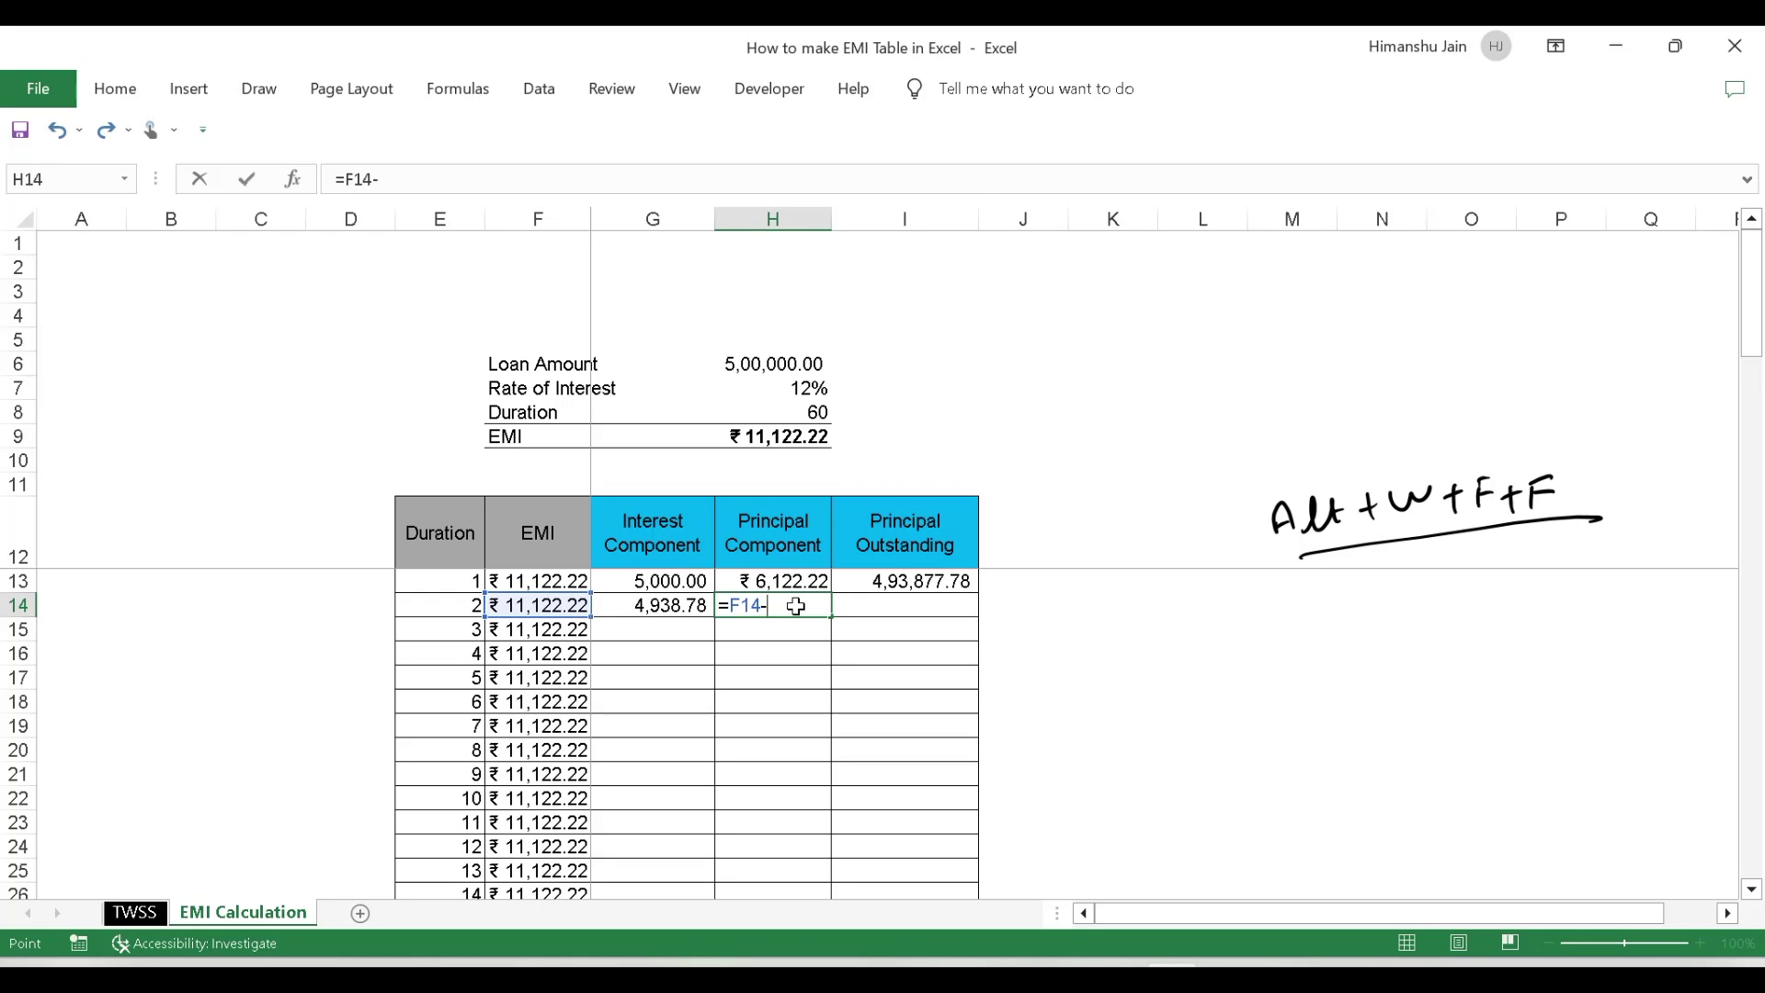
key("Left")
key("Return")
key("Up")
key("Left")
left_click(796, 607)
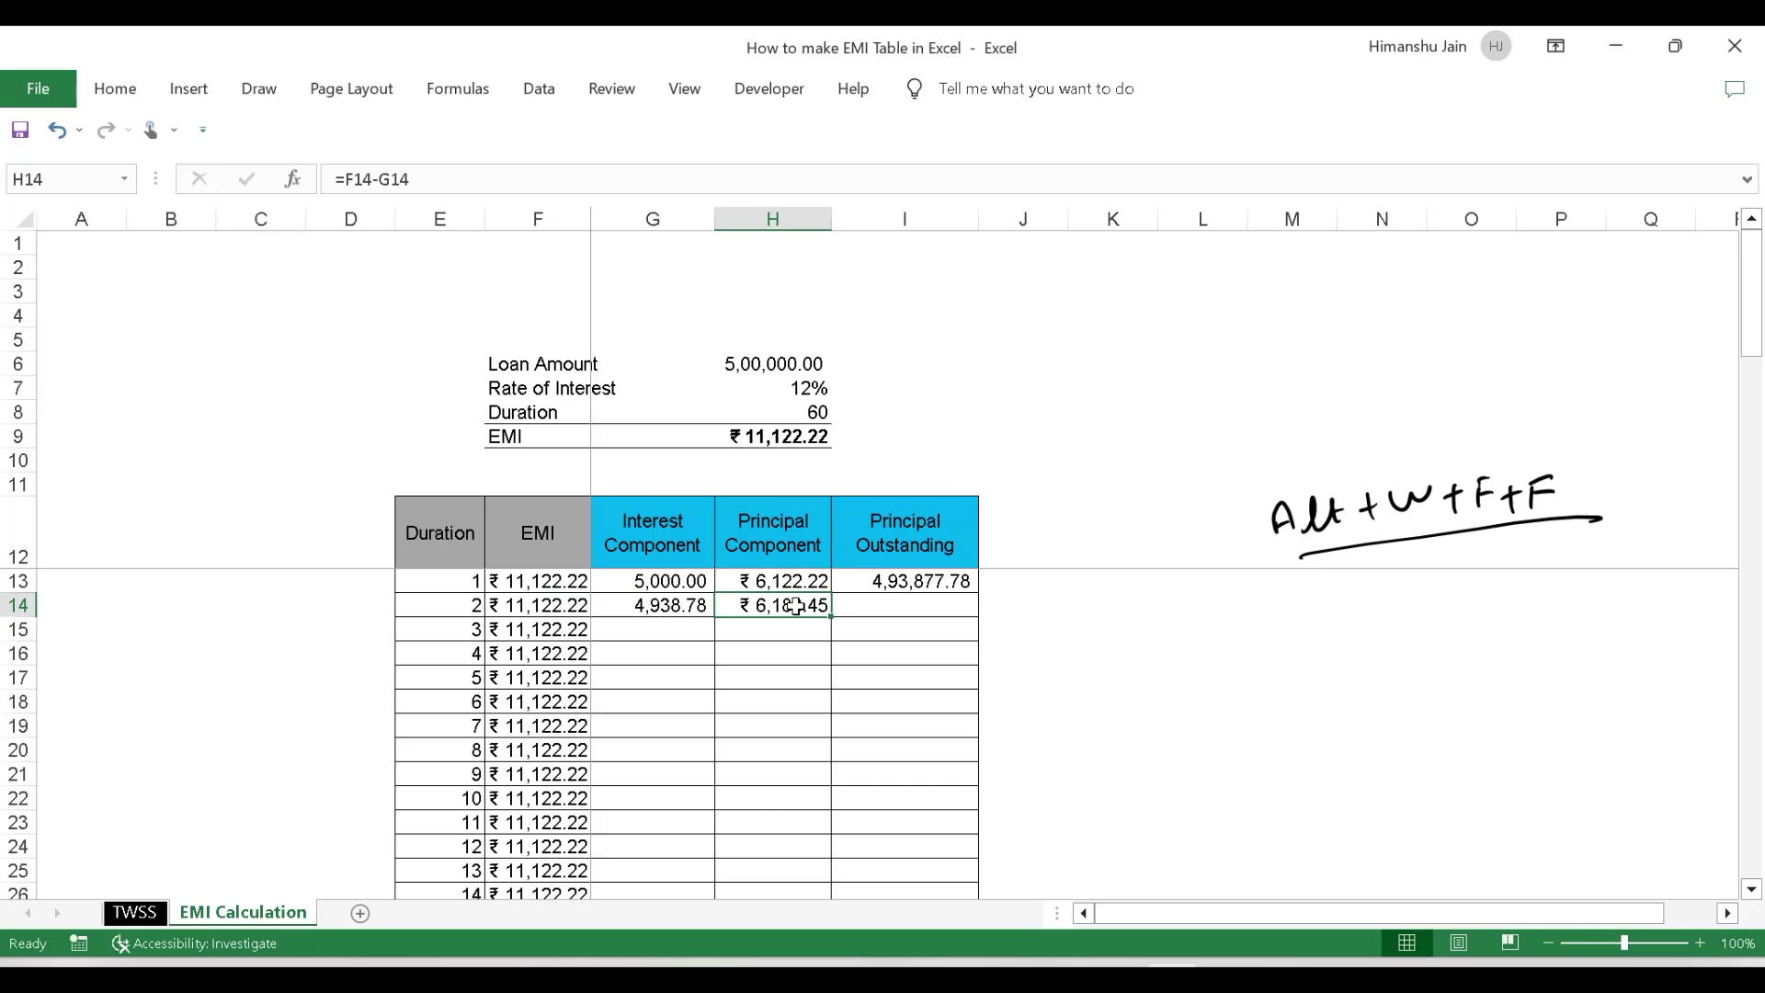
Calculate the second month's principal outstanding in I14 as previous outstanding minus principal component with =I13-H14
left_click(835, 609)
left_click(818, 604)
left_click(916, 608)
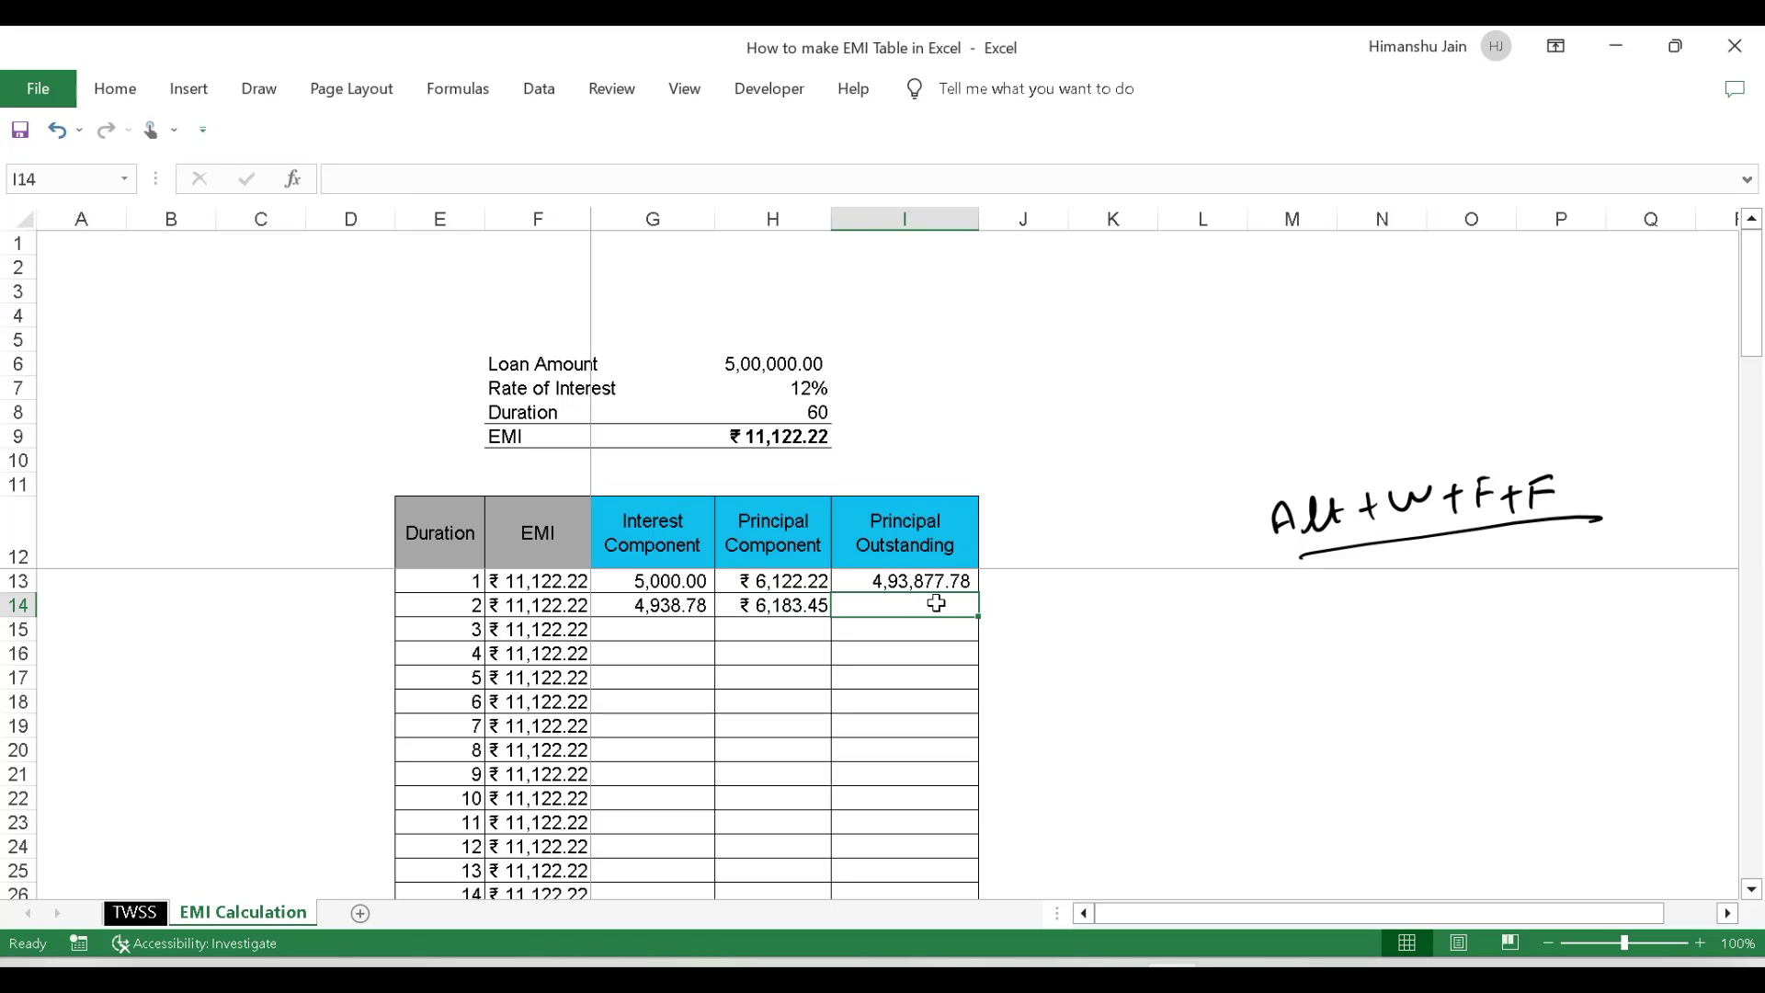
type("=")
key("Up")
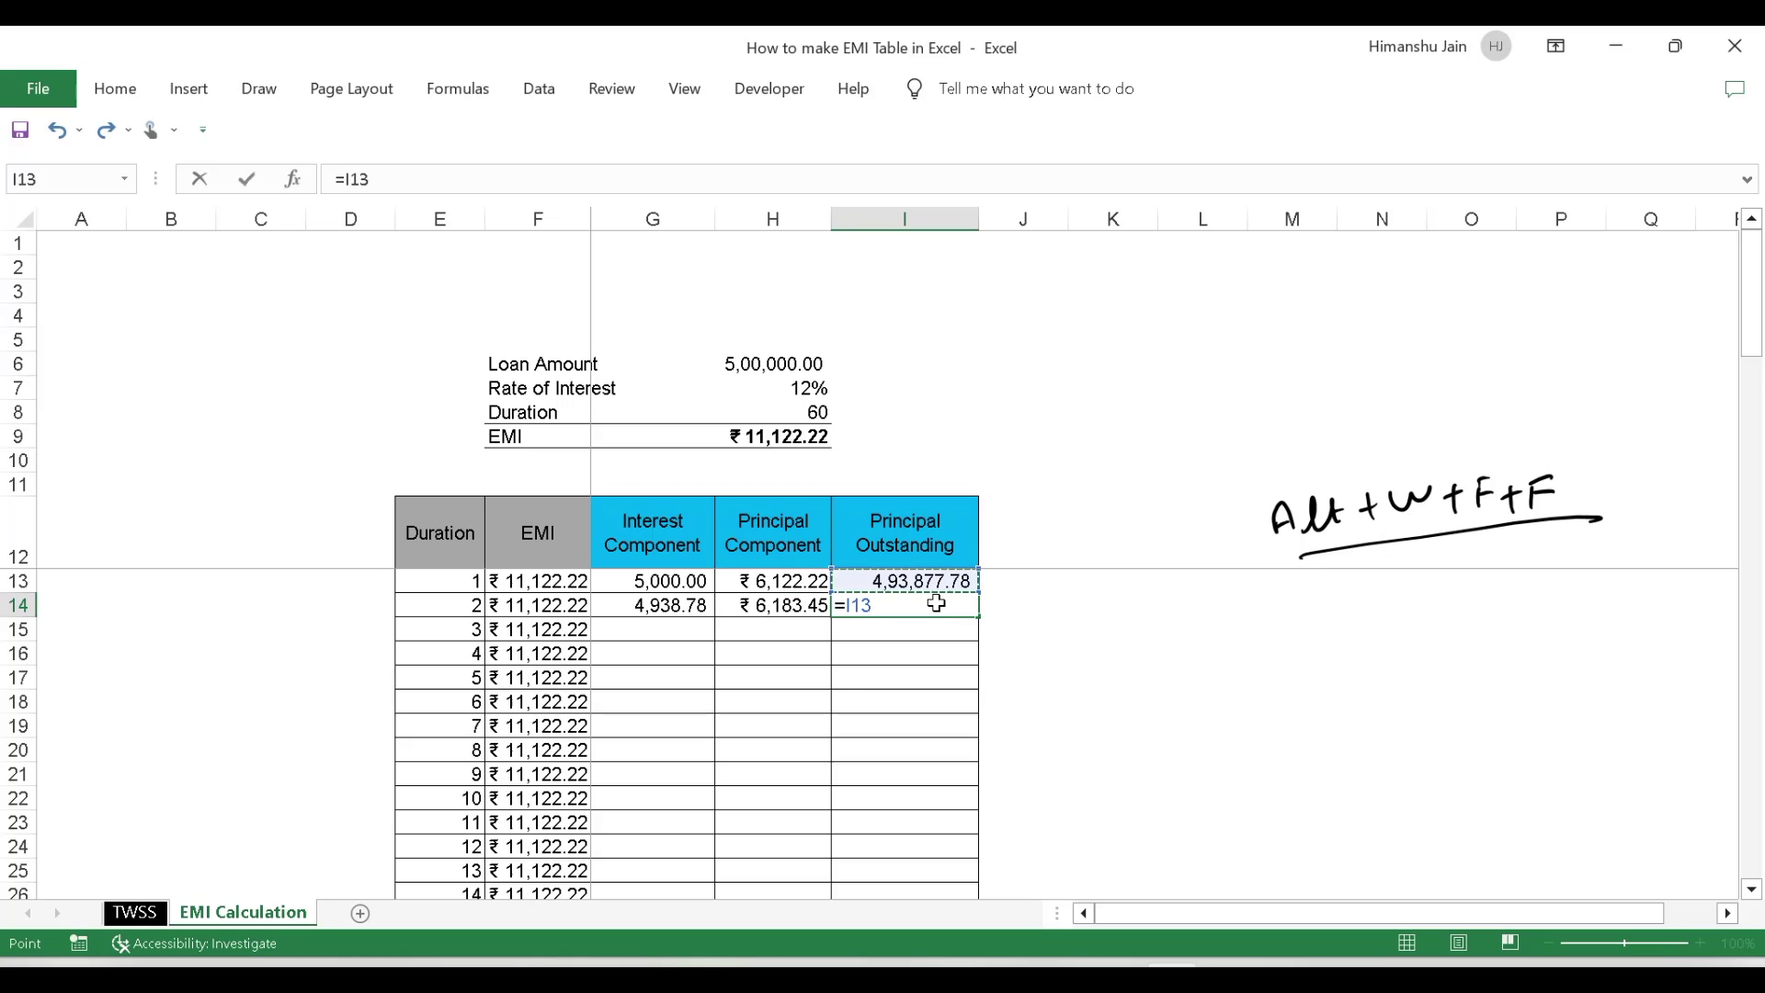
type("-")
key("Left")
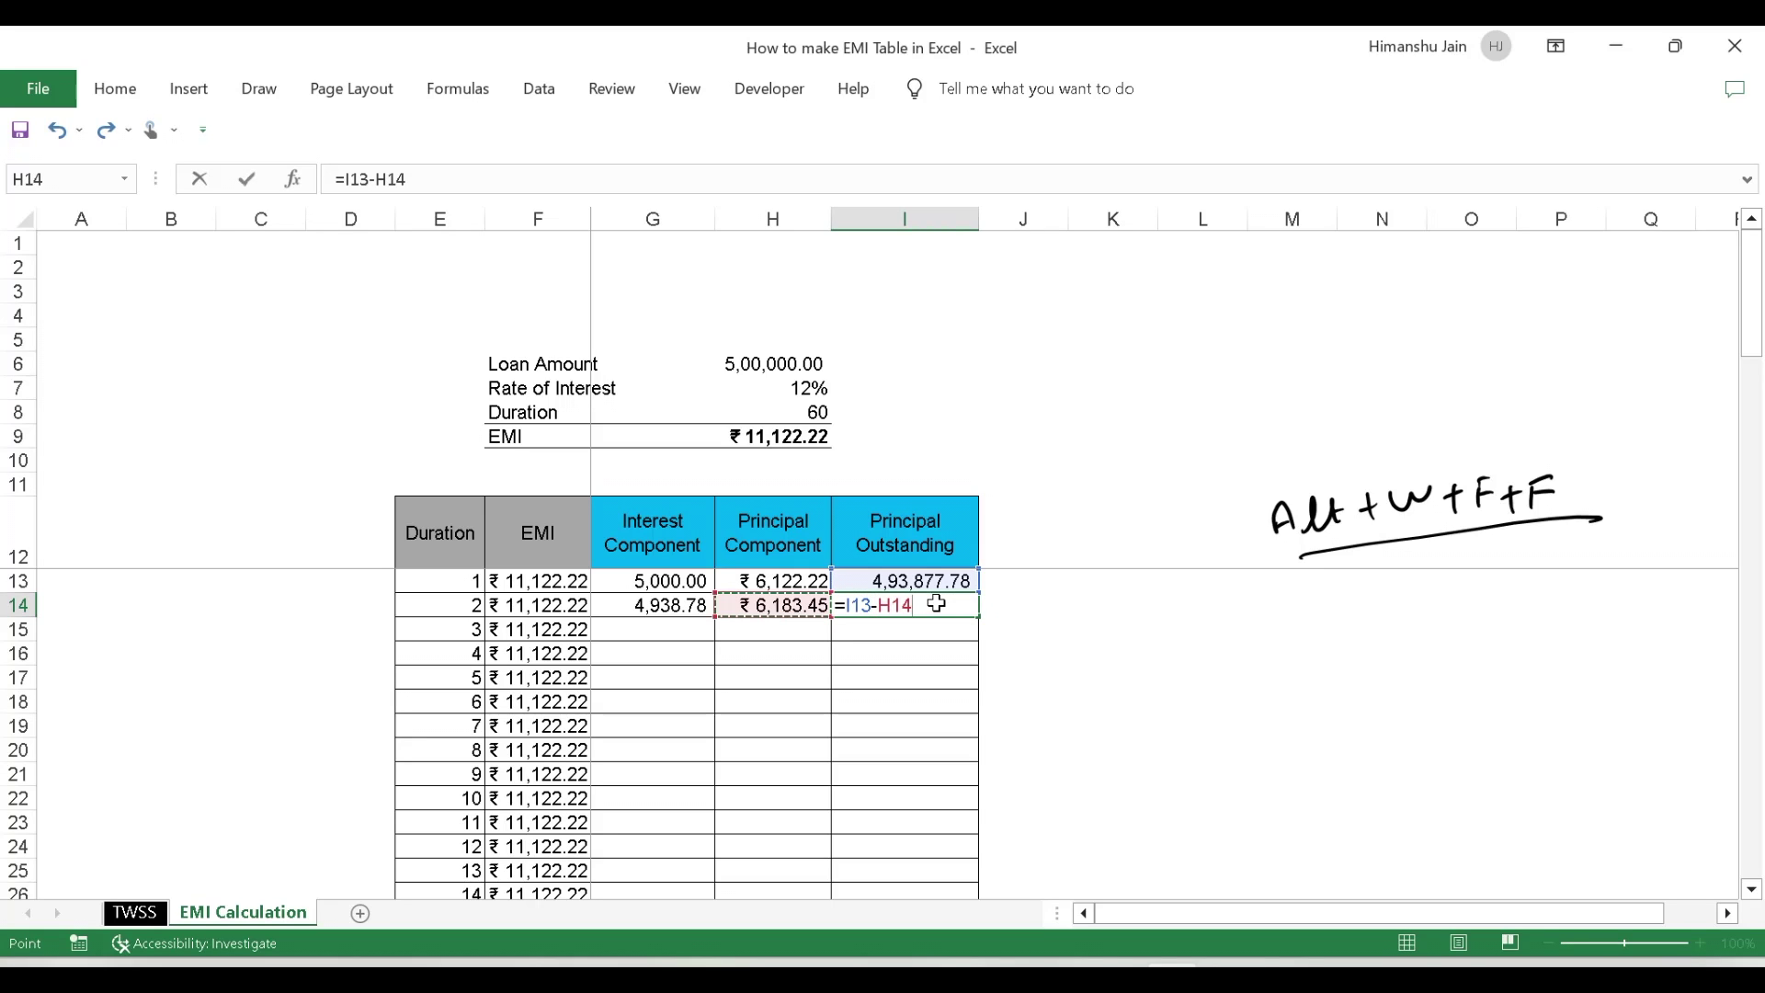
key("Return")
Review the second month's interest, principal component and principal outstanding cells in G14:I14
key("Up")
key("Left")
left_click(786, 655)
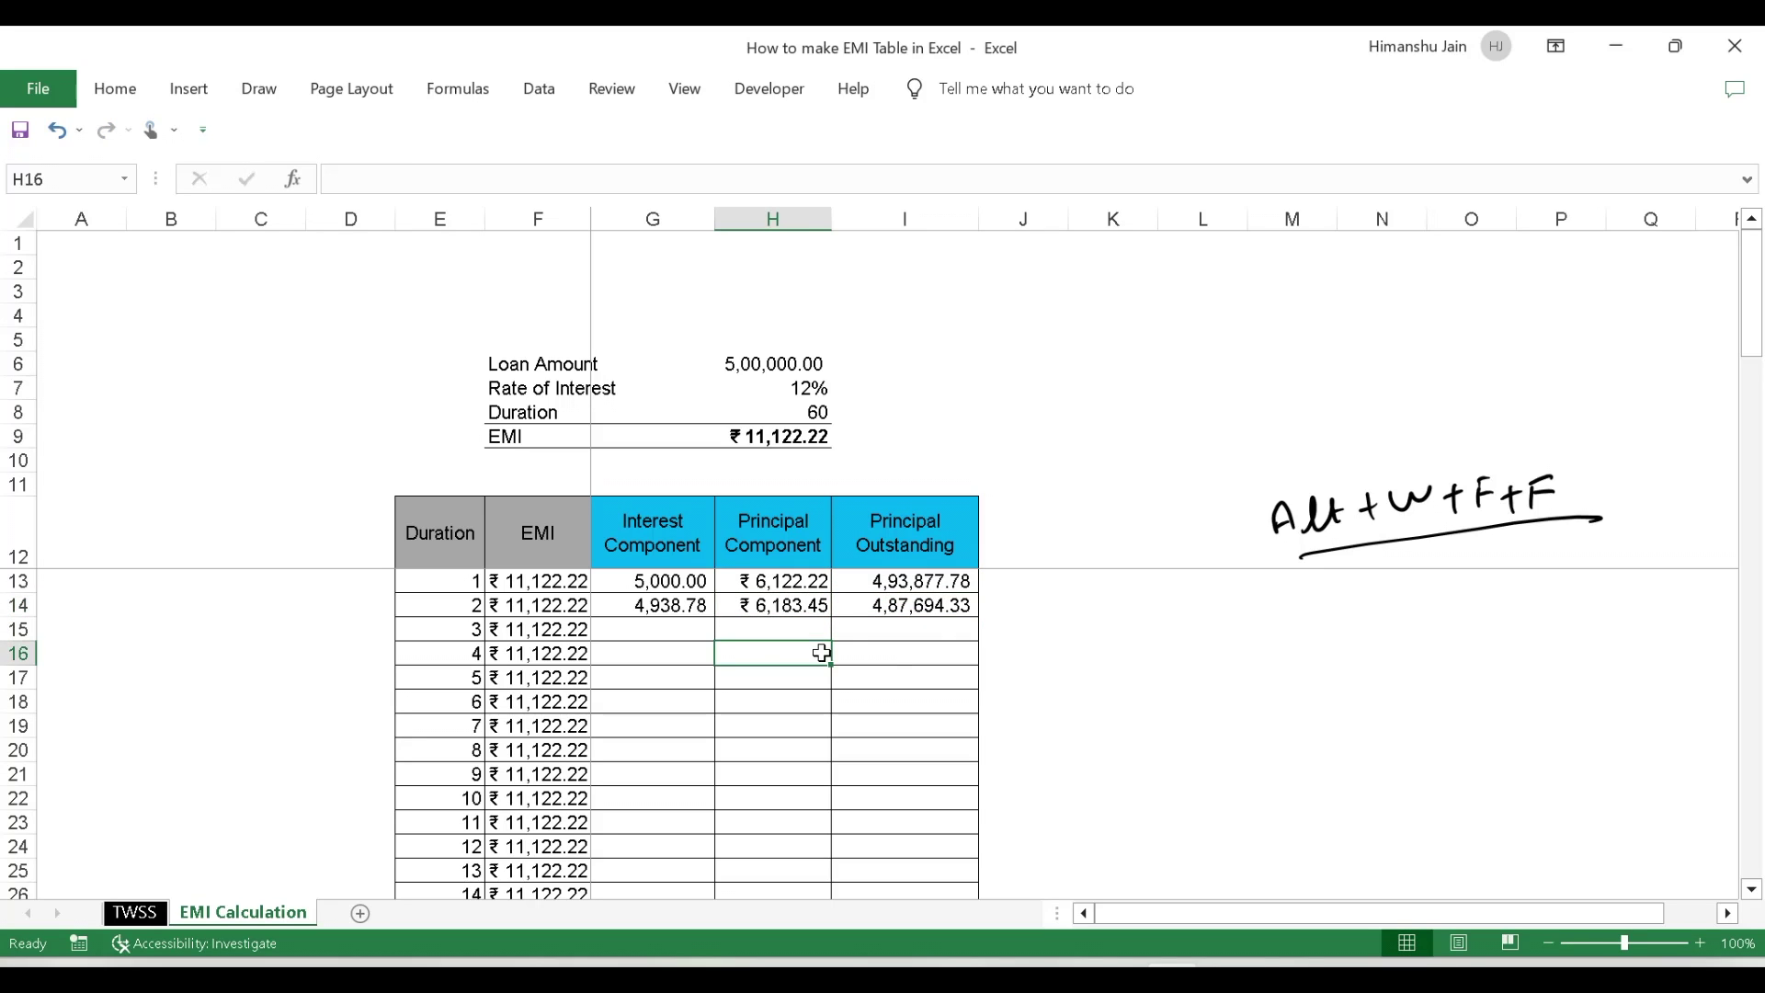
left_click(814, 611)
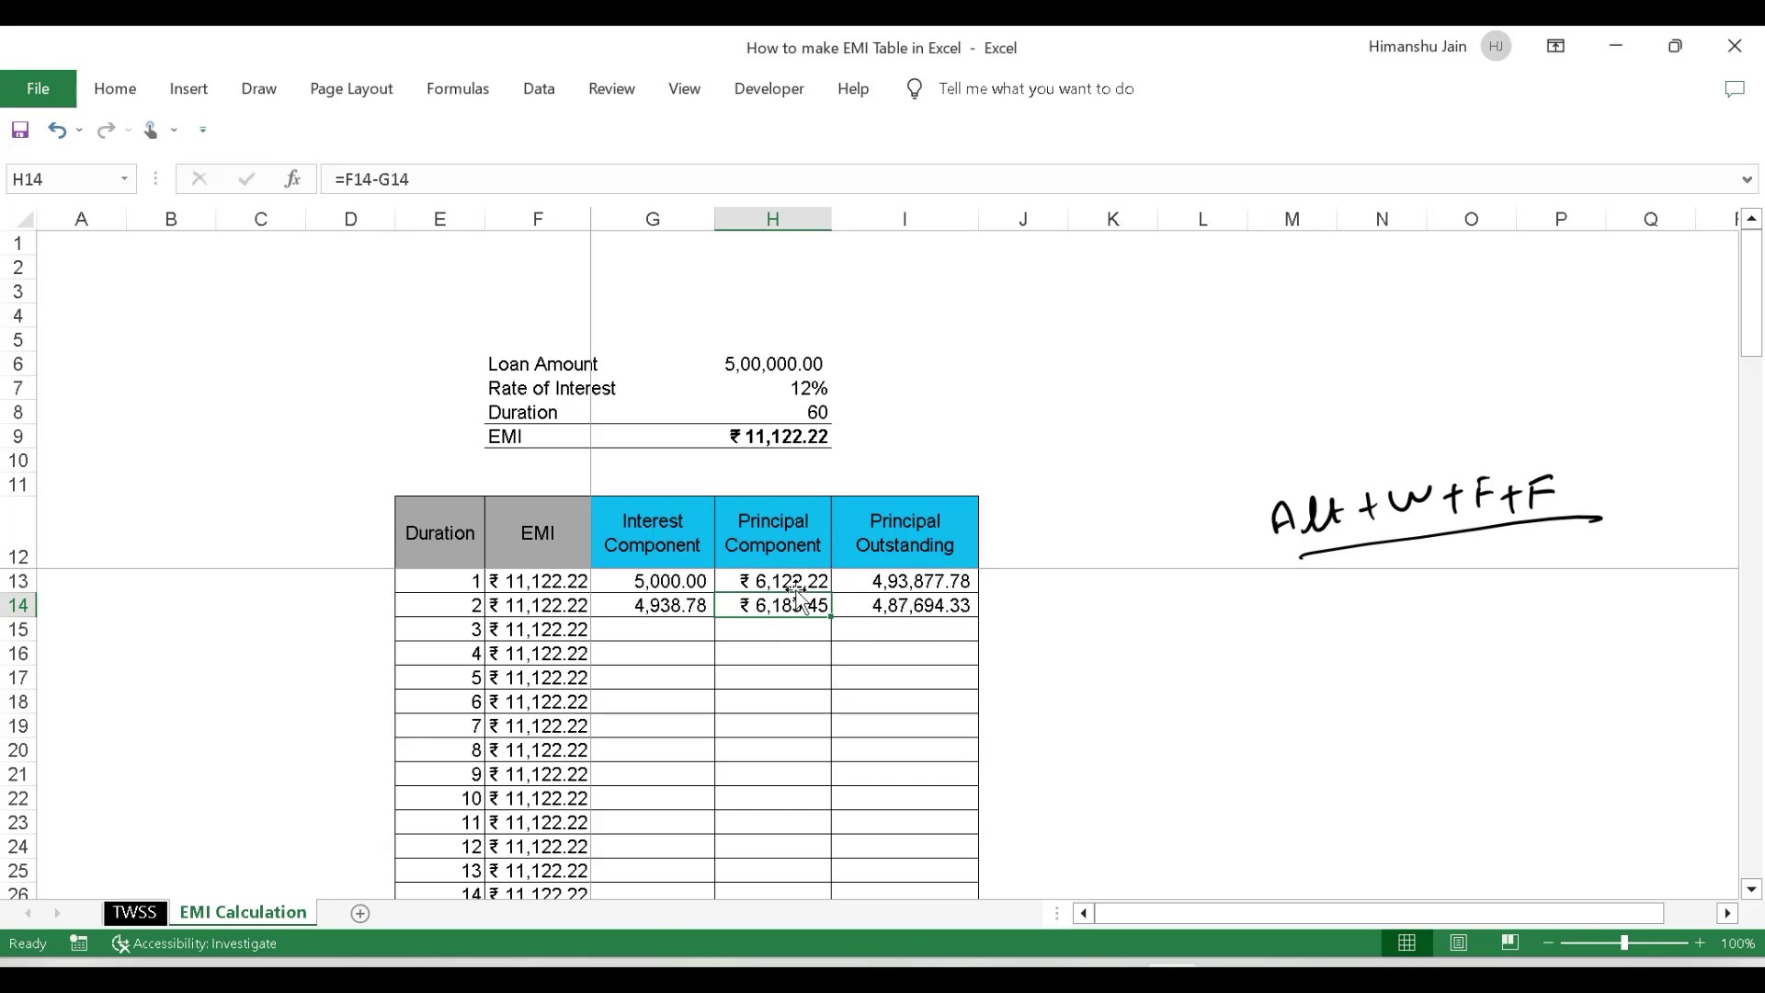
left_click(927, 541)
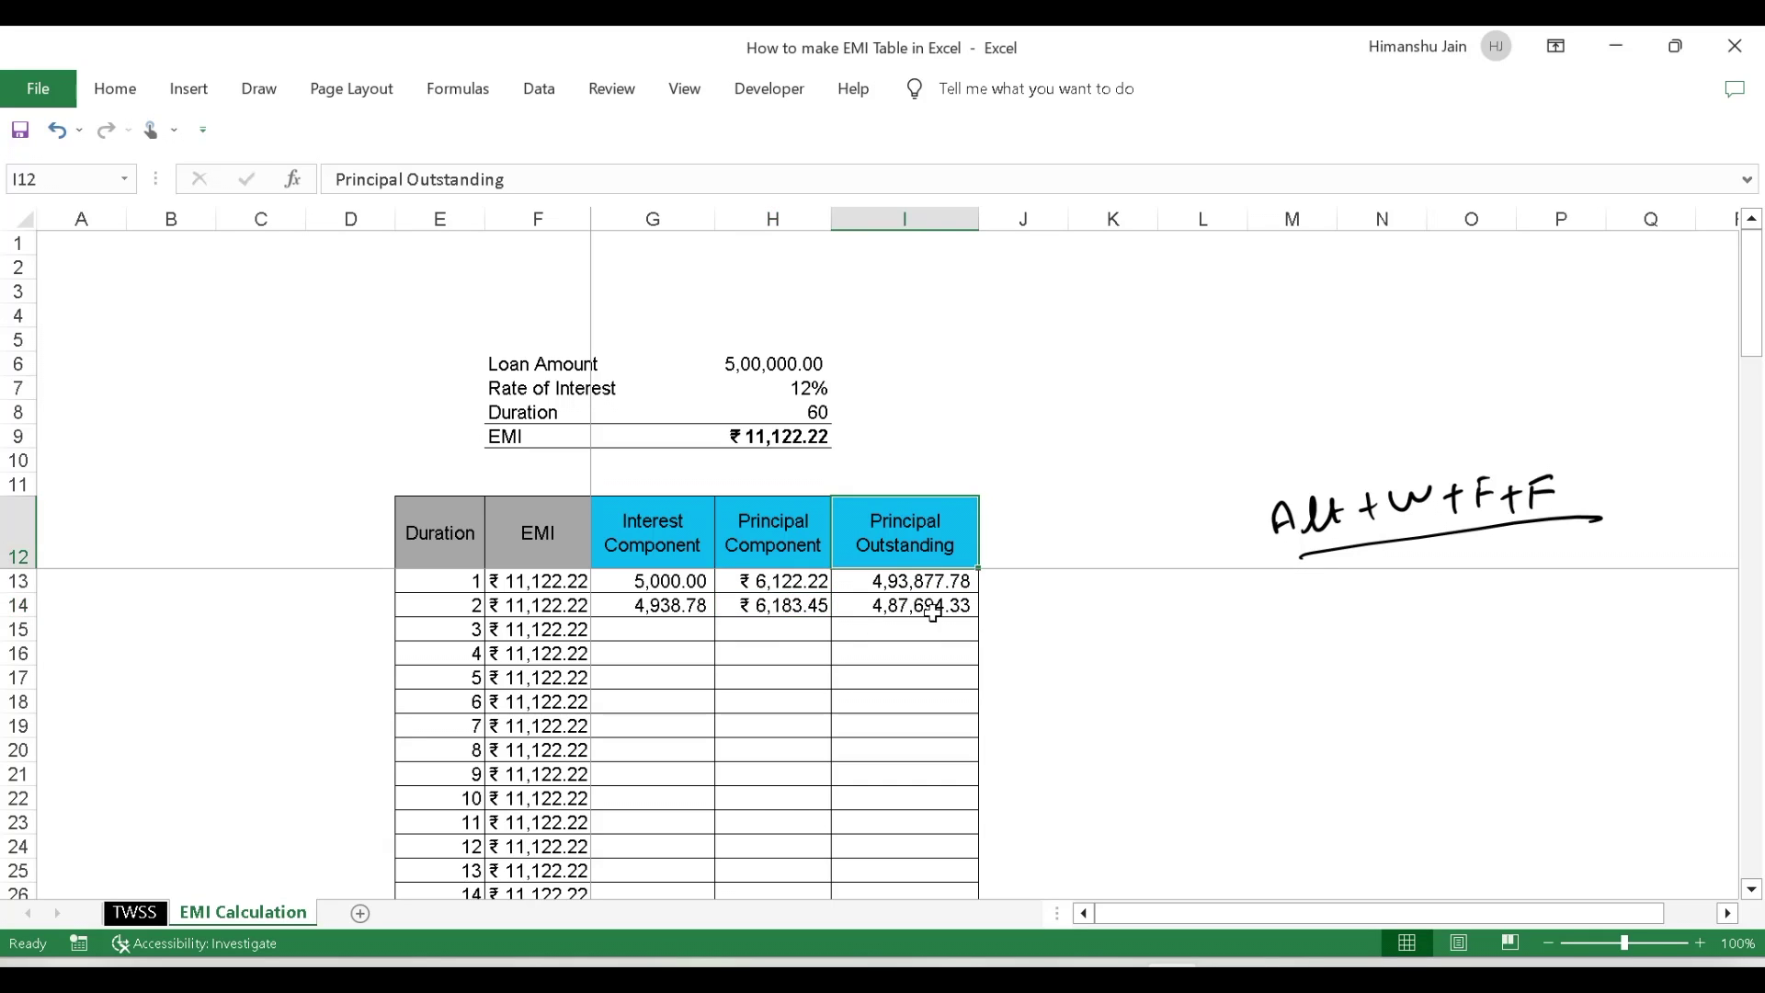
left_click(932, 614)
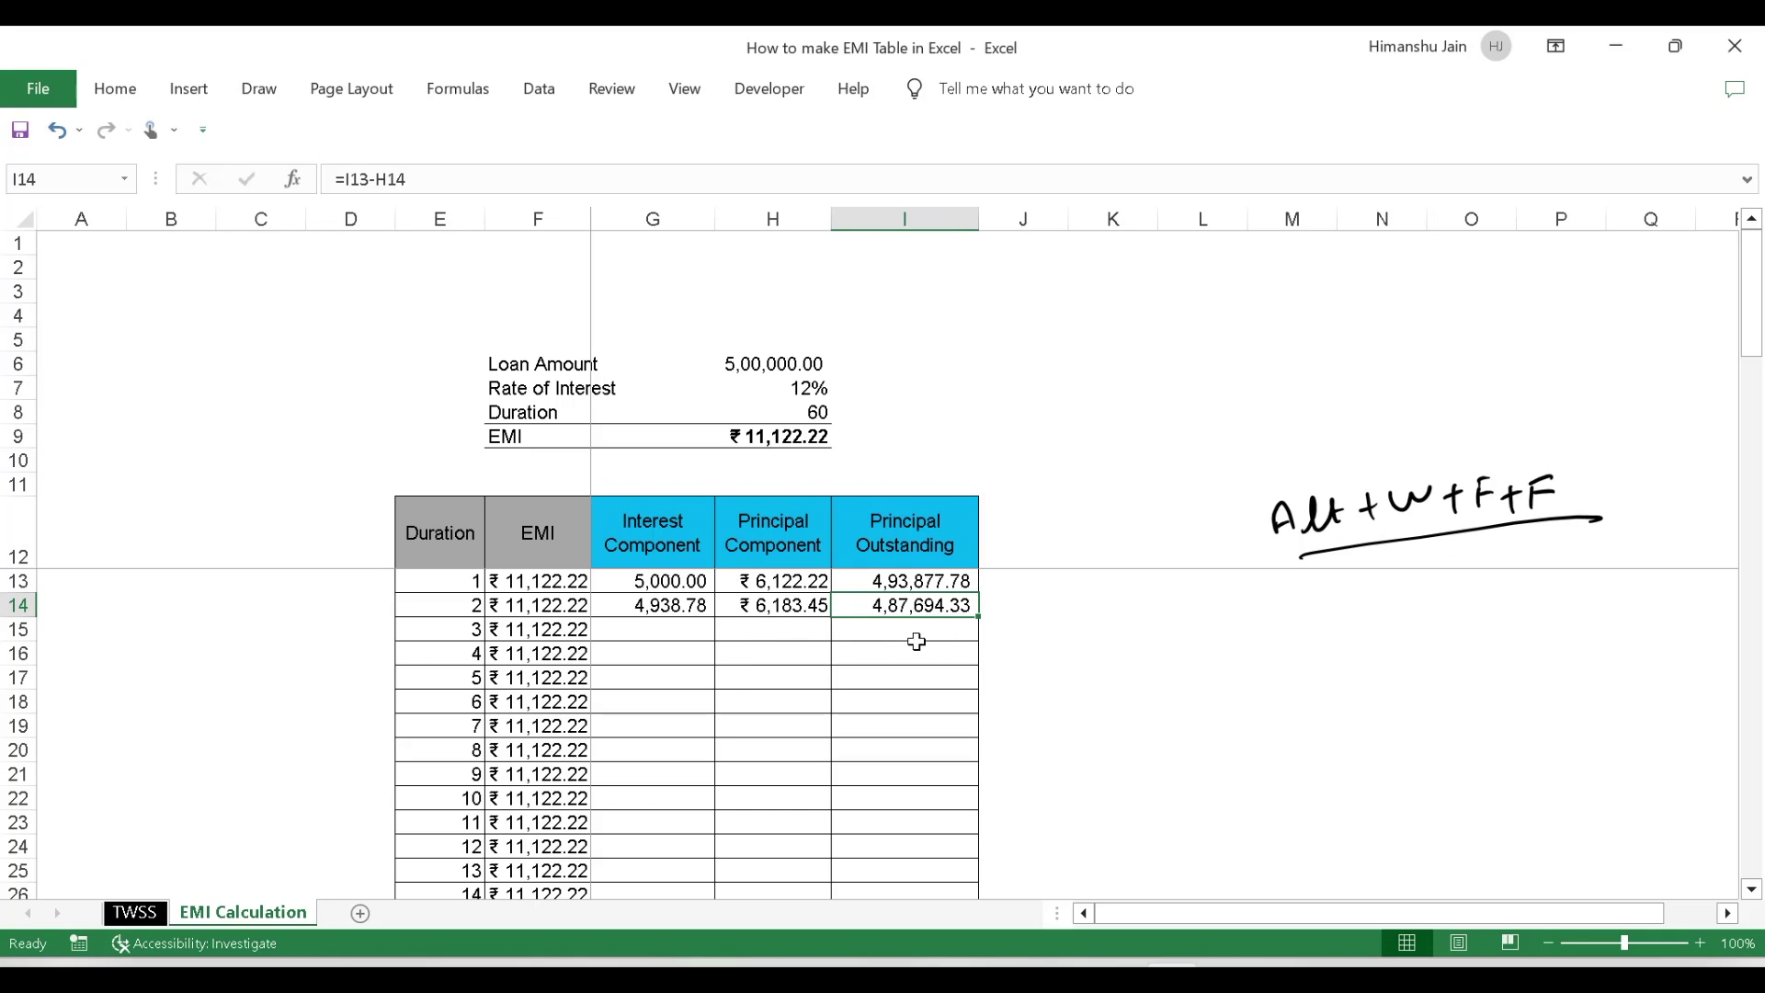
left_click(991, 637)
left_click_drag(667, 607, 925, 603)
left_click(1347, 629)
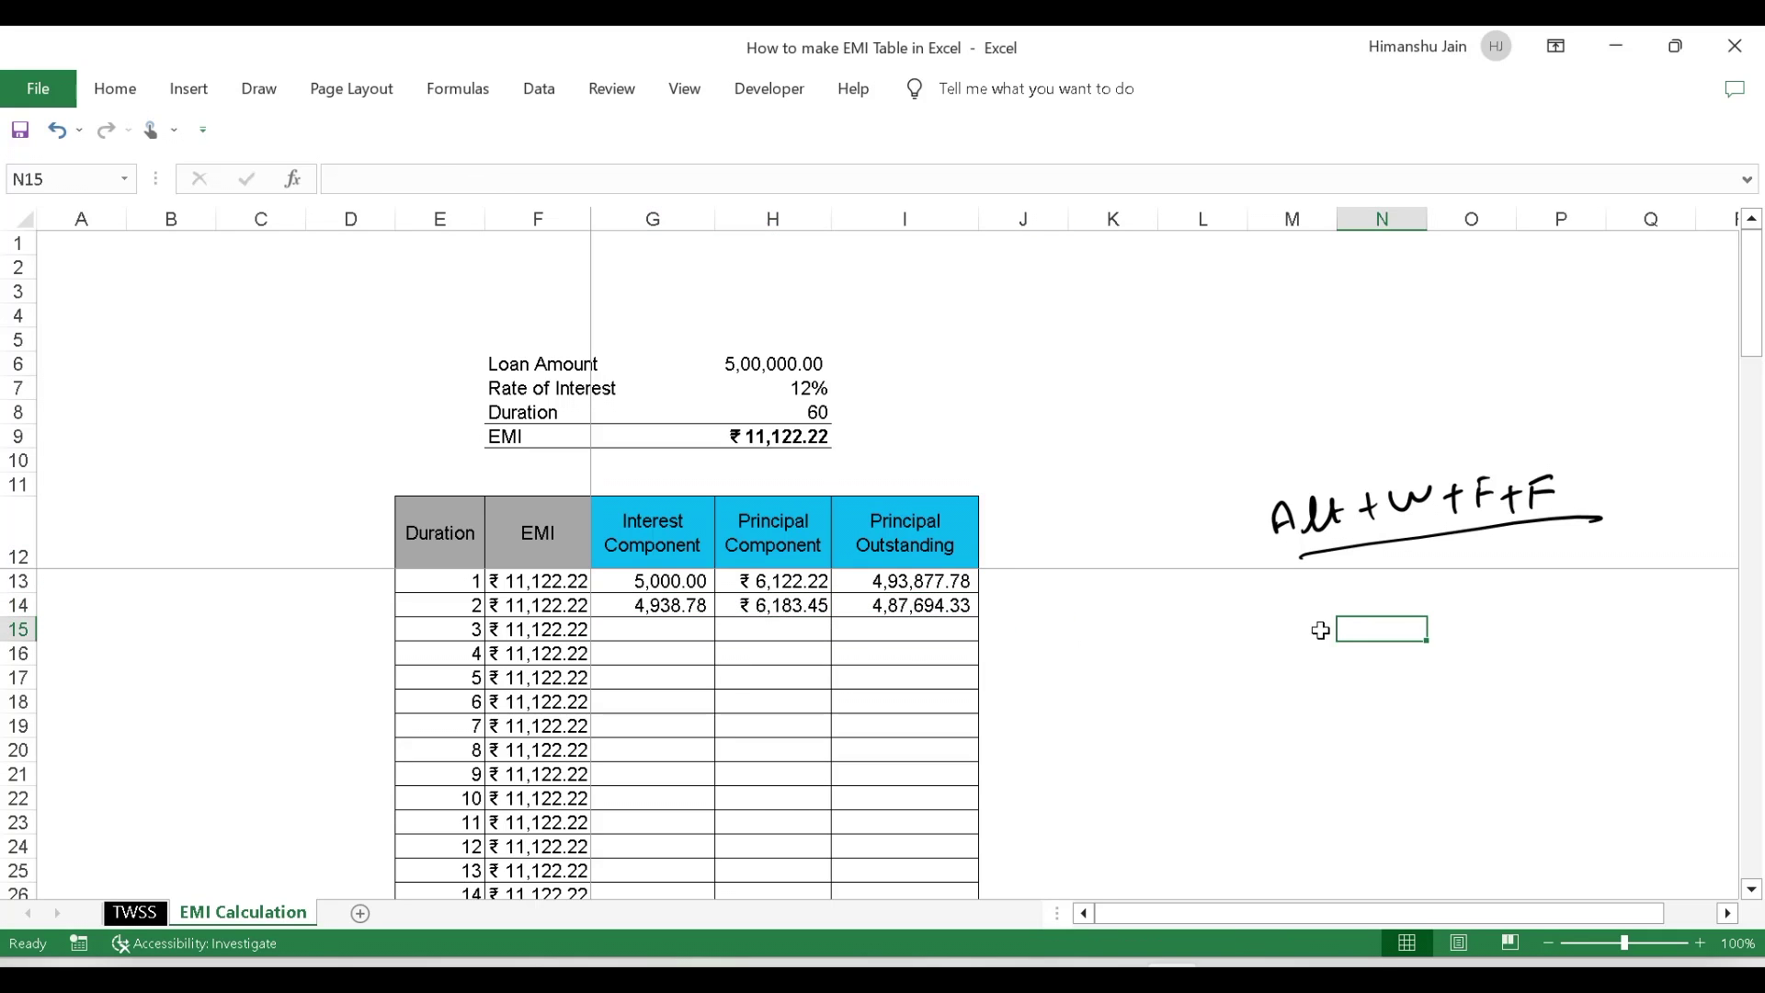
Copy the second month's formulas in G14:I14 down to all remaining months in G15:I72
left_click(682, 586)
left_click_drag(673, 615, 882, 599)
key("ctrl+c")
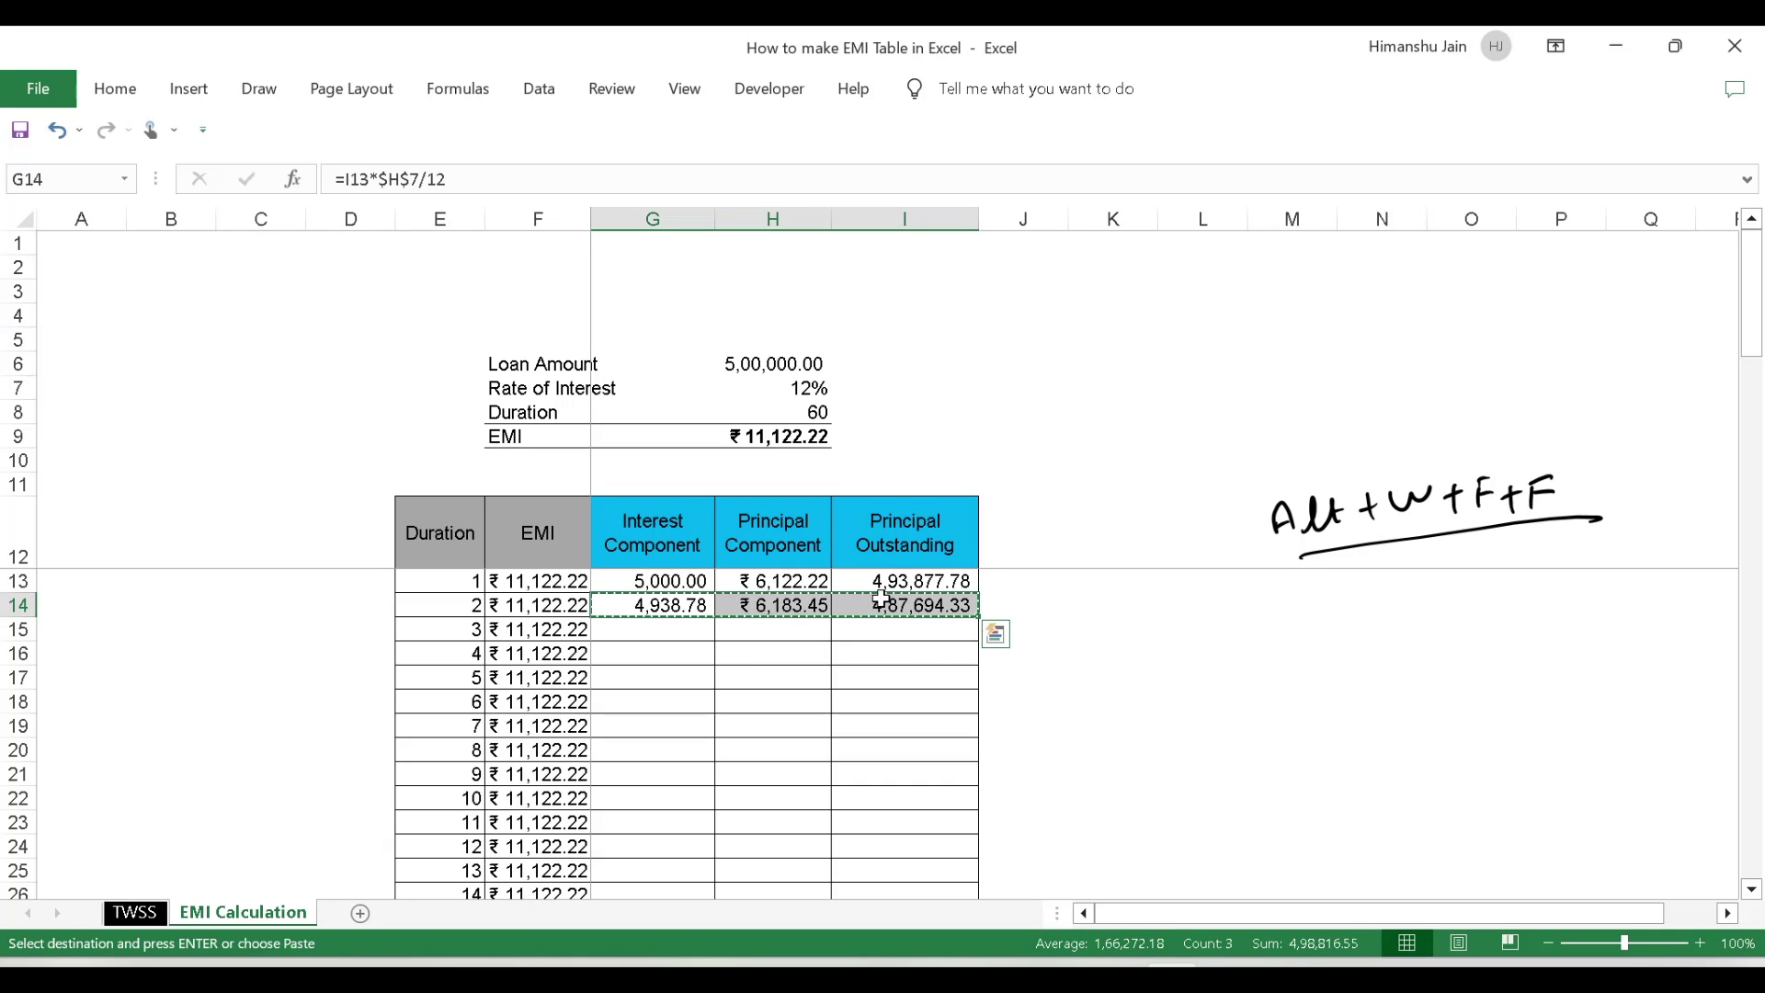
key("Left")
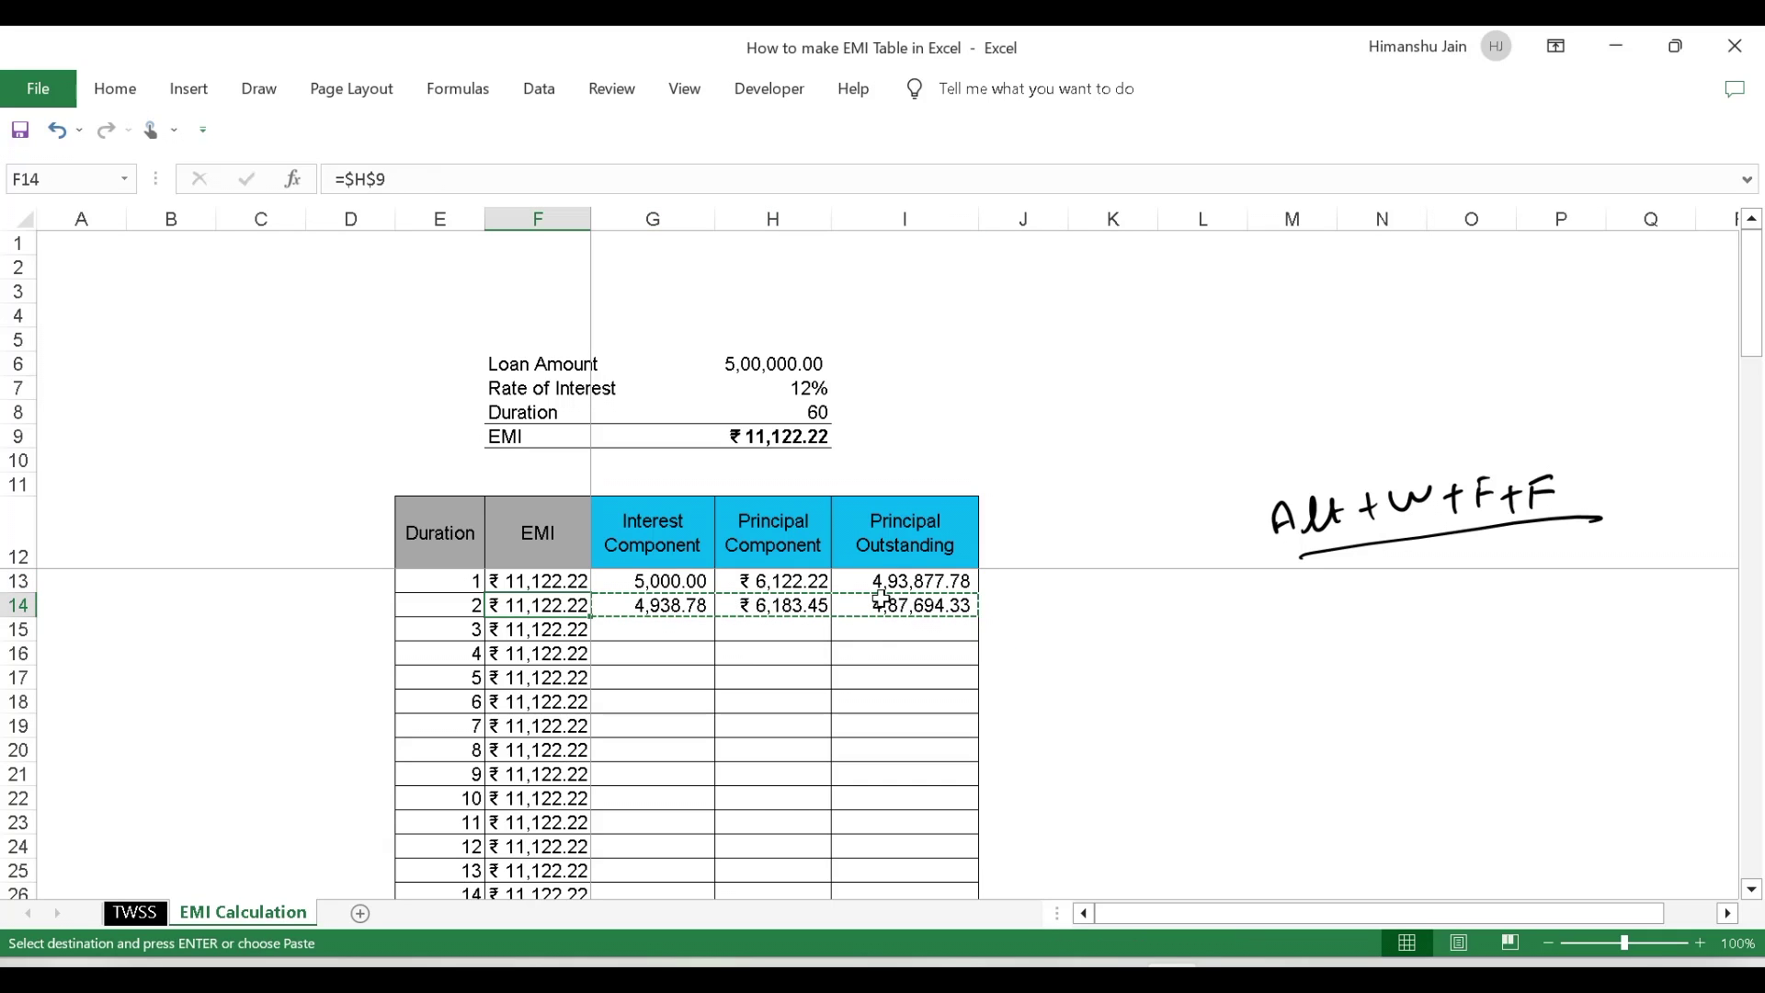
key("ctrl+Down")
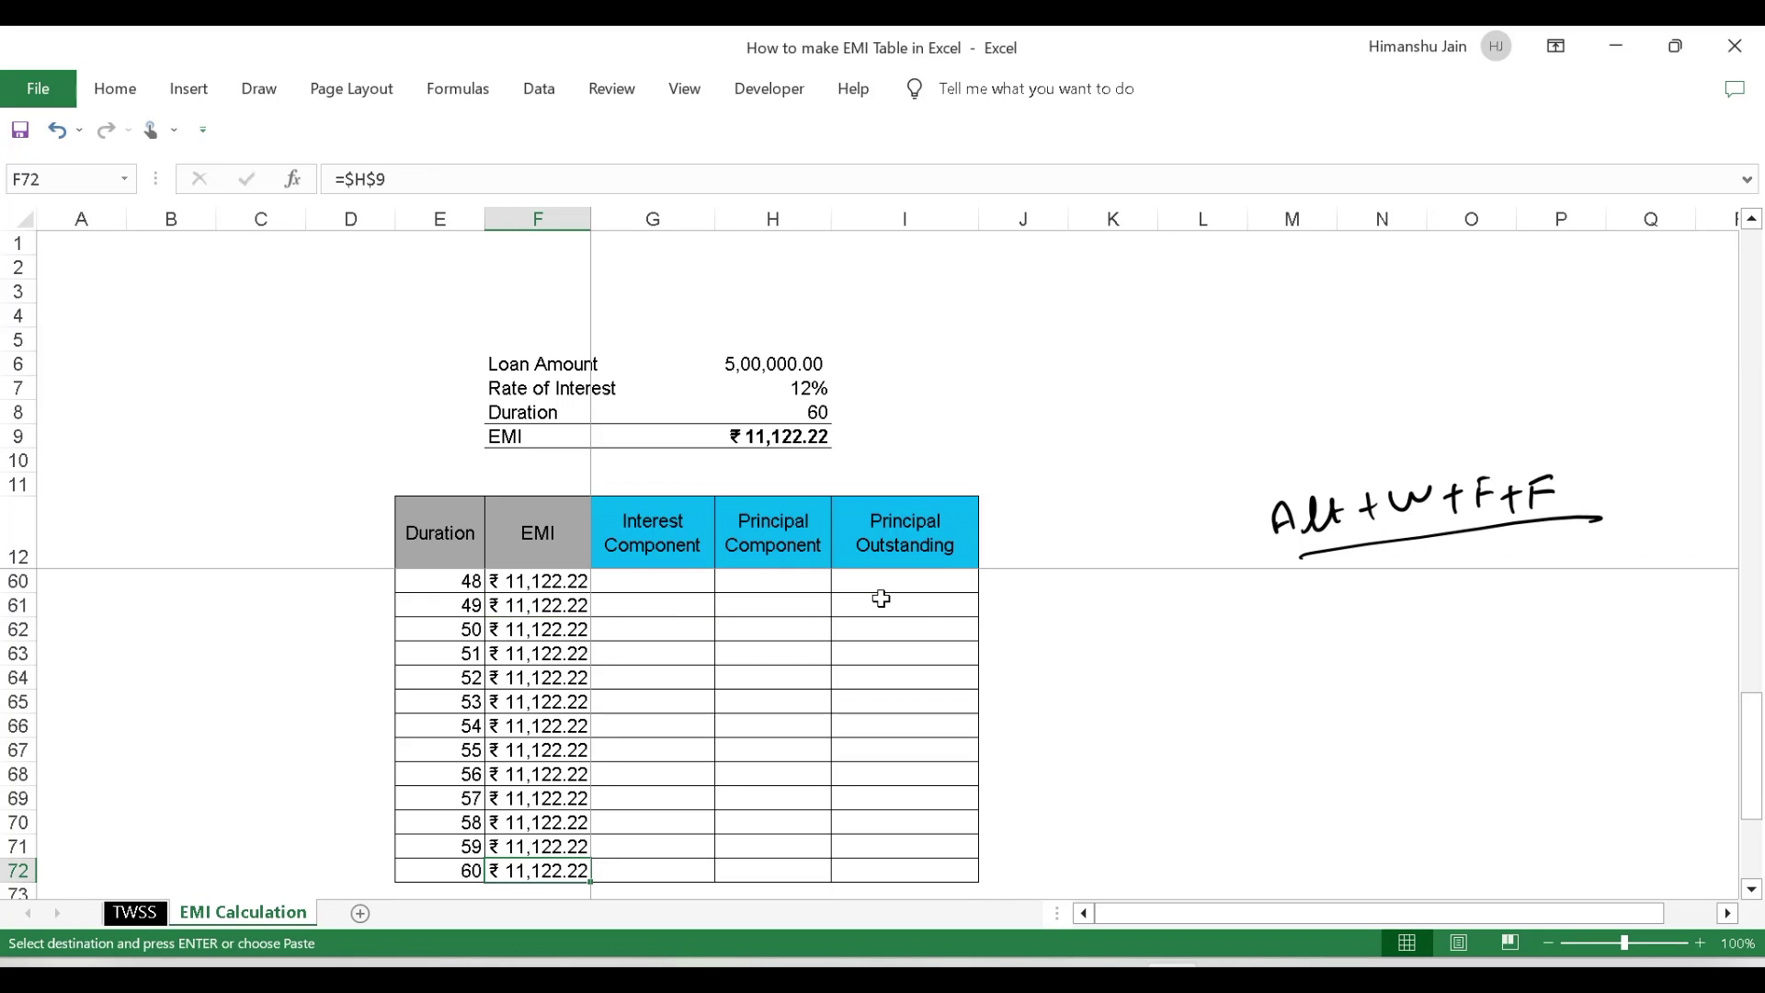
key("Right")
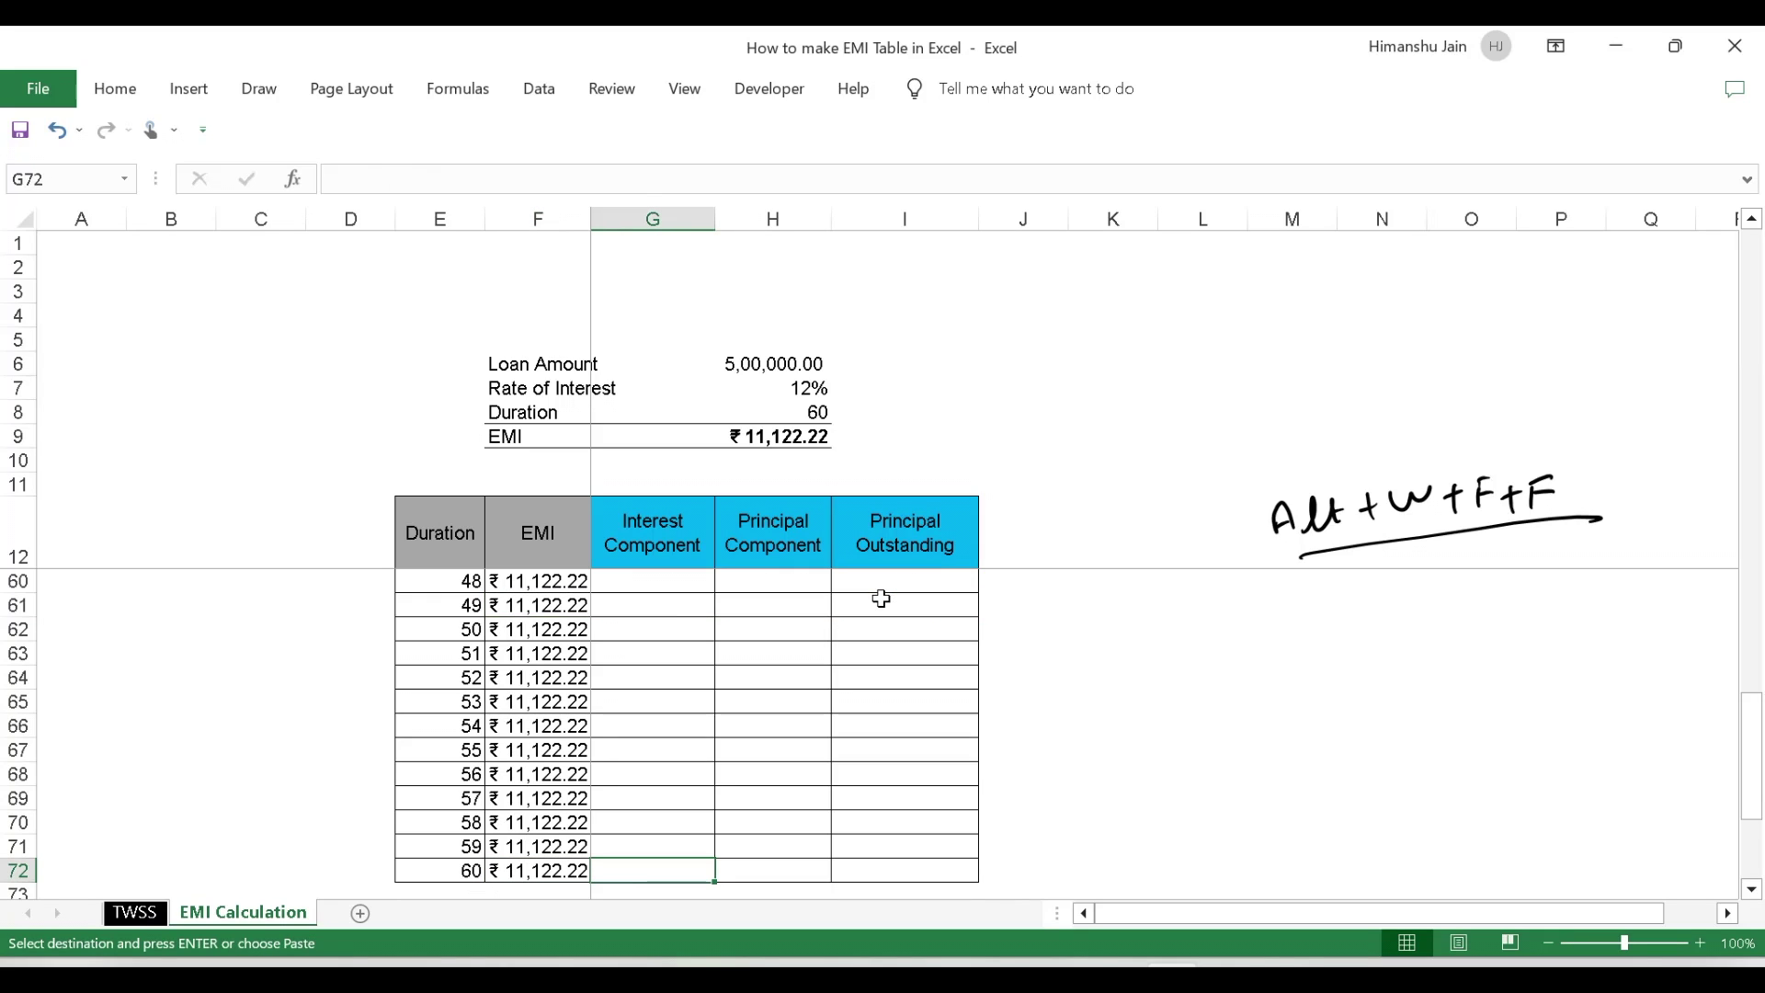
key("shift+Right")
key("shift+Right")
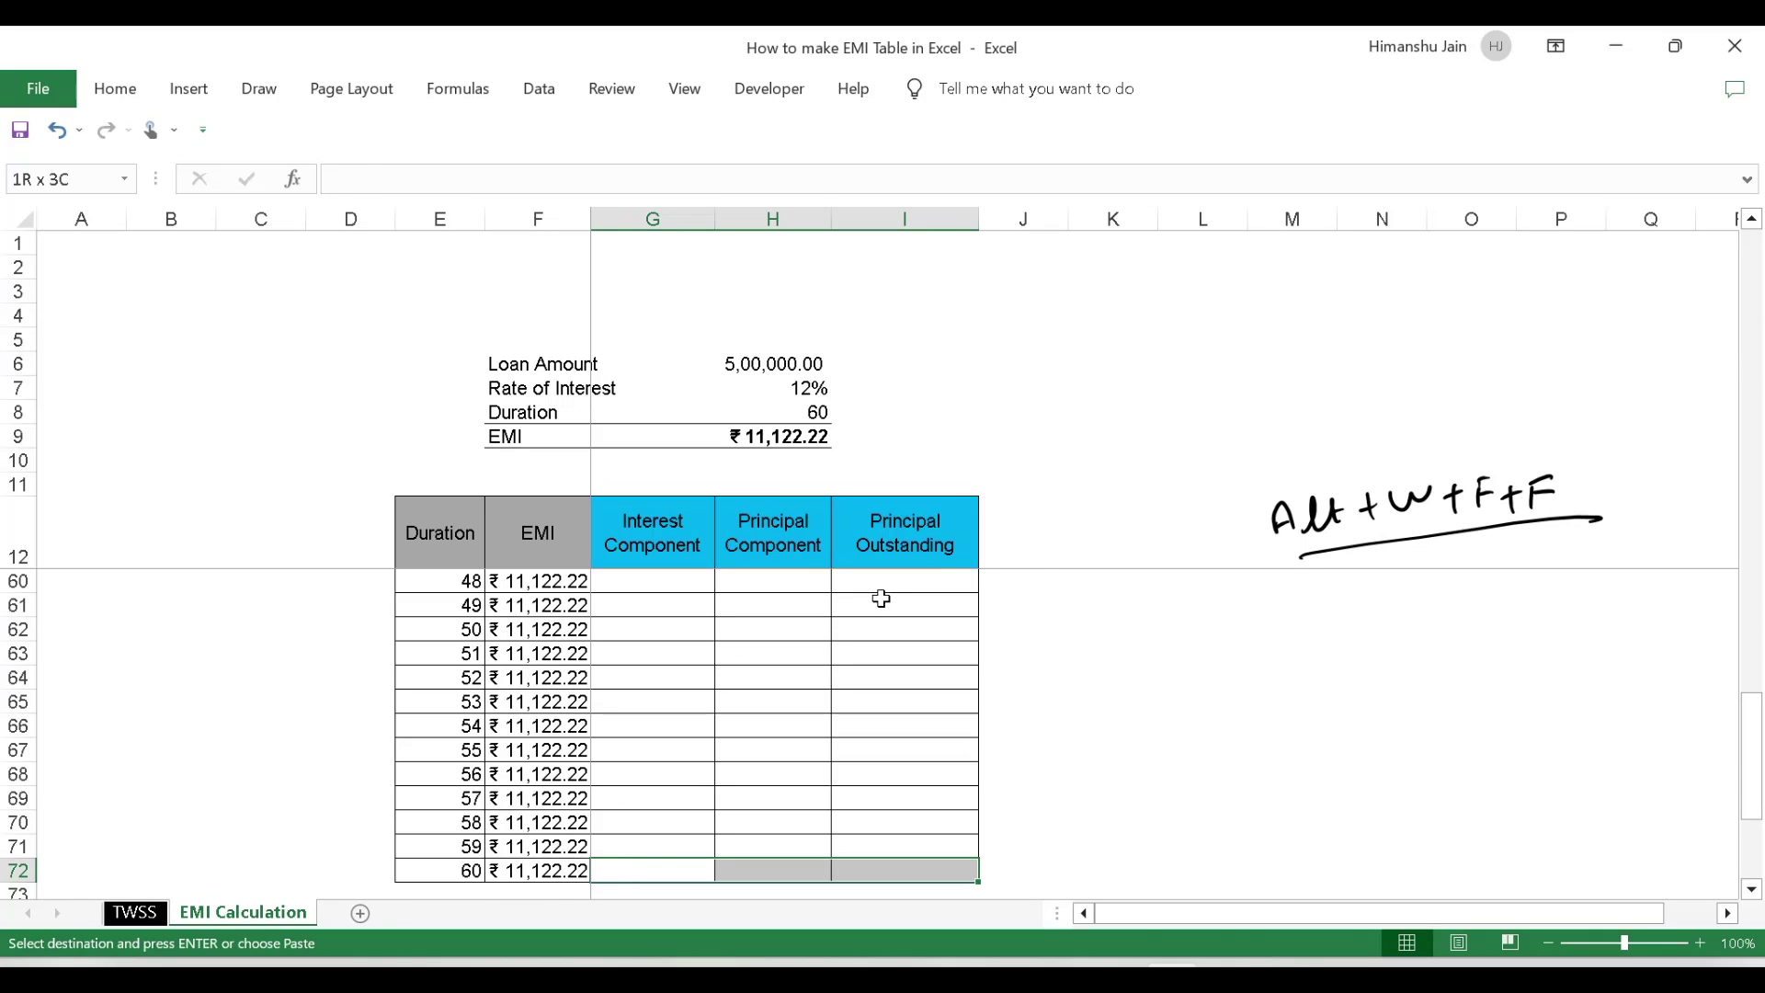
key("ctrl+shift+Up")
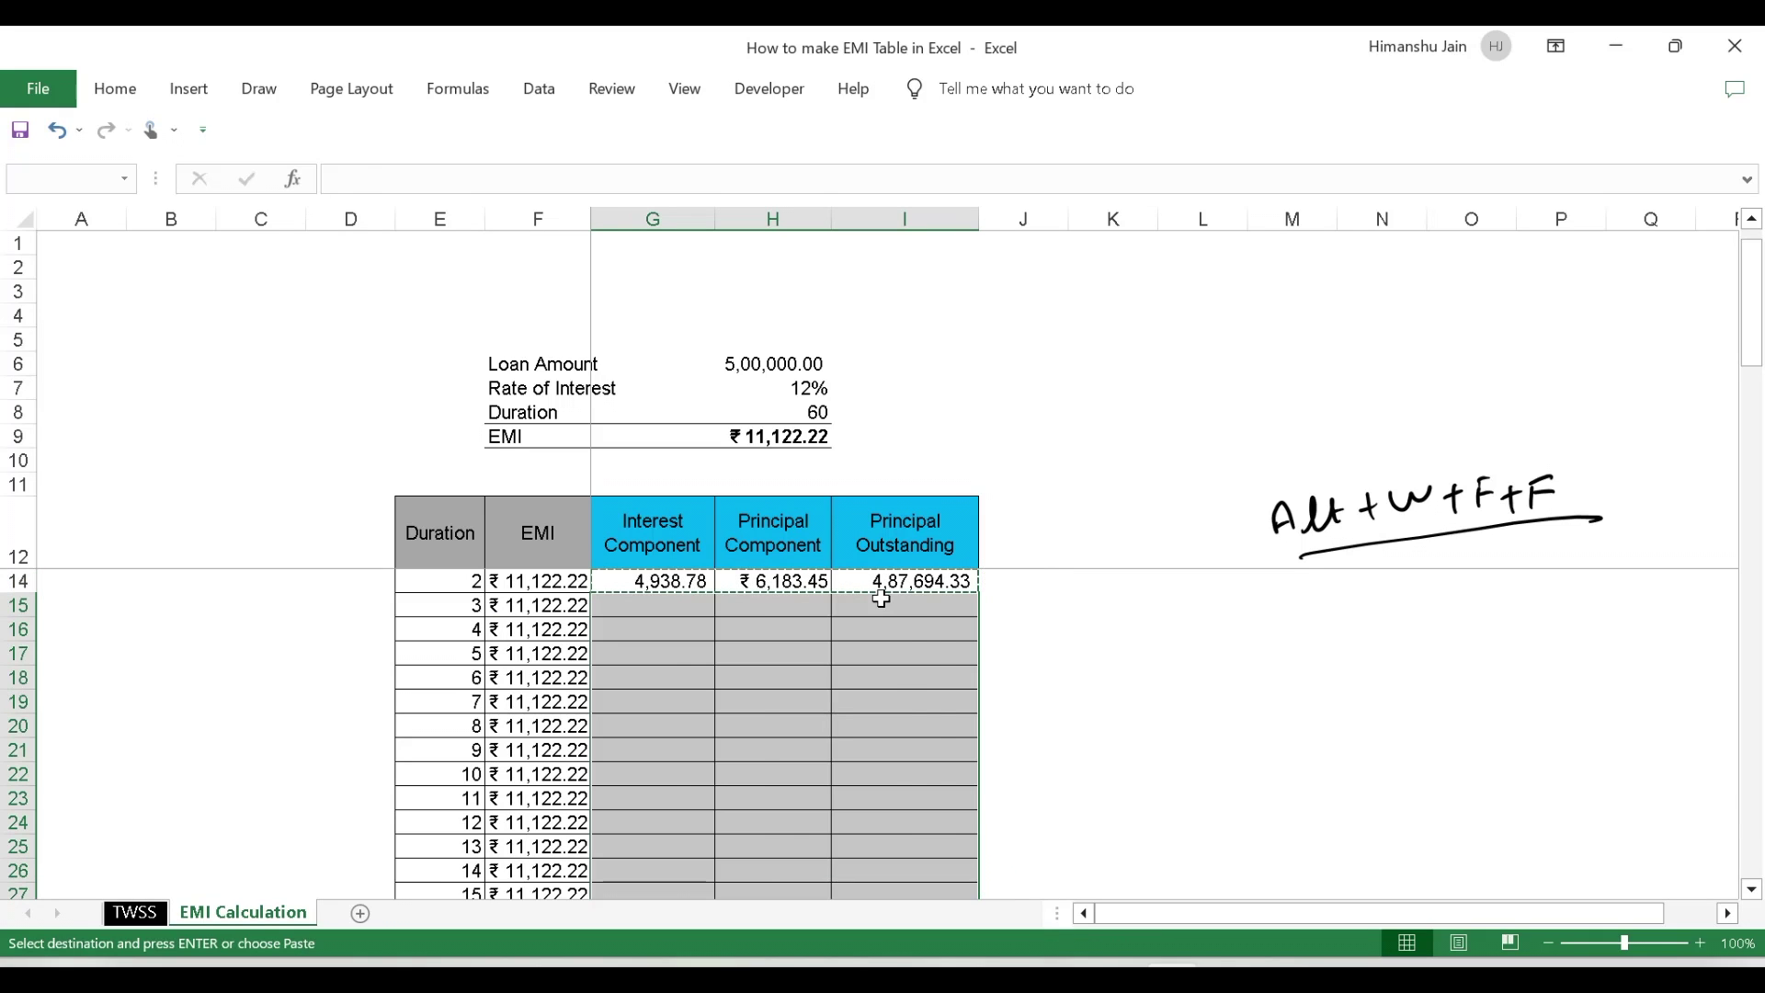
key("ctrl+v")
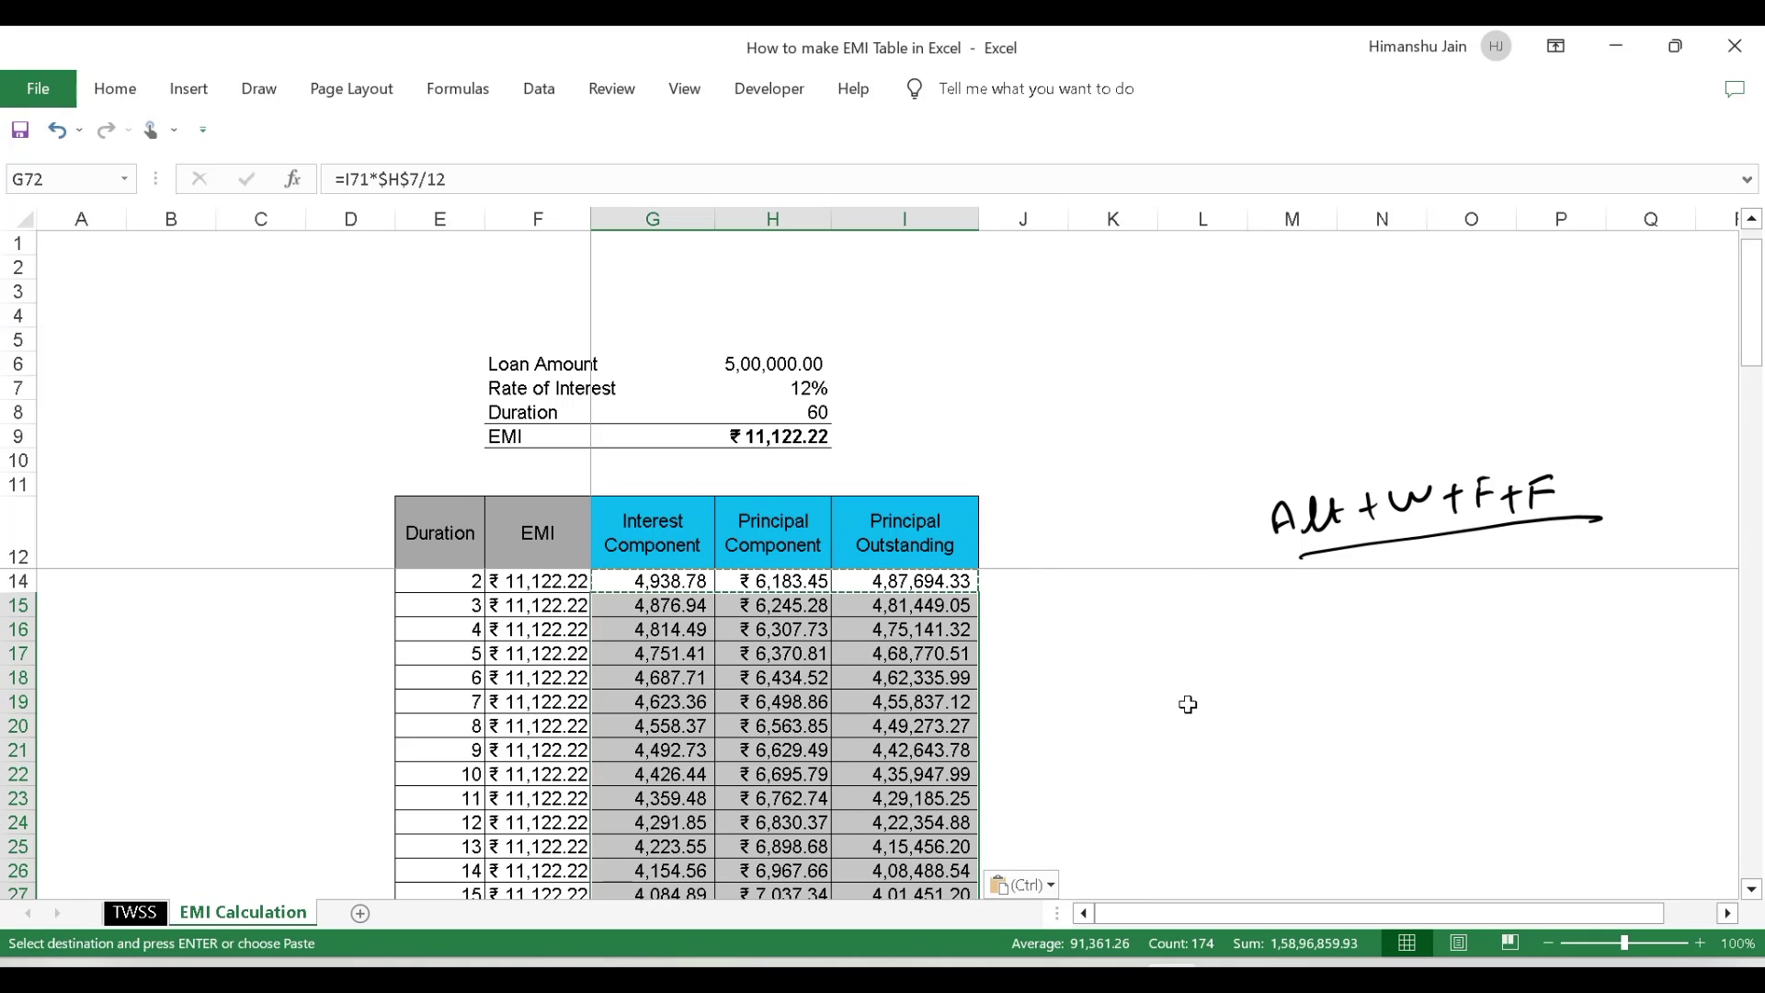
Check the filled repayment rows down to the 60th month's EMI, interest, principal component and outstanding balance in row 72
scroll(936, 672, "down", 4)
scroll(936, 703, "up", 4)
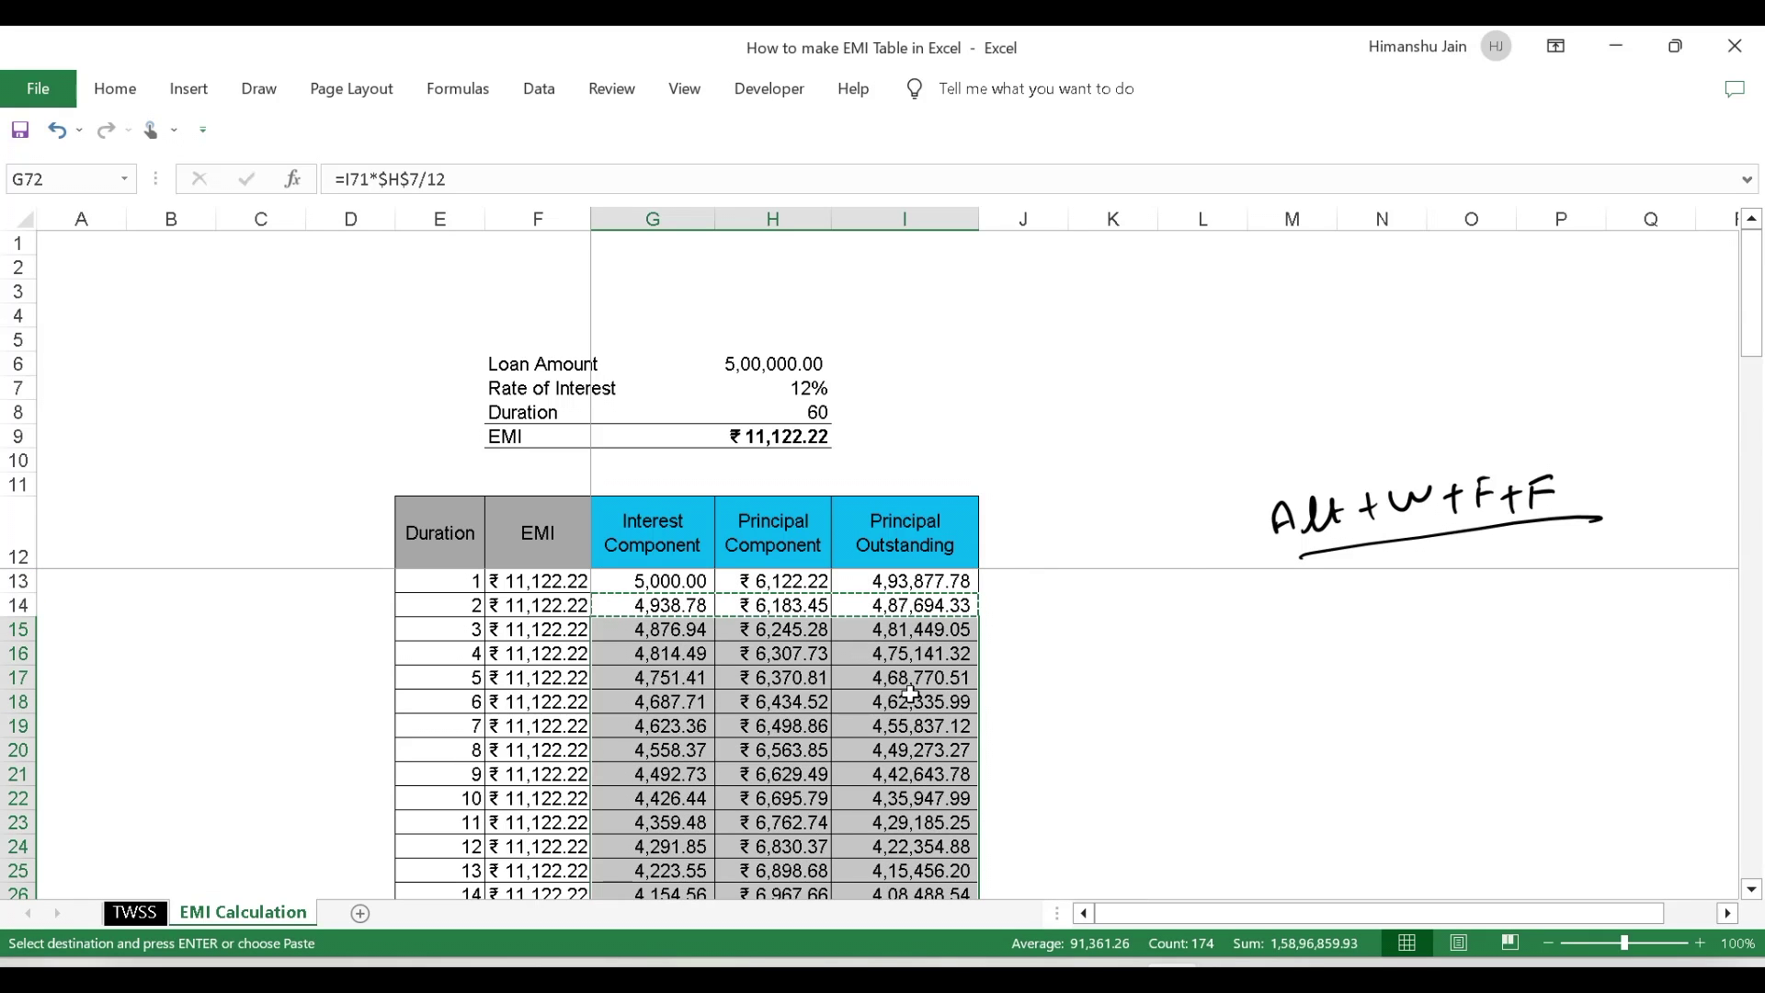
left_click(671, 607)
left_click_drag(674, 629, 919, 633)
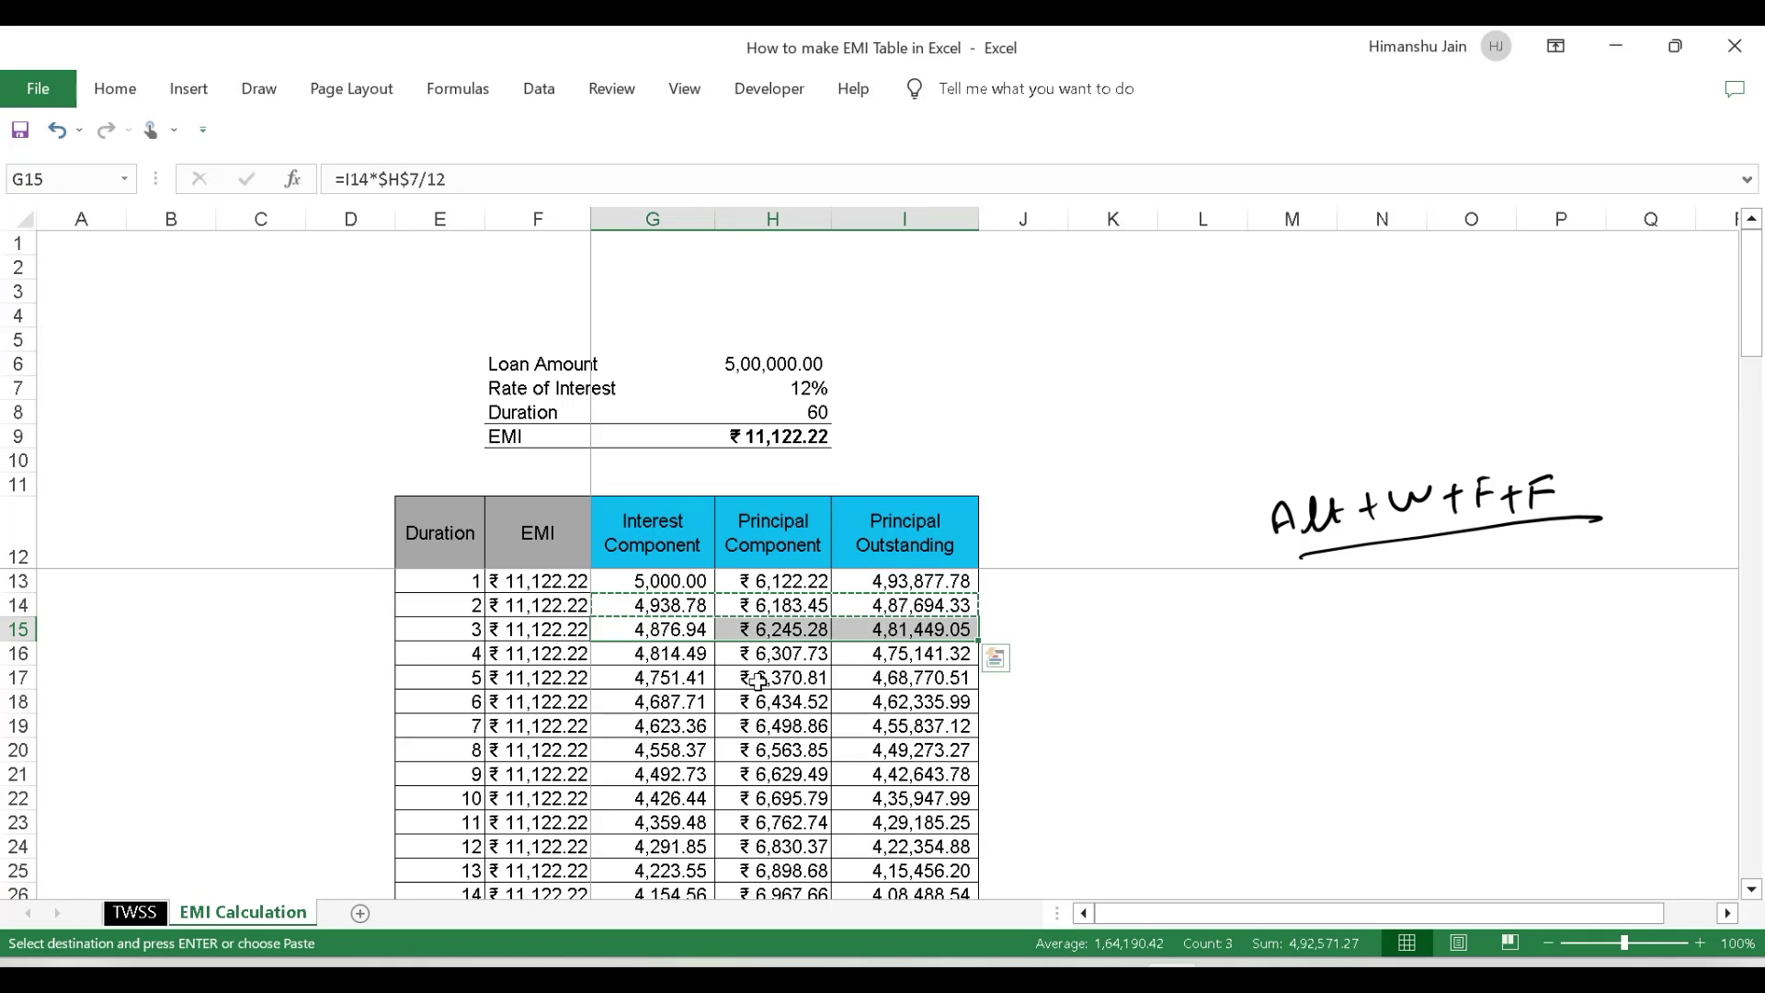
left_click(681, 651)
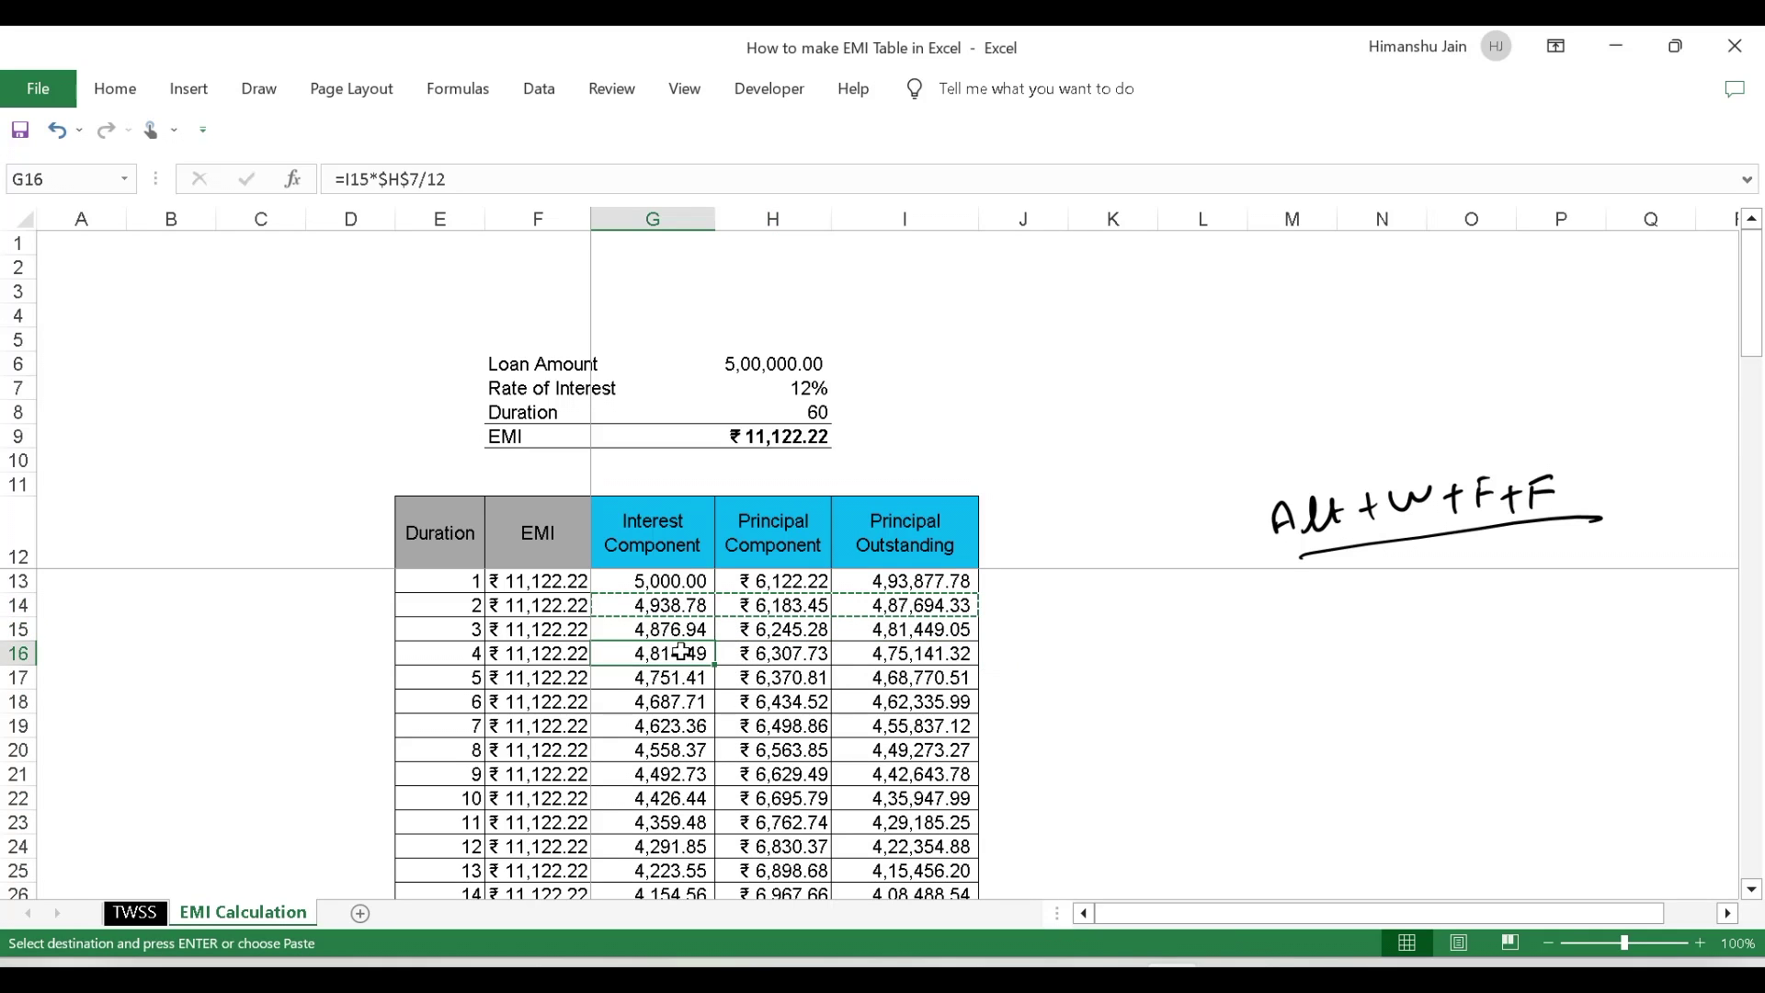
key("ctrl+Down")
key("Up")
key("Right")
key("Right")
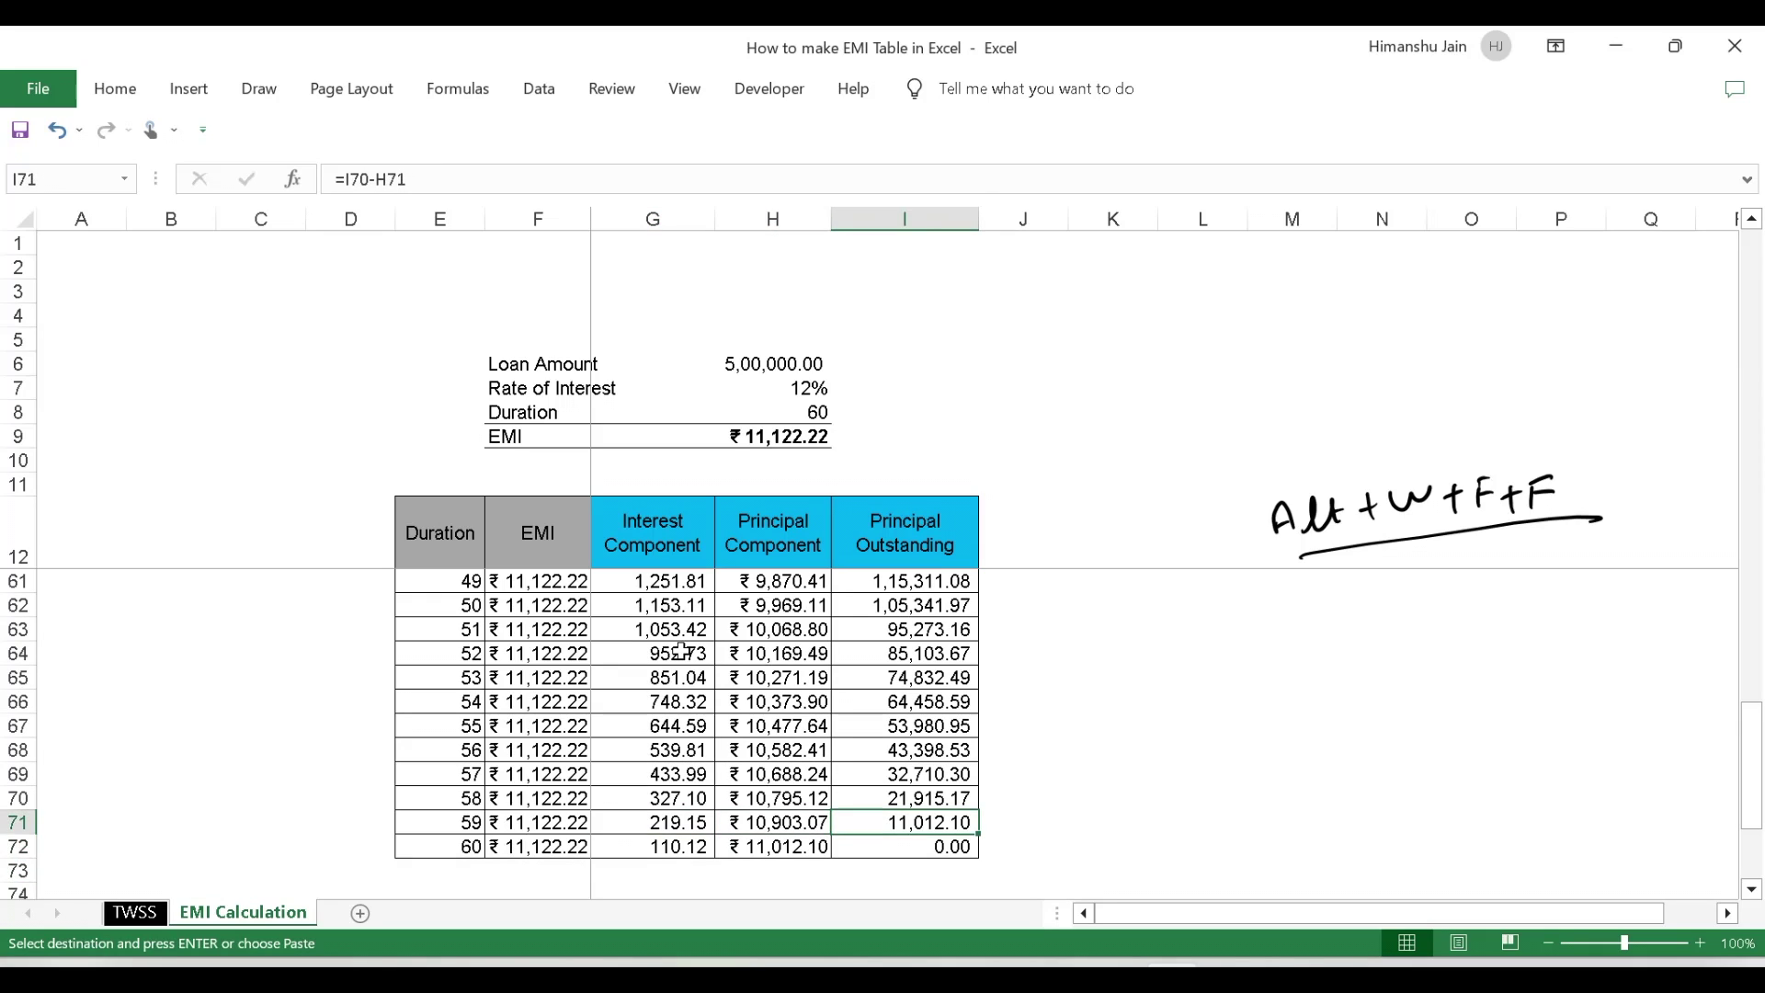
key("Left")
key("Left")
key("Down")
key("Left")
key("Left")
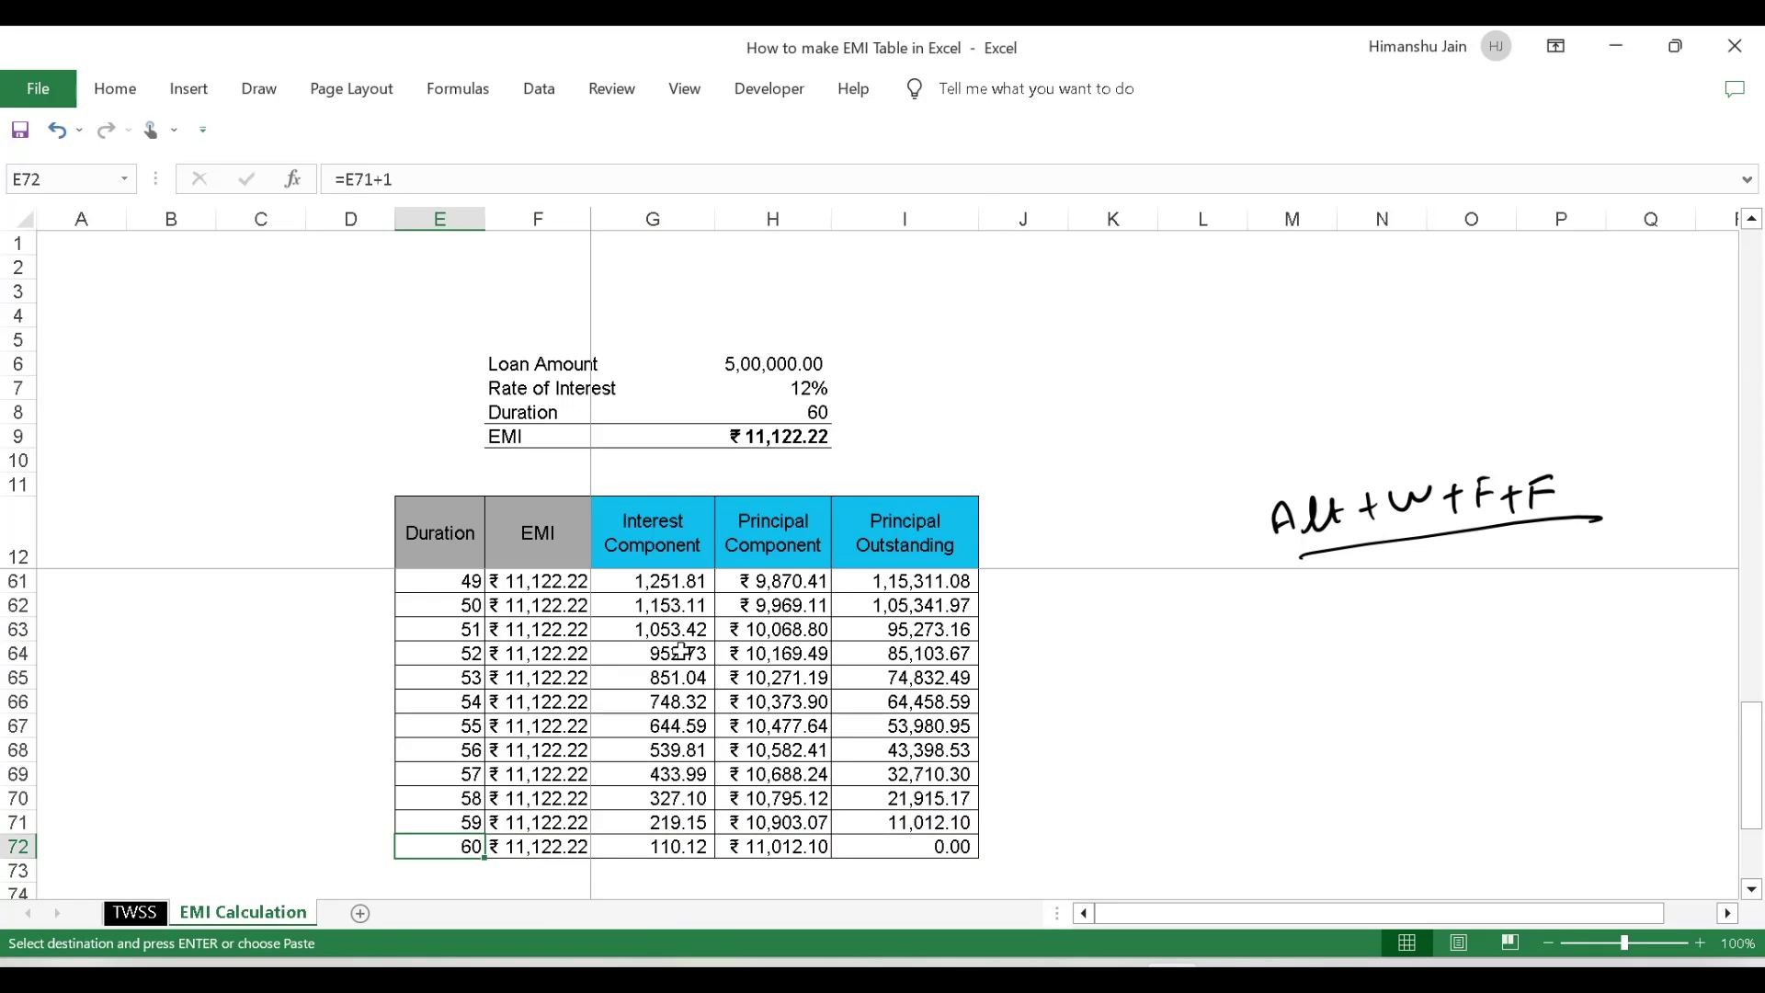
key("Right")
key("Right")
key("Right")
key("Right")
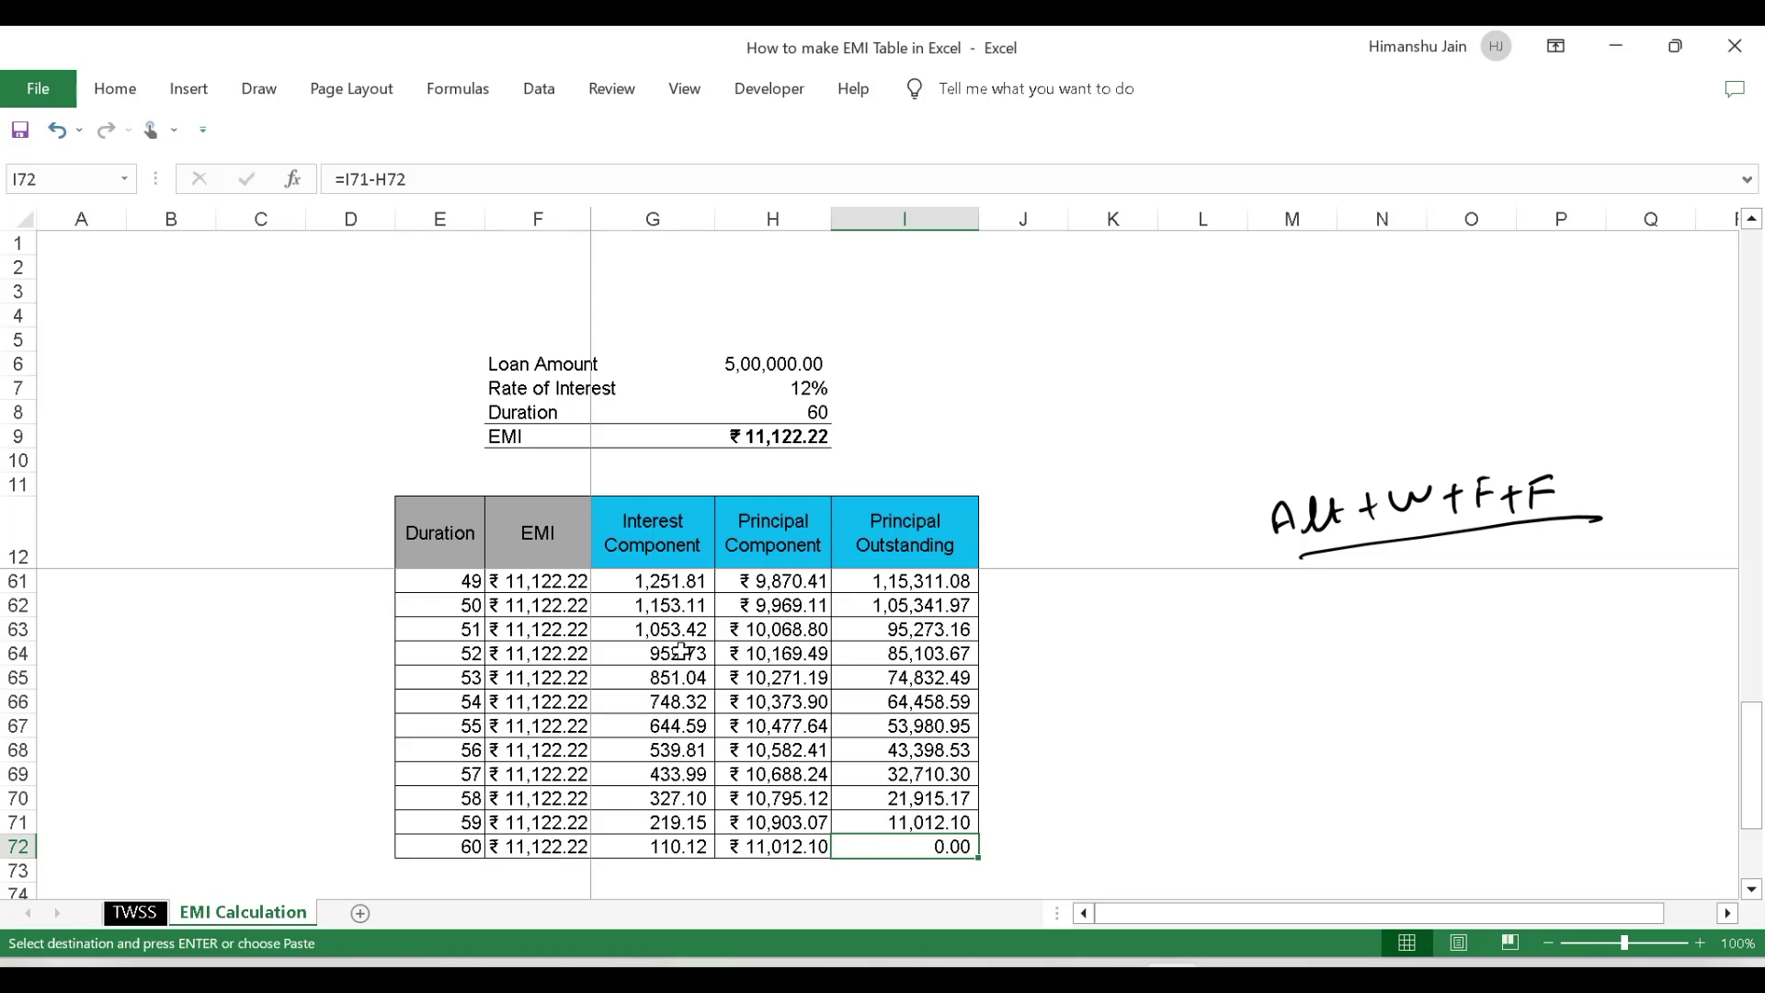
key("Left")
key("Left")
key("Left")
key("Left")
key("Right")
key("Right")
key("Right")
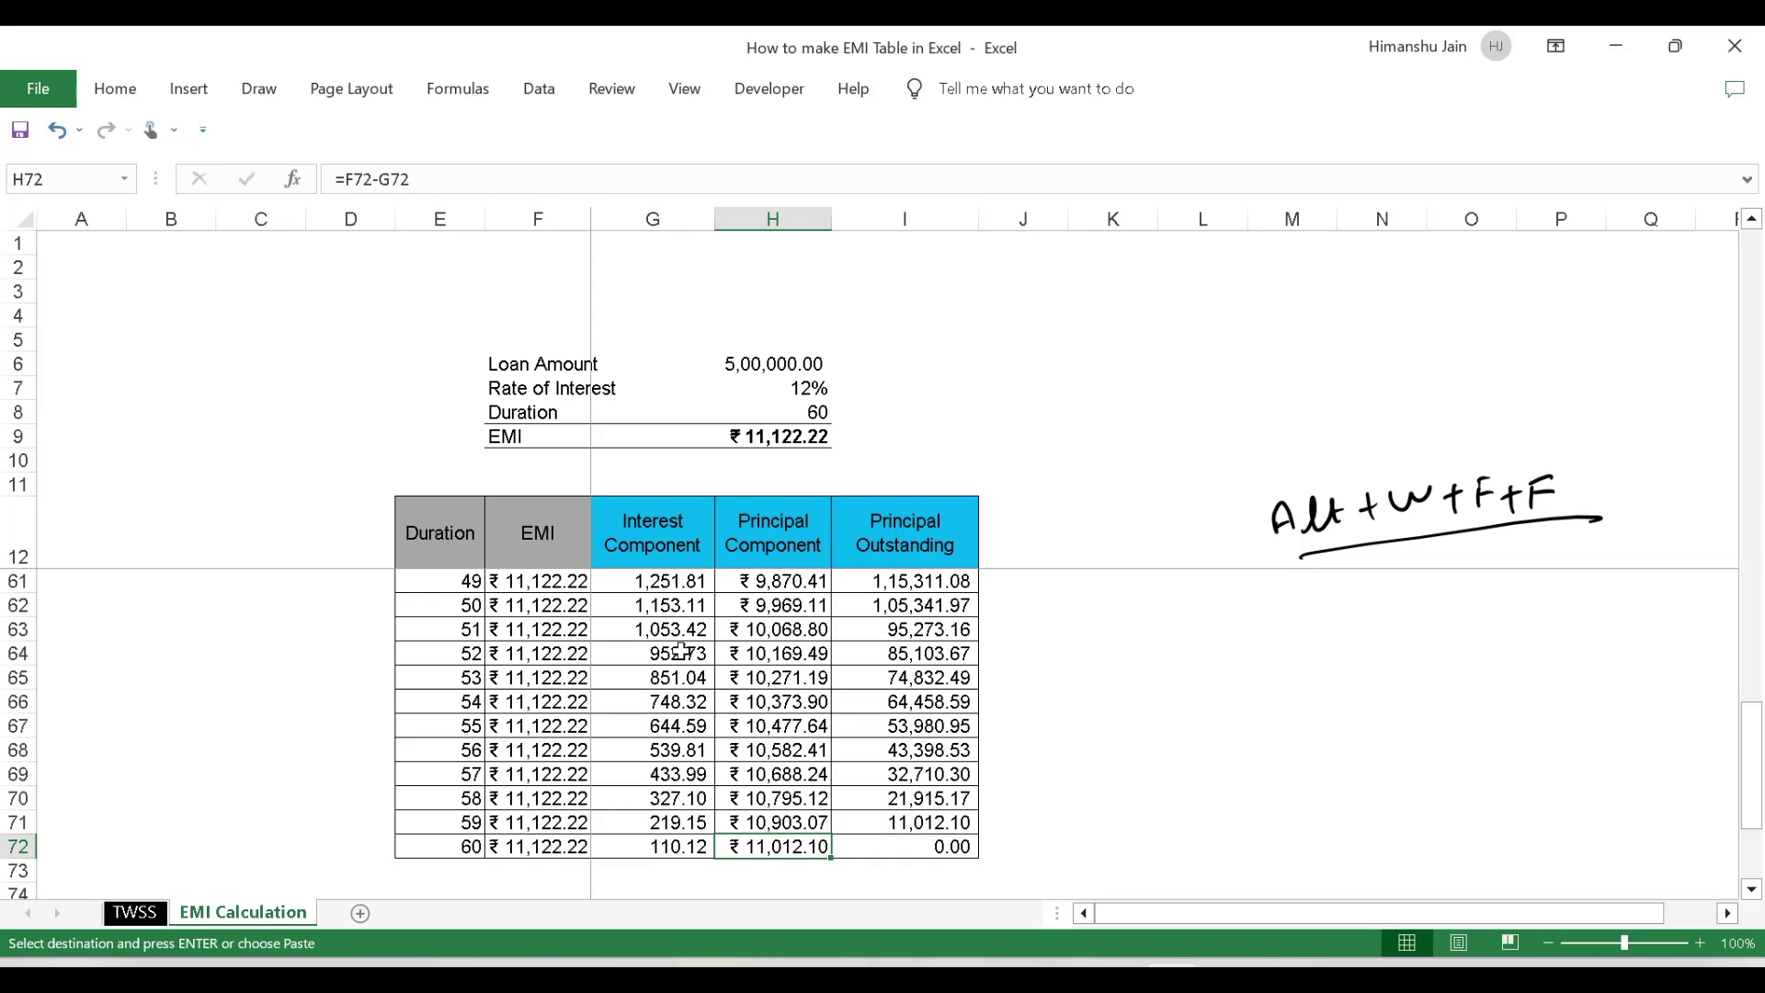
key("Left")
key("Right")
key("Right")
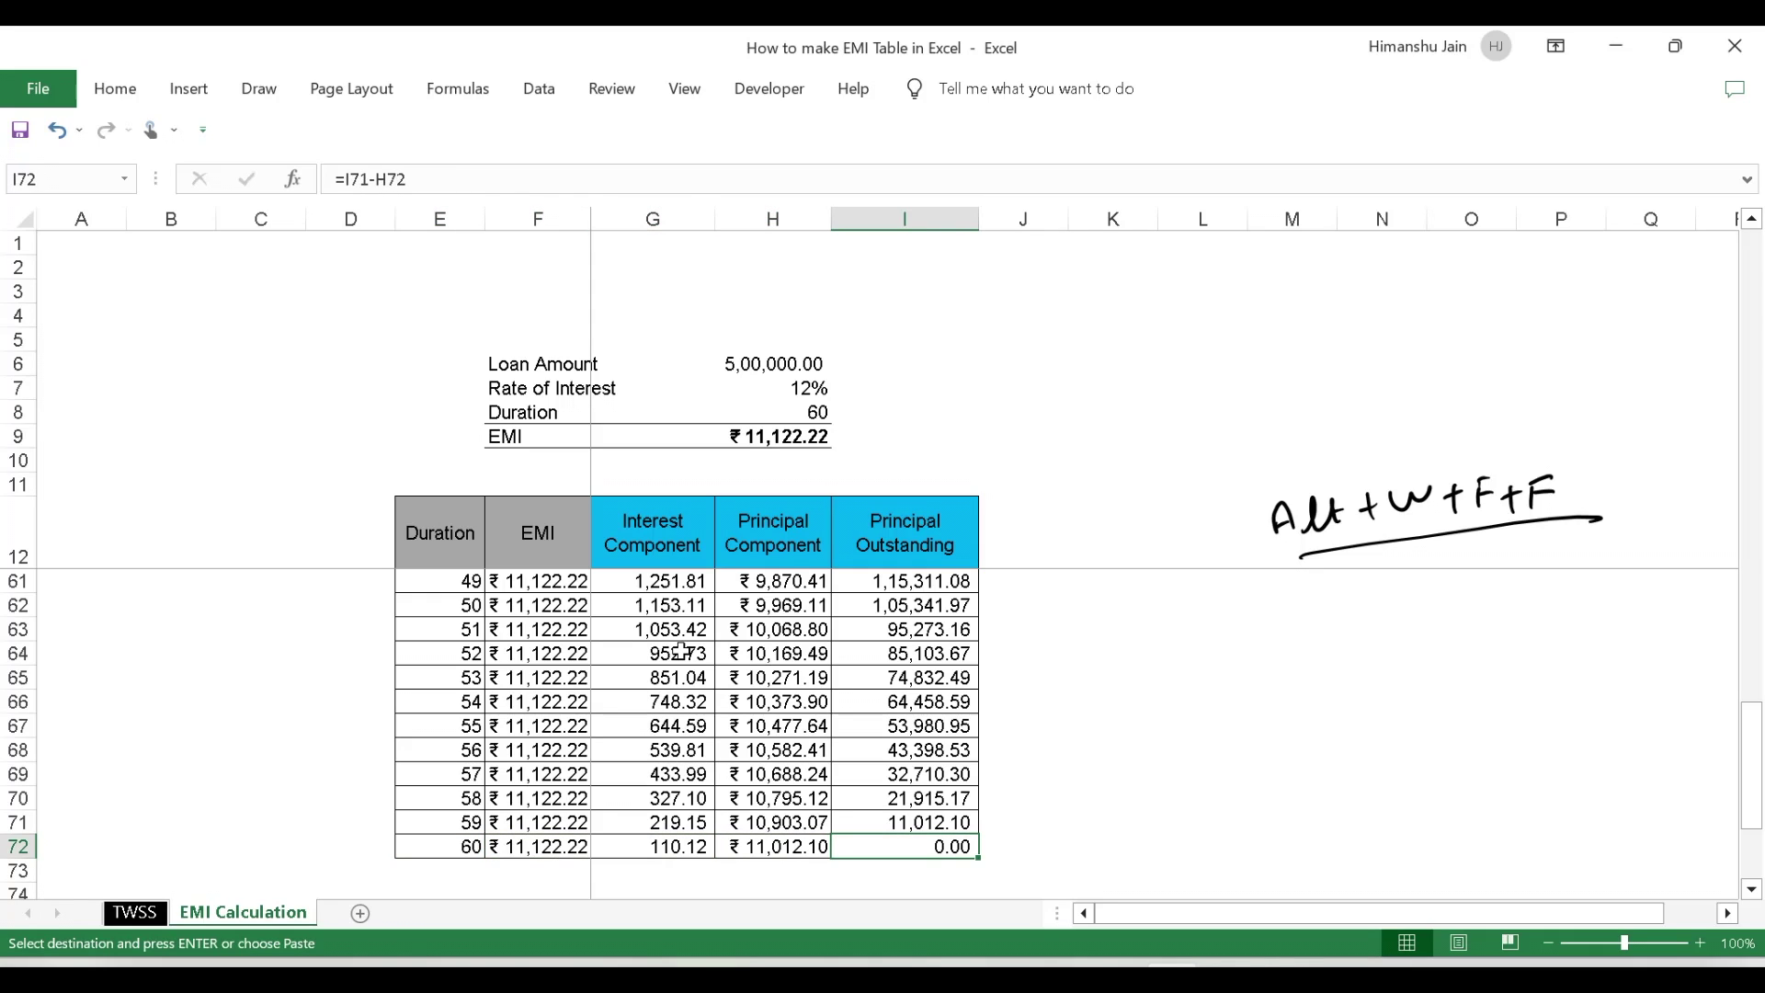
Return to the second month's row and review its formulas in G14:I14 together with the filled rows below
key("ctrl+Up")
key("Down")
key("Down")
key("Down")
key("Down")
key("Down")
key("Down")
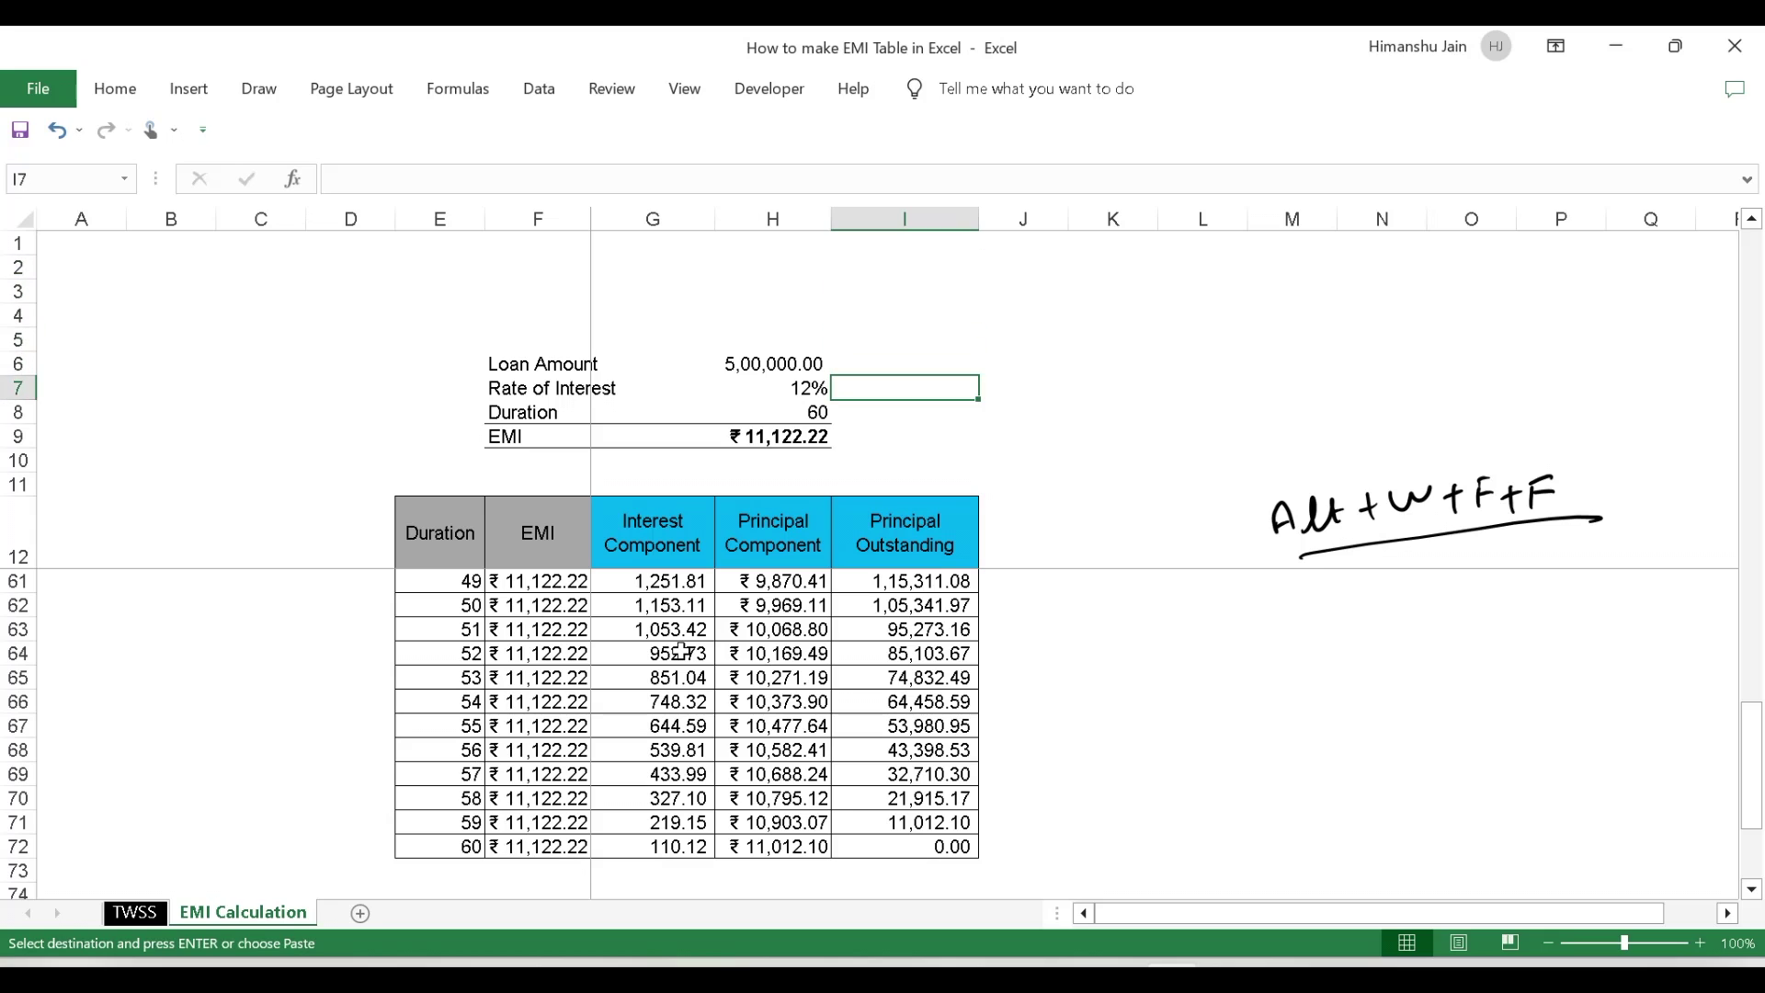
key("ctrl+Down")
key("Down")
key("Down")
key("Down")
key("Down")
key("Down")
key("Left")
key("Left")
key("Left")
key("Up")
key("Right")
key("Up")
key("Up")
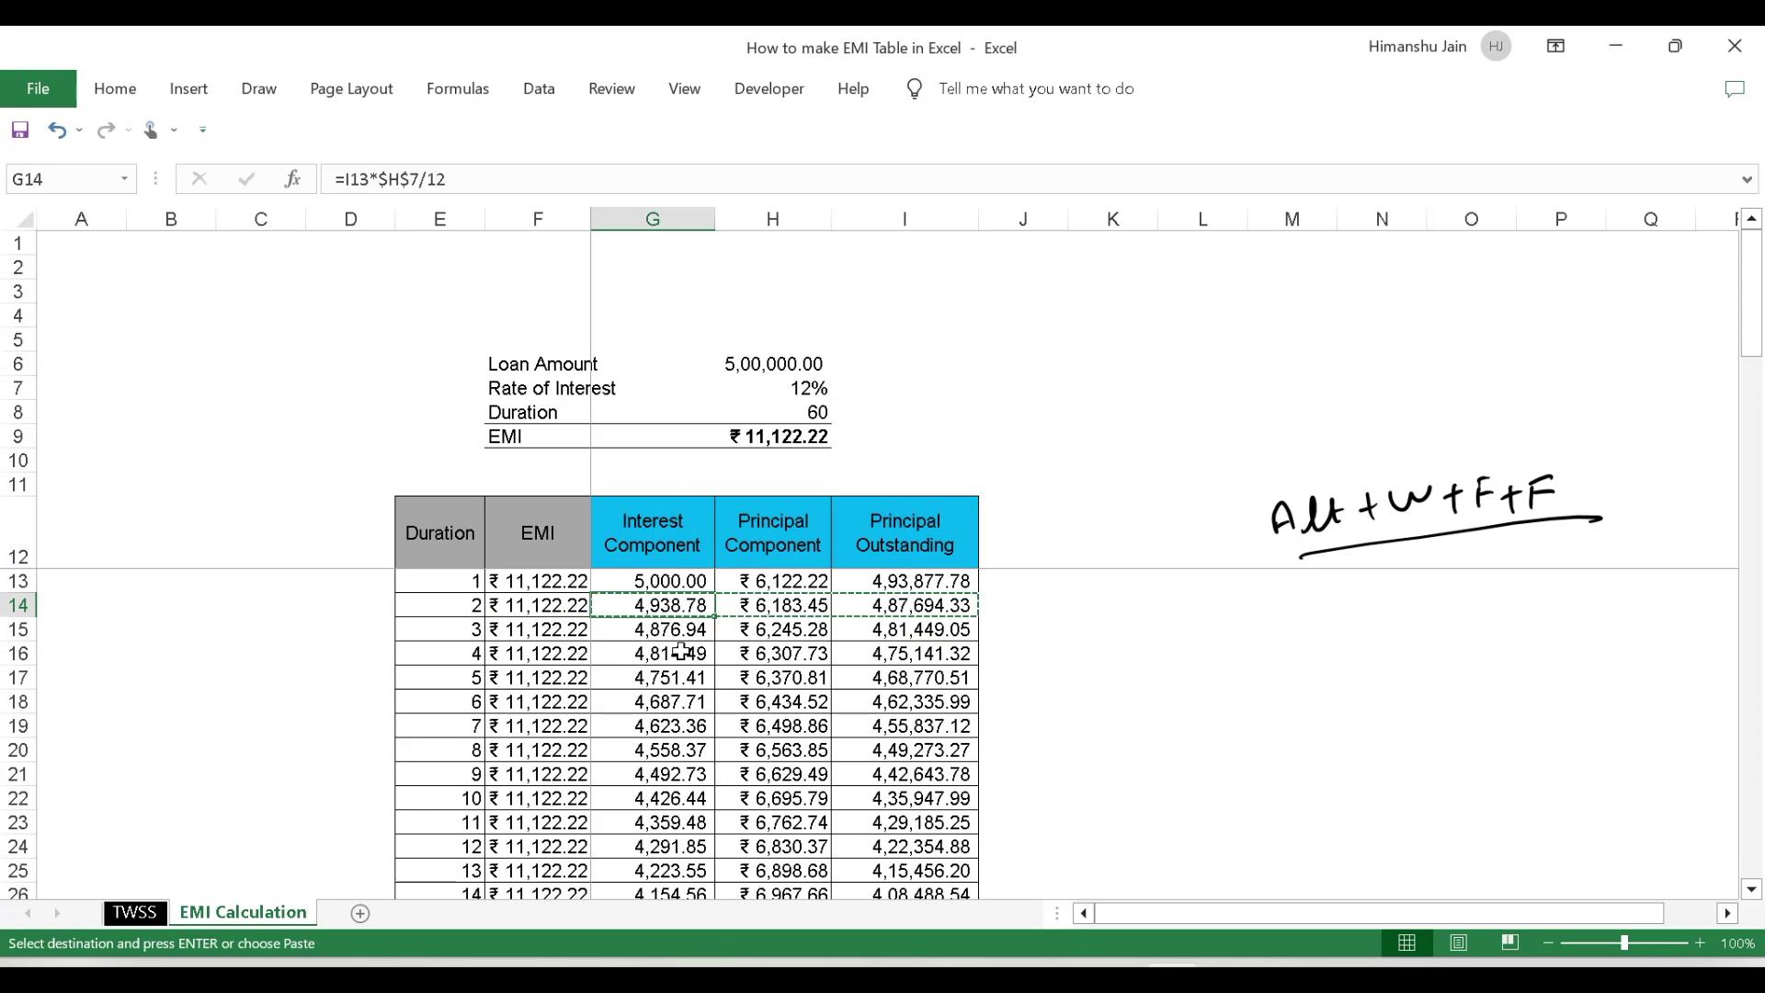
key("Right")
key("Right")
key("Left")
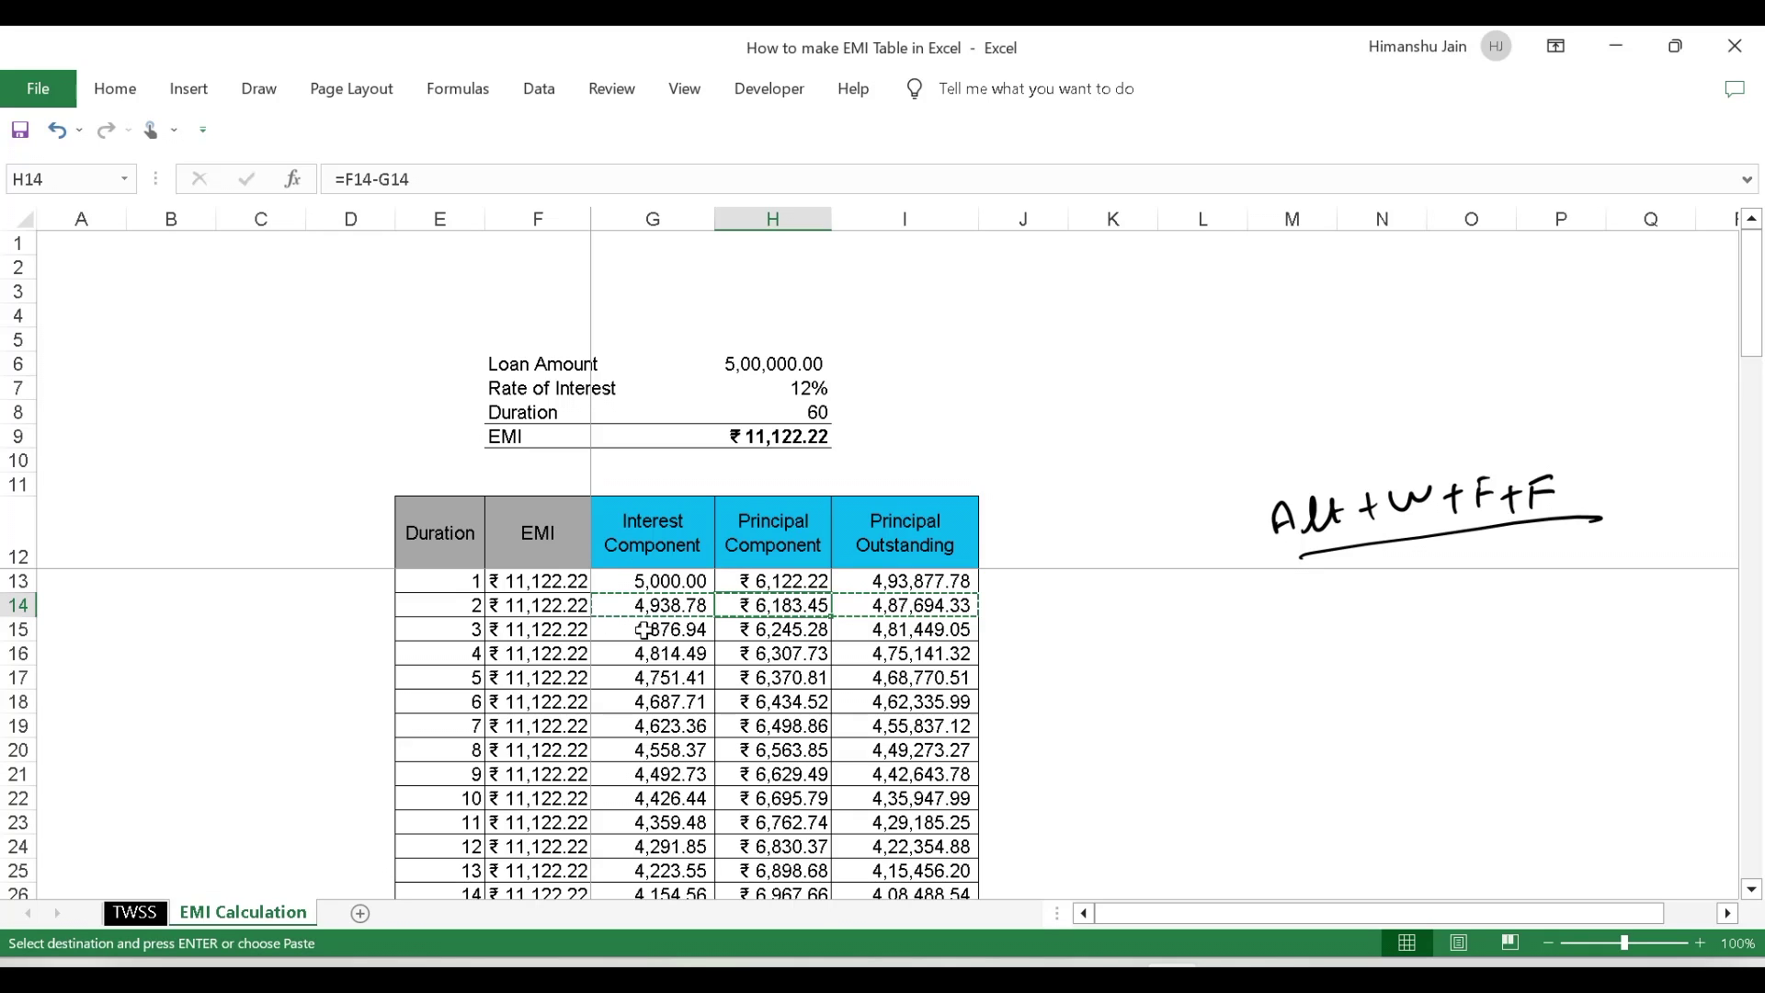
left_click(691, 604)
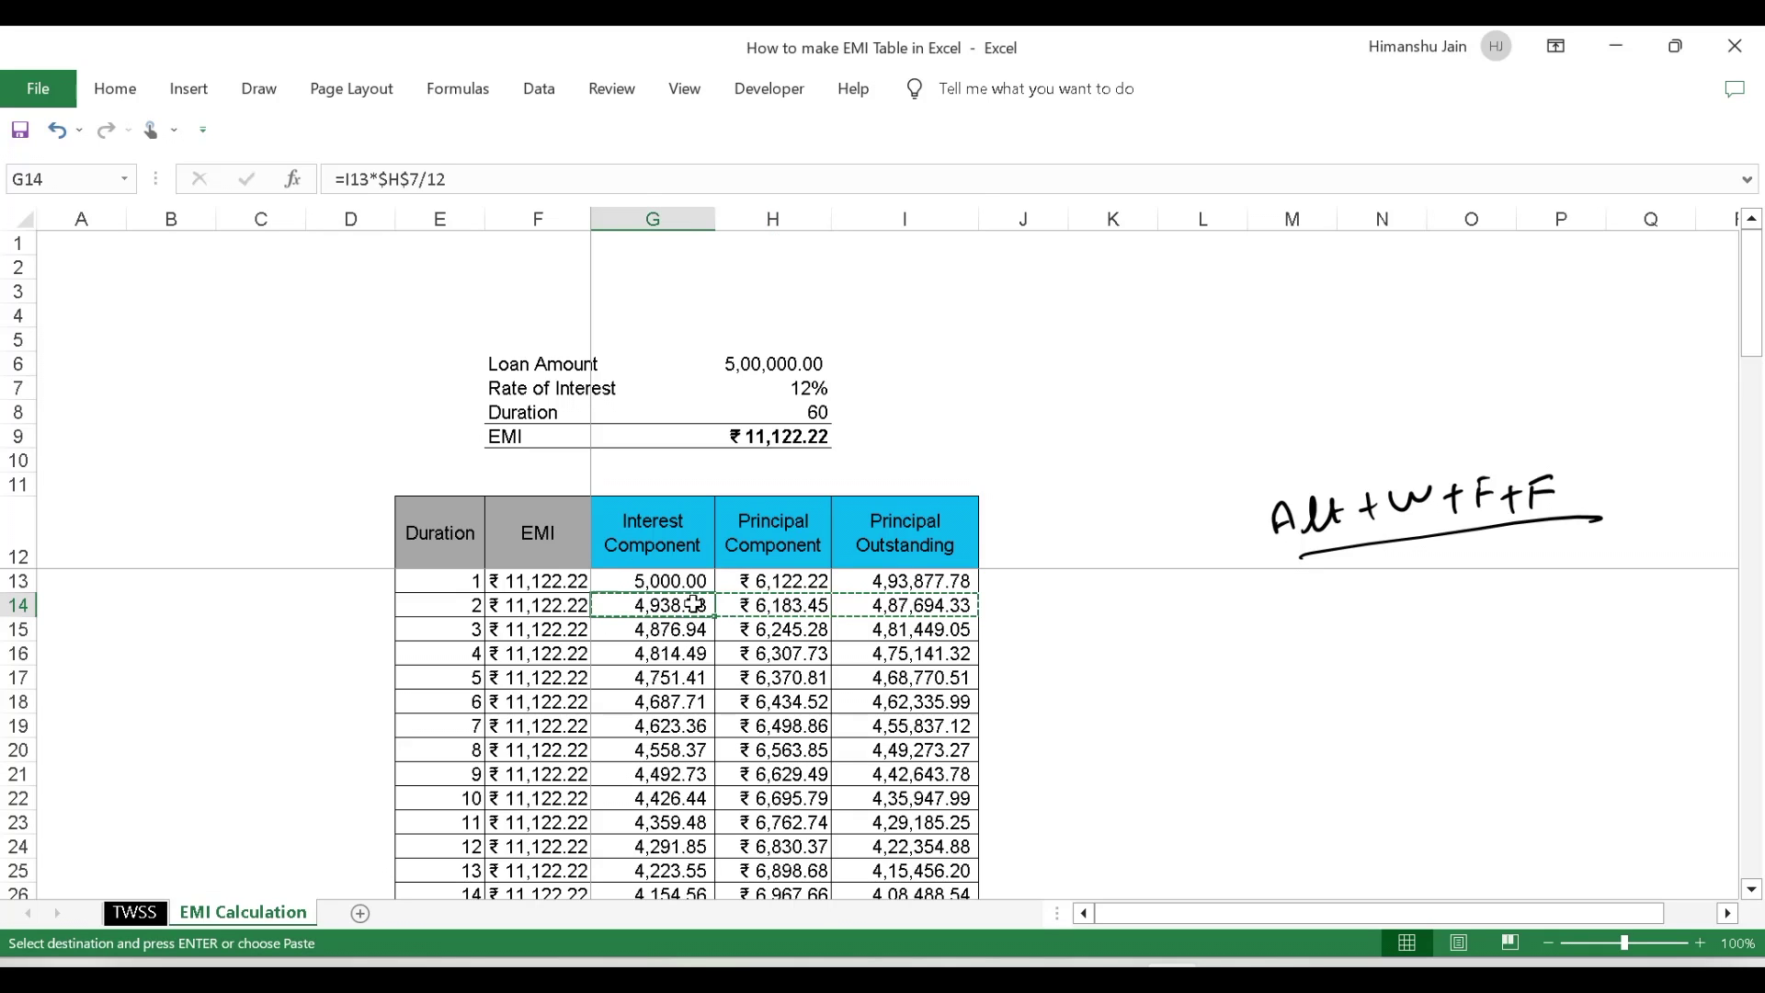
left_click(936, 611)
left_click_drag(639, 631, 924, 779)
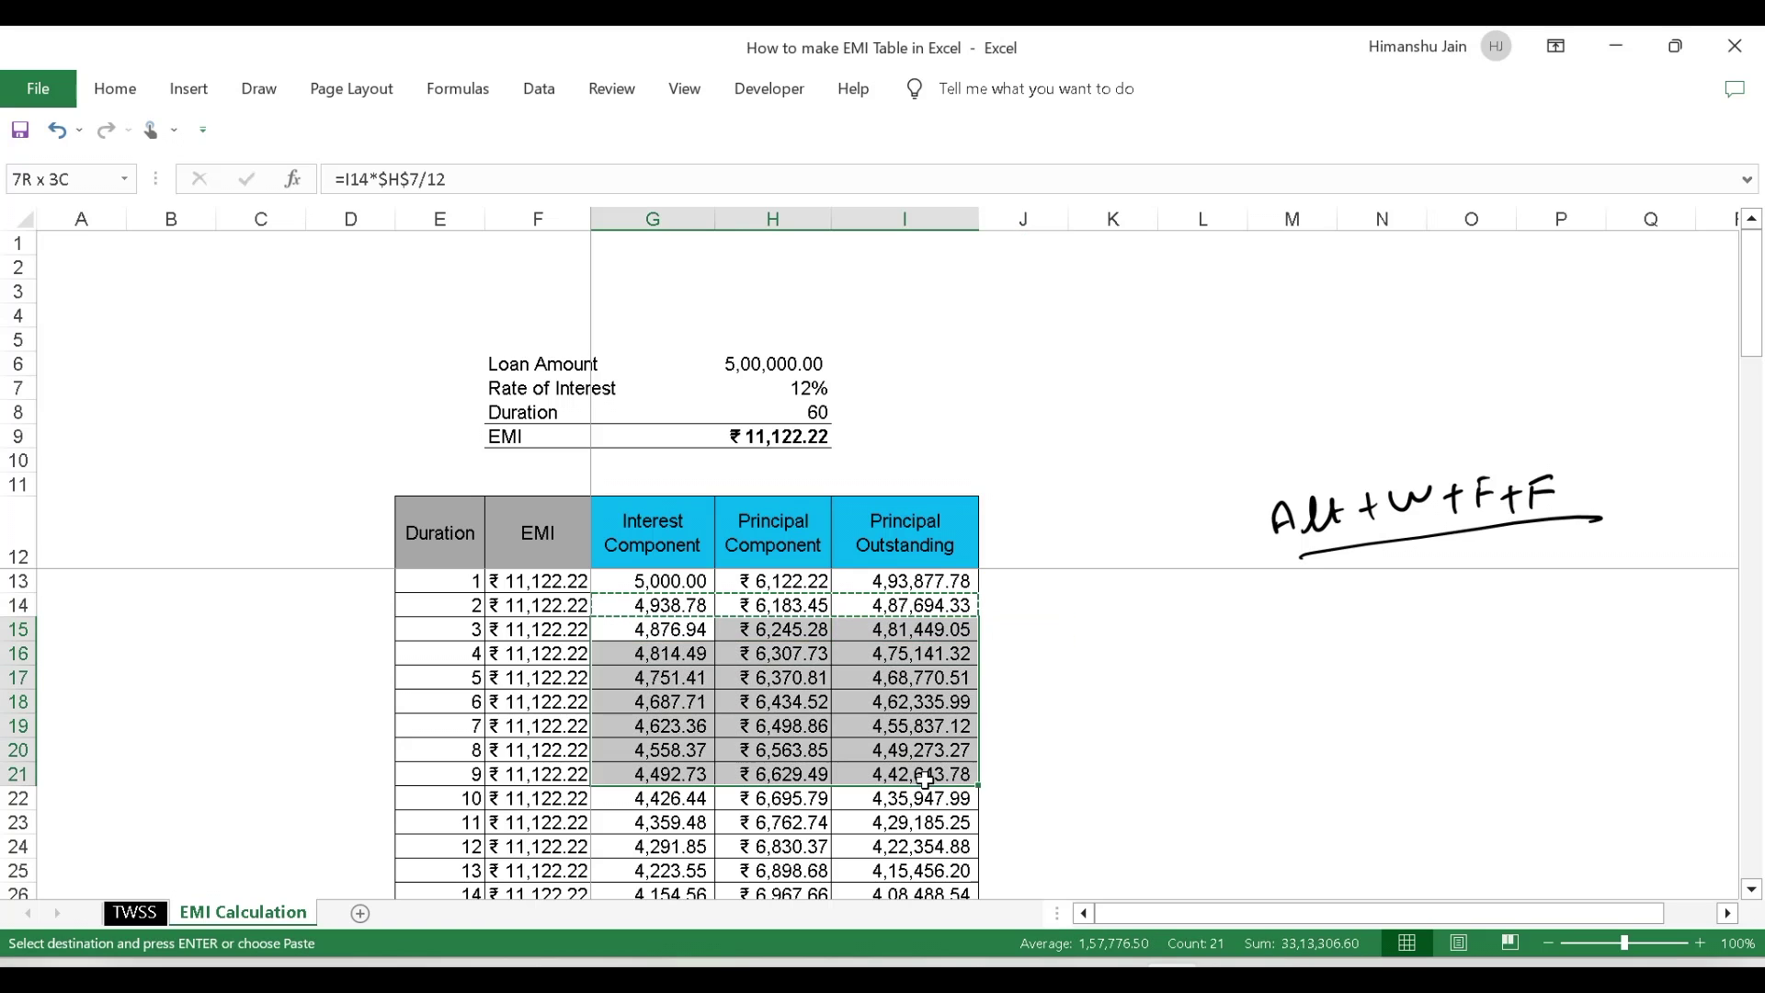
key("ctrl+v")
scroll(920, 791, "down", 20)
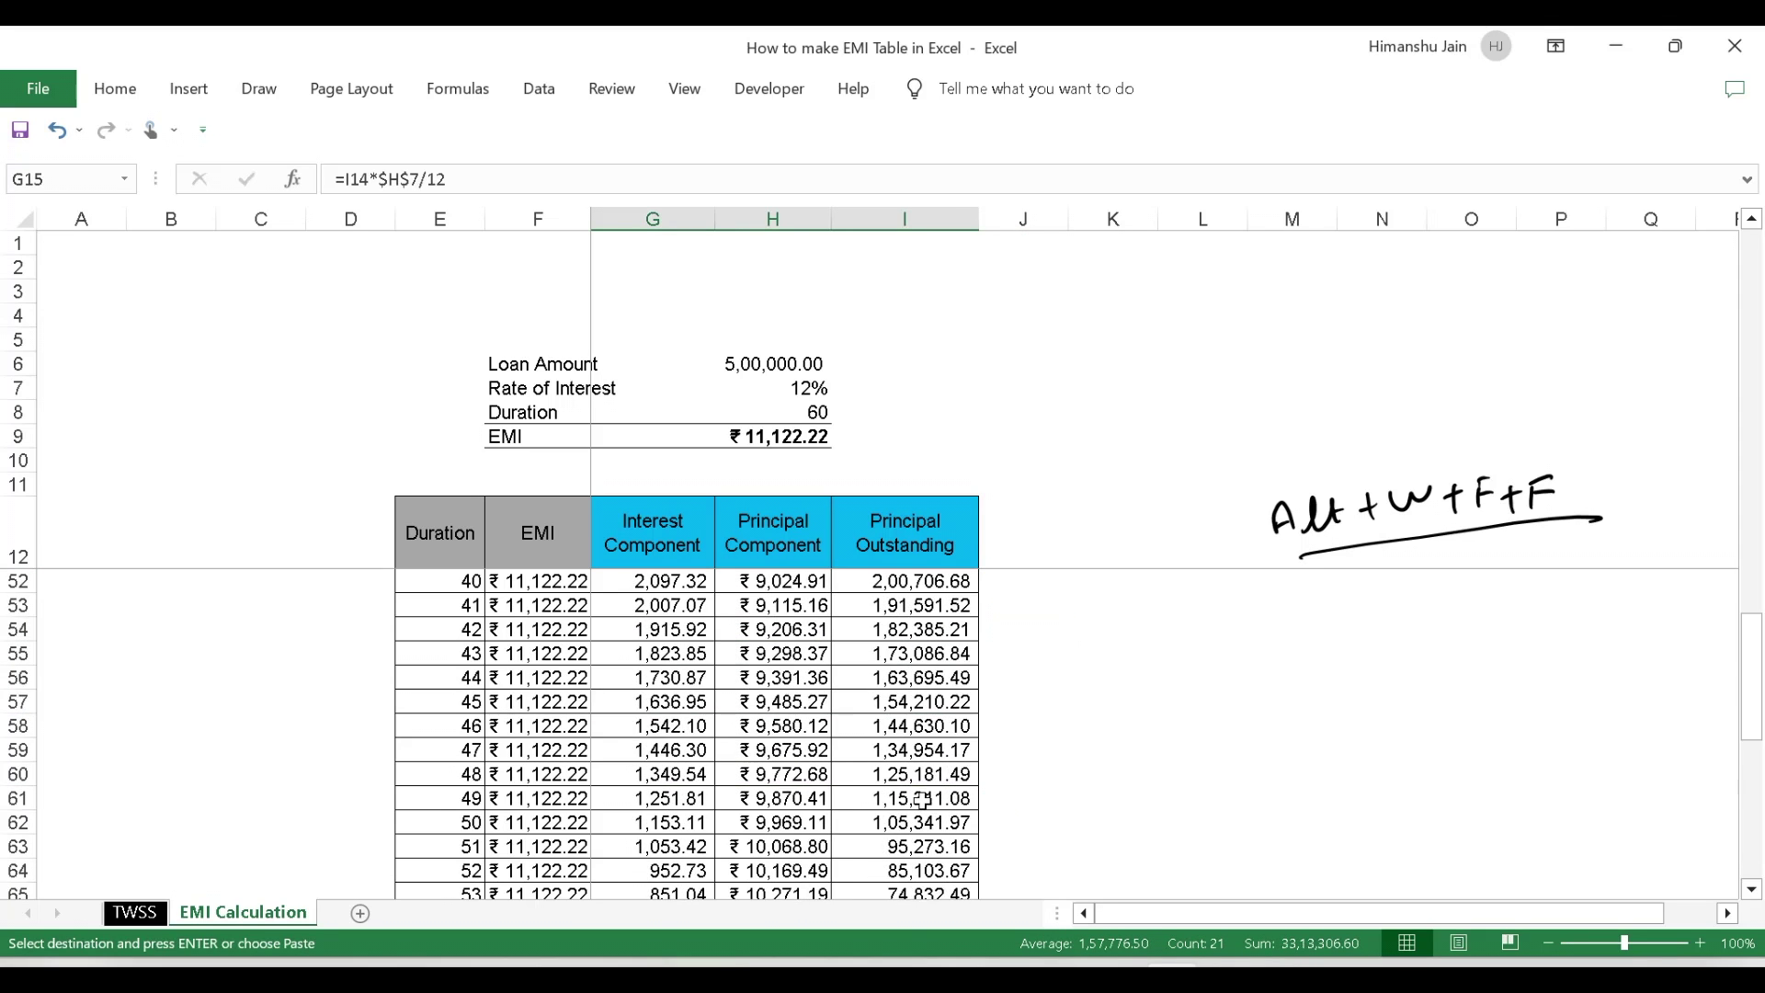
scroll(915, 806, "up", 20)
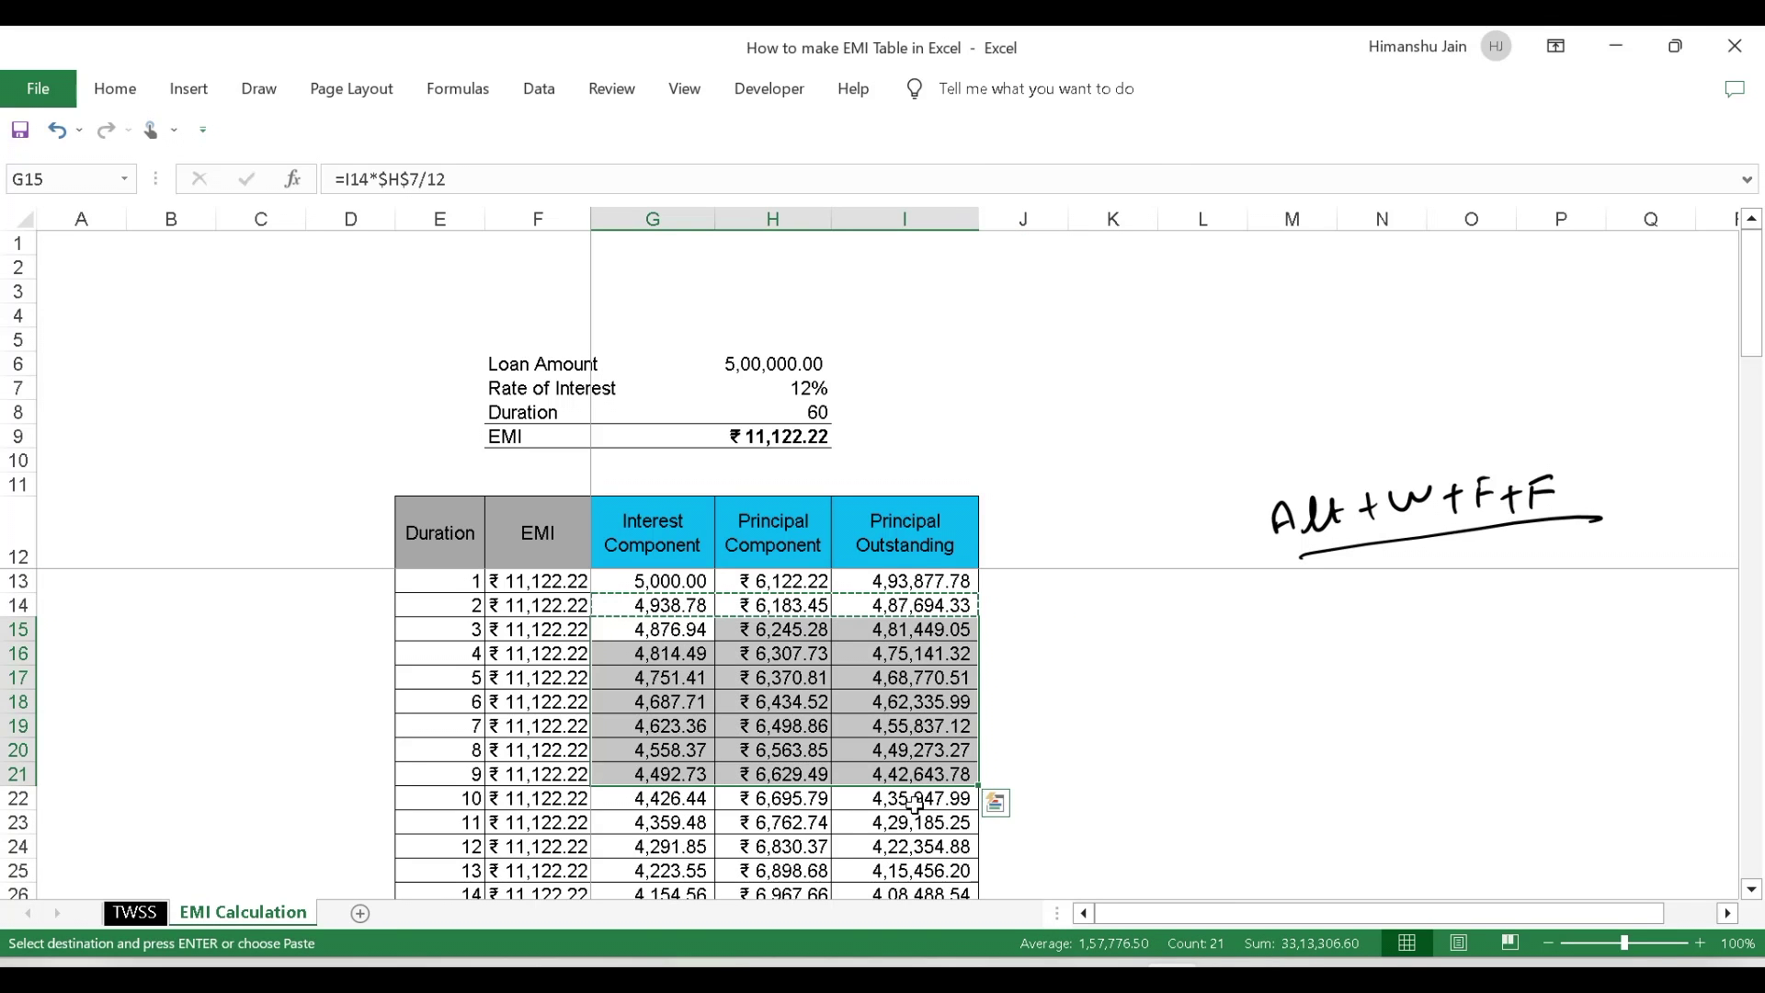
Review the PMT formula behind the EMI amount in H9
left_click(777, 436)
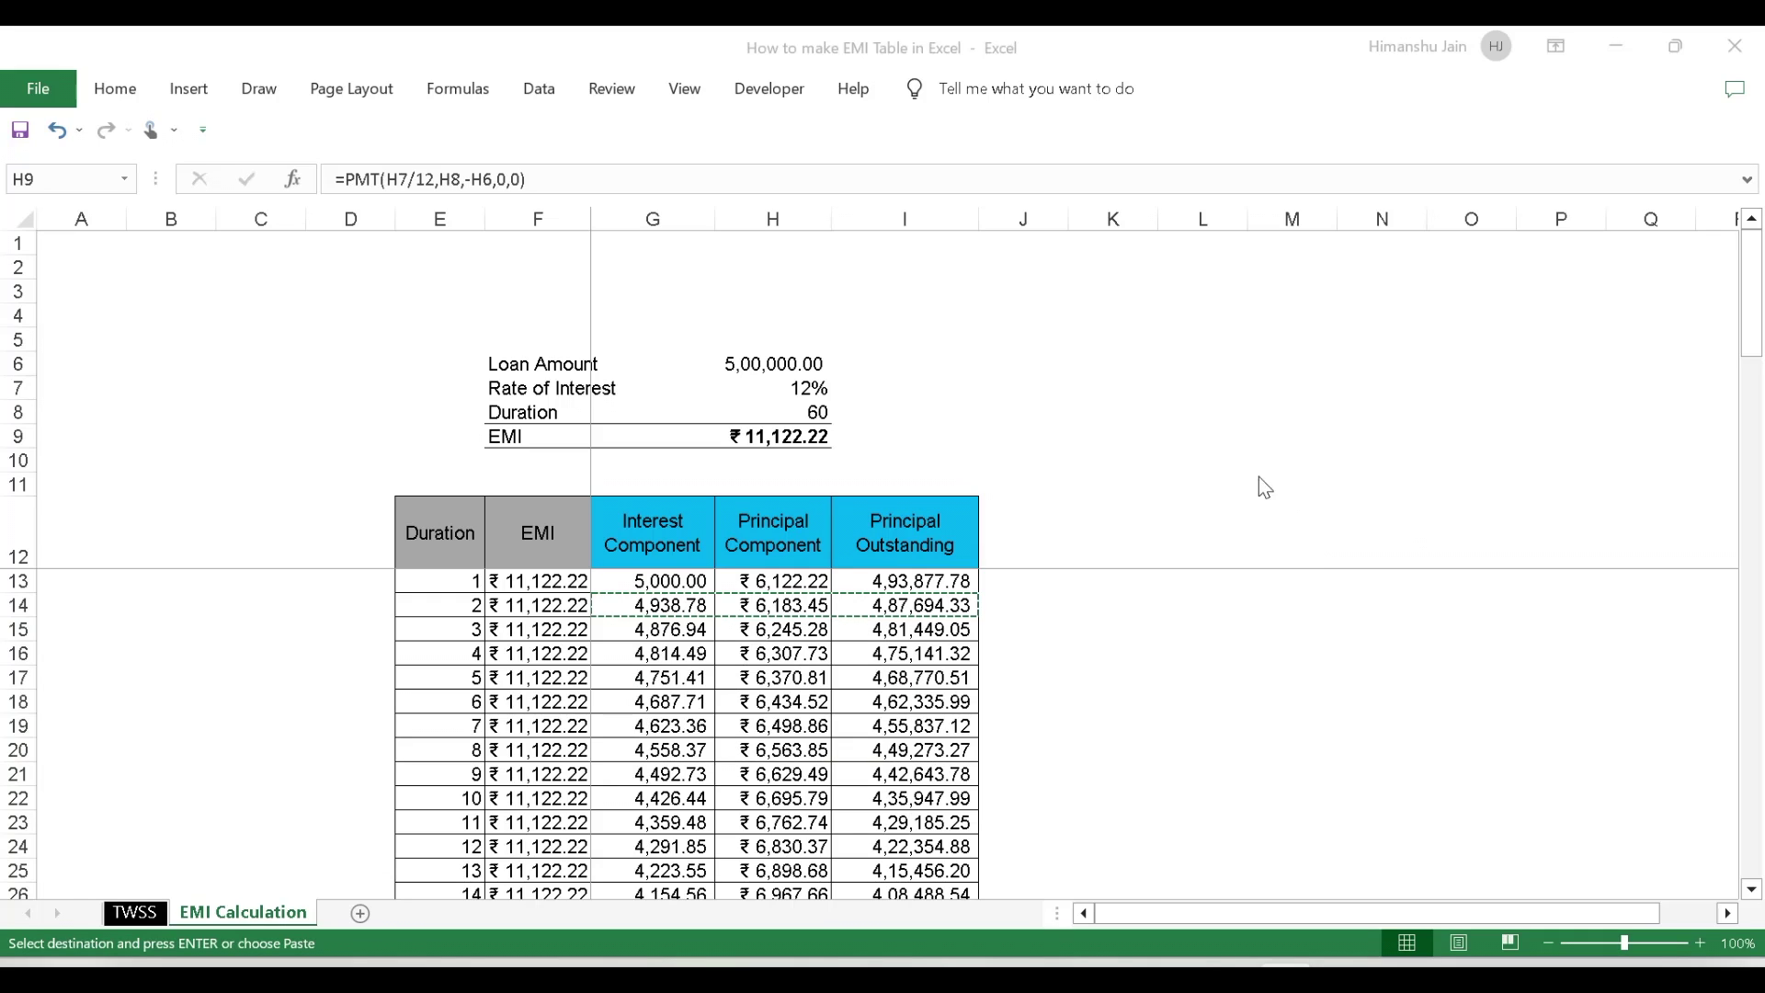
left_click(1145, 433)
left_click(888, 471)
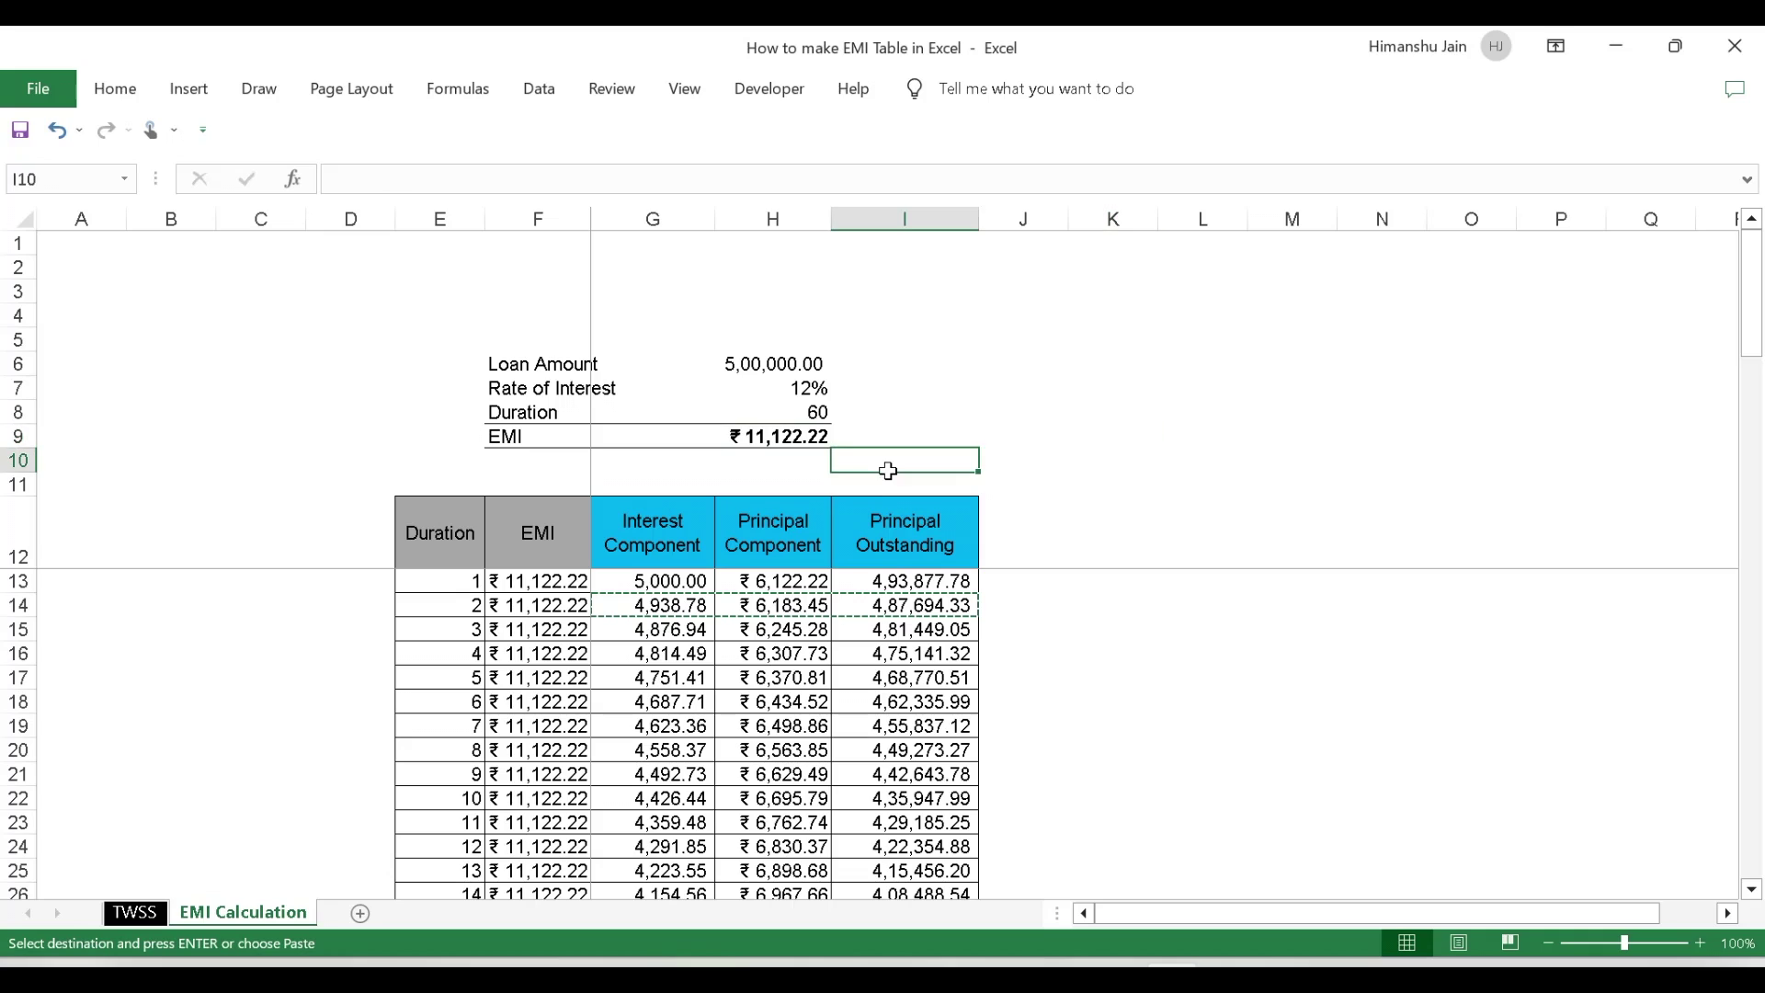
left_click(781, 436)
left_click(535, 438)
left_click(775, 443)
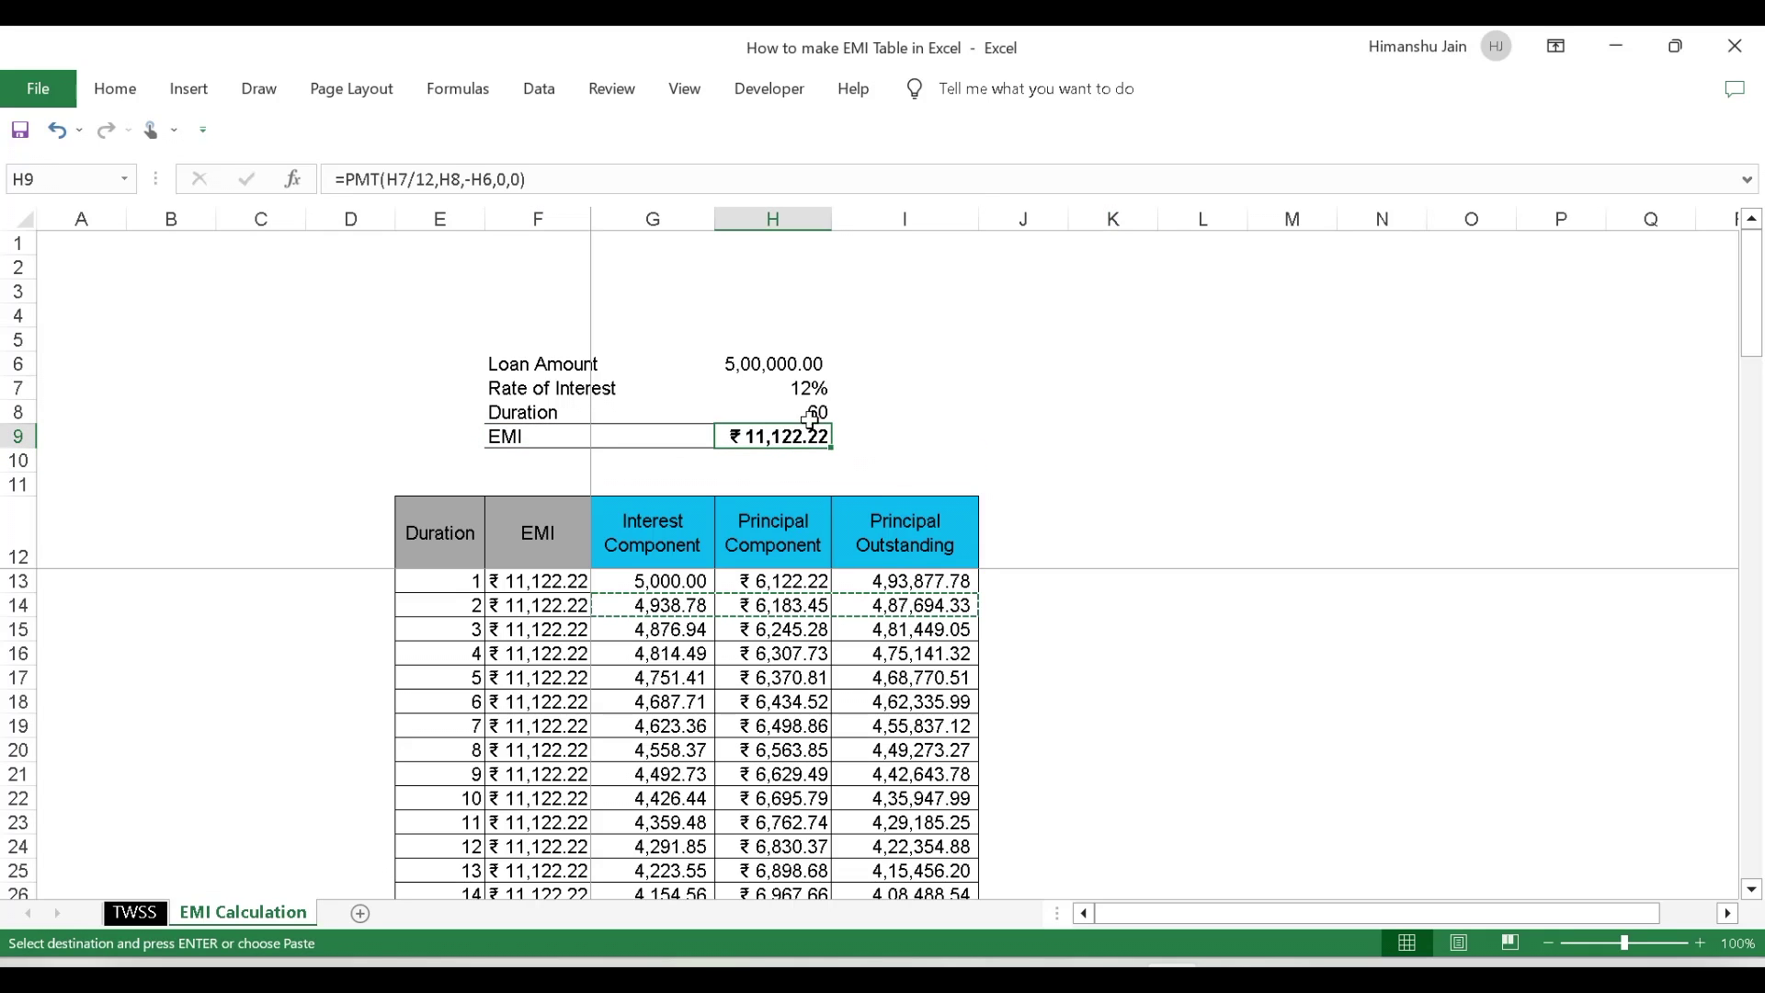
Calculate the EMI for payments at the beginning of the period in I9 with =PMT(H7/12,H8,-H6,0,1)
left_click(956, 435)
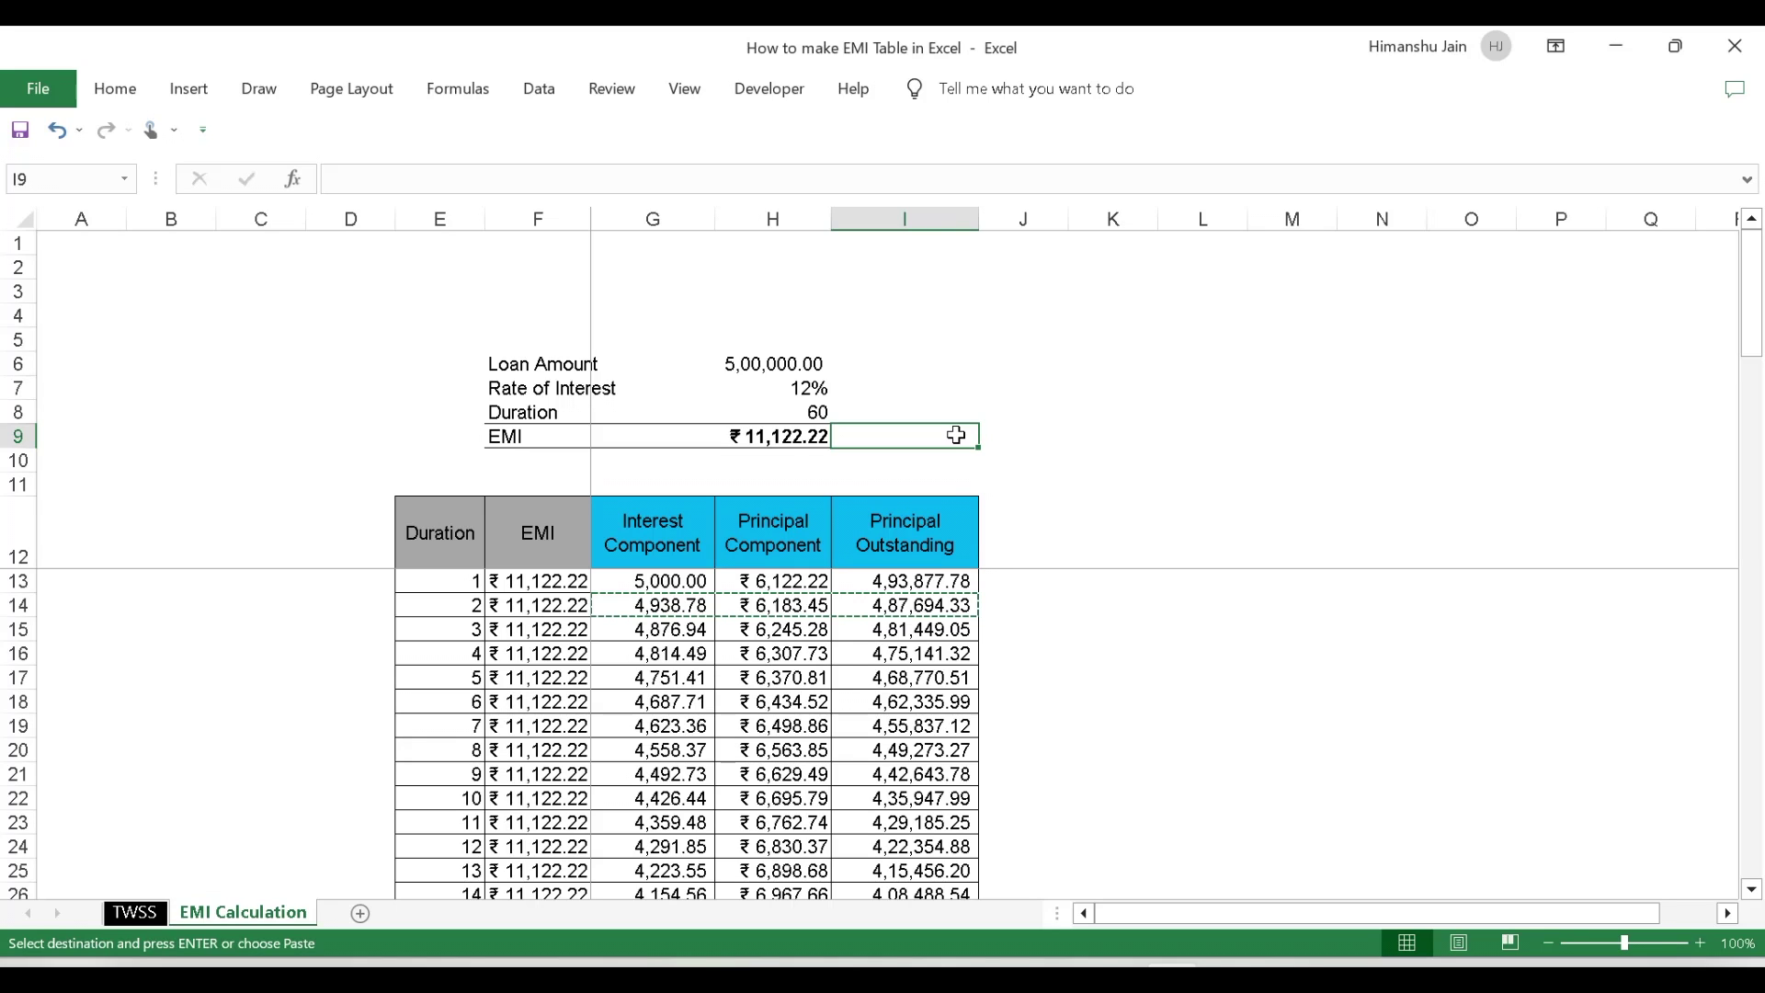
type("=pmt(")
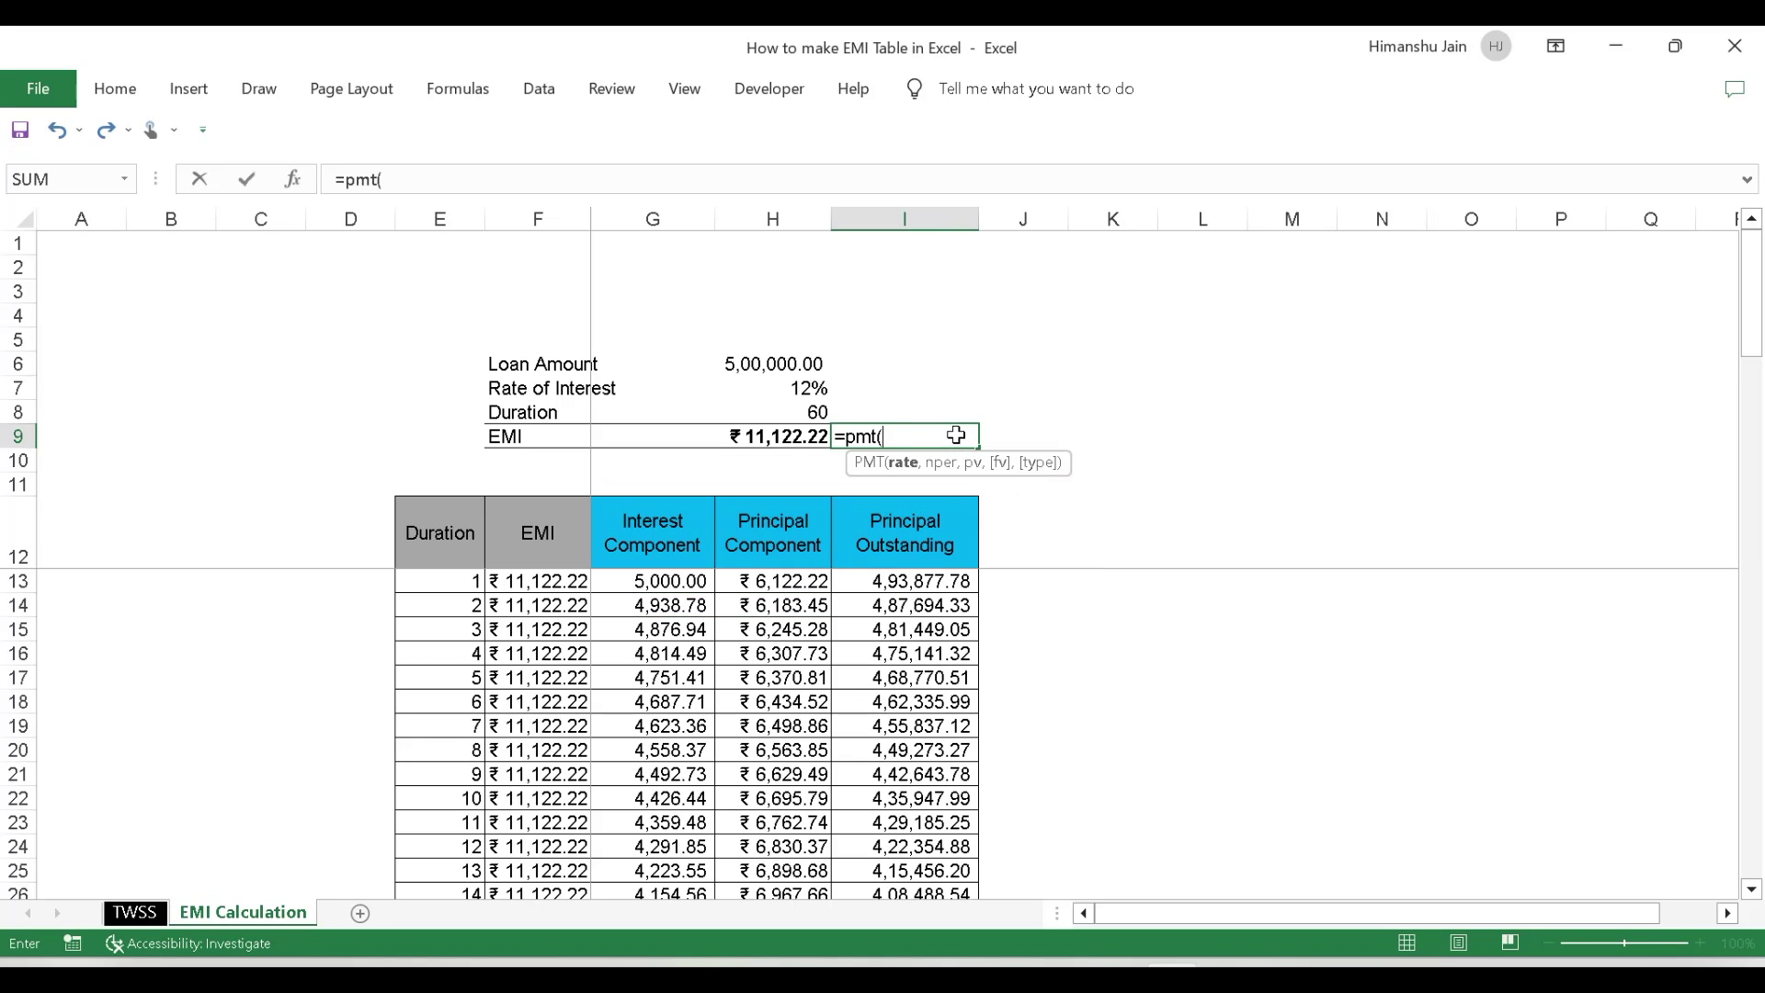
key("Left")
key("Up")
key("Up")
type("/12,")
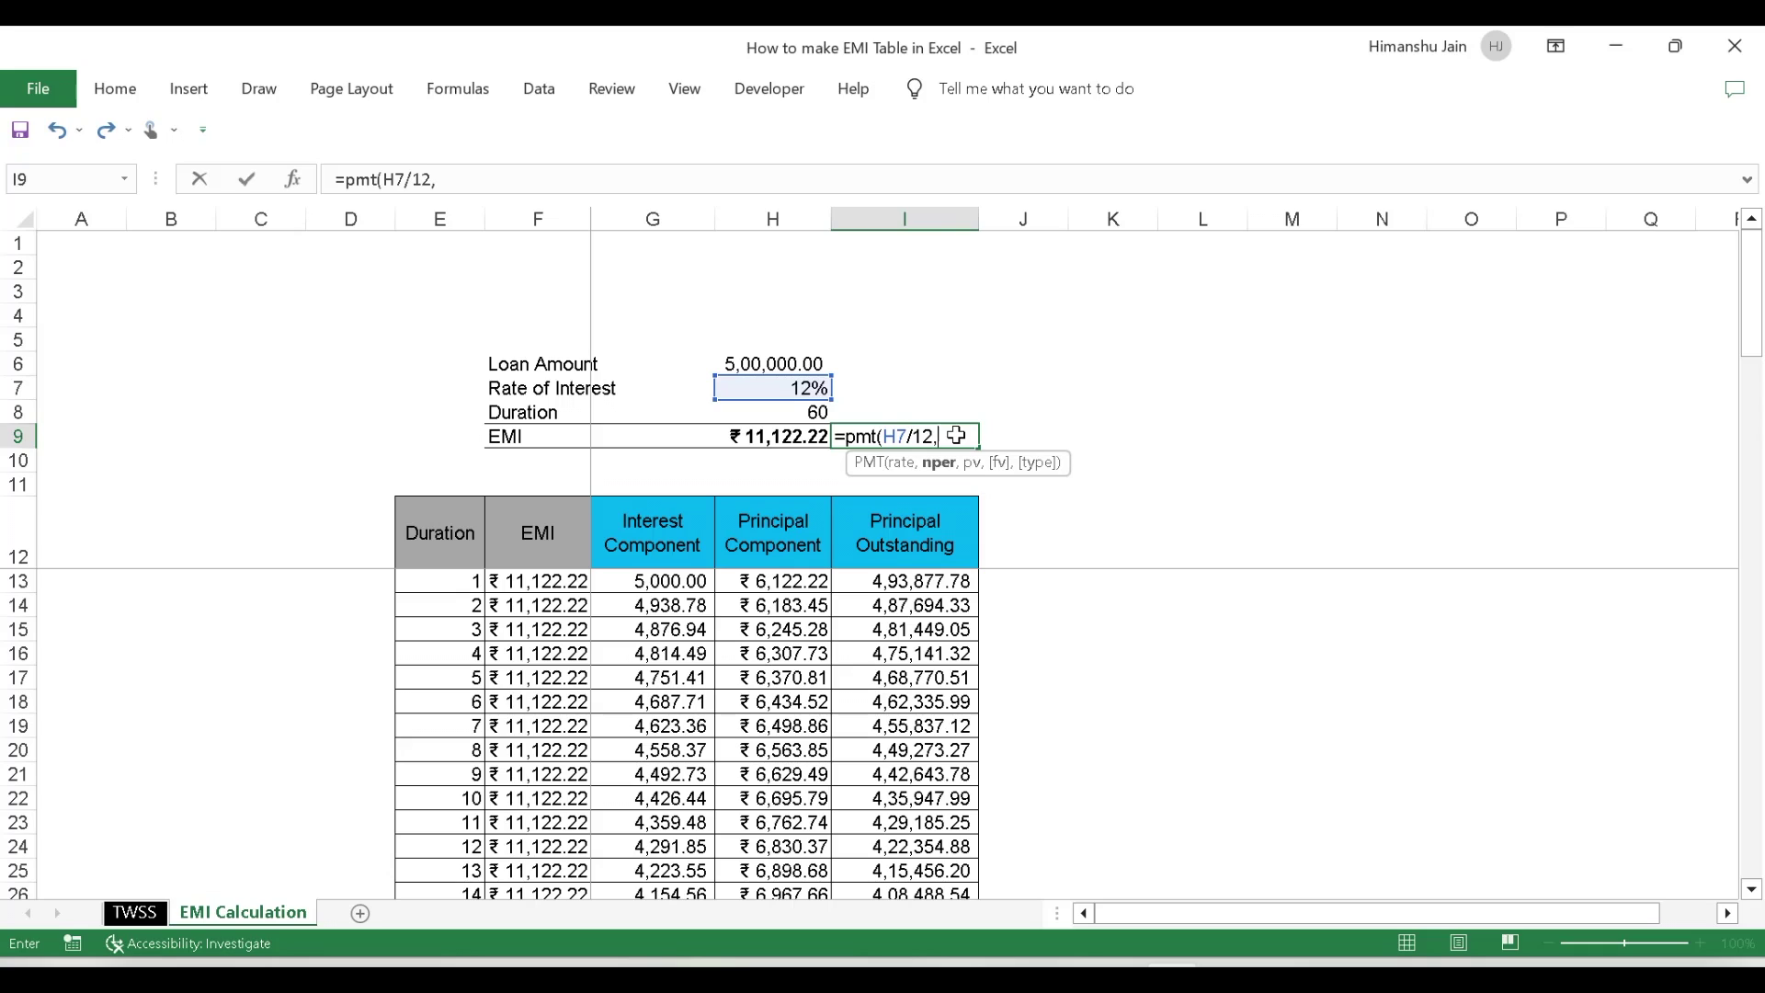
key("Left")
key("Up")
type(",")
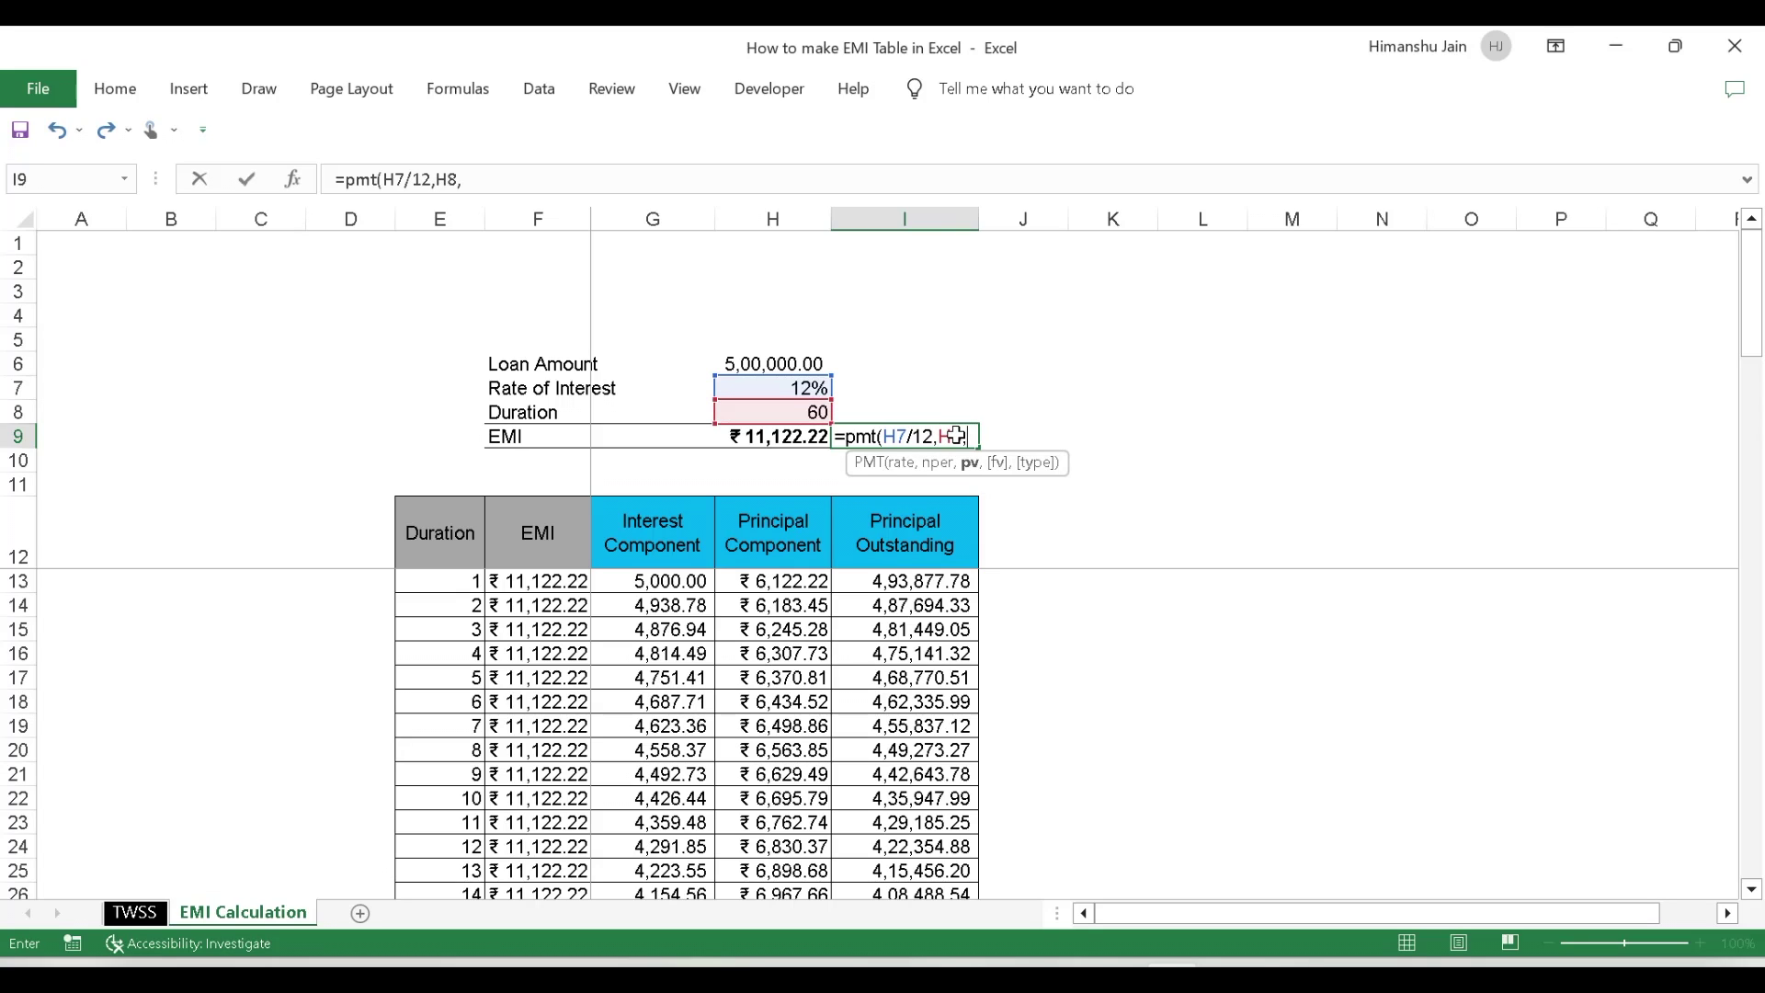
type("-")
key("Up")
key("Up")
key("Up")
key("Left")
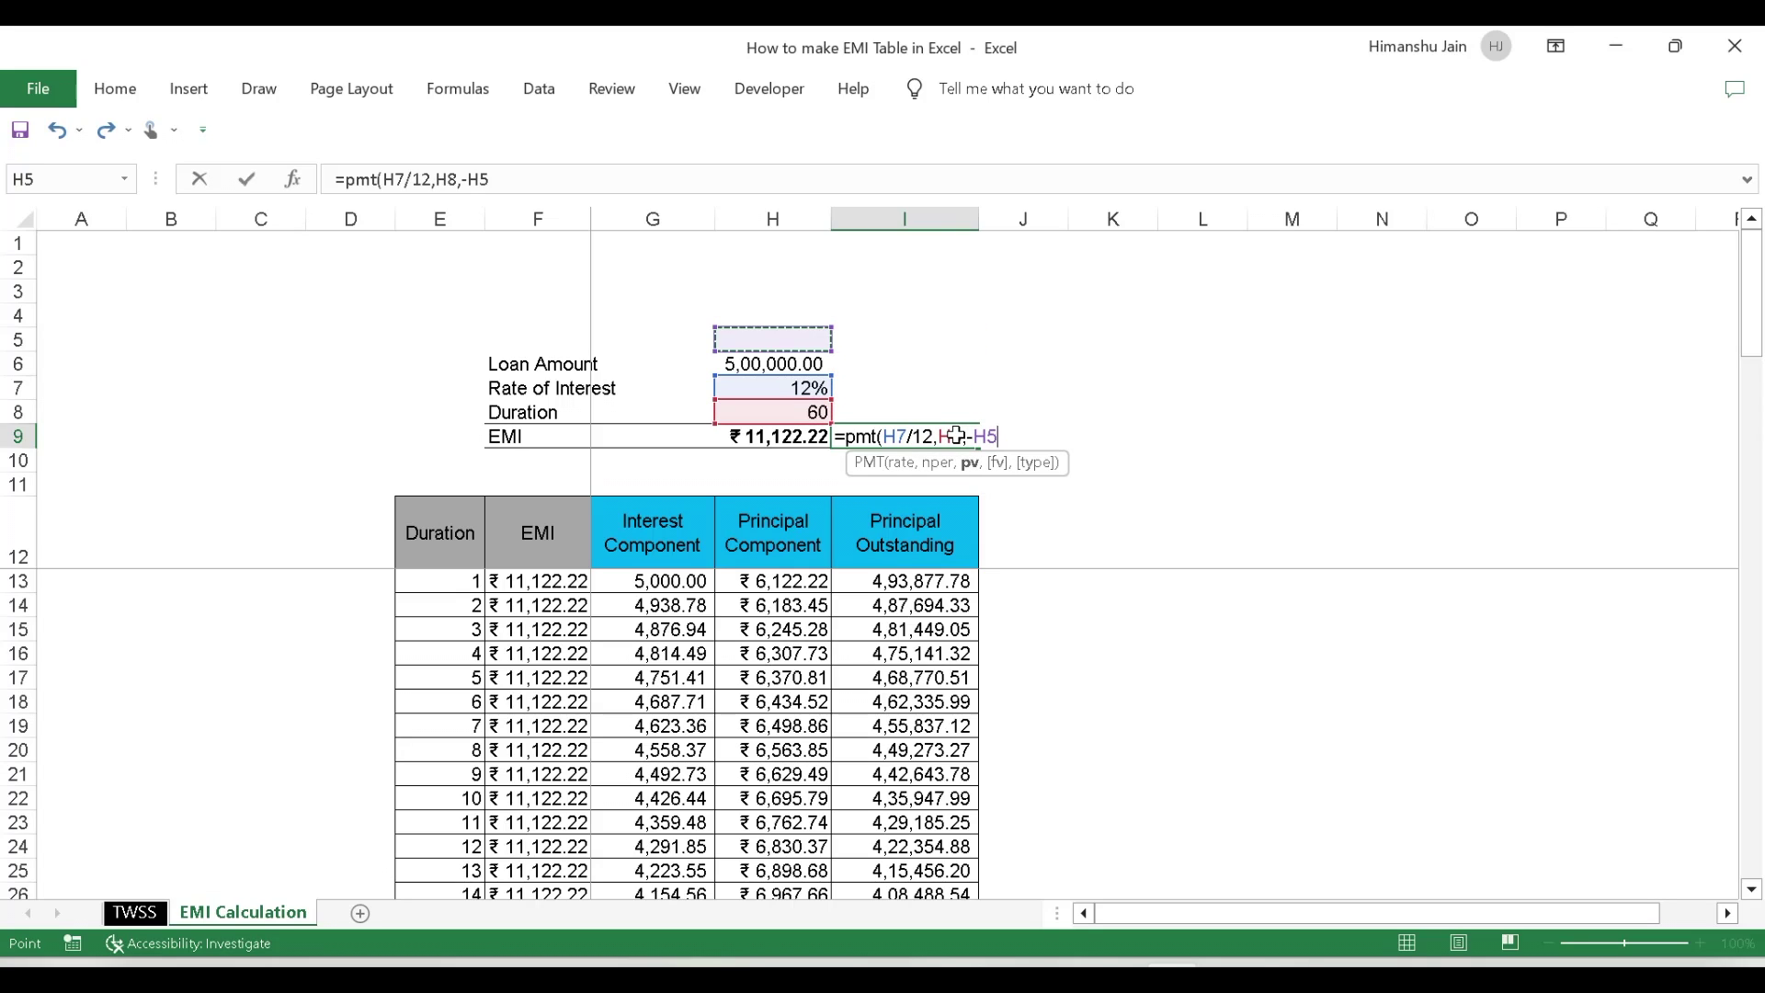
type(",0")
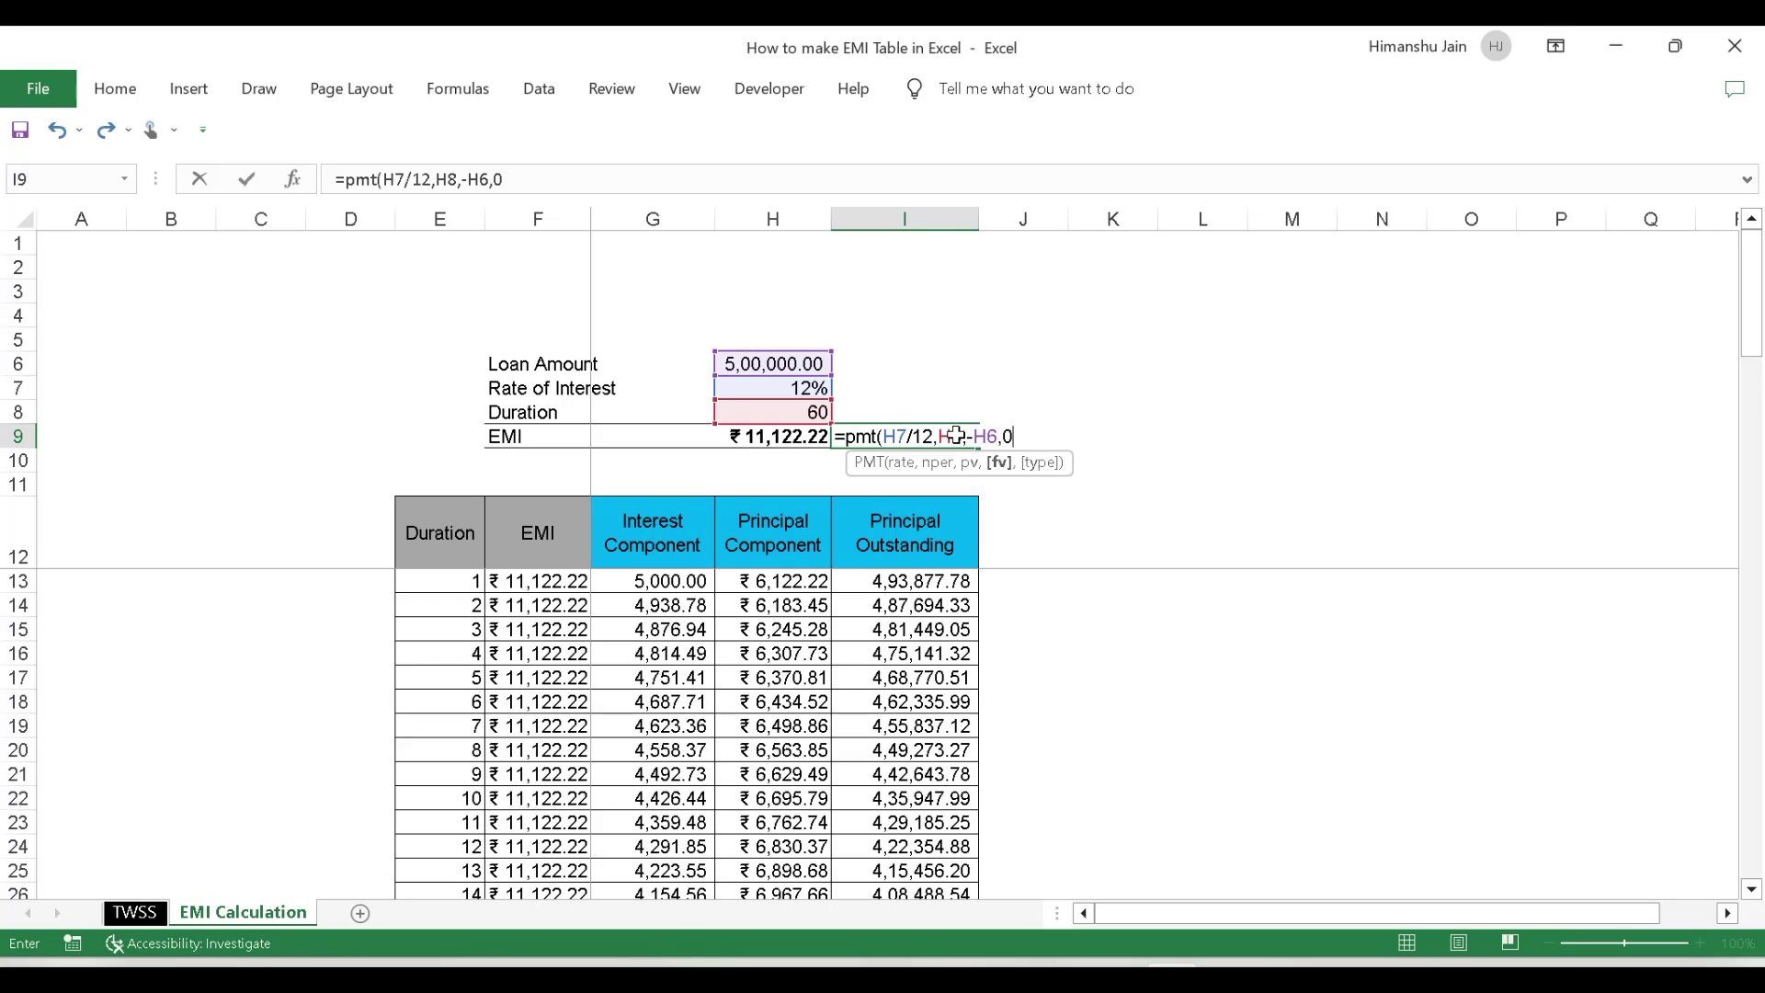
type(",1")
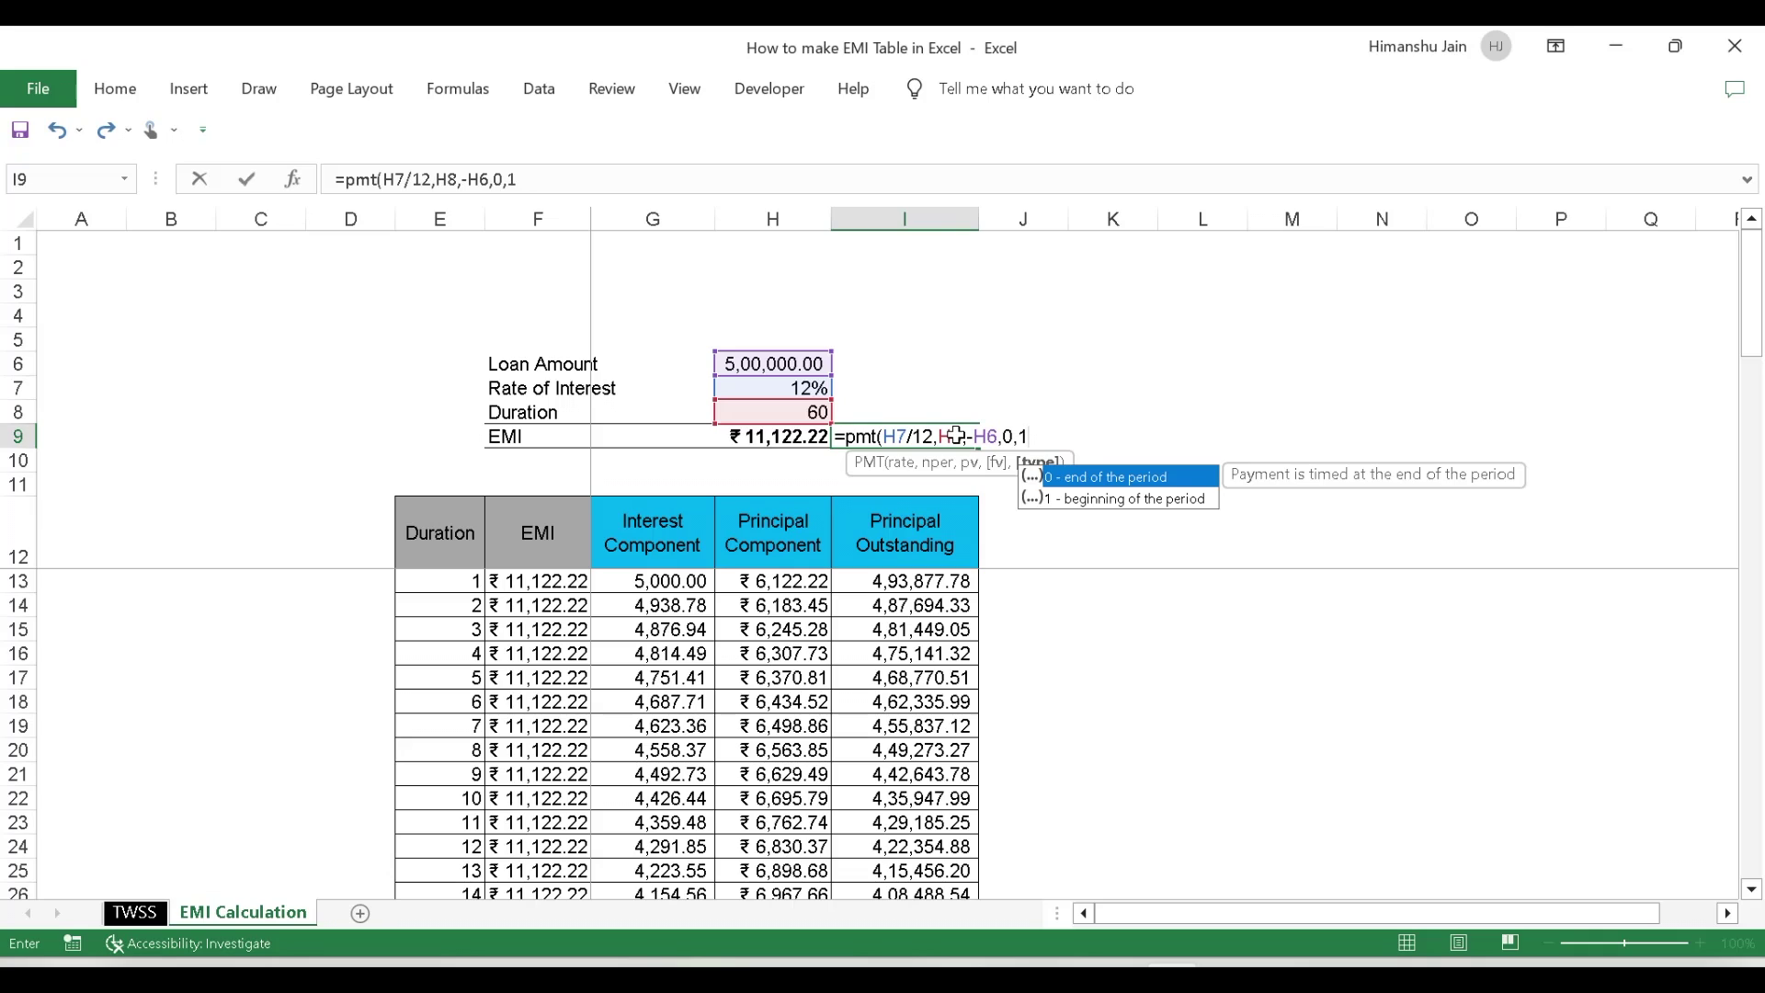
type(")")
key("Return")
Examine the beginning-of-period EMI in I9 alongside the EMI row and the repayment table
left_click(956, 435)
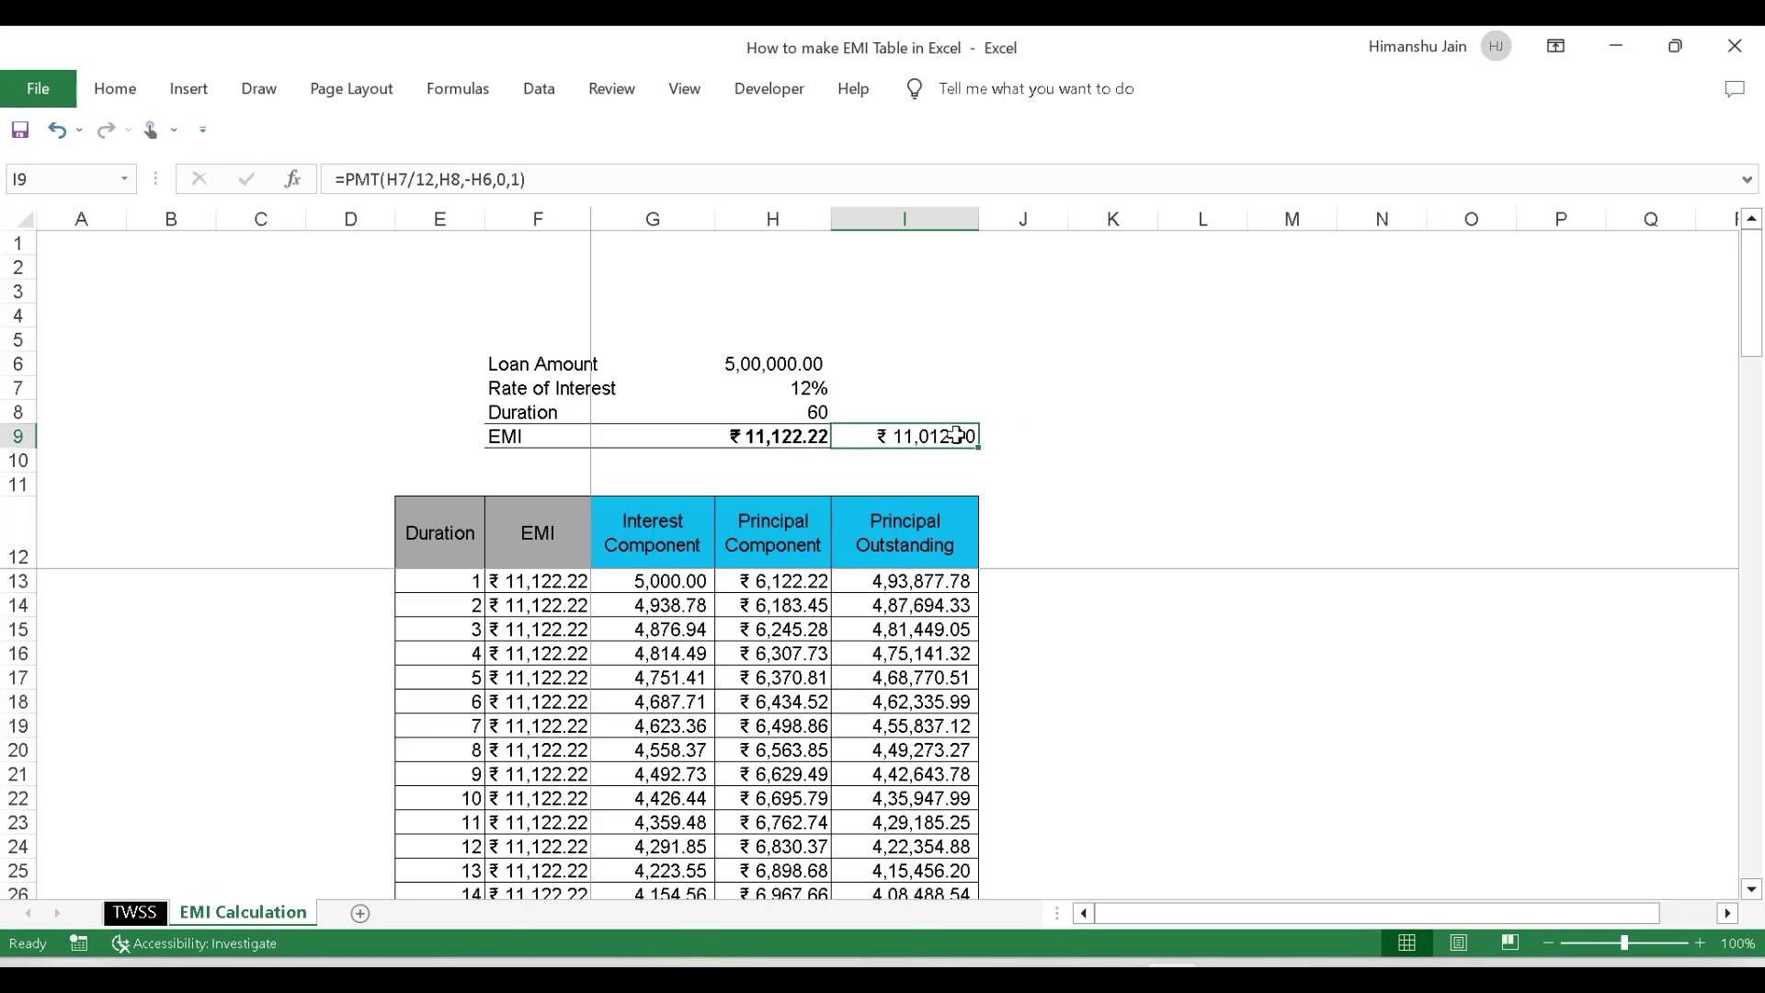
left_click(1106, 415)
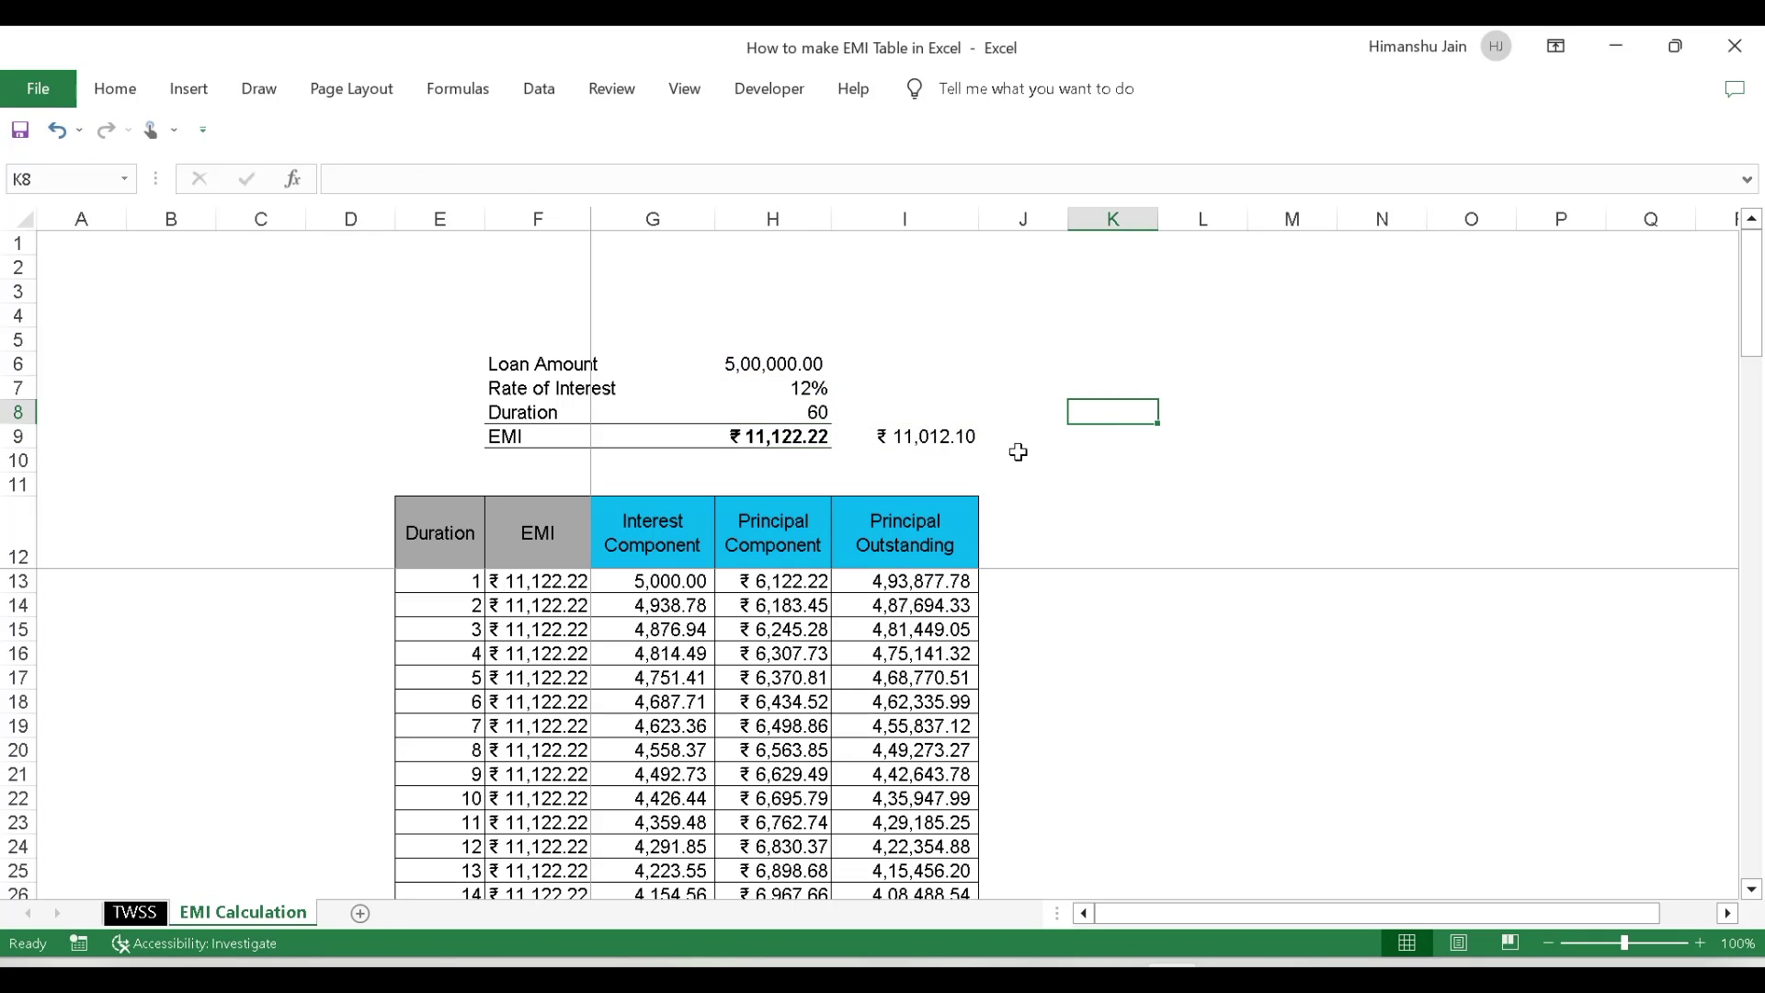
left_click(947, 434)
left_click(1094, 421)
left_click(944, 432)
left_click(1161, 418)
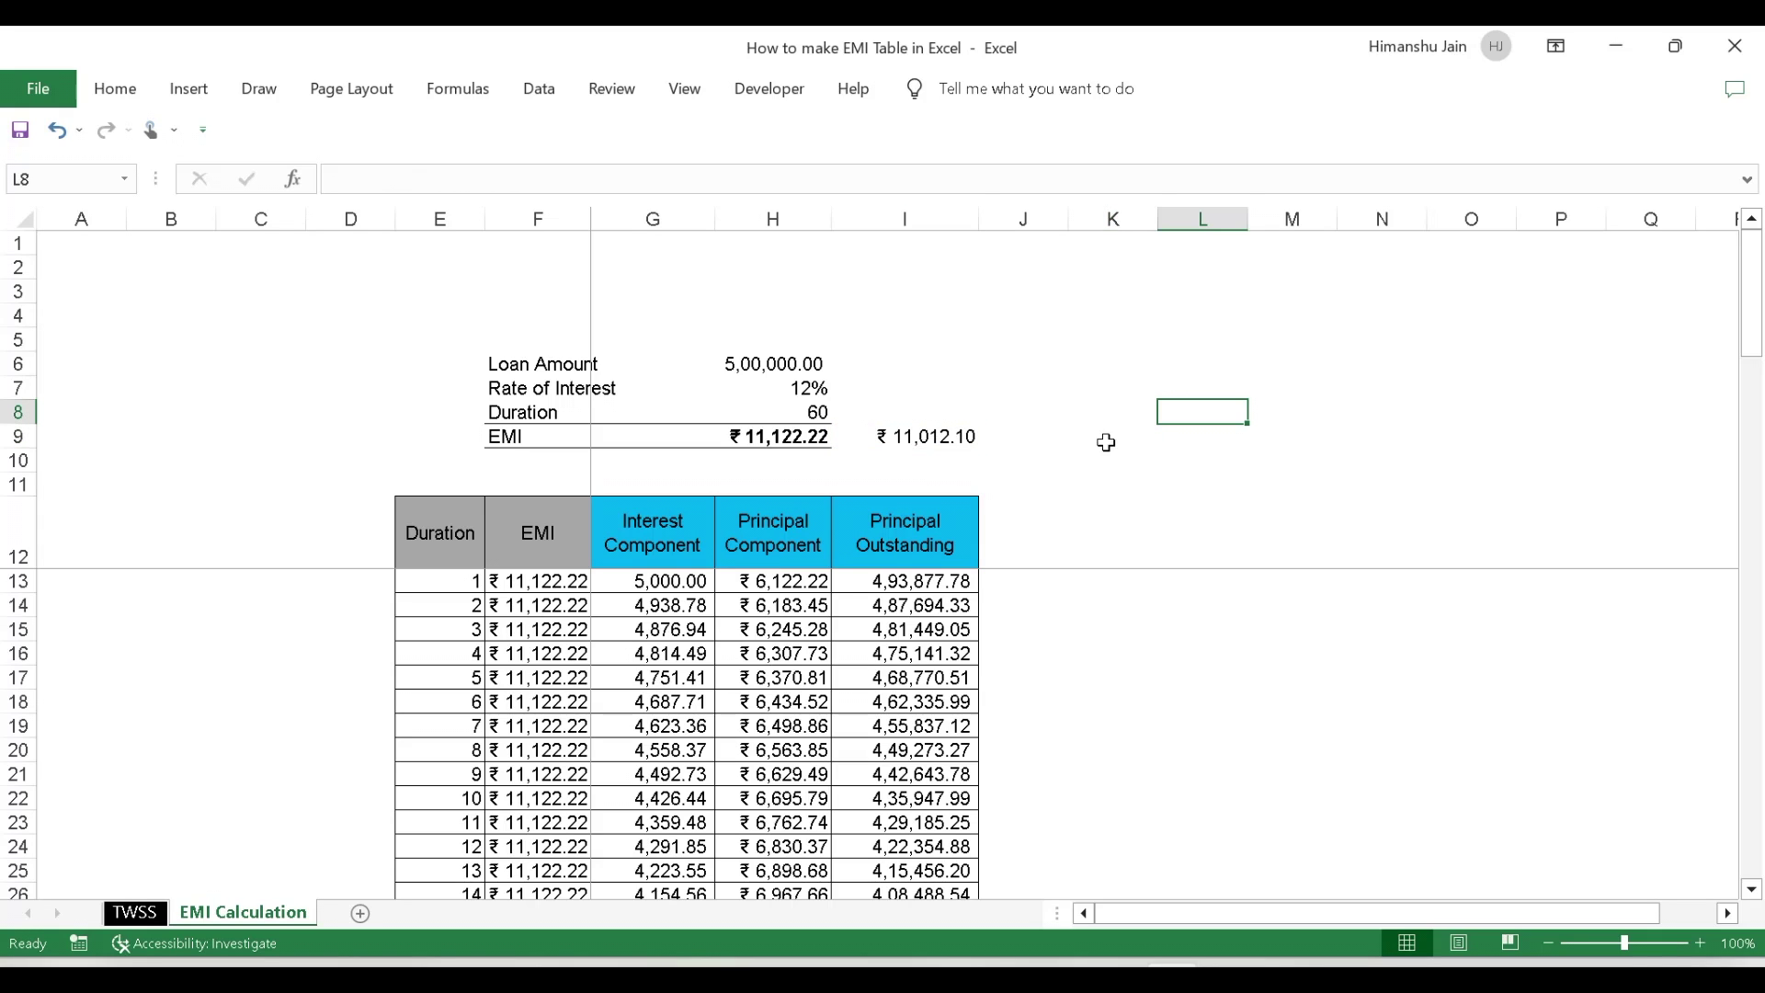
left_click(938, 443)
left_click_drag(439, 529, 916, 809)
left_click(1113, 315)
left_click(552, 436)
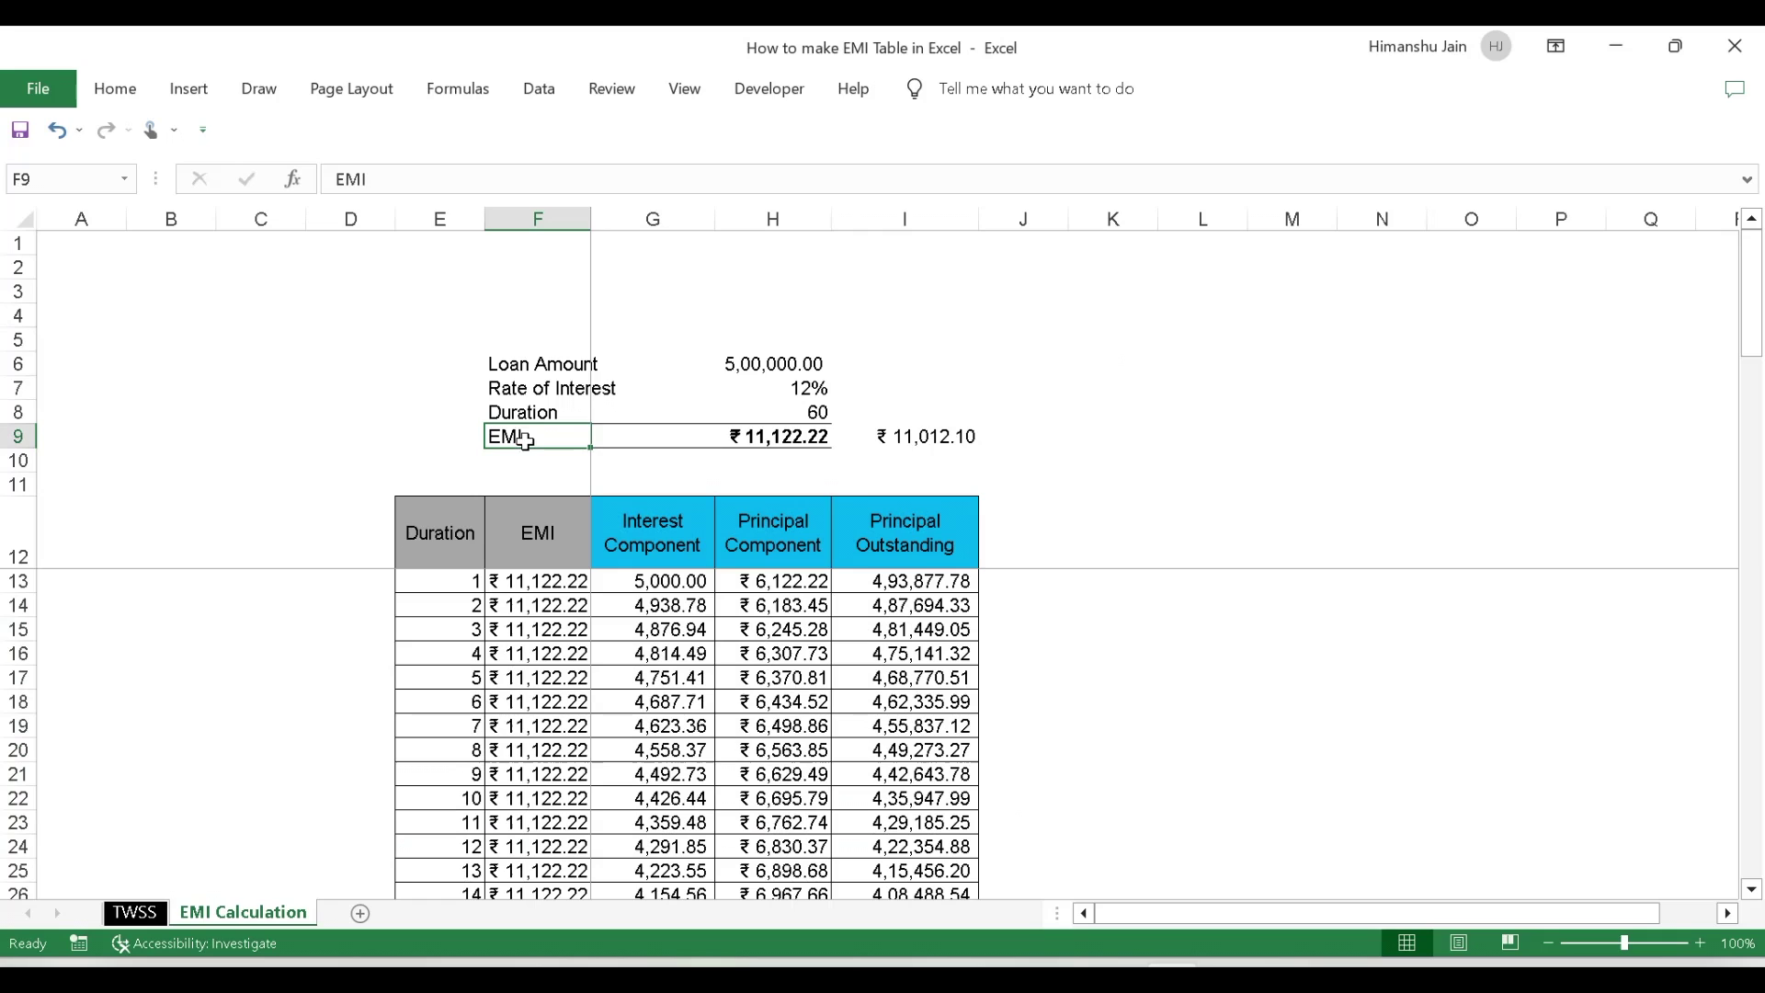
left_click(935, 439)
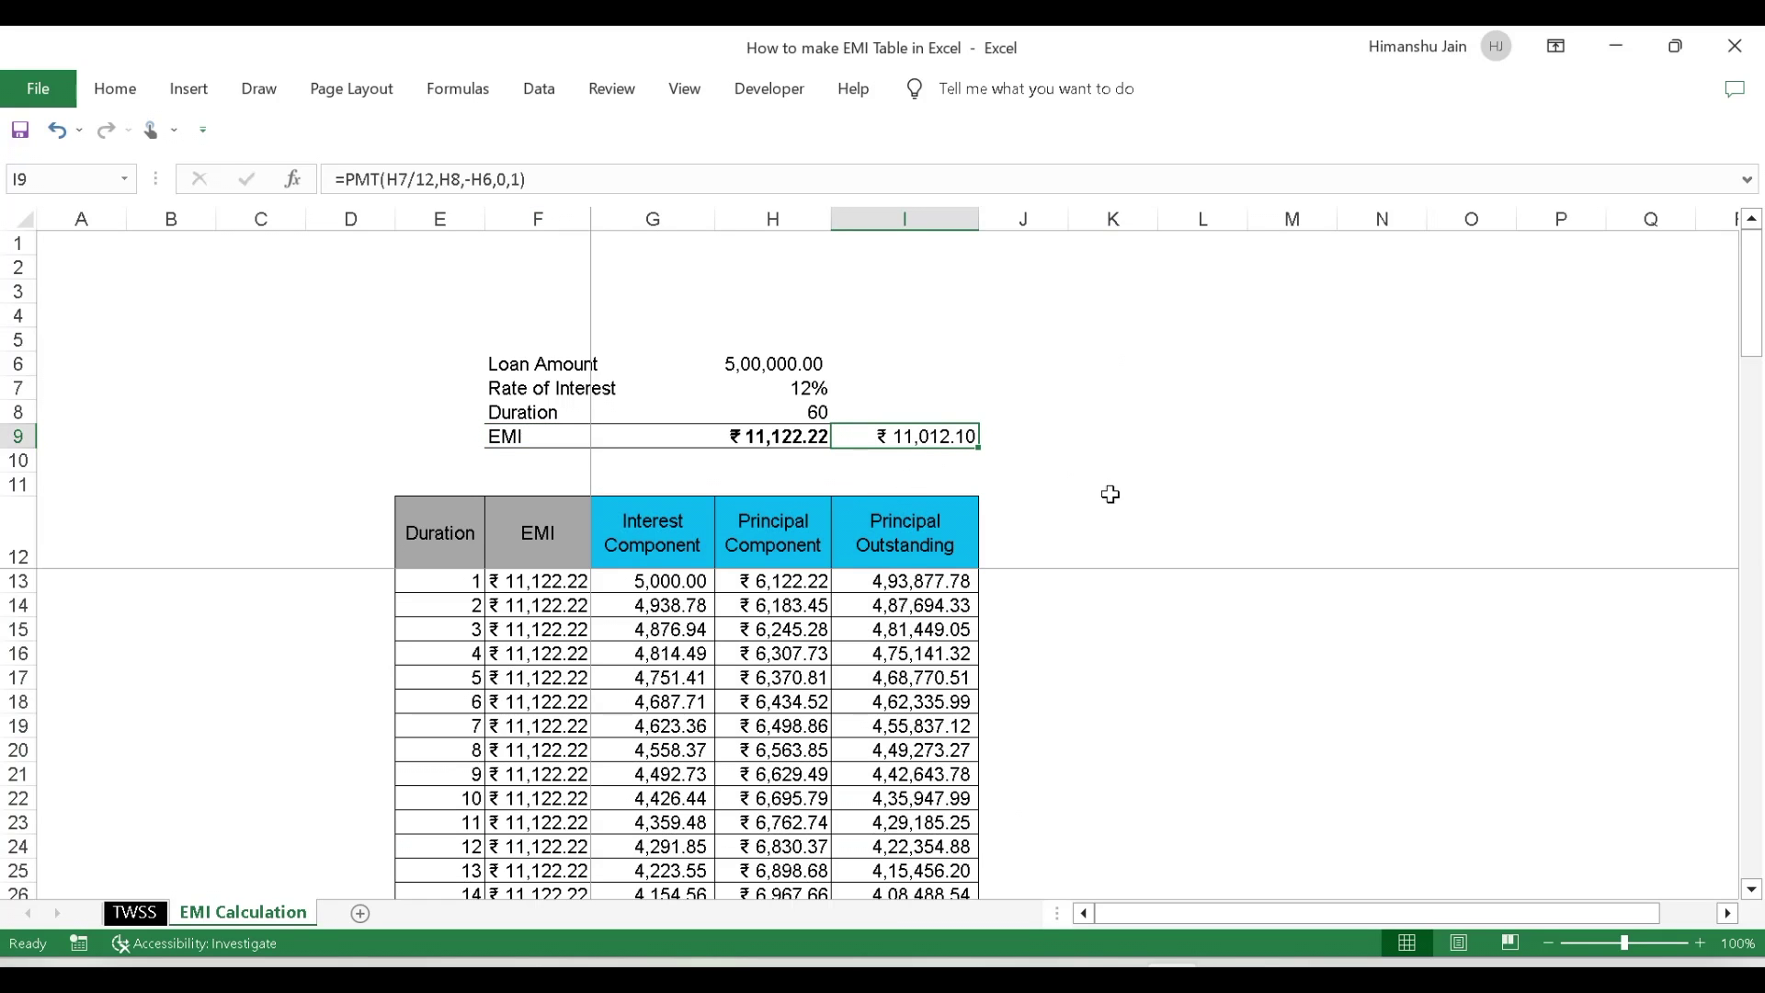
Check the repayment table down to the 60th month against the beginning-of-period EMI in I9, and return to the first month
scroll(1108, 495, "down", 3)
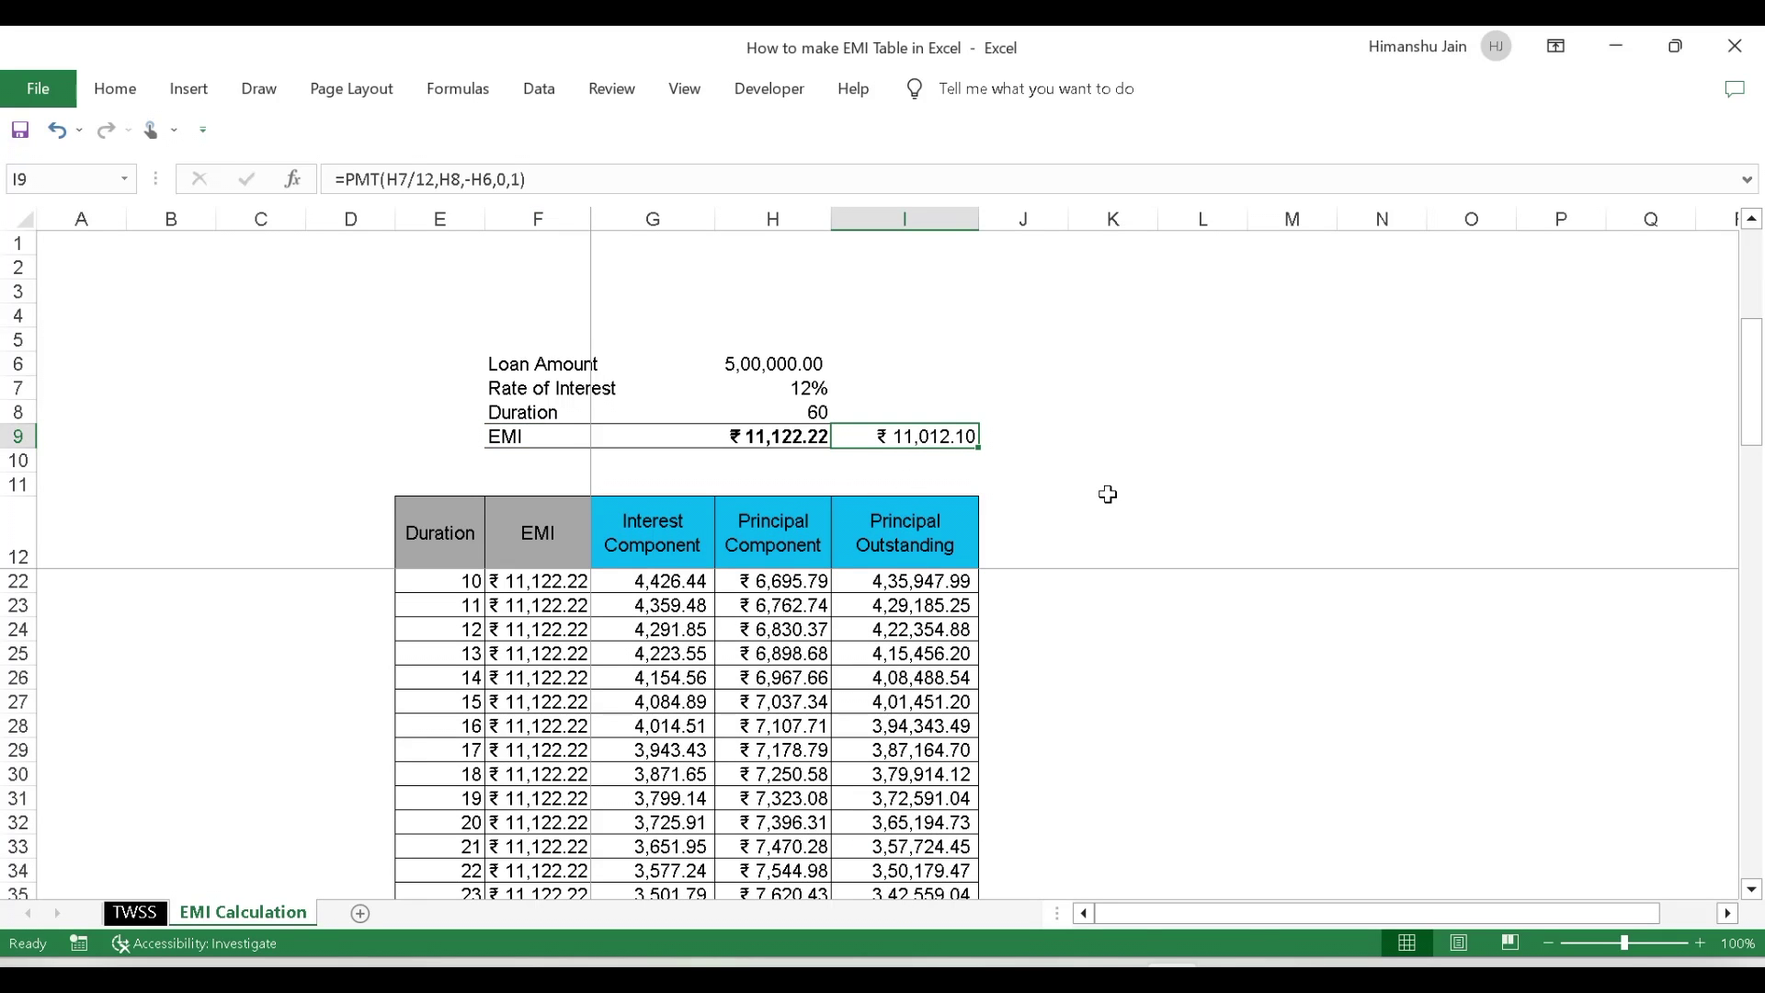
left_click(1193, 486)
left_click(952, 436)
scroll(924, 635, "down", 18)
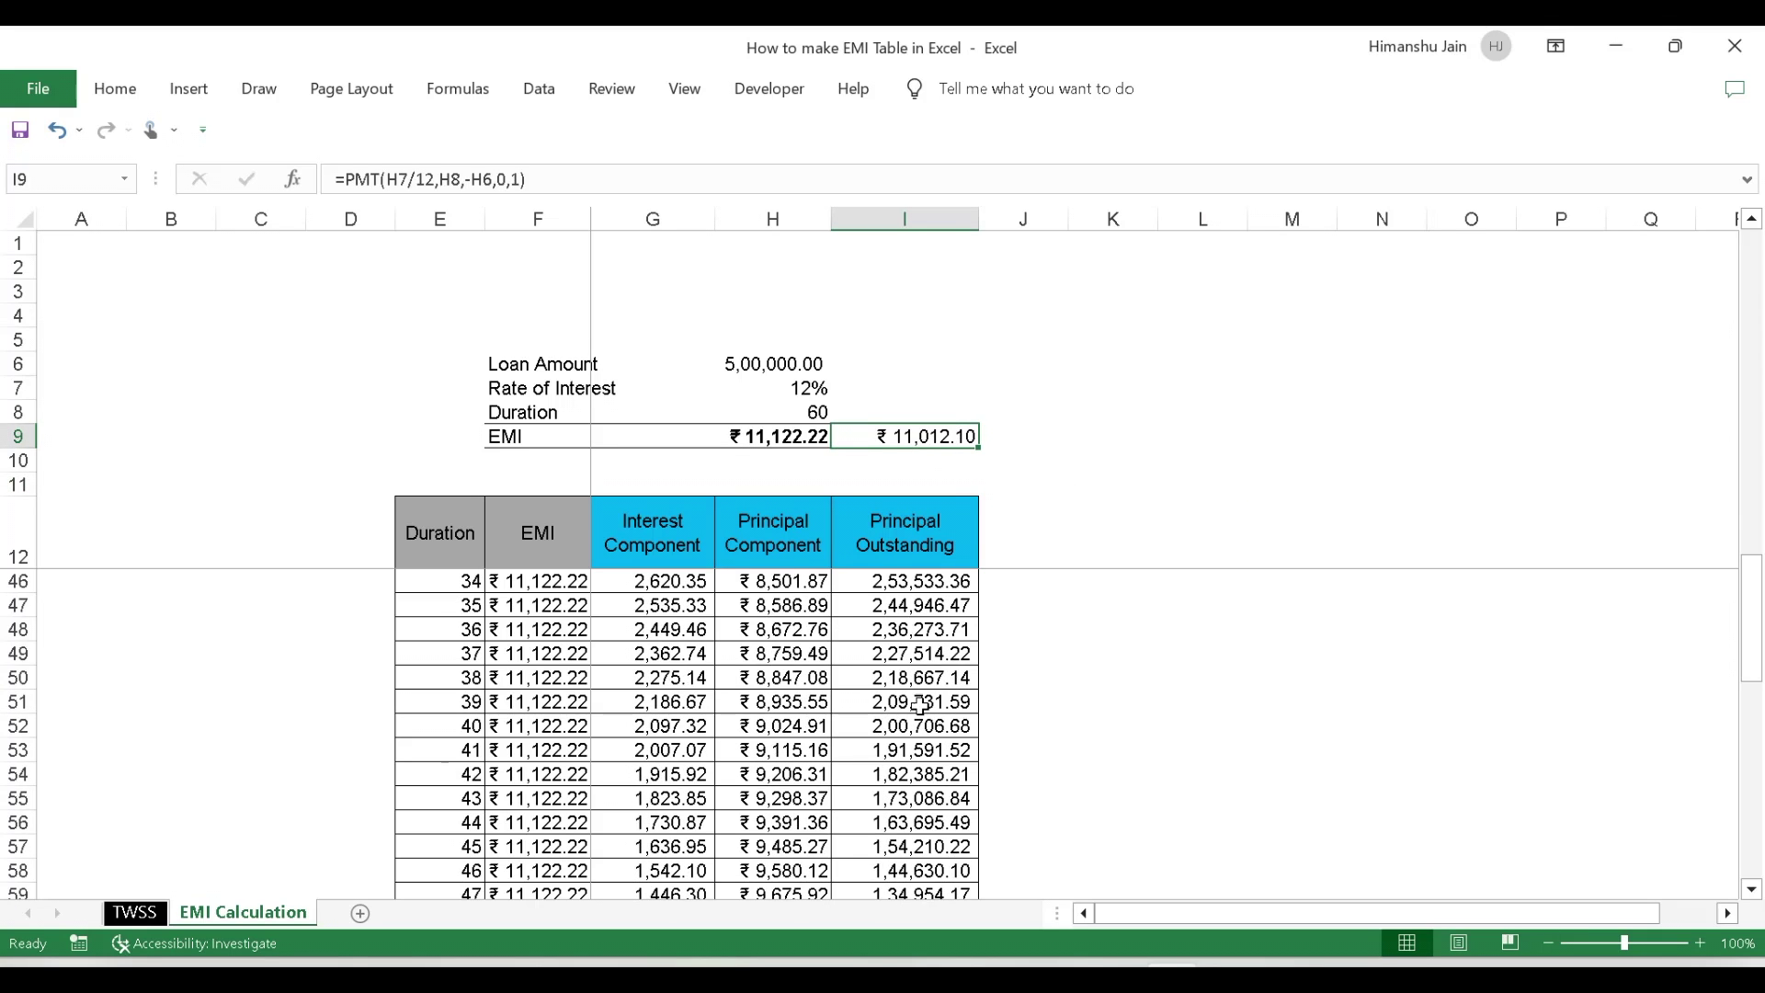
scroll(935, 734, "up", 5)
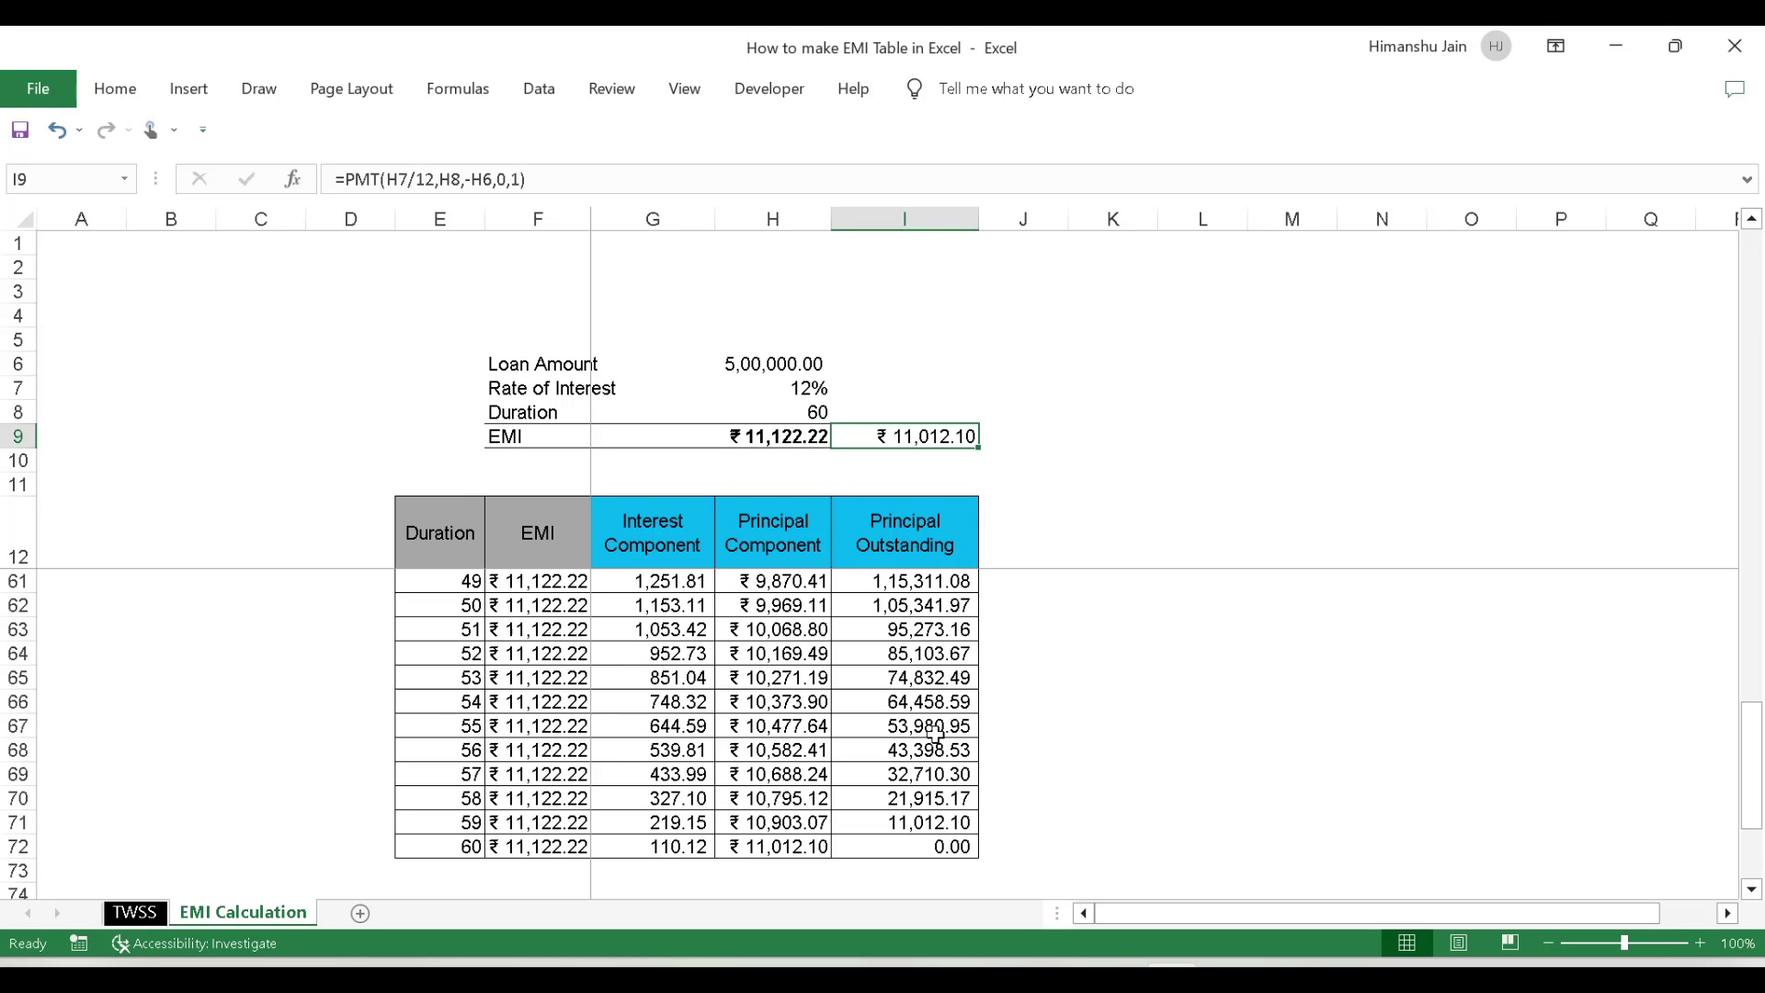
scroll(915, 589, "up", 16)
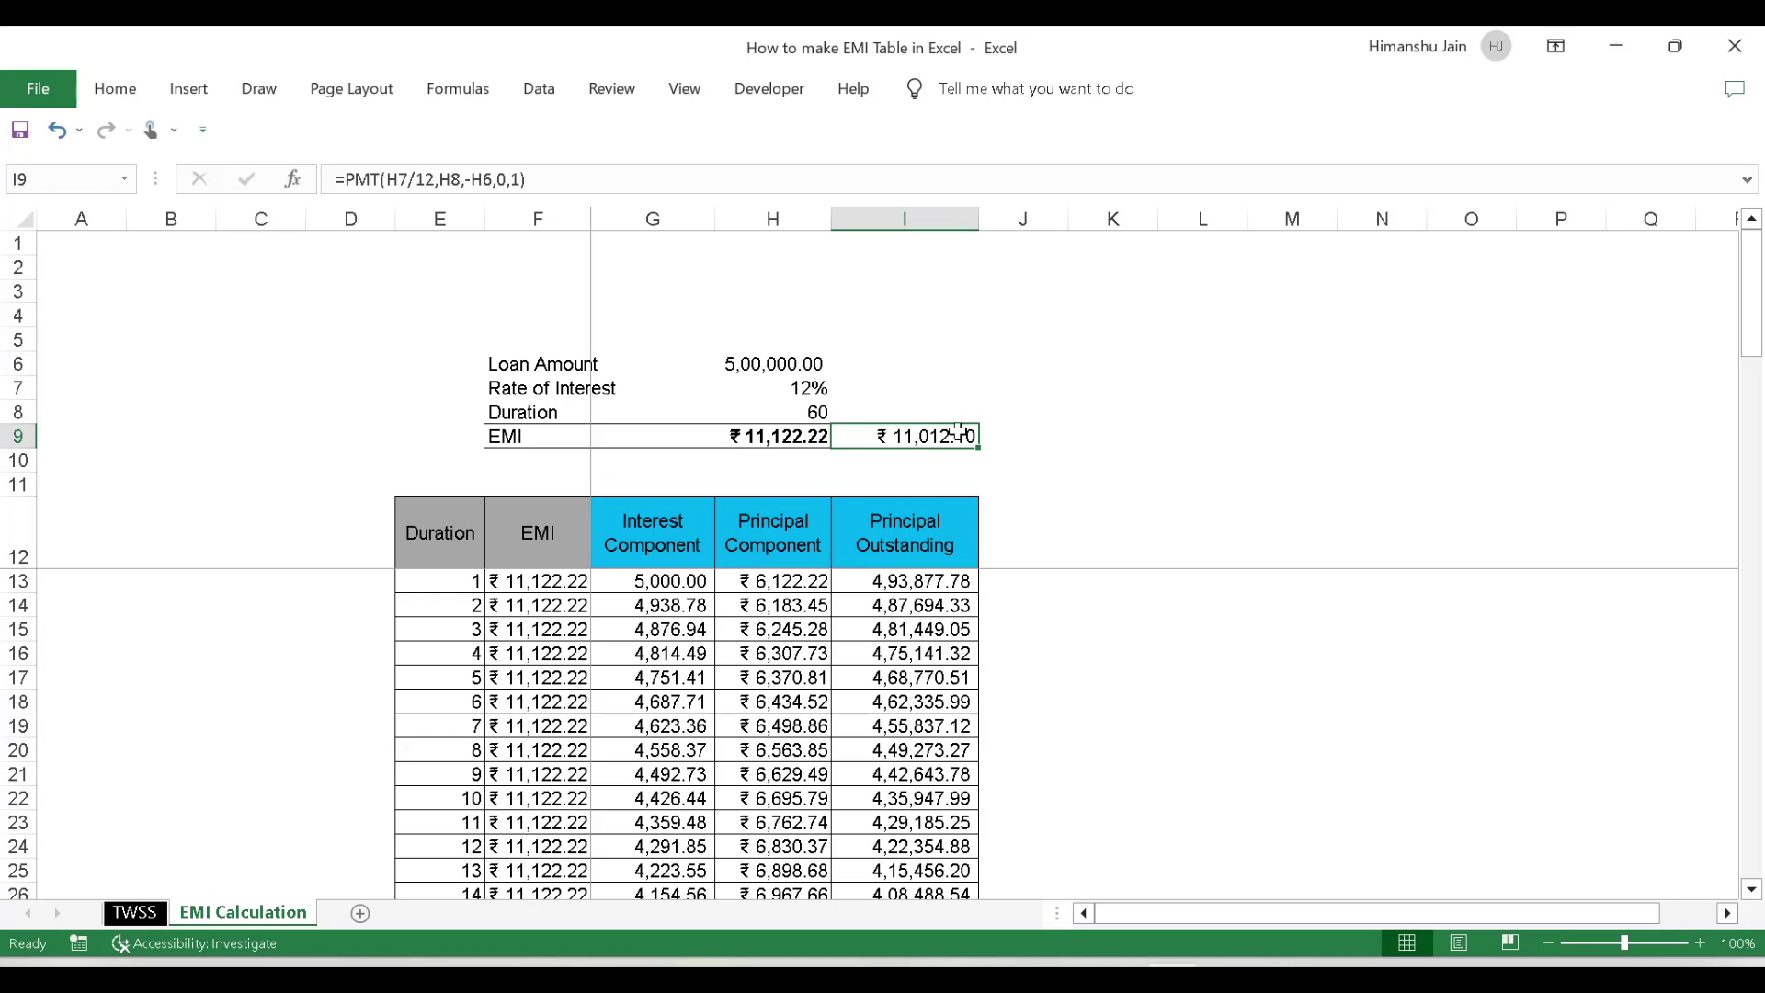
left_click(1106, 461)
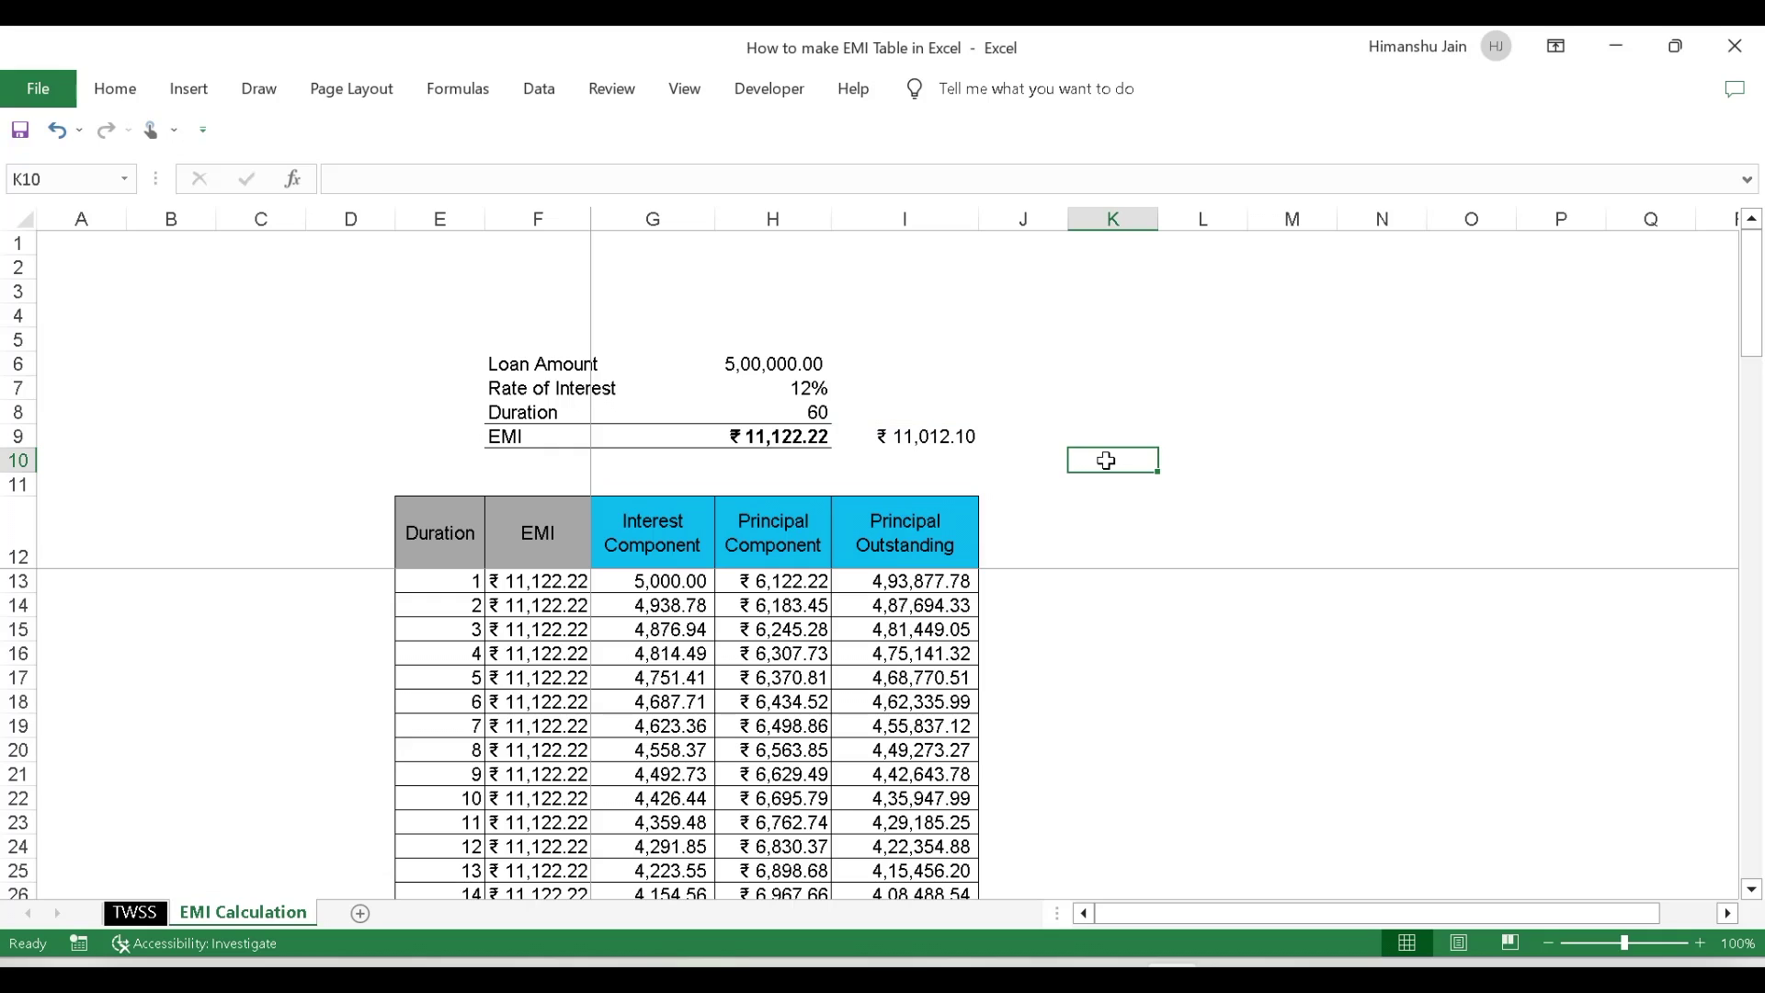
key("Down")
key("Down")
key("Down")
key("Down")
key("Down")
key("Down")
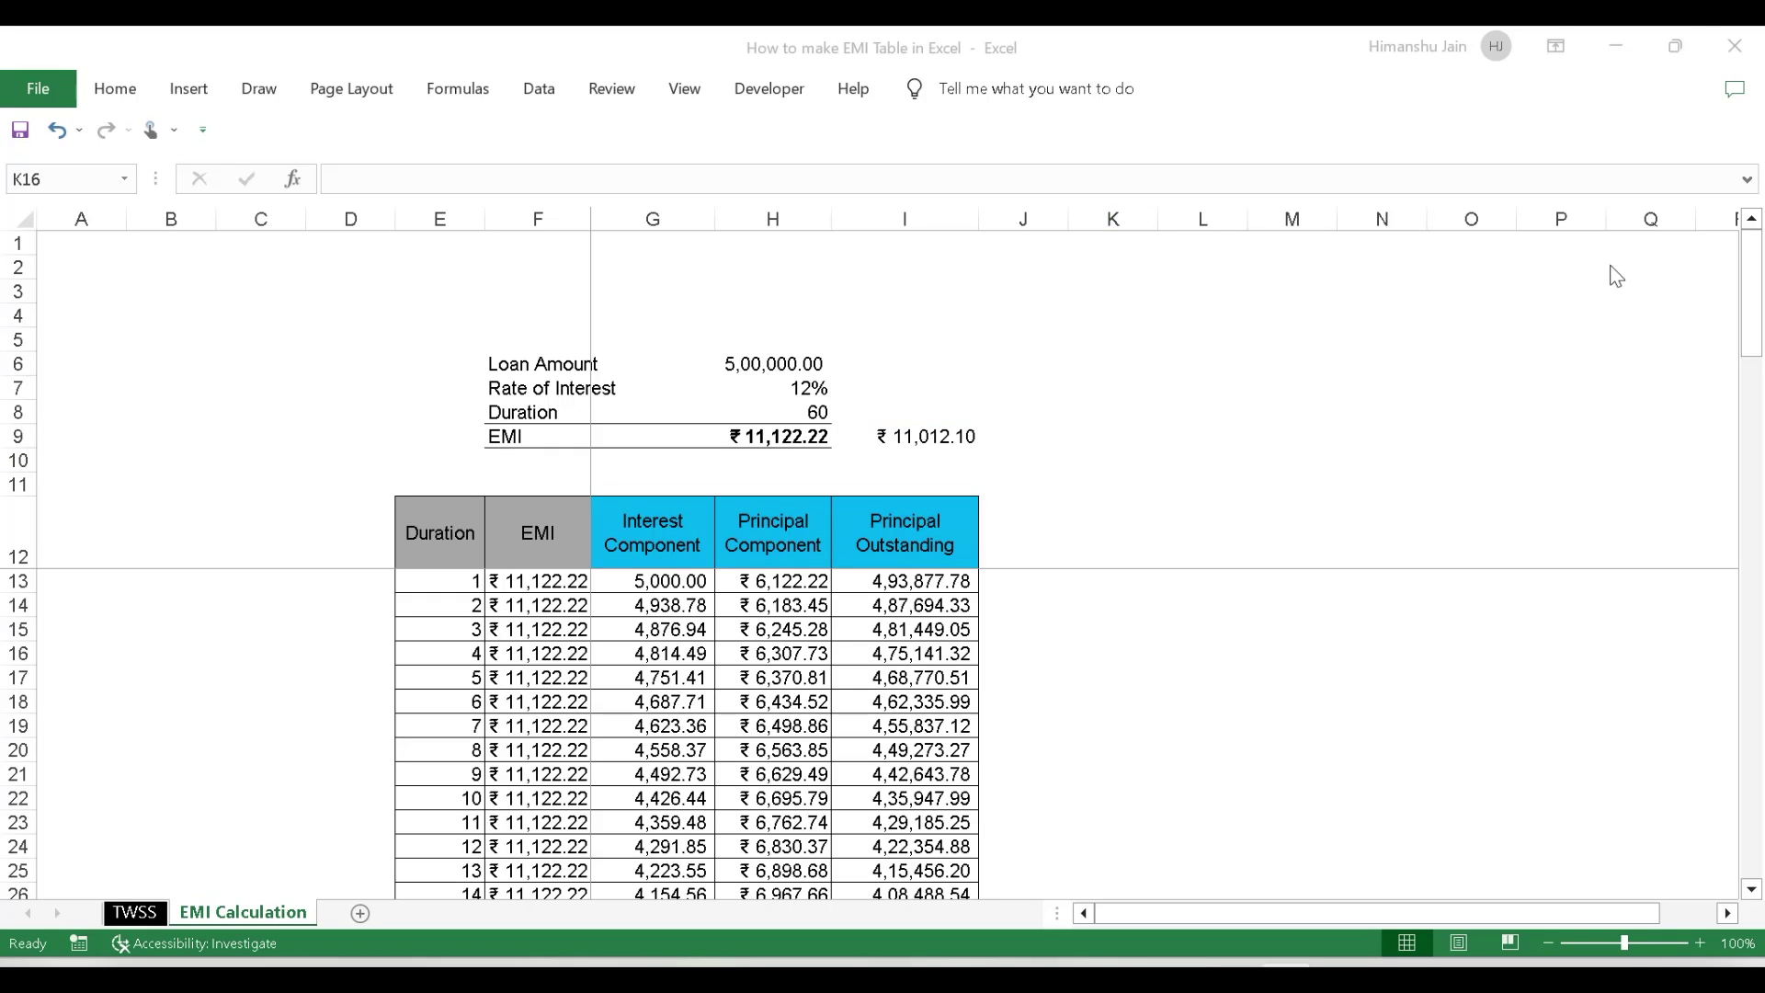